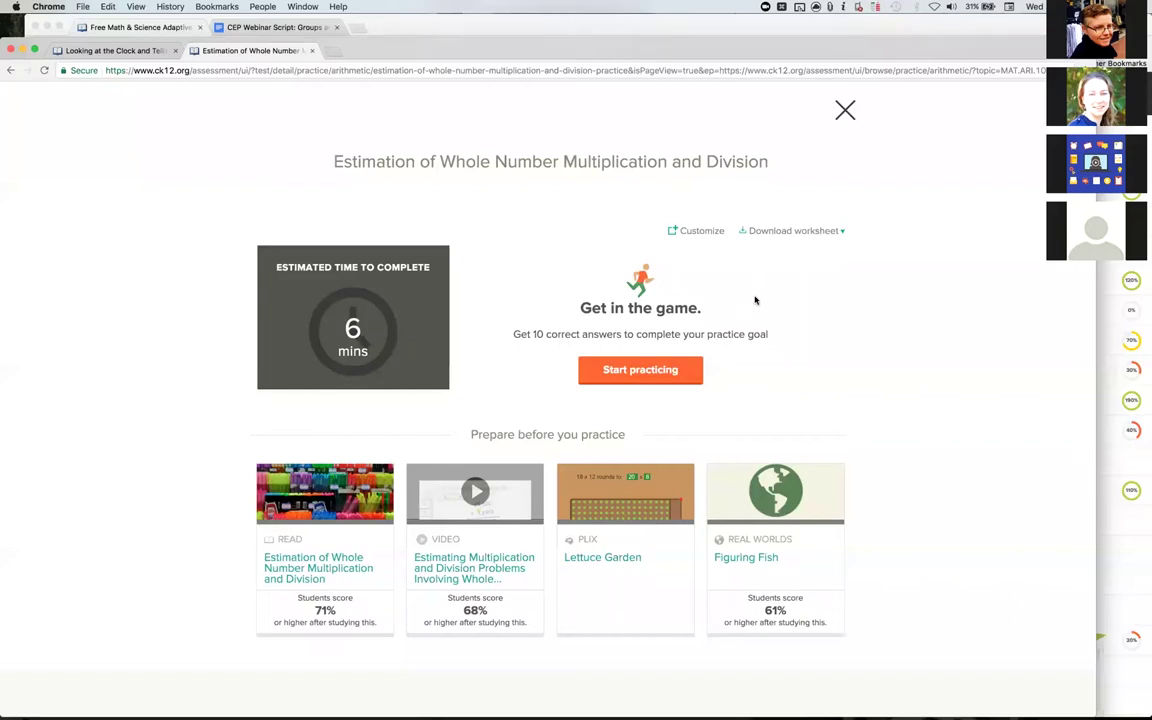
- Open the Estimation of Whole Number Multiplication and Division practice results from the Arithmetic concept list and review the answered questions
{"action": "left_click", "coordinate": [1134, 407]}
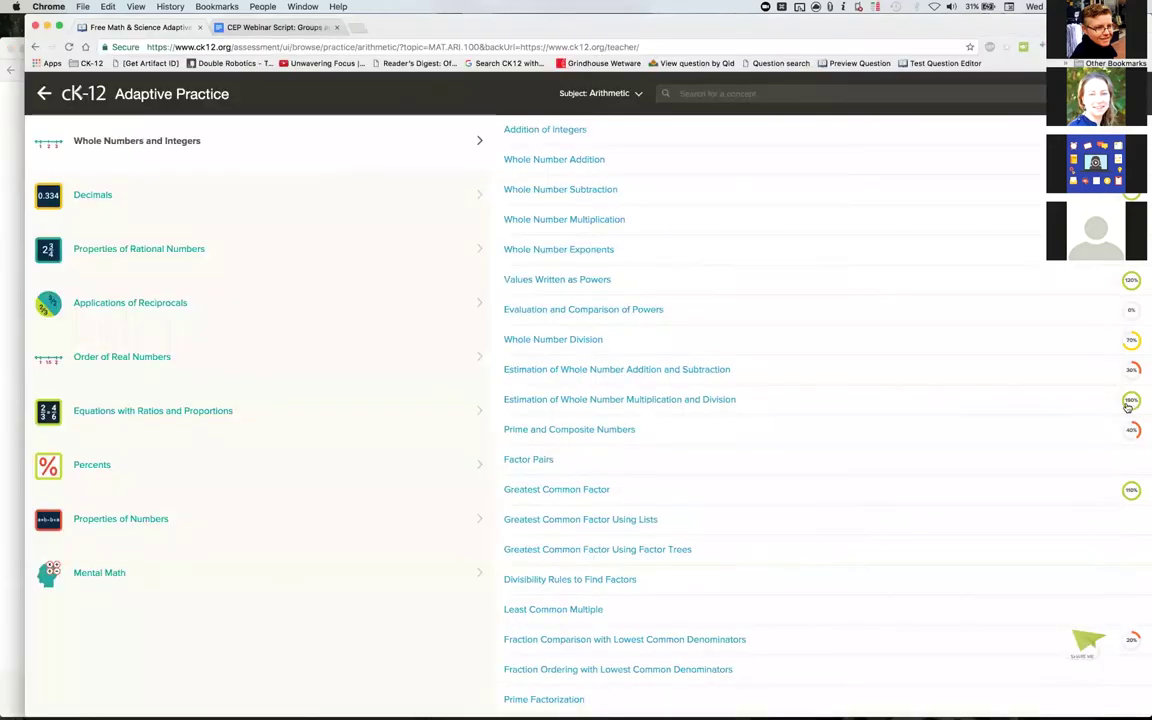
{"action": "left_click", "coordinate": [705, 404]}
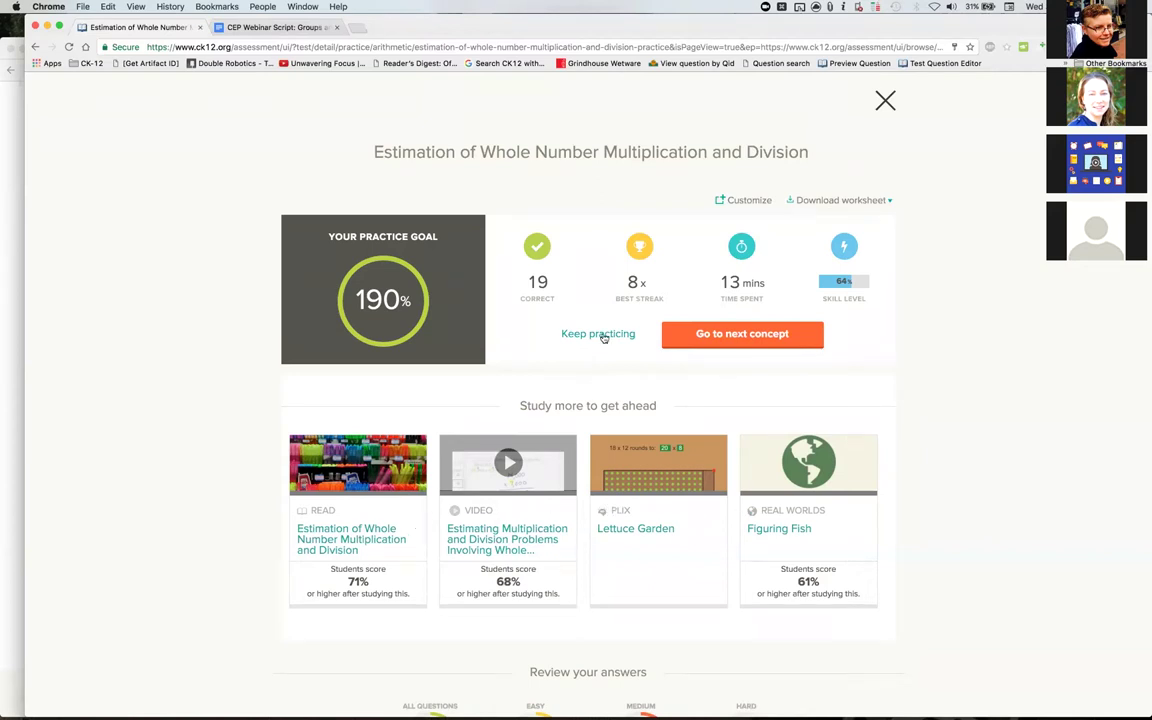
{"action": "scroll", "coordinate": [602, 334], "scroll_direction": "down", "scroll_amount": 5}
{"action": "scroll", "coordinate": [604, 338], "scroll_direction": "down", "scroll_amount": 3}
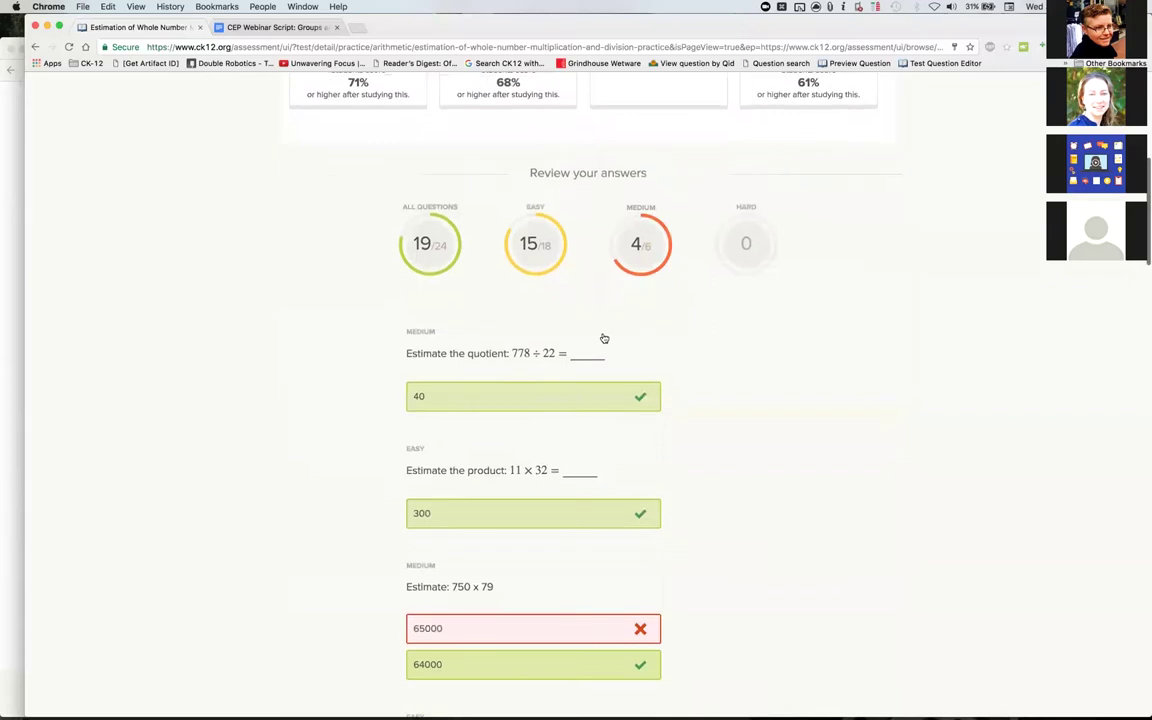
{"action": "scroll", "coordinate": [604, 338], "scroll_direction": "down", "scroll_amount": 1}
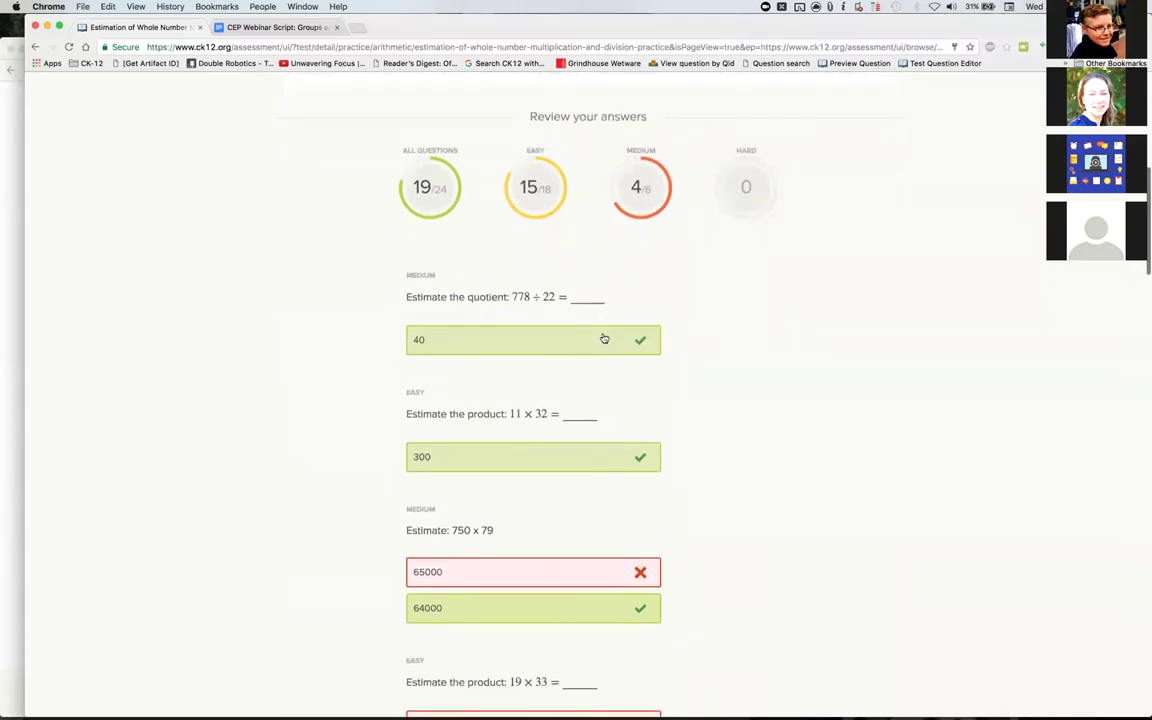
{"action": "scroll", "coordinate": [604, 339], "scroll_direction": "down", "scroll_amount": 1}
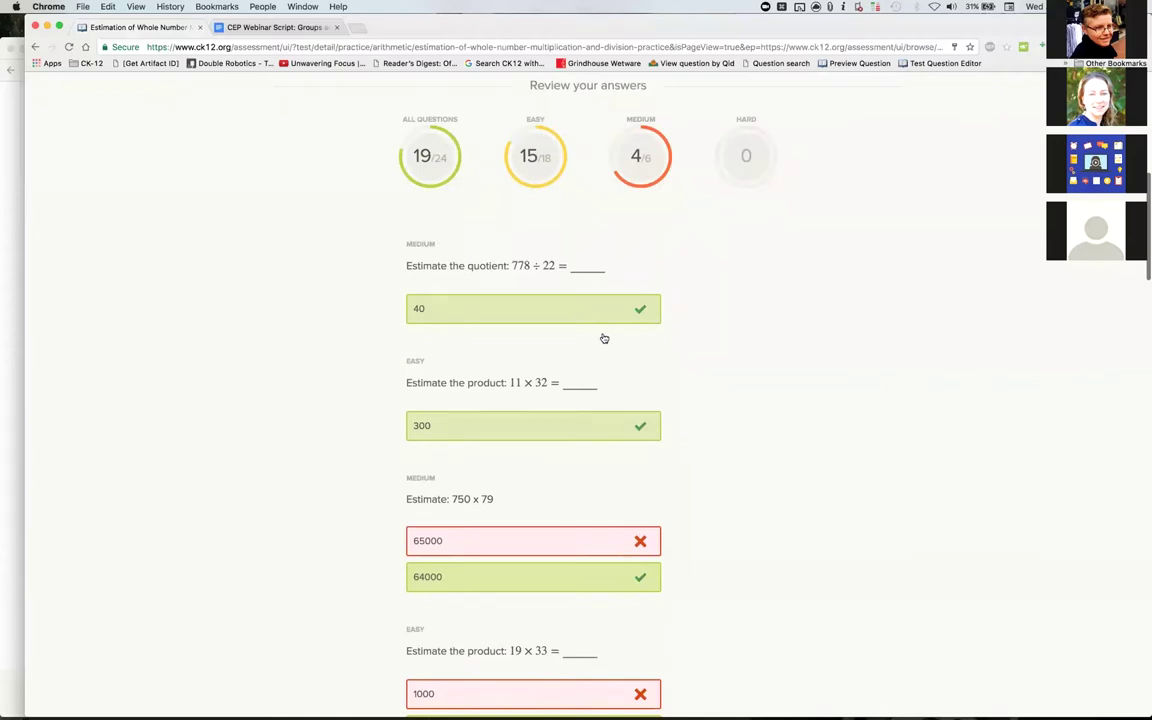
{"action": "scroll", "coordinate": [604, 338], "scroll_direction": "down", "scroll_amount": 1}
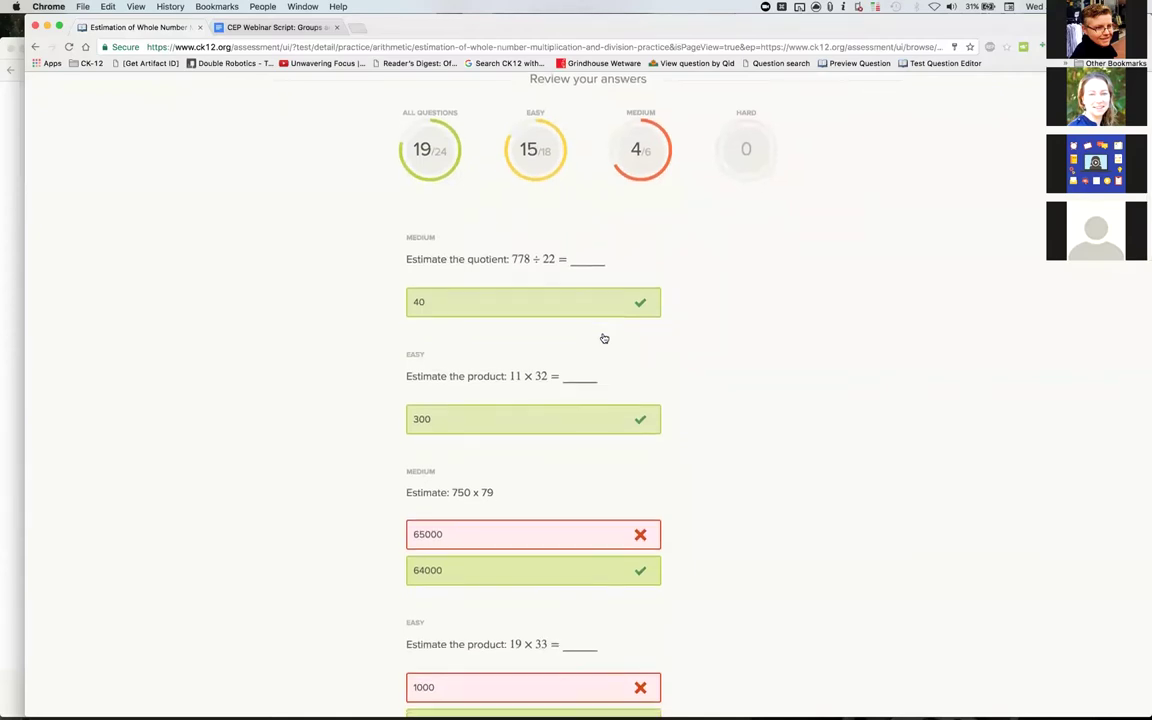
{"action": "scroll", "coordinate": [604, 338], "scroll_direction": "down", "scroll_amount": 2}
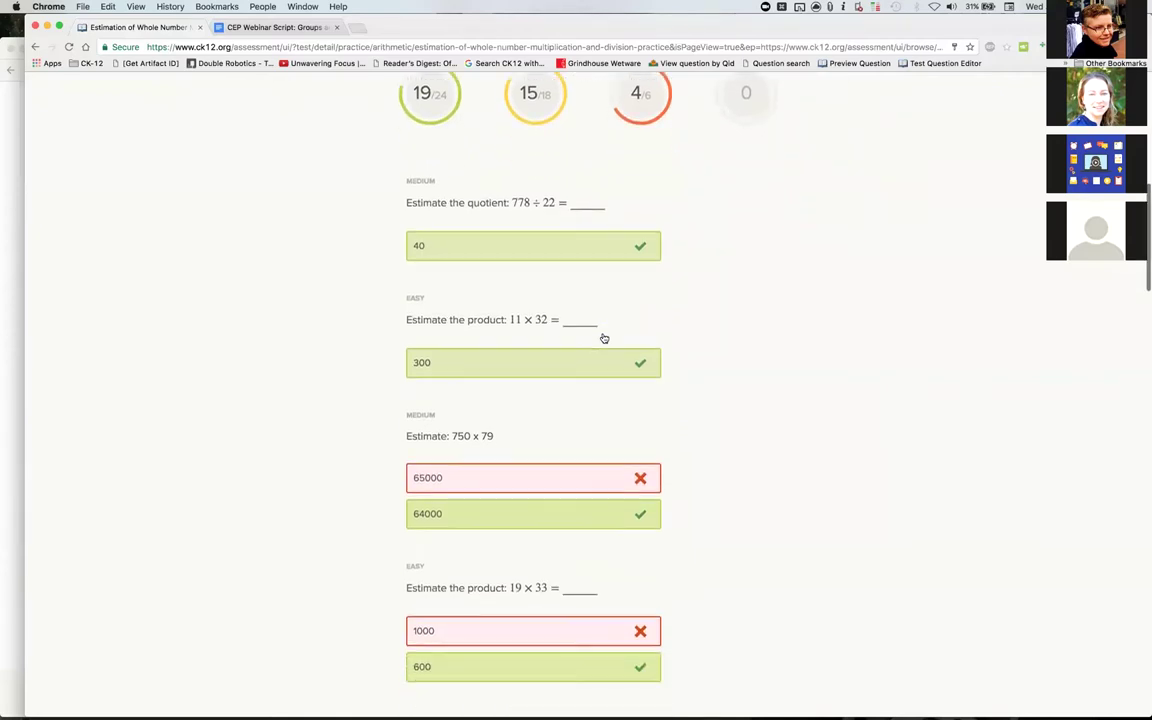
{"action": "scroll", "coordinate": [604, 339], "scroll_direction": "up", "scroll_amount": 2}
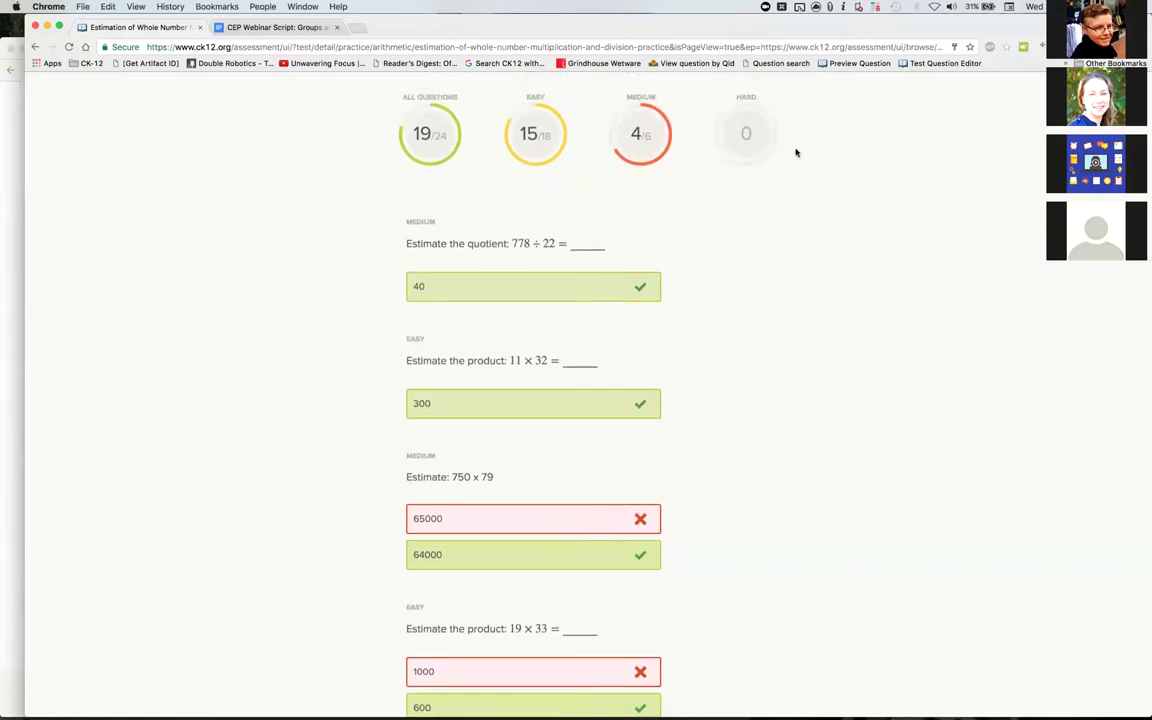
{"action": "scroll", "coordinate": [808, 160], "scroll_direction": "up", "scroll_amount": 1}
{"action": "scroll", "coordinate": [808, 160], "scroll_direction": "up", "scroll_amount": 1}
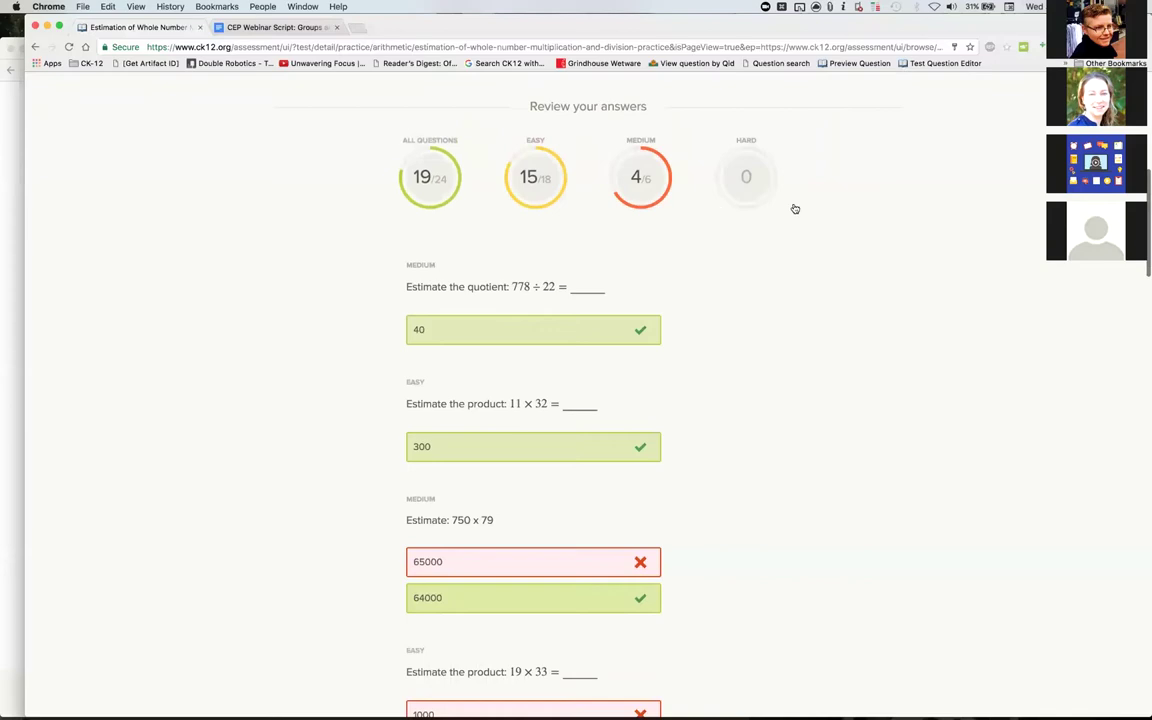
- Start the multiplication and division estimation practice in the guest window, answering 7500 for 288 x 31 and 0.04 for 411 ÷ 97
{"action": "left_click", "coordinate": [14, 232]}
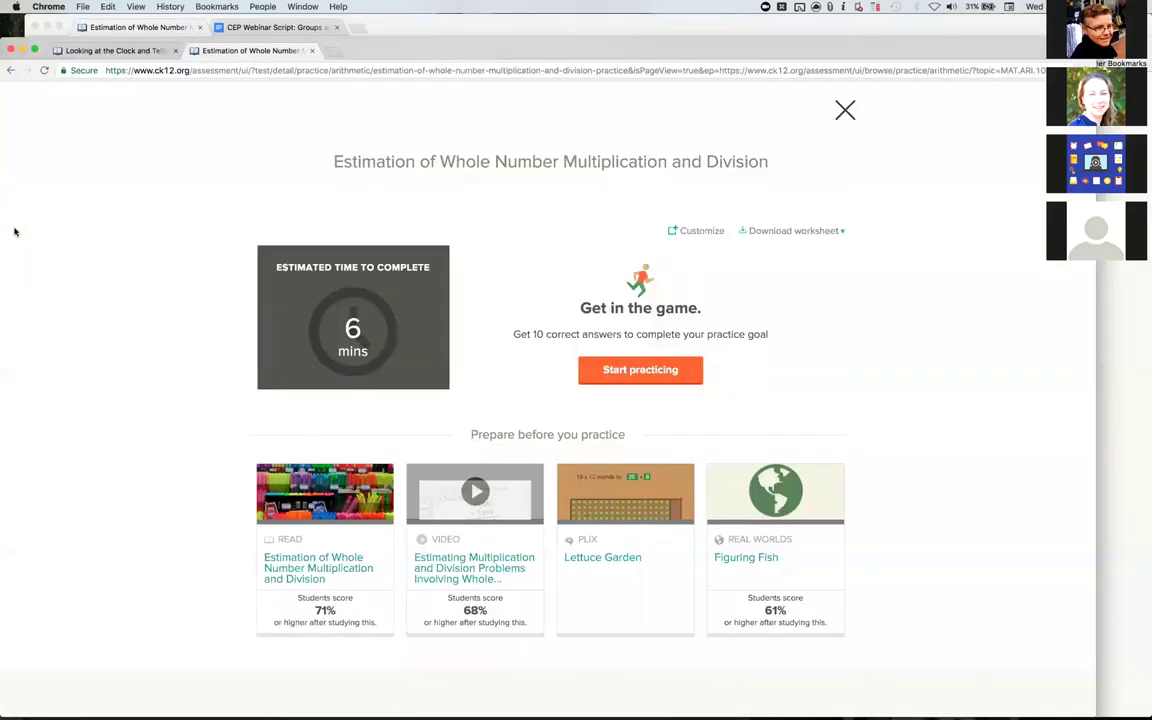
{"action": "left_click", "coordinate": [634, 372]}
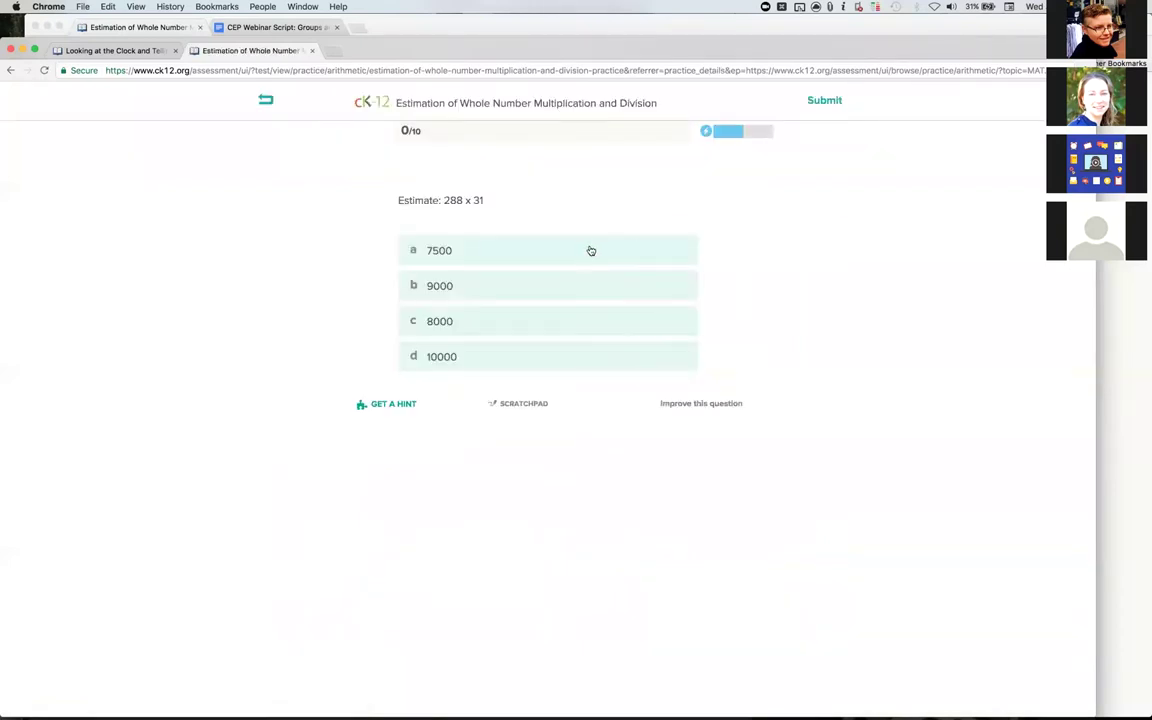
{"action": "left_click", "coordinate": [590, 248]}
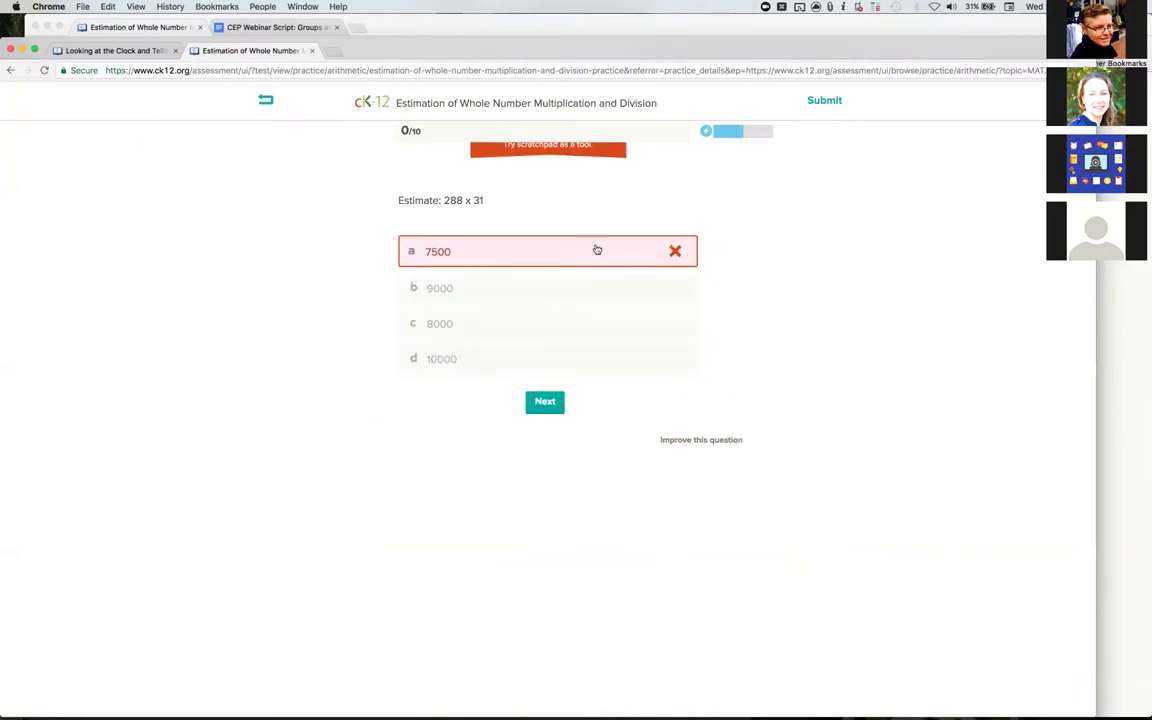
{"action": "left_click", "coordinate": [545, 401]}
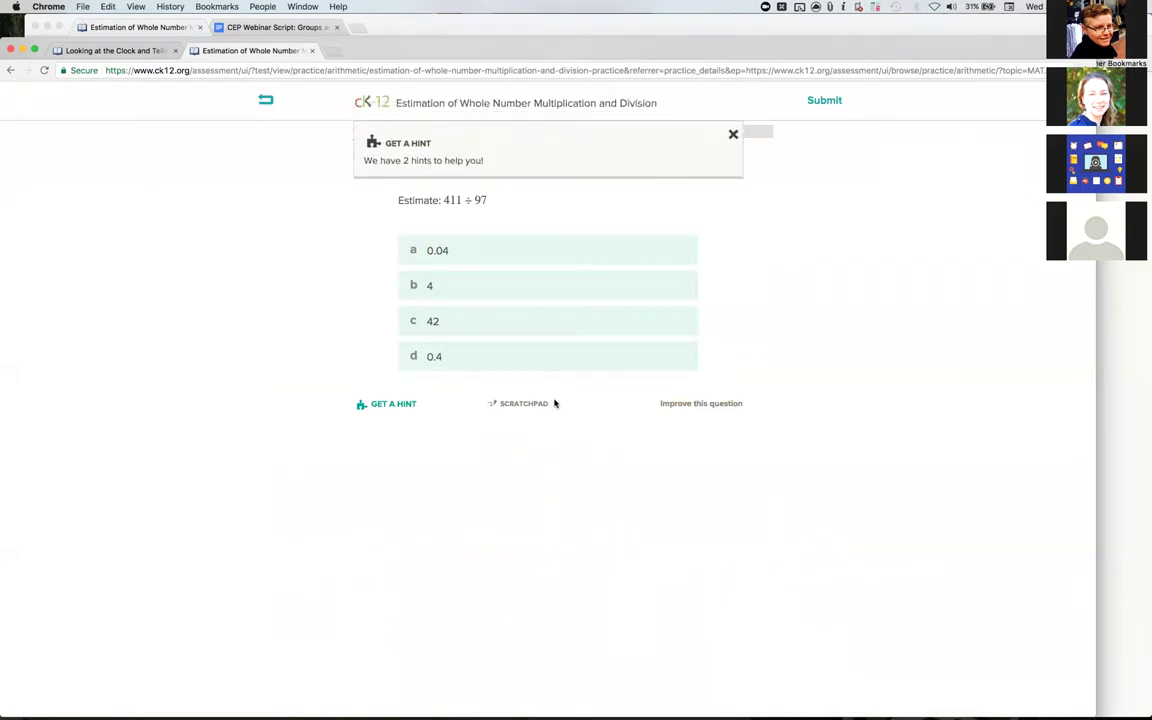
{"action": "left_click", "coordinate": [573, 249]}
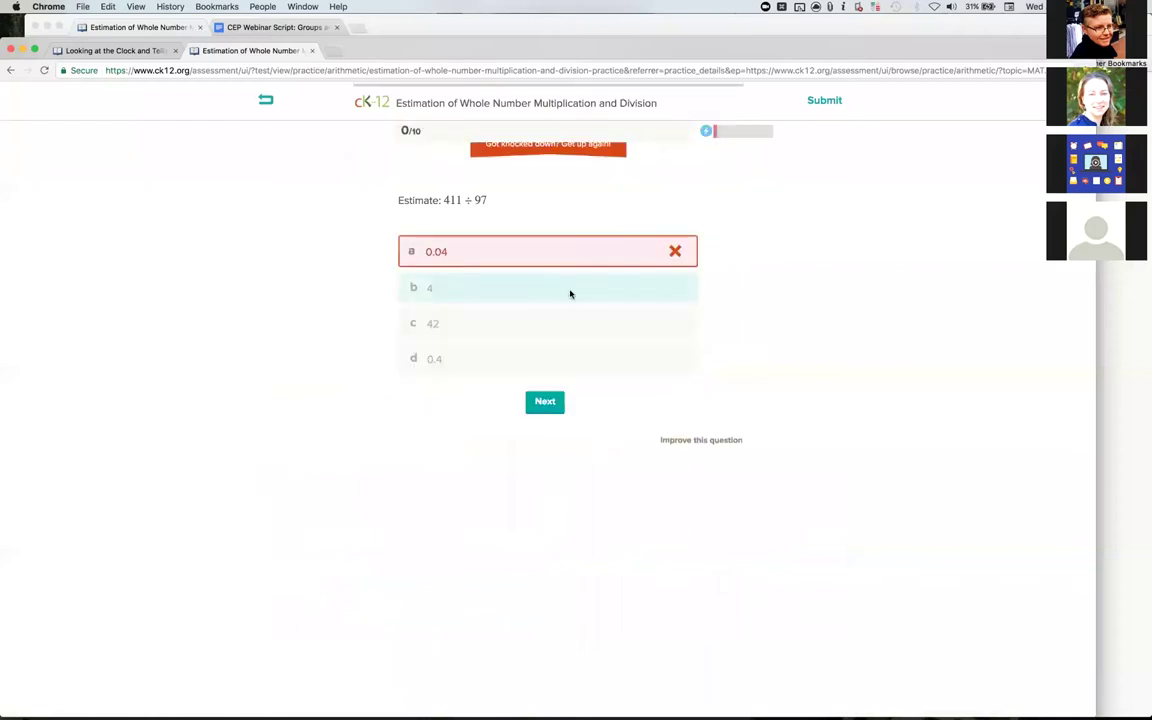
{"action": "left_click", "coordinate": [548, 403]}
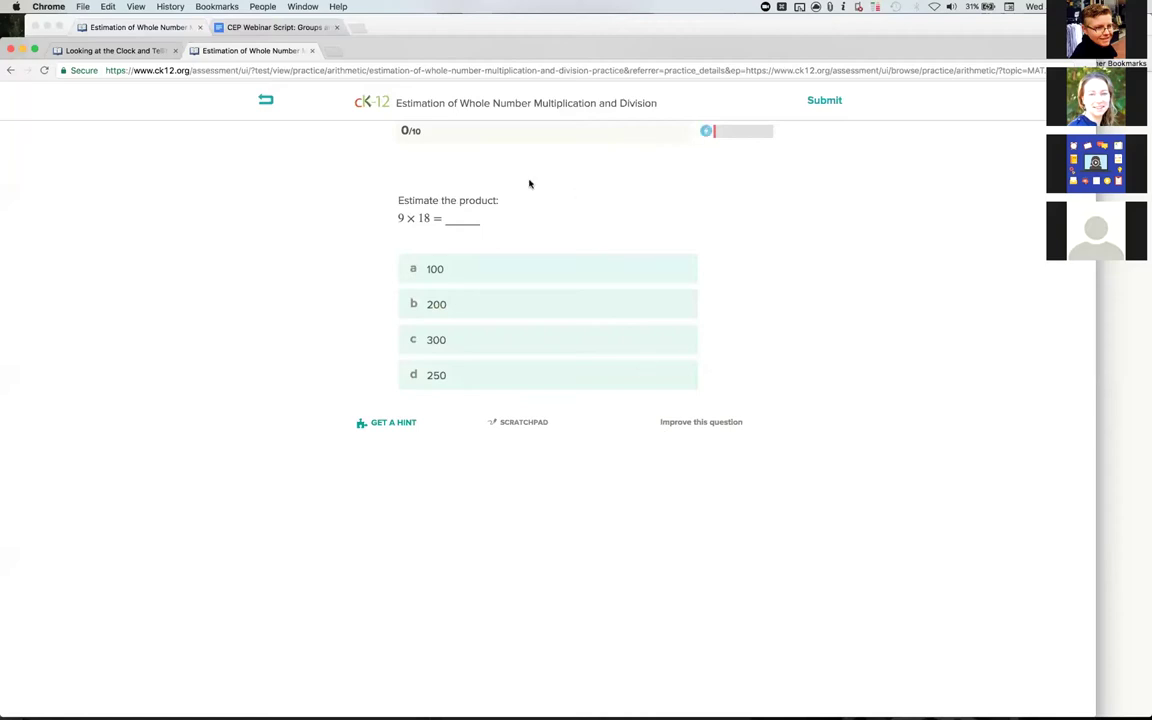
- Return to the Looking at the Clock and Telling the Time practice, dismiss the question feedback form and advance to the next question
{"action": "left_click", "coordinate": [152, 51]}
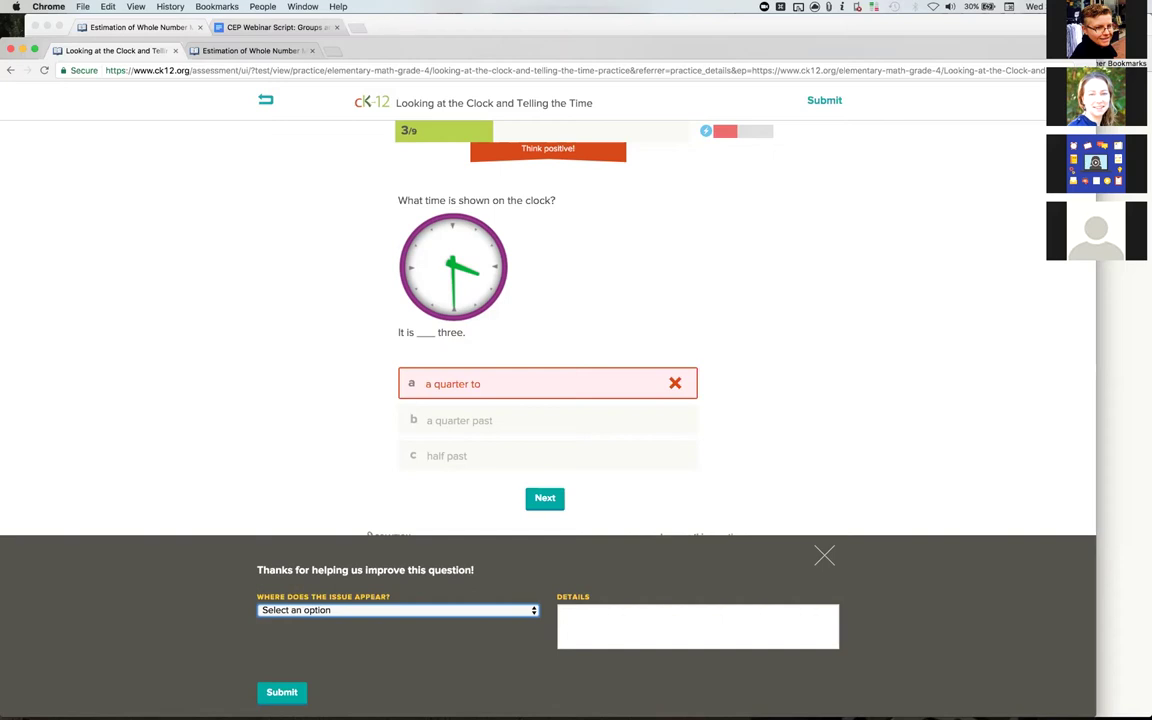
{"action": "key", "text": "super+grave"}
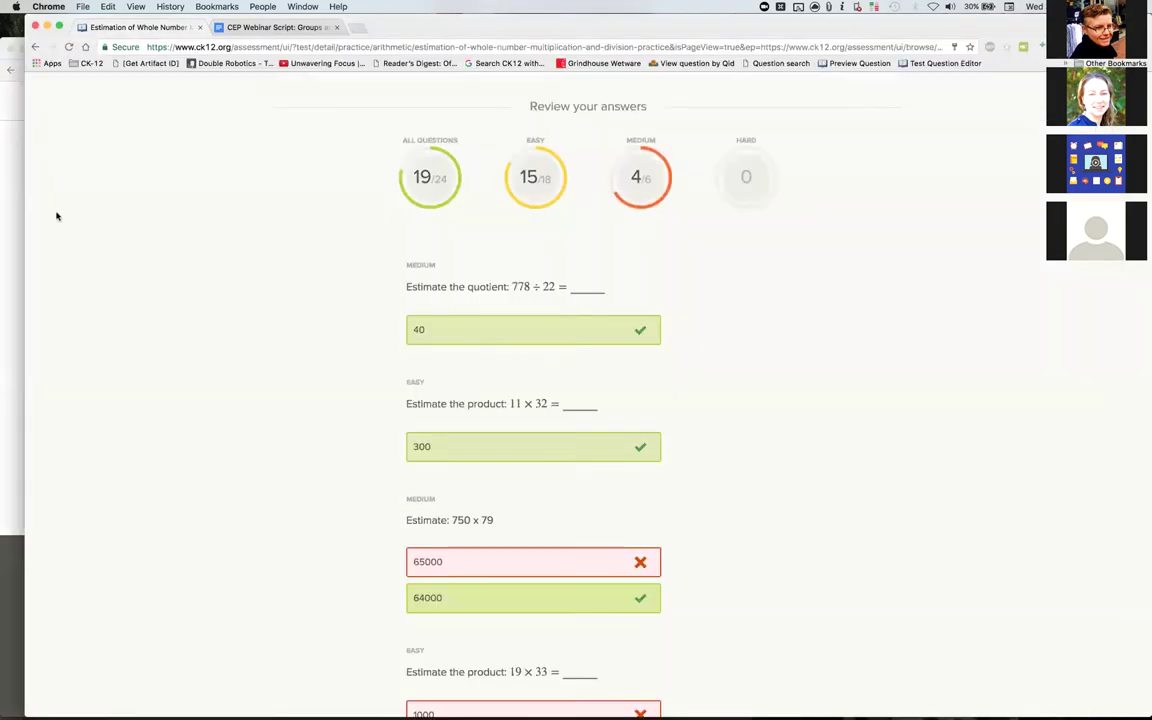
{"action": "left_click", "coordinate": [15, 217]}
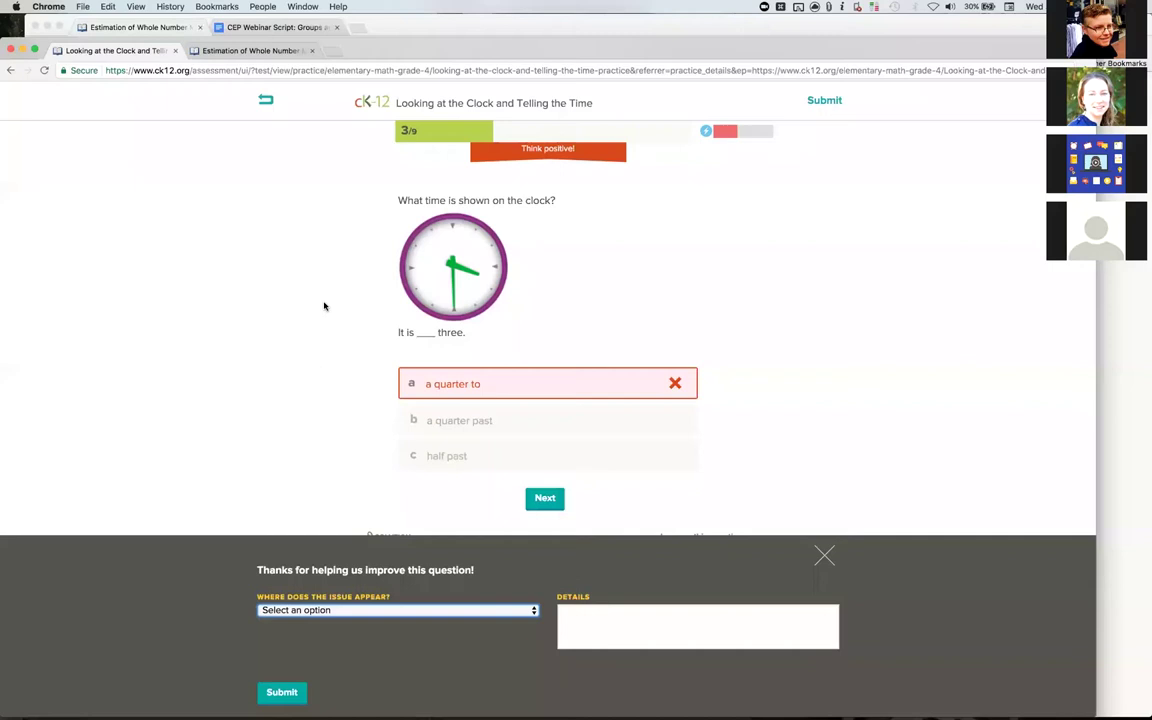
{"action": "key", "text": "Escape"}
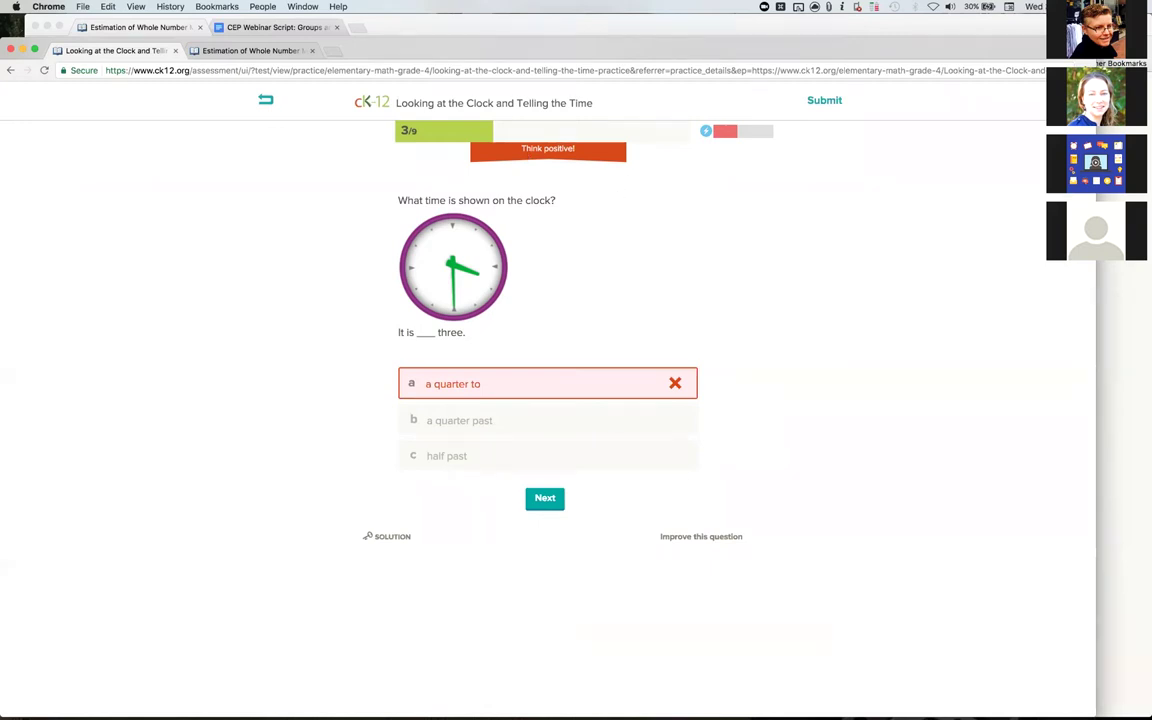
{"action": "key", "text": "Return"}
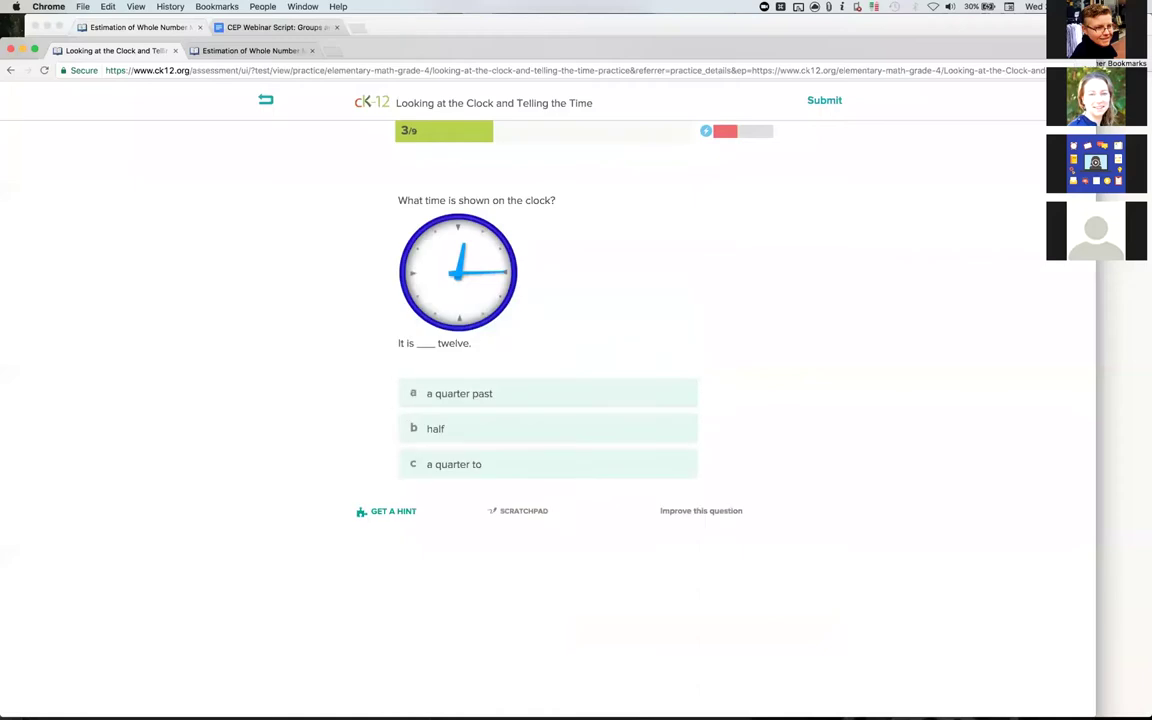
- Answer four consecutive clock questions with half, 2 quarters, half and two o'clock
{"action": "left_click", "coordinate": [519, 430]}
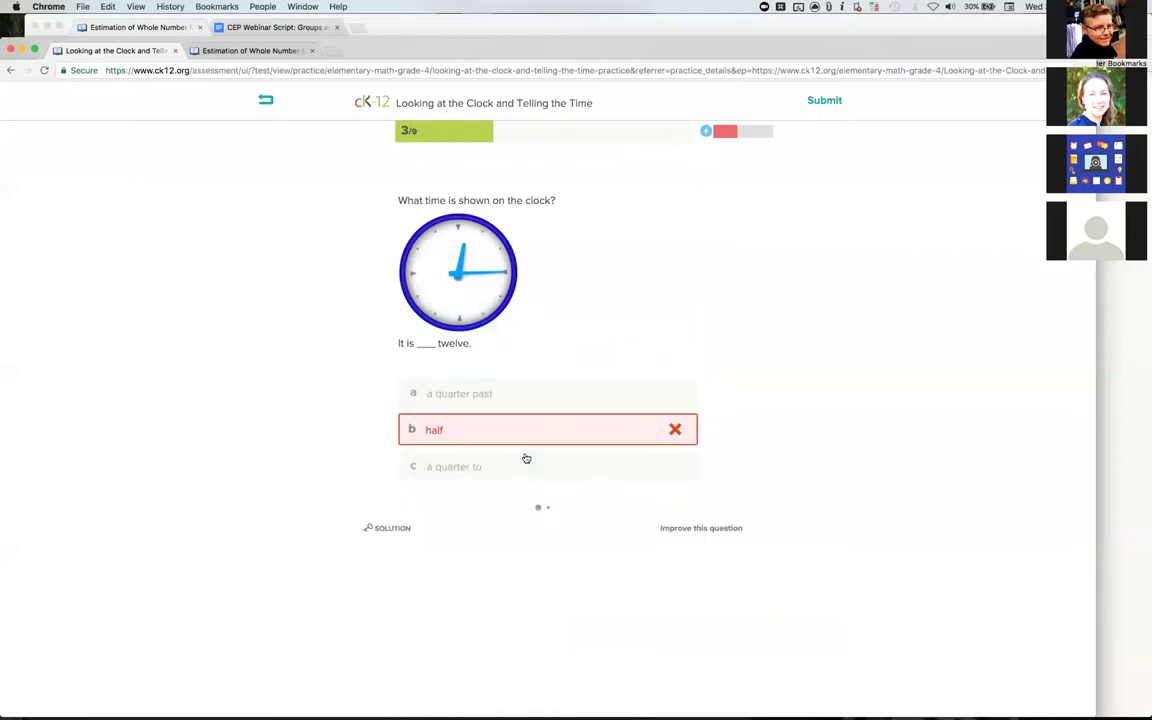
{"action": "key", "text": "Return"}
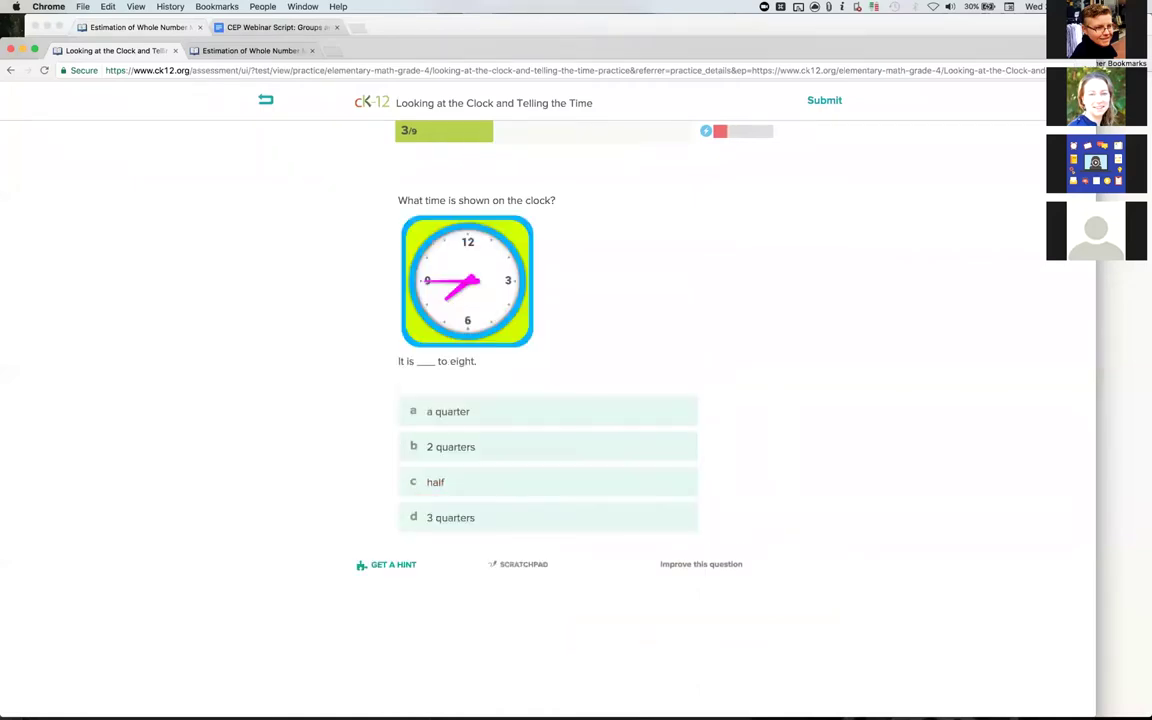
{"action": "left_click", "coordinate": [486, 447]}
{"action": "key", "text": "Return"}
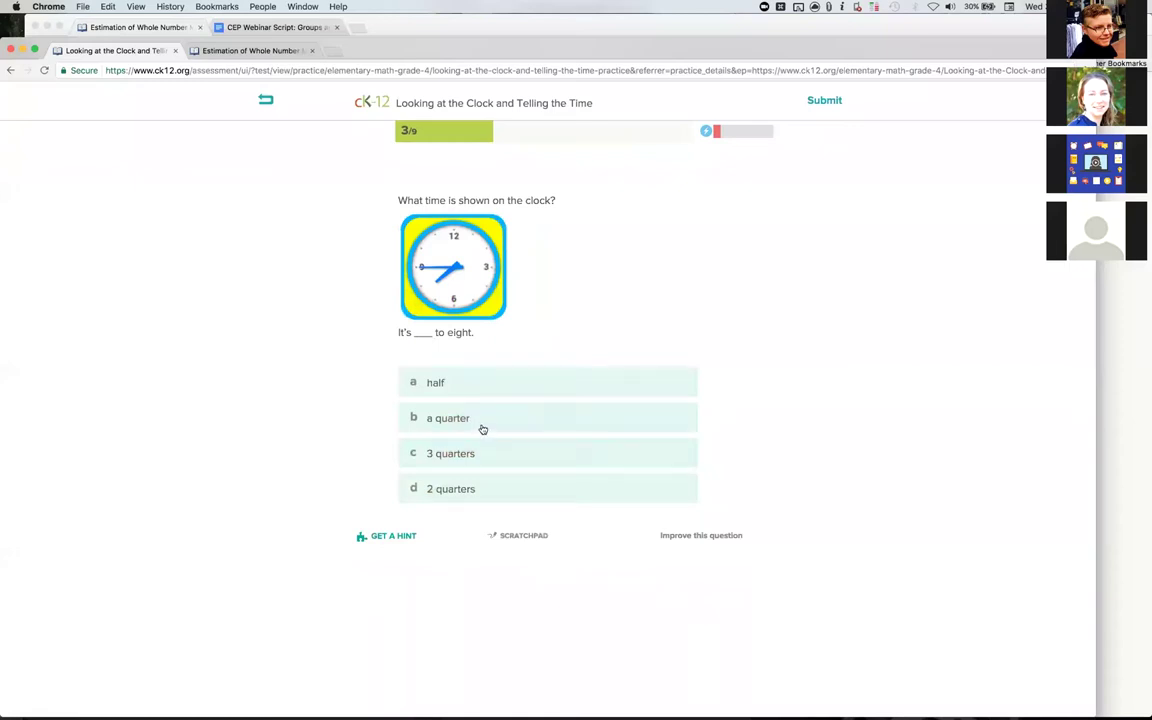
{"action": "left_click", "coordinate": [473, 382]}
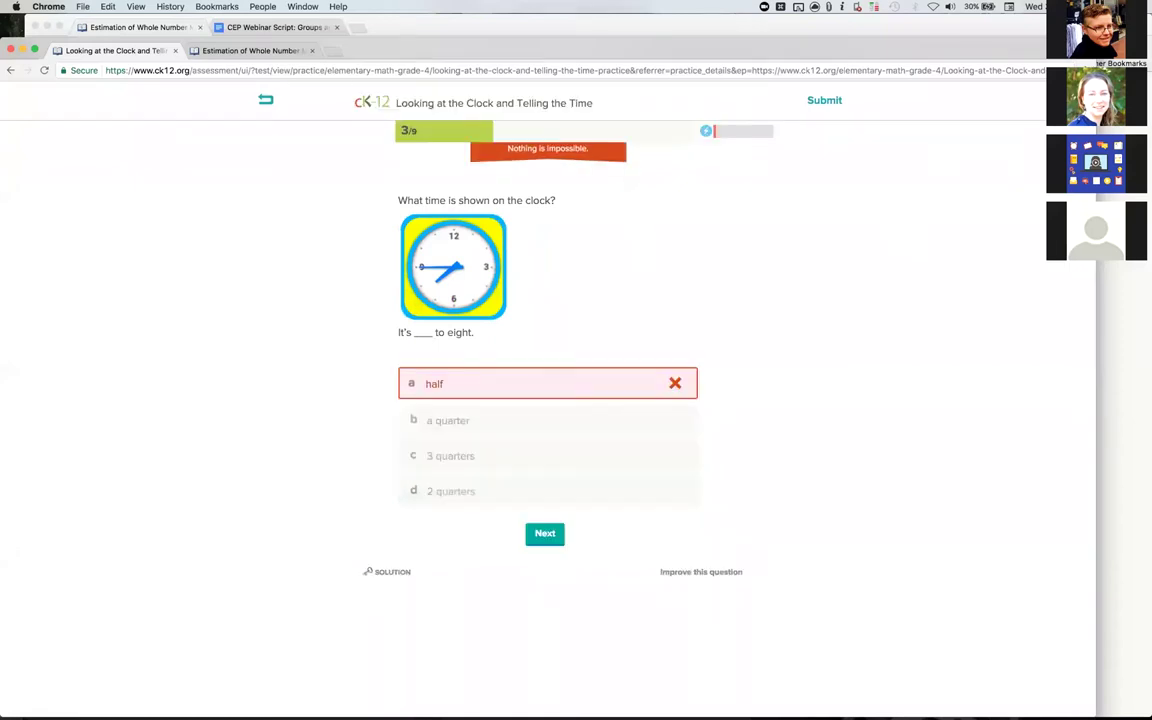
{"action": "left_click", "coordinate": [545, 533]}
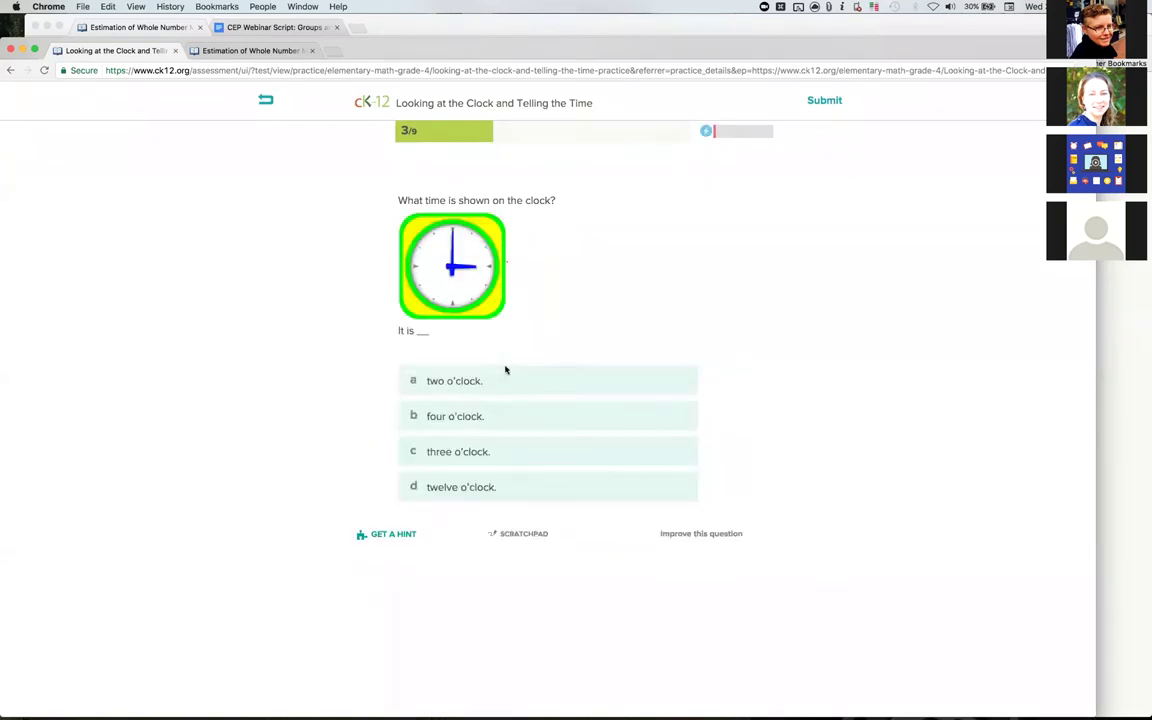
{"action": "left_click", "coordinate": [489, 381]}
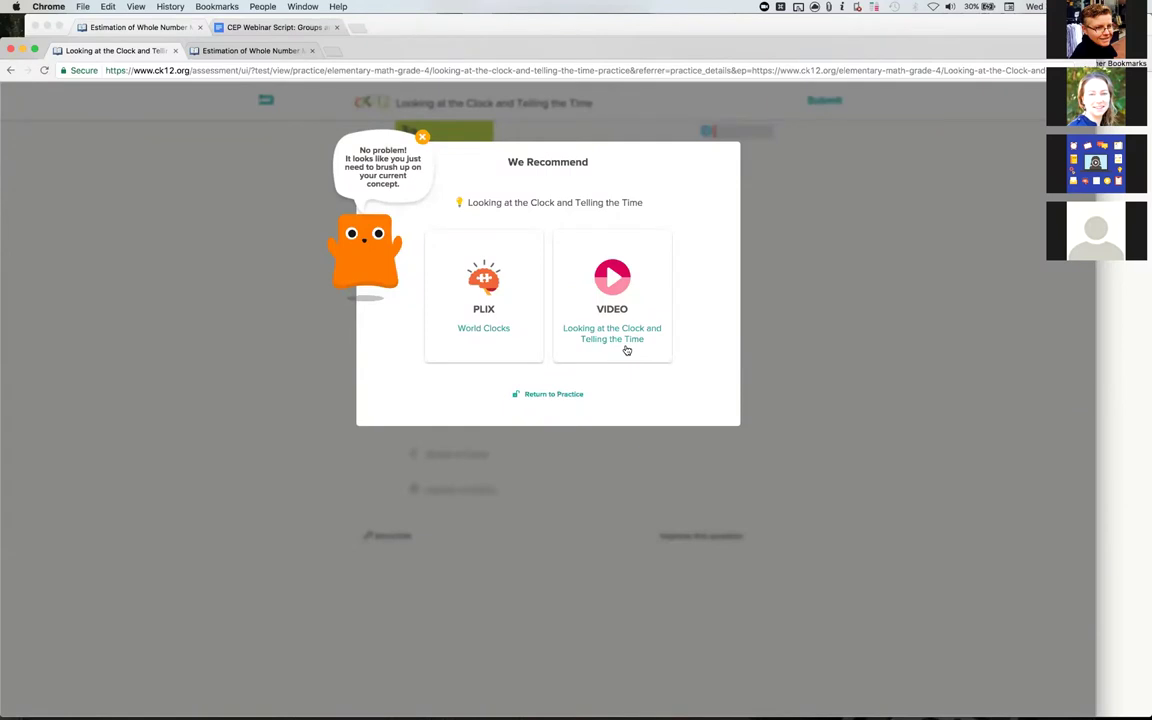
- Open the recommended World Clocks PLIX, then dismiss the recommendations to resume the clock practice
{"action": "left_click", "coordinate": [487, 329]}
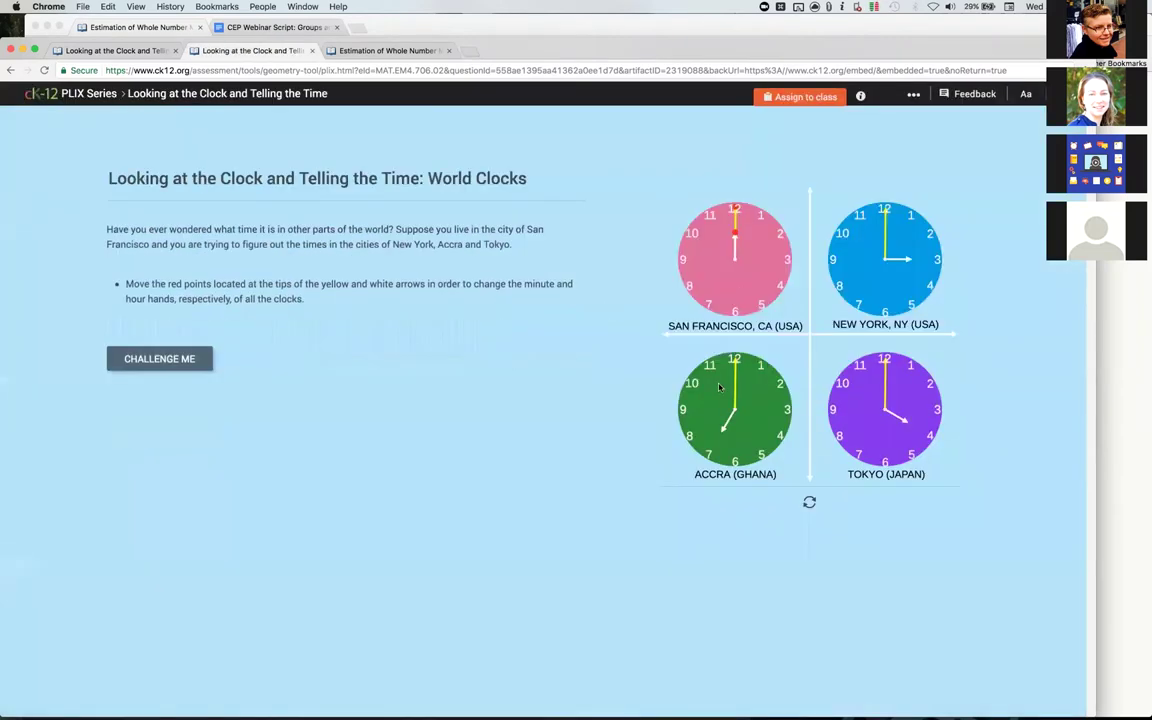
{"action": "left_click", "coordinate": [136, 50]}
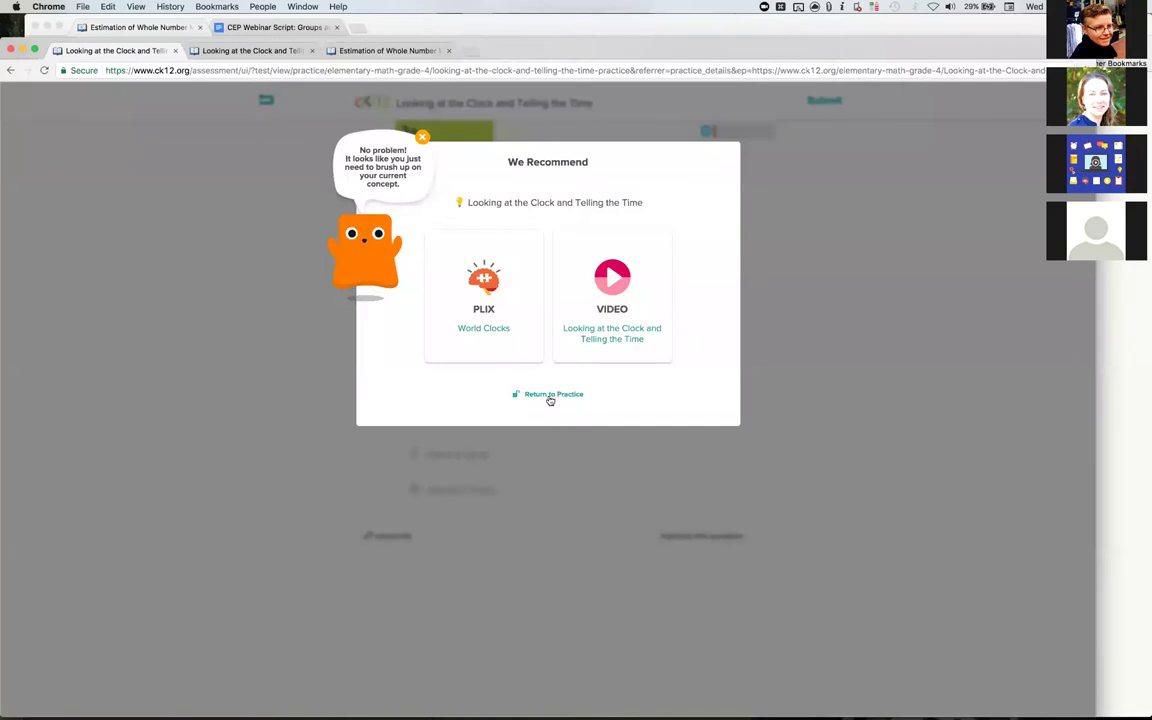
{"action": "left_click", "coordinate": [550, 394]}
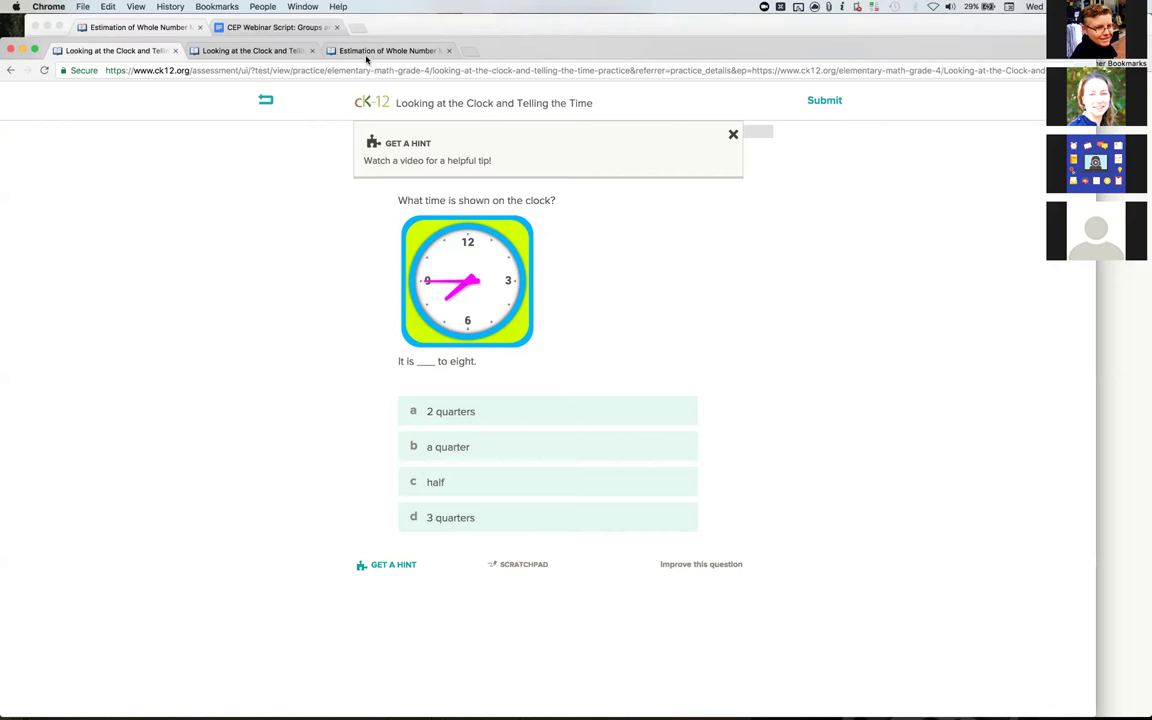
- Revisit the estimation practice, clock practice and World Clocks PLIX pages, and close the PLIX page
{"action": "left_click", "coordinate": [365, 52]}
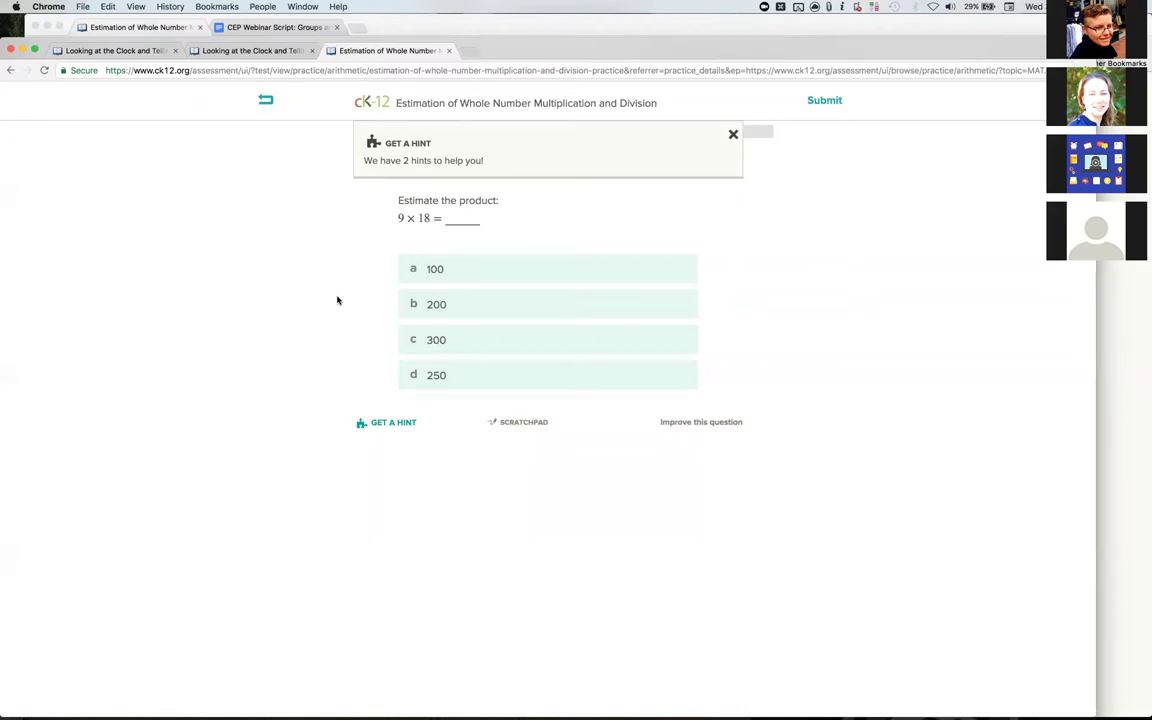
{"action": "left_click", "coordinate": [139, 52]}
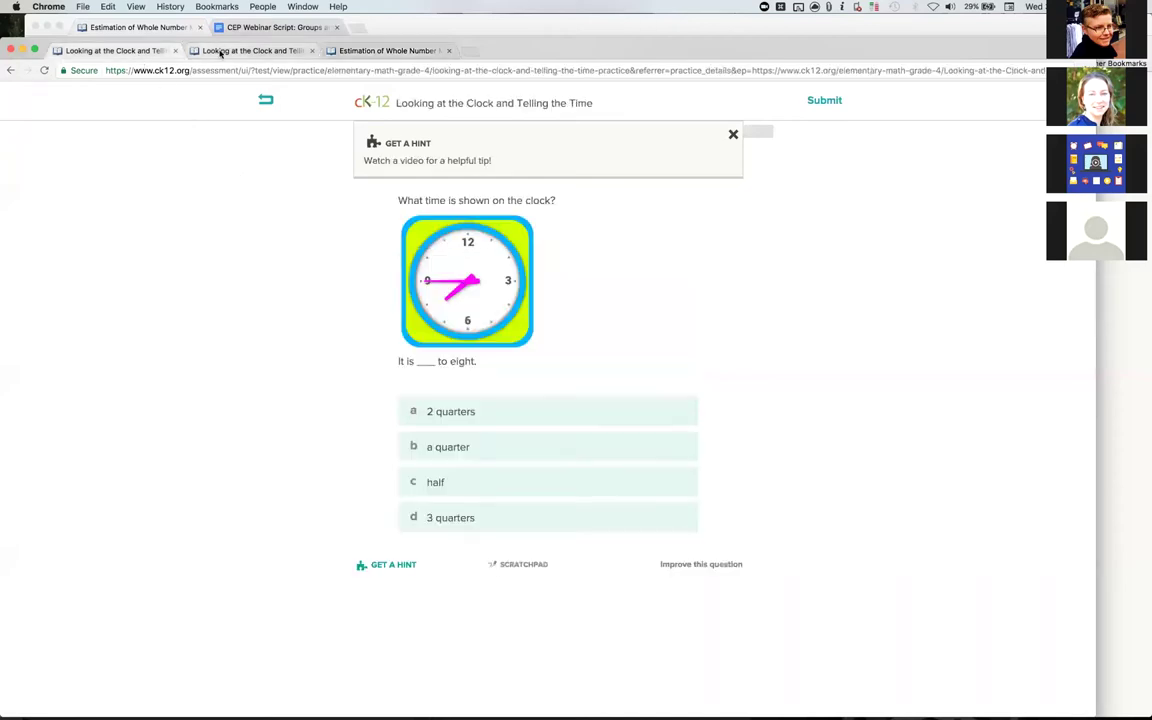
{"action": "left_click", "coordinate": [221, 51]}
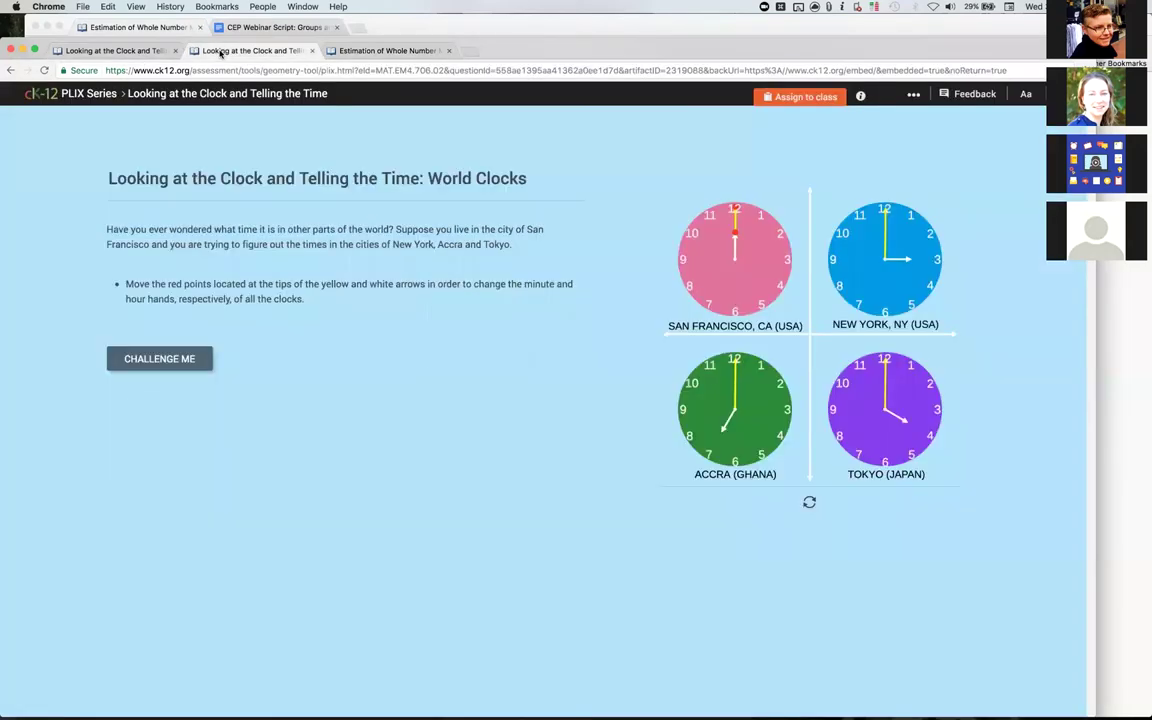
{"action": "left_click", "coordinate": [312, 50]}
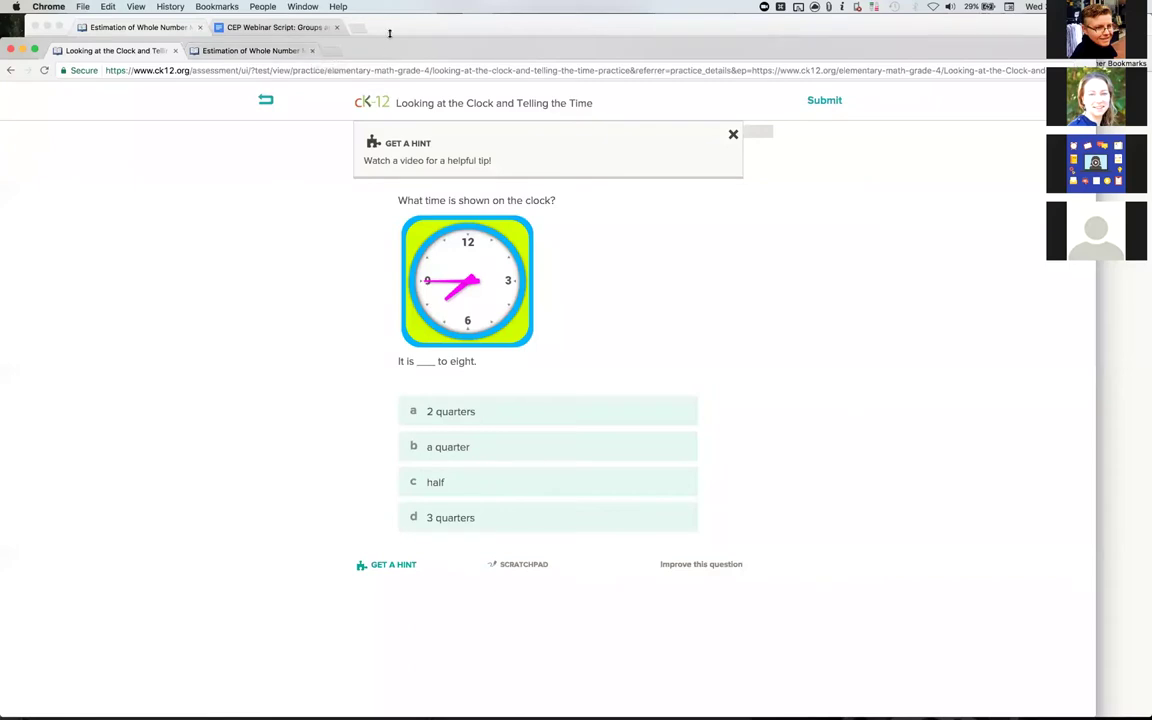
- Search the web for ck12 in a new tab and open the CK-12 Foundation website
{"action": "left_click", "coordinate": [334, 52]}
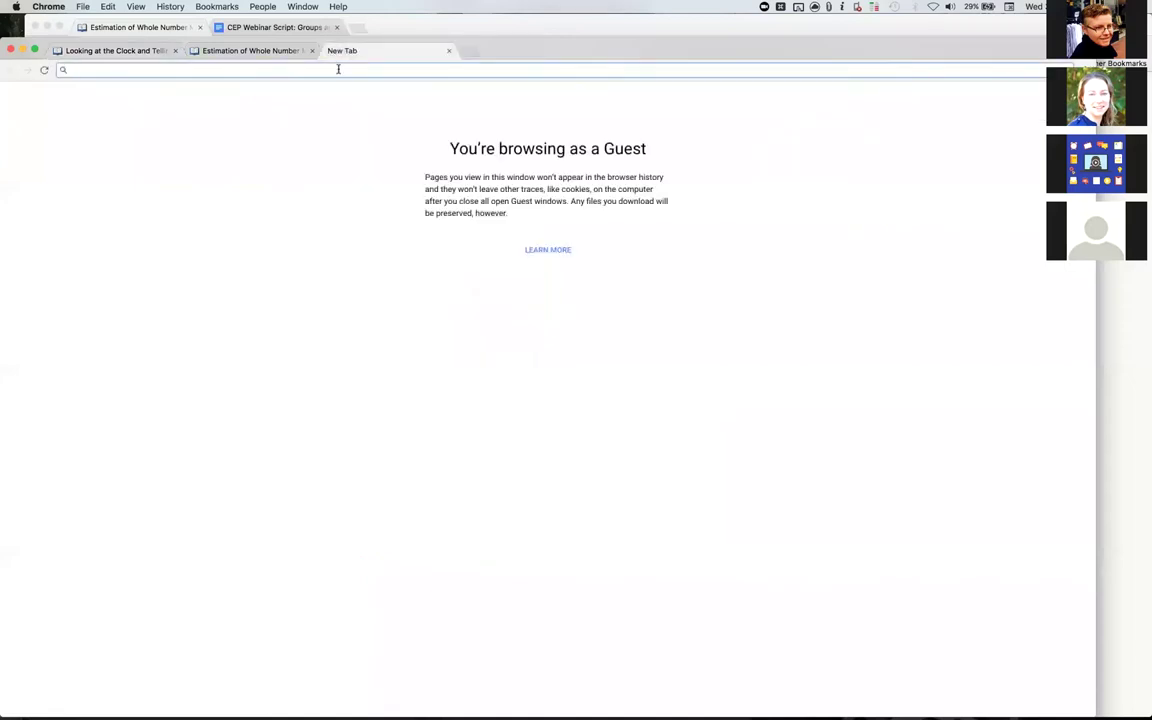
{"action": "type", "text": "ck12"}
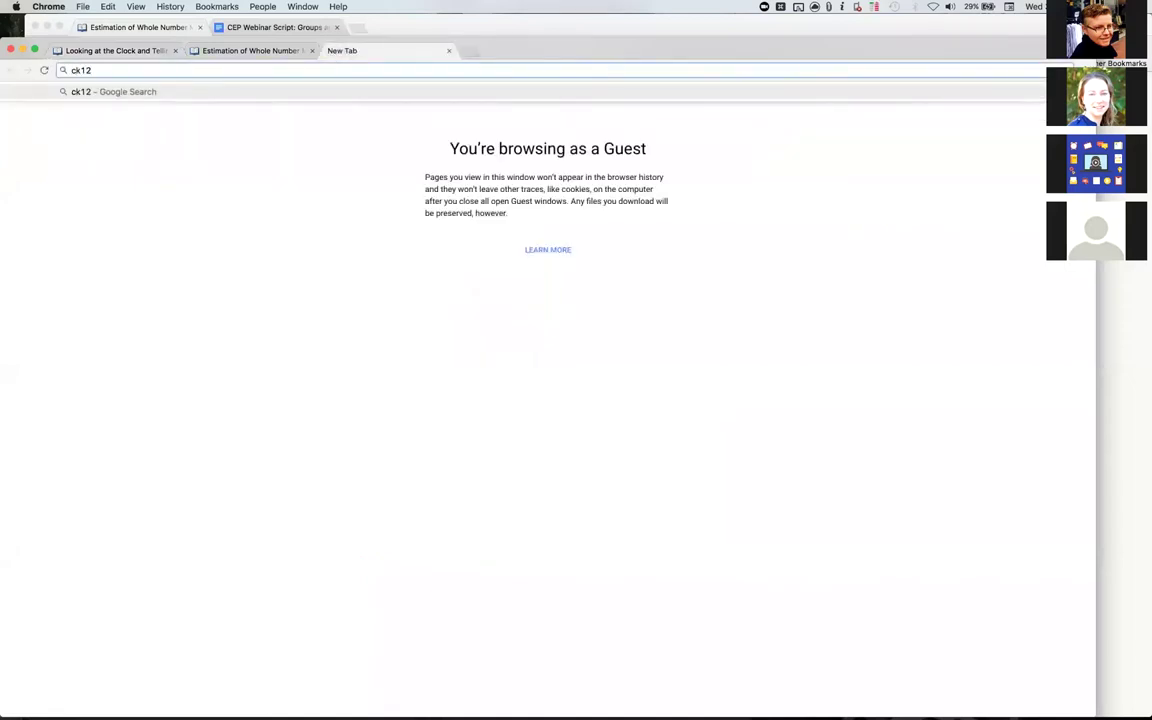
{"action": "key", "text": "Return"}
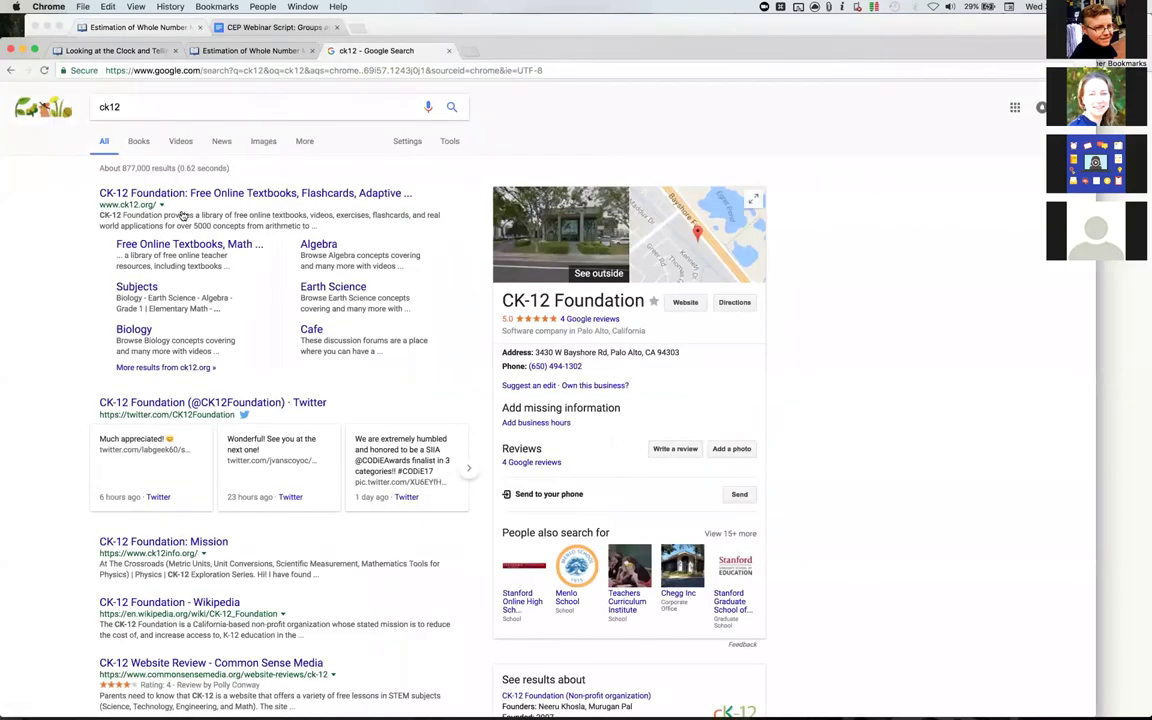
{"action": "left_click", "coordinate": [160, 193]}
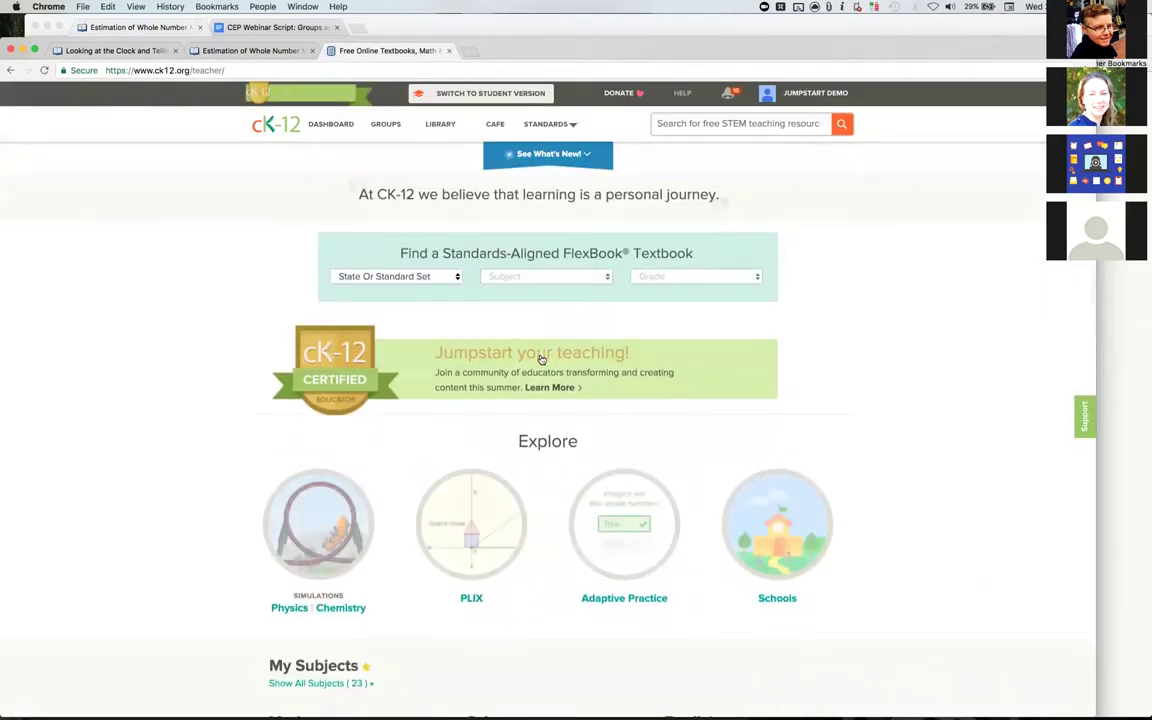
- View the Adaptive Practice subject listing from the home page's Explore section, and return to the home page
{"action": "scroll", "coordinate": [541, 360], "scroll_direction": "down", "scroll_amount": 2}
{"action": "scroll", "coordinate": [541, 360], "scroll_direction": "up", "scroll_amount": 2}
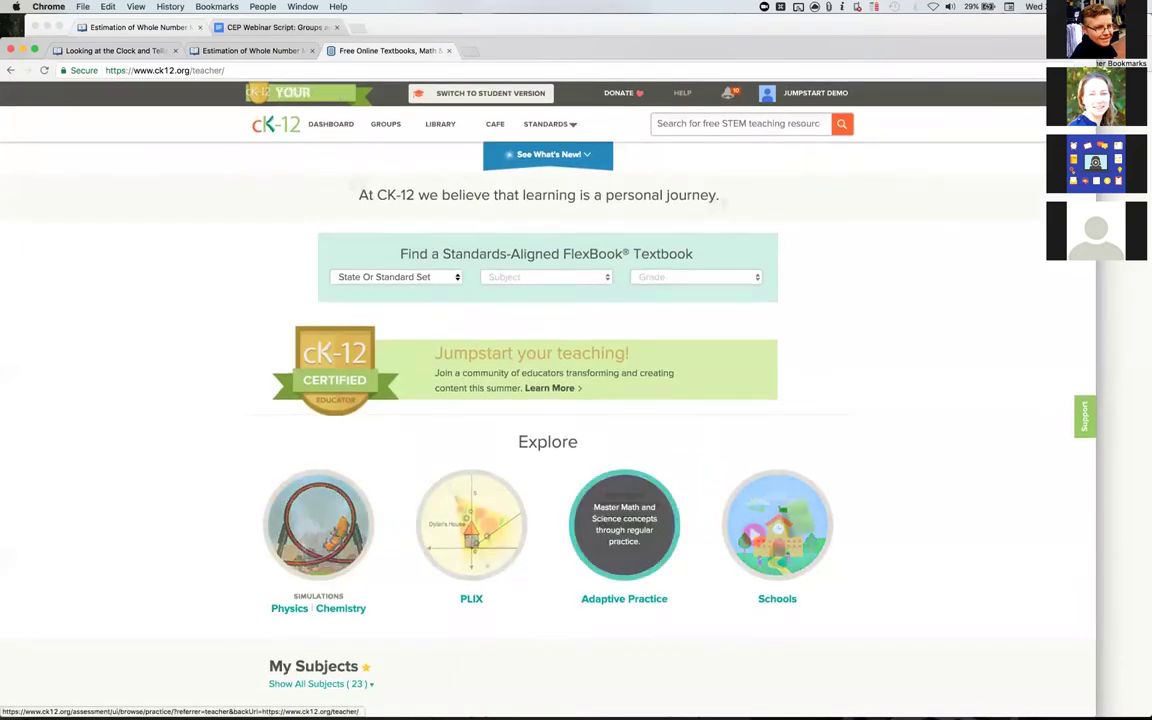
{"action": "left_click", "coordinate": [624, 525]}
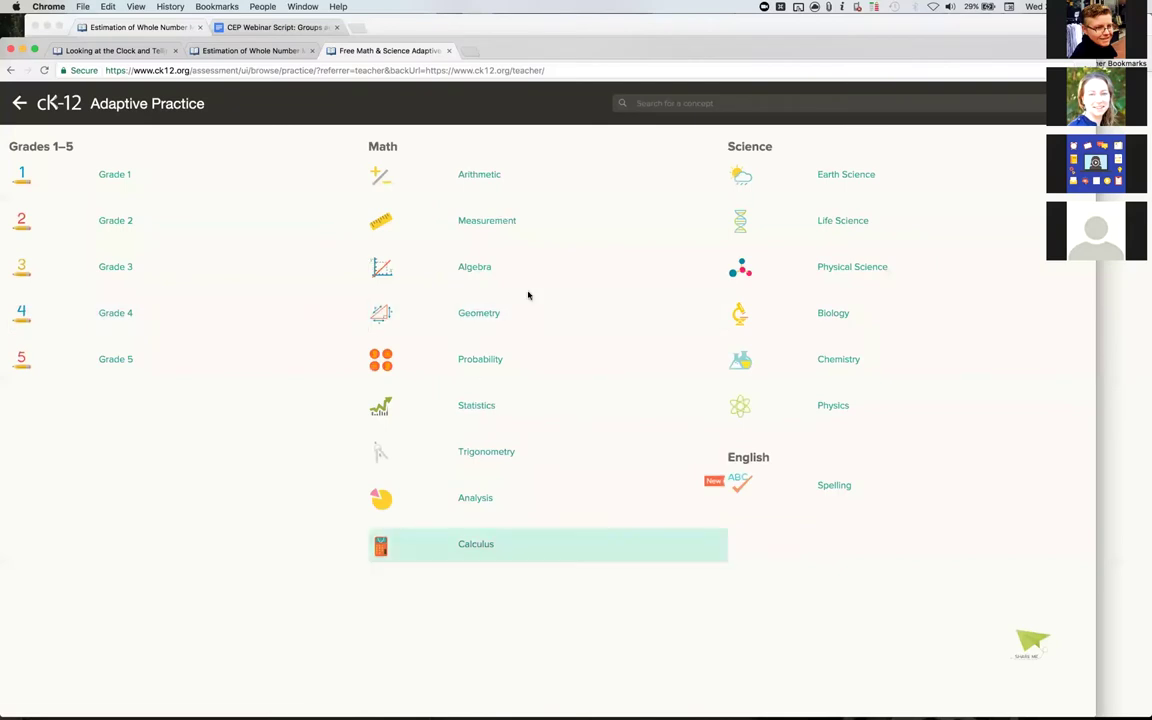
{"action": "key", "text": "super+bracketleft"}
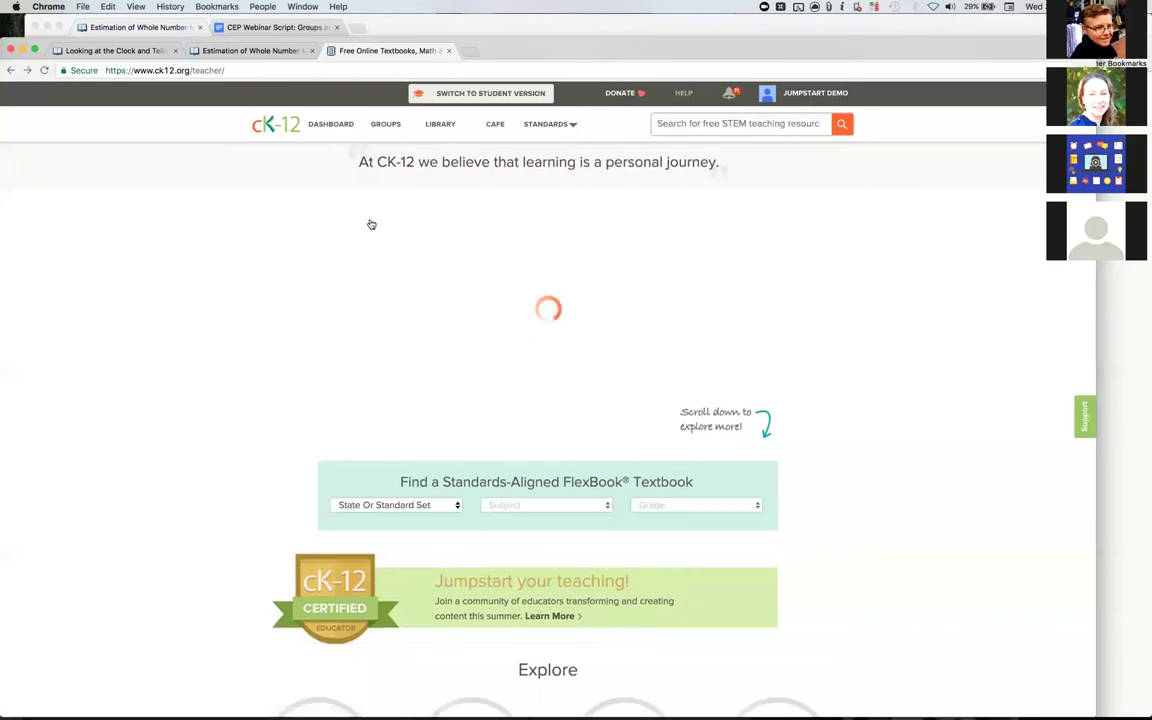
- Open the Algebra subject from My Subjects and go to its Multi-Step Equations concept
{"action": "scroll", "coordinate": [371, 224], "scroll_direction": "down", "scroll_amount": 5}
{"action": "scroll", "coordinate": [371, 224], "scroll_direction": "down", "scroll_amount": 4}
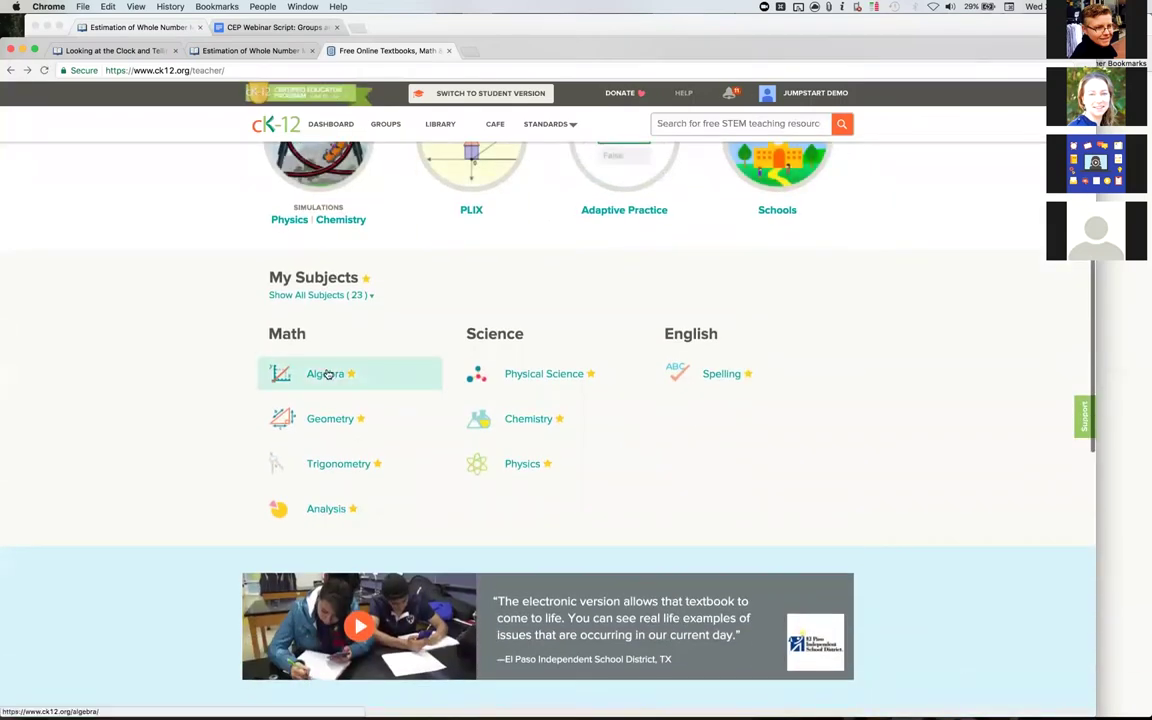
{"action": "left_click", "coordinate": [327, 374]}
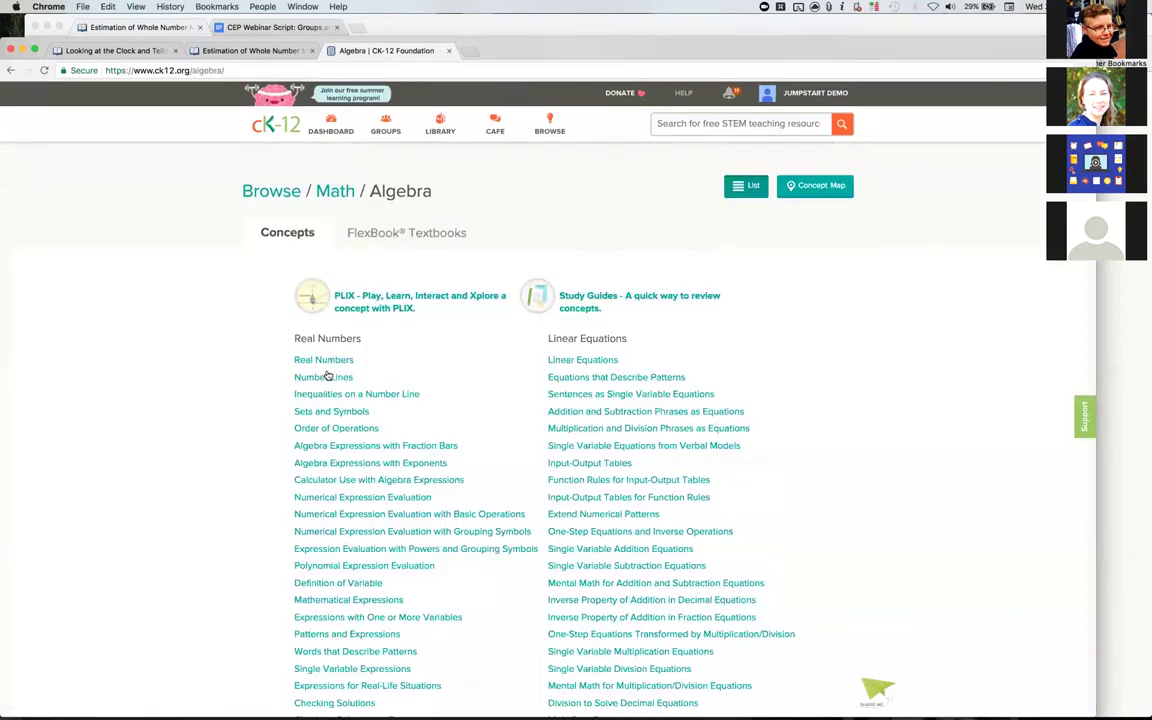
{"action": "scroll", "coordinate": [328, 375], "scroll_direction": "down", "scroll_amount": 3}
{"action": "scroll", "coordinate": [609, 404], "scroll_direction": "down", "scroll_amount": 3}
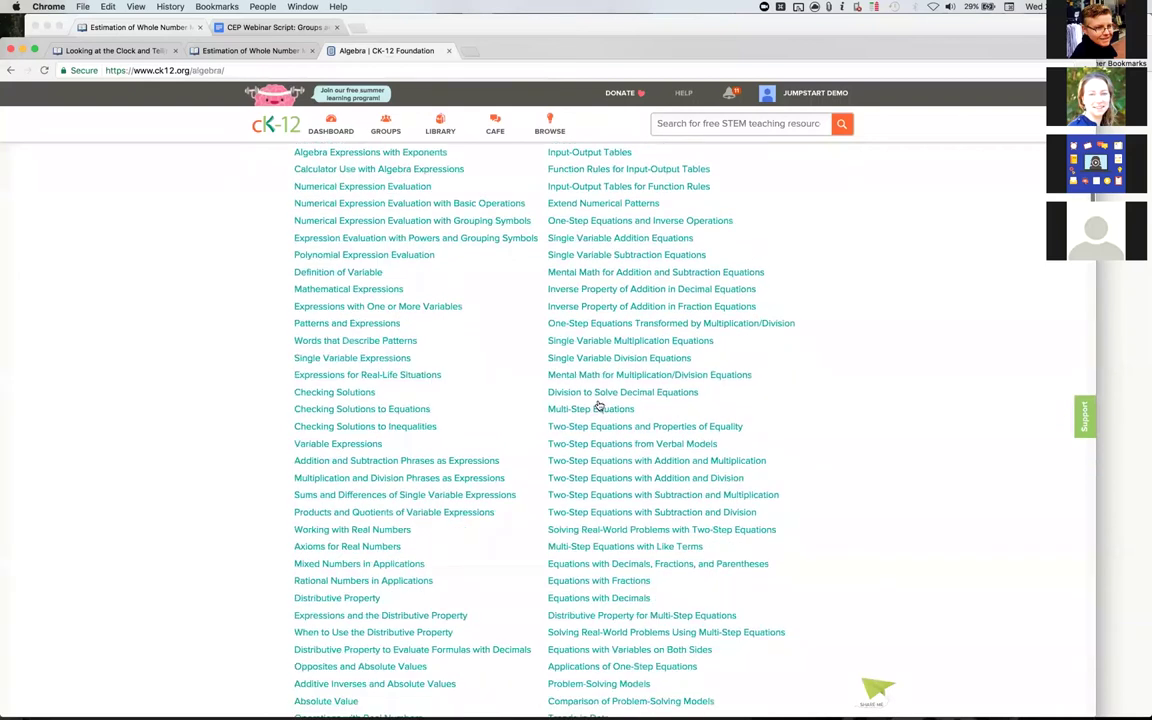
{"action": "left_click", "coordinate": [599, 406]}
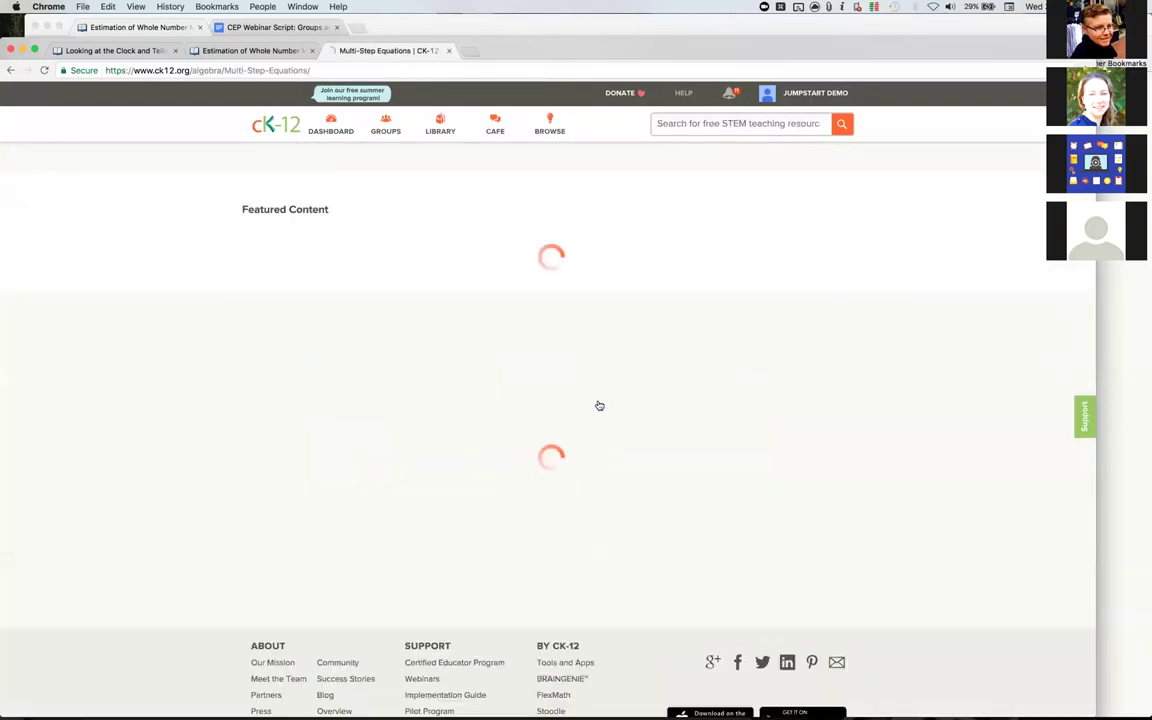
- Find the Multi-Step Equations Practice among the concept's CK-12 content and open it
{"action": "scroll", "coordinate": [598, 409], "scroll_direction": "down", "scroll_amount": 5}
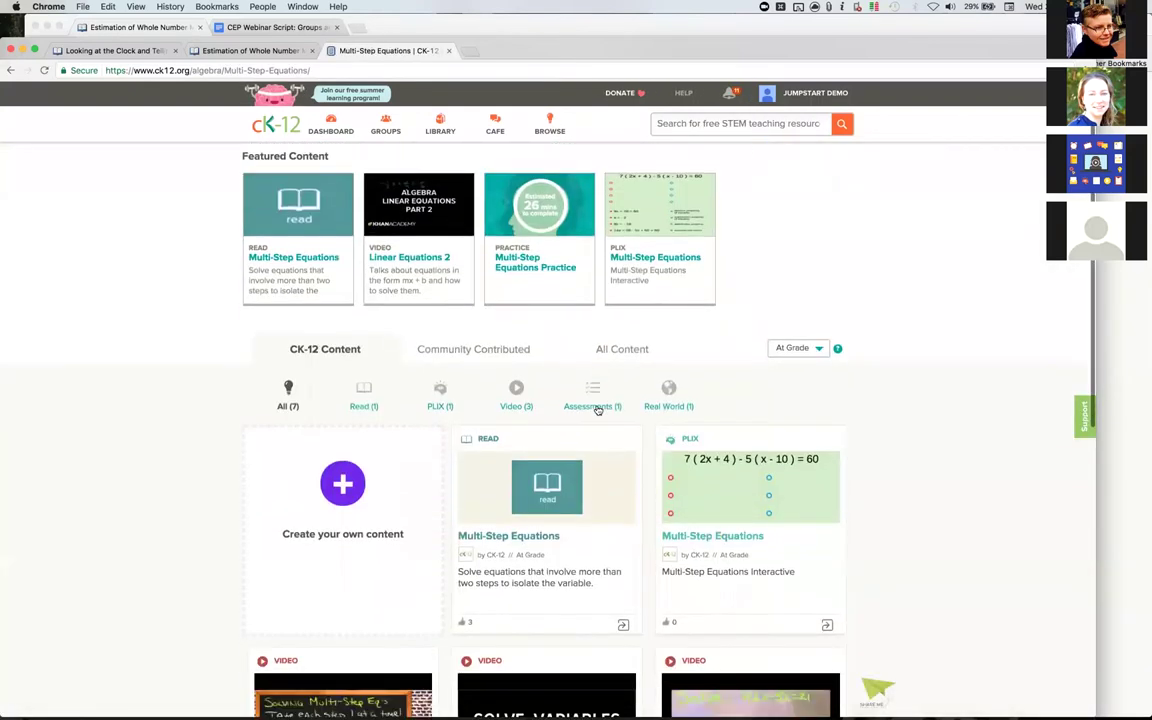
{"action": "scroll", "coordinate": [597, 410], "scroll_direction": "down", "scroll_amount": 5}
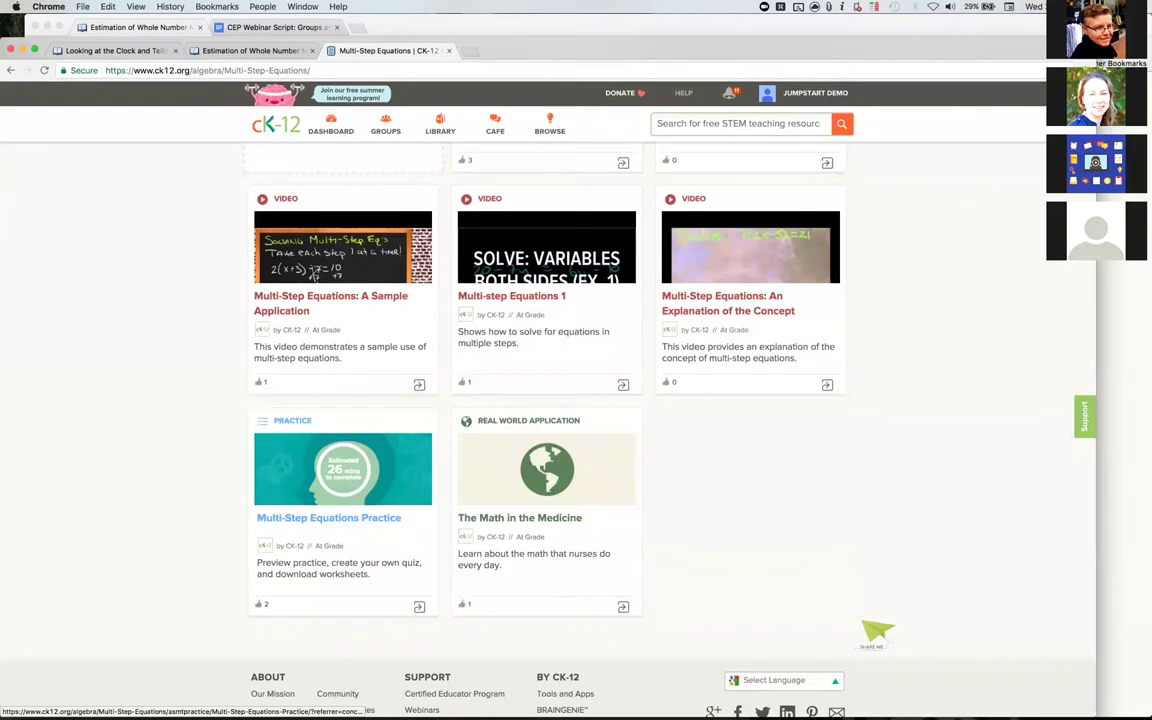
{"action": "left_click", "coordinate": [328, 517]}
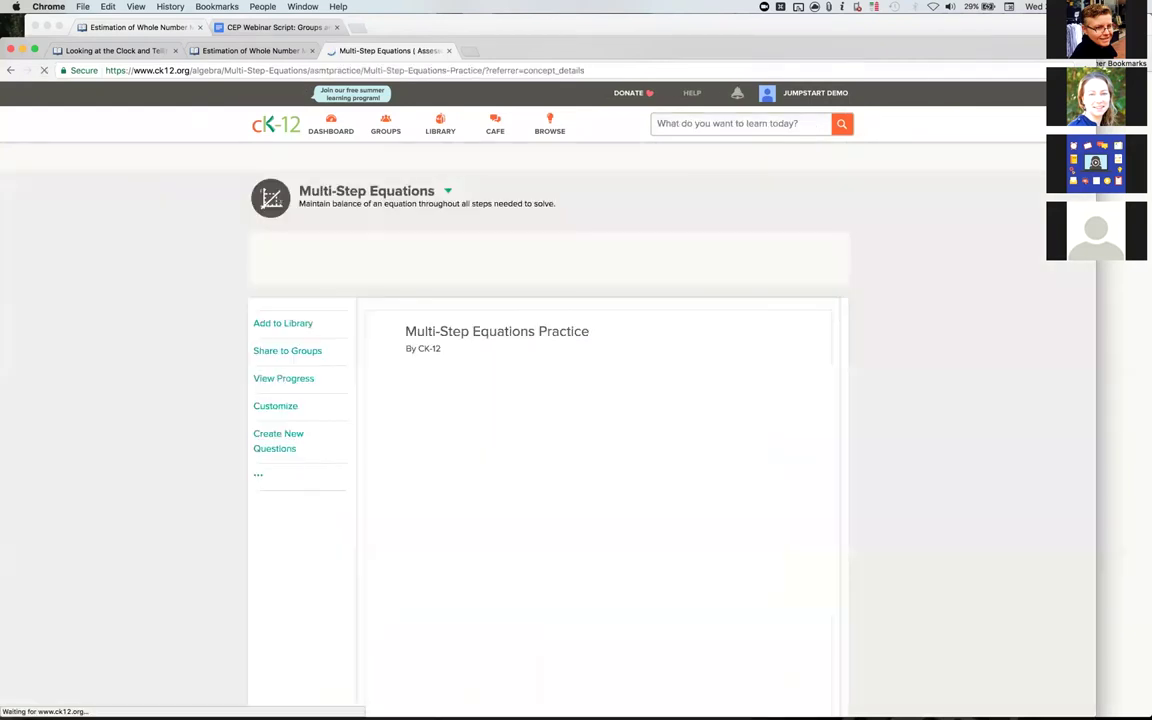
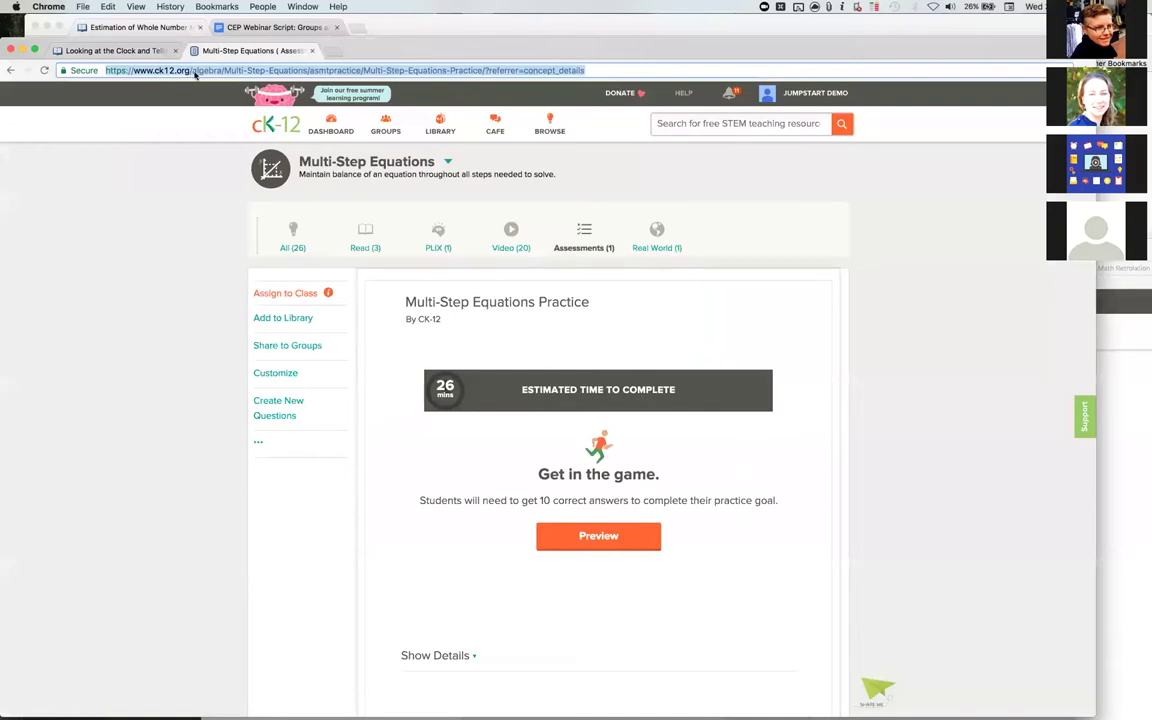
{"action": "key", "text": "Return"}
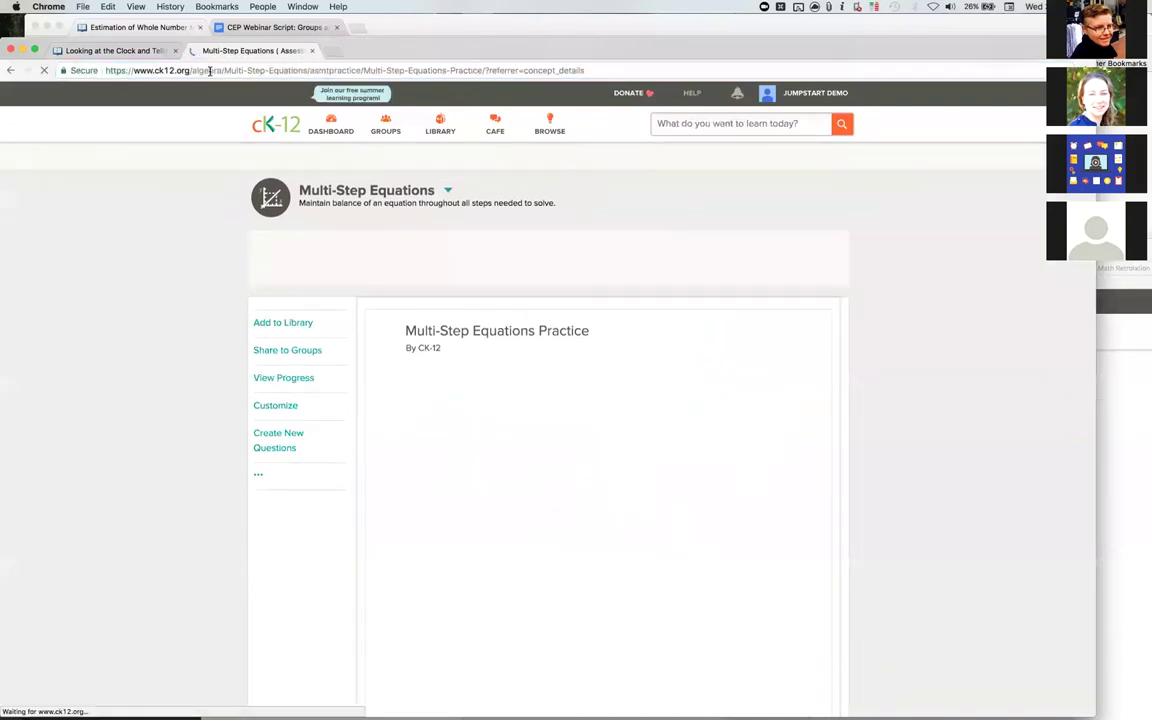
{"action": "left_click", "coordinate": [205, 70]}
{"action": "left_click", "coordinate": [190, 70]}
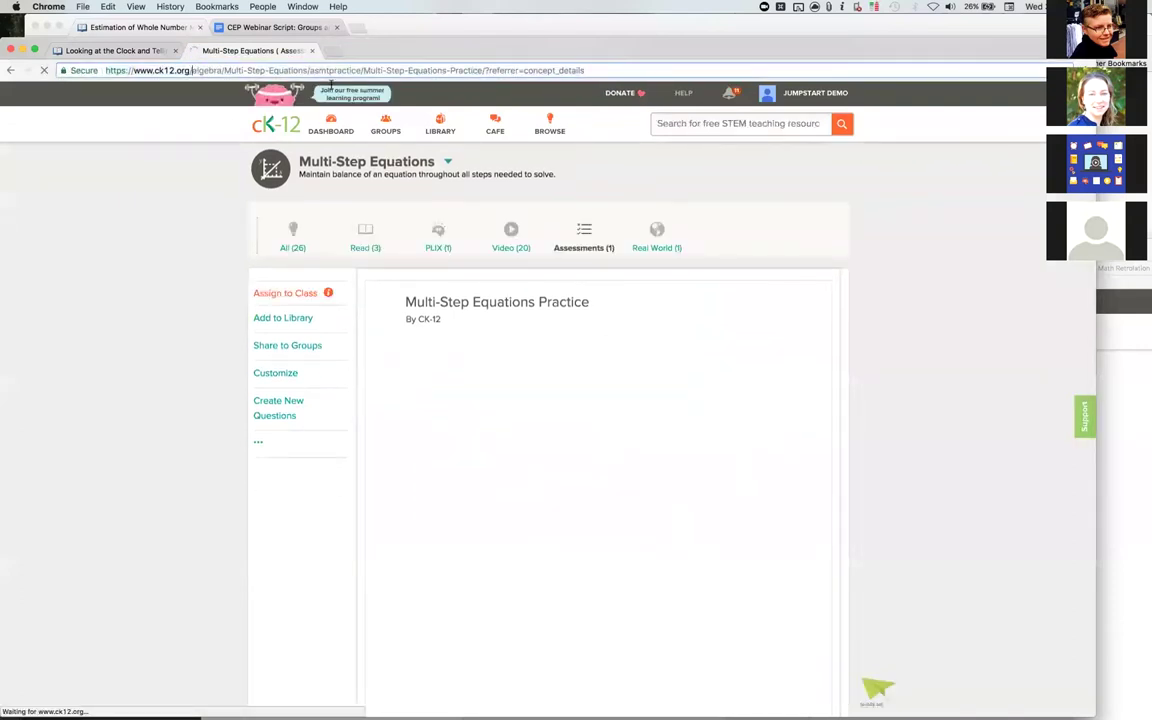
{"action": "left_click_drag", "start_coordinate": [190, 70], "coordinate": [590, 70]}
{"action": "key", "text": "BackSpace"}
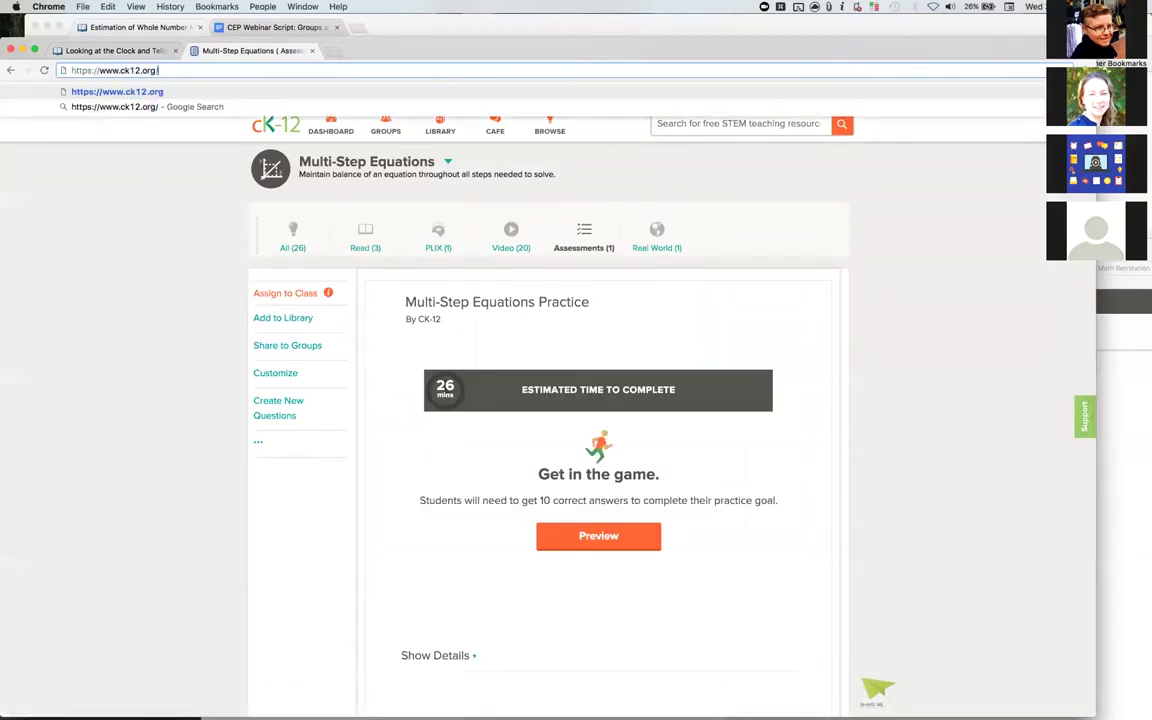
{"action": "key", "text": "Return"}
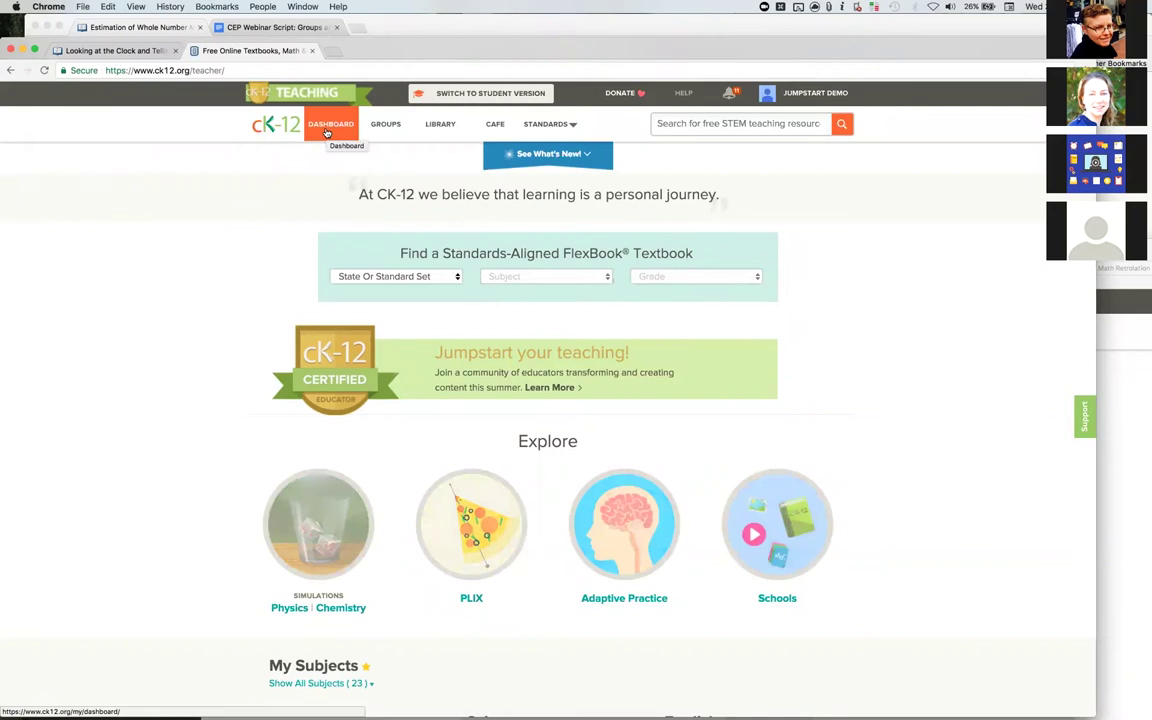
- Open the teacher dashboard and switch it from content to the groups view
{"action": "left_click", "coordinate": [326, 133]}
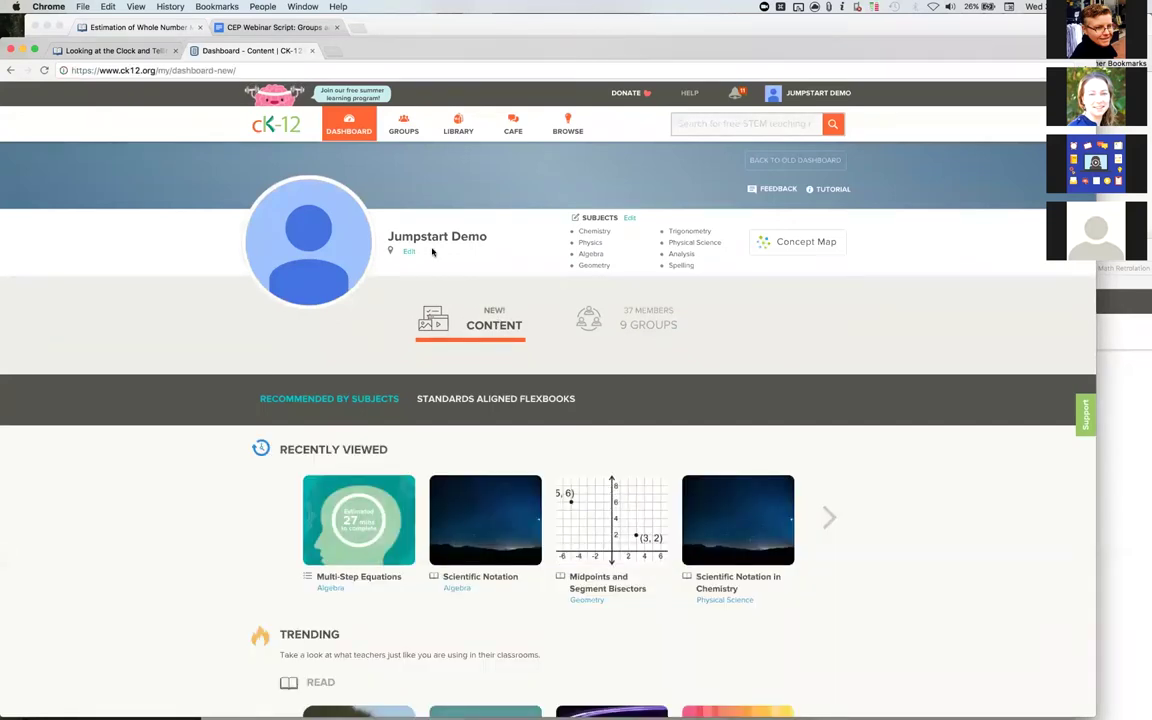
{"action": "scroll", "coordinate": [432, 252], "scroll_direction": "down", "scroll_amount": 1}
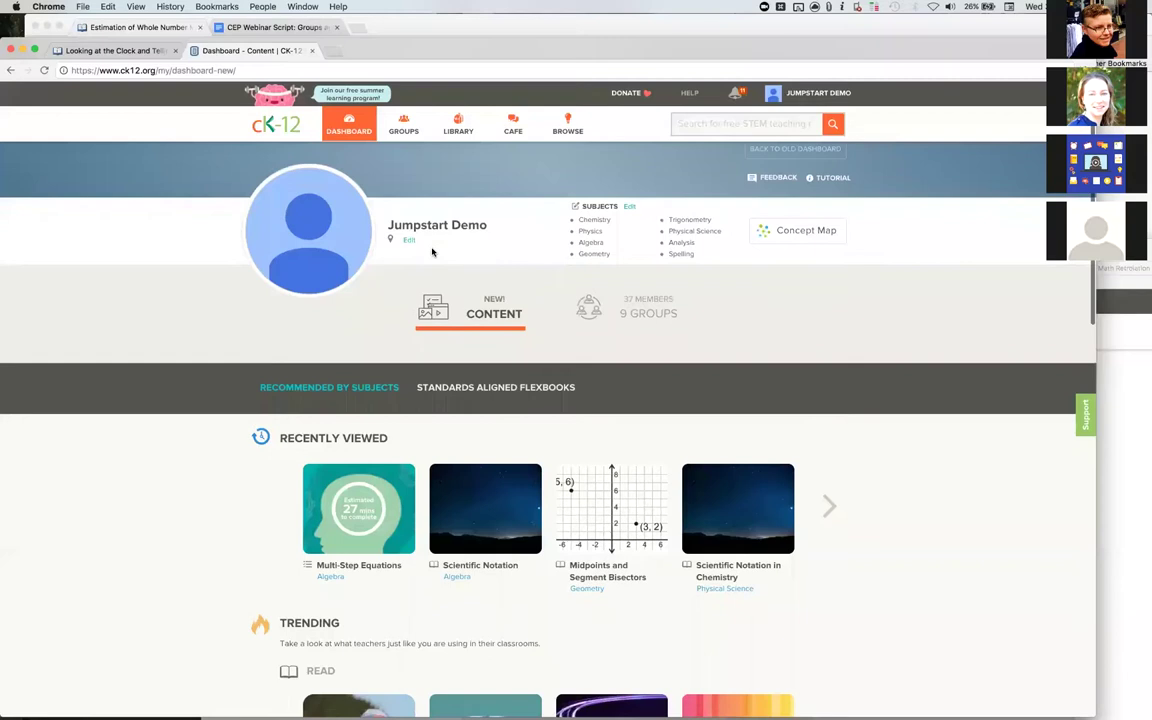
{"action": "left_click", "coordinate": [649, 316]}
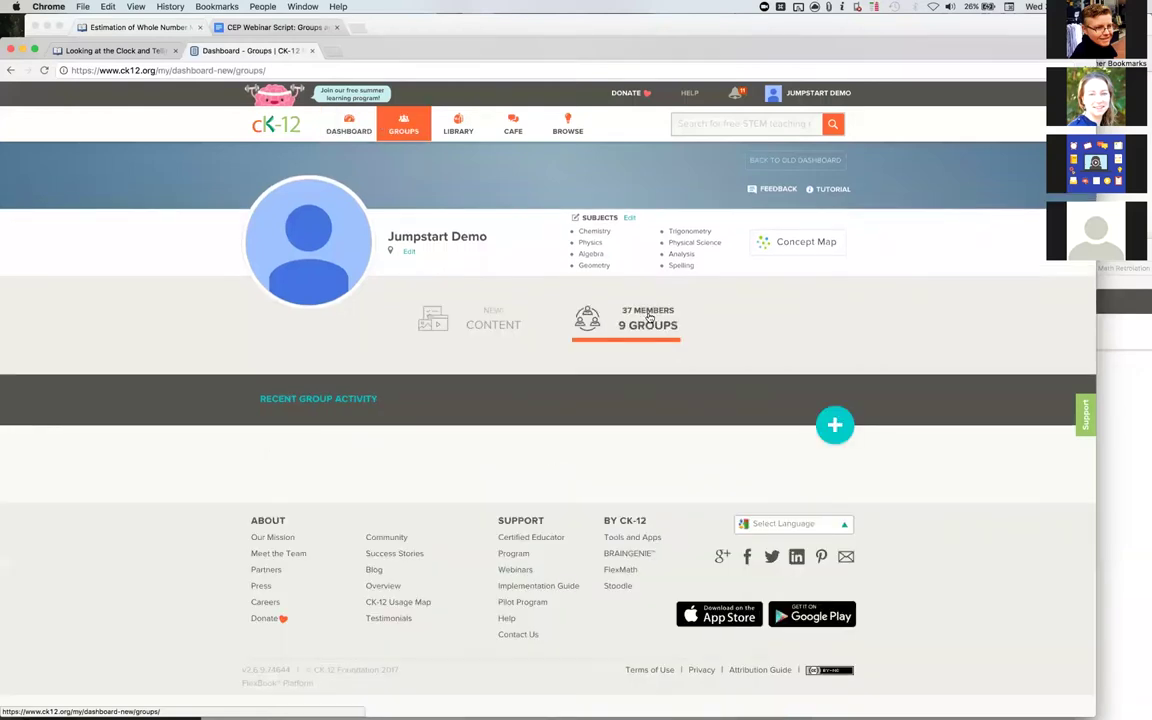
- Look through the dashboard's list of classes and study groups, including their members, assignments and shared resources
{"action": "scroll", "coordinate": [649, 316], "scroll_direction": "down", "scroll_amount": 3}
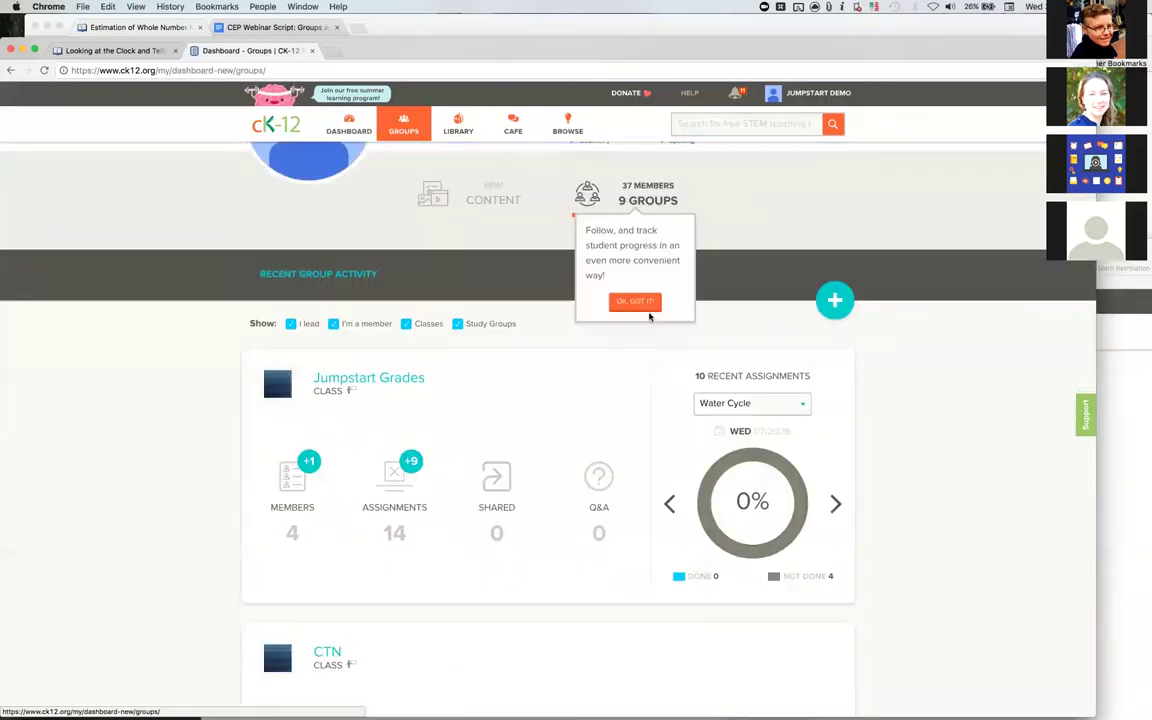
{"action": "scroll", "coordinate": [649, 316], "scroll_direction": "down", "scroll_amount": 1}
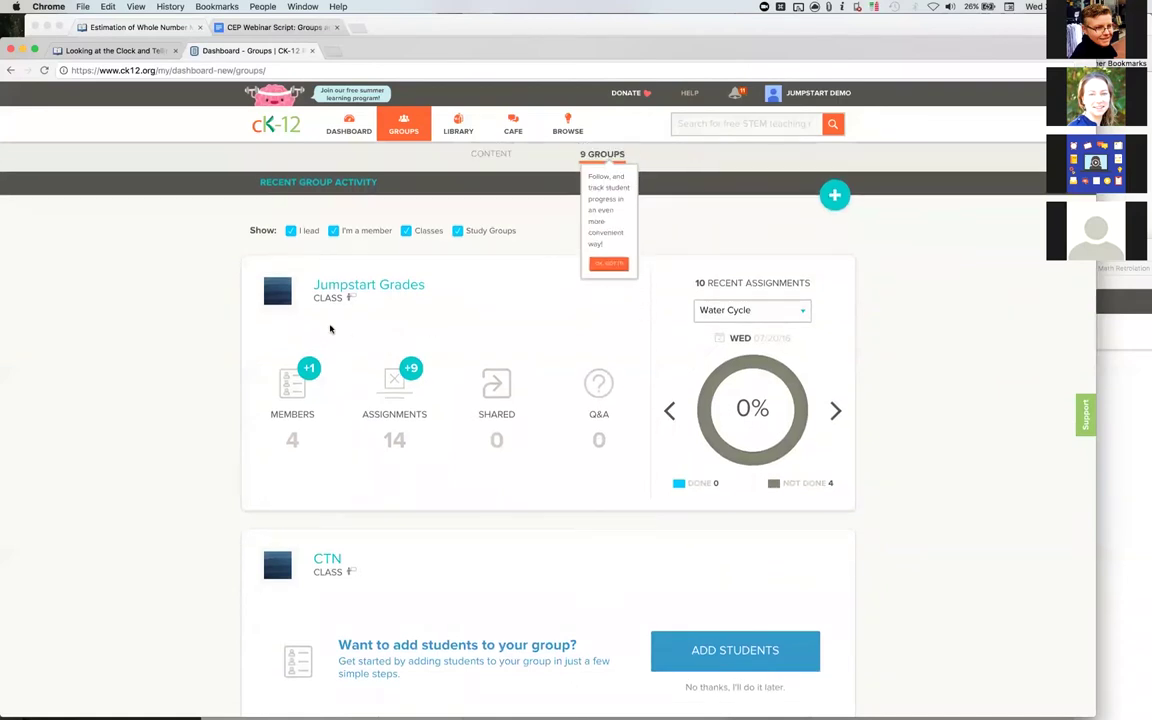
{"action": "scroll", "coordinate": [278, 333], "scroll_direction": "down", "scroll_amount": 2}
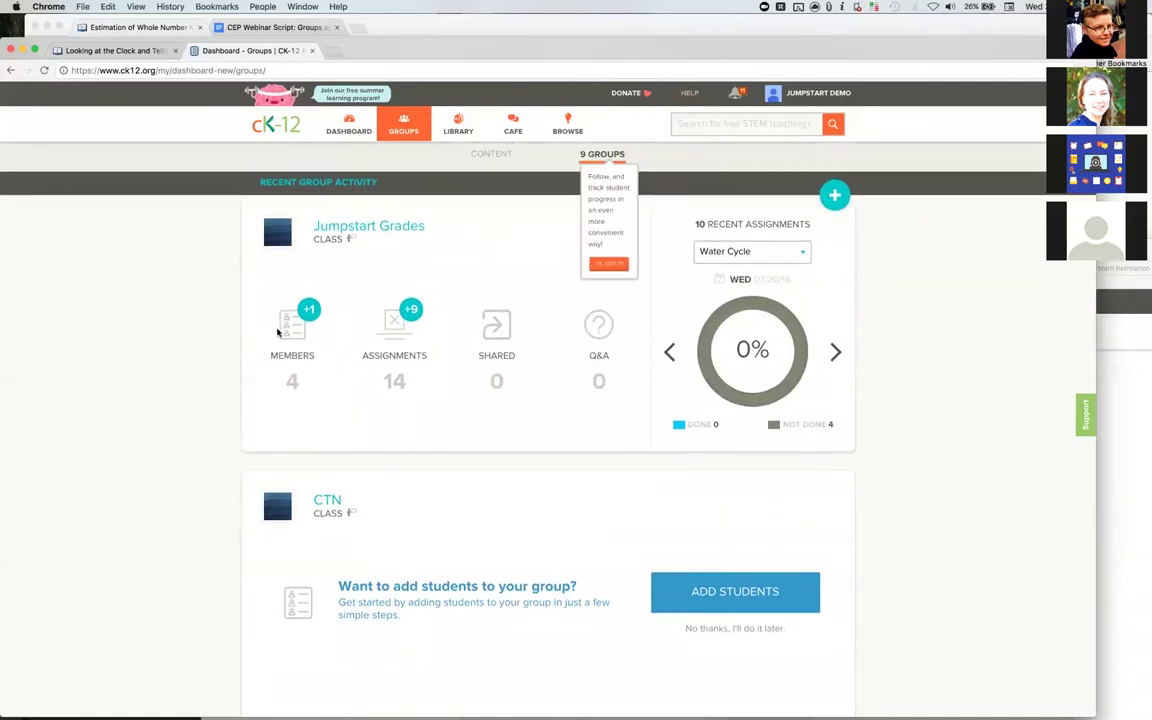
{"action": "scroll", "coordinate": [278, 333], "scroll_direction": "down", "scroll_amount": 5}
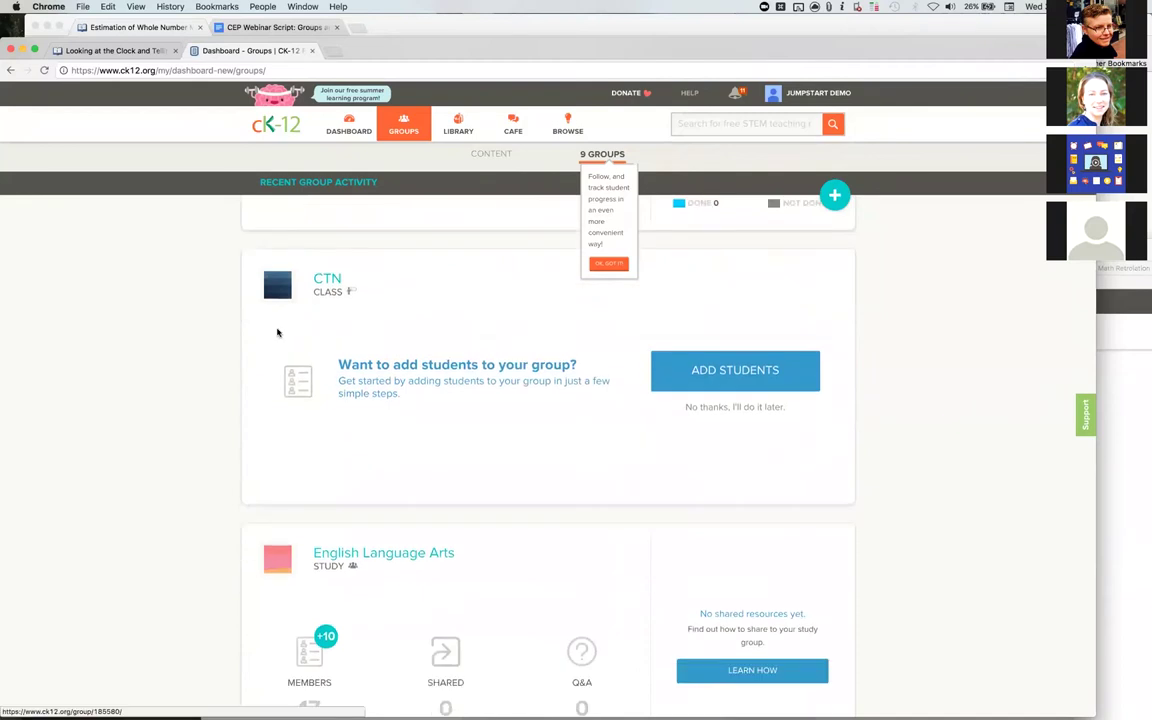
{"action": "scroll", "coordinate": [278, 333], "scroll_direction": "down", "scroll_amount": 8}
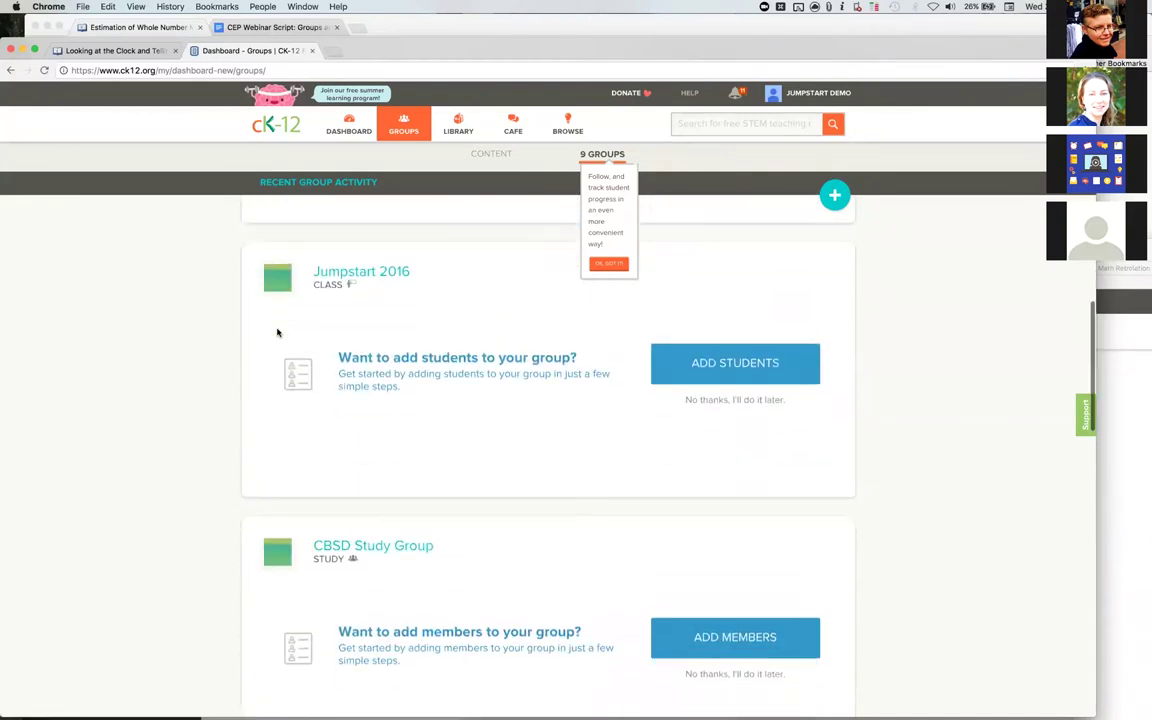
{"action": "scroll", "coordinate": [278, 333], "scroll_direction": "down", "scroll_amount": 9}
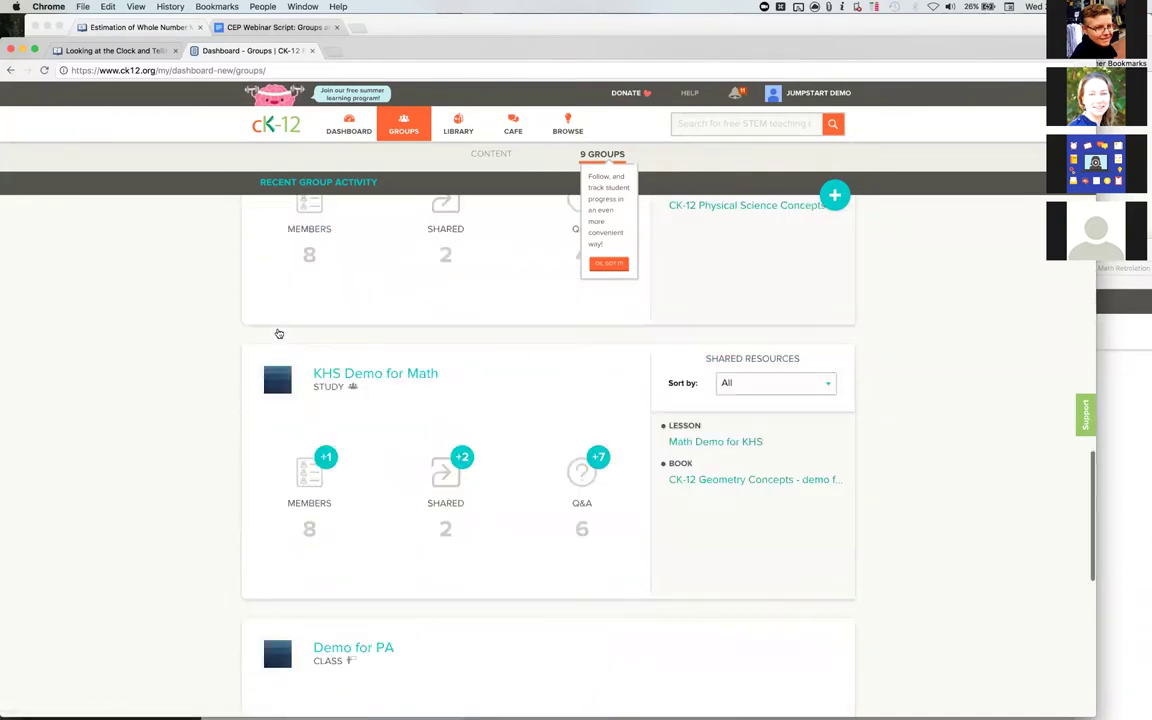
{"action": "scroll", "coordinate": [278, 333], "scroll_direction": "up", "scroll_amount": 20}
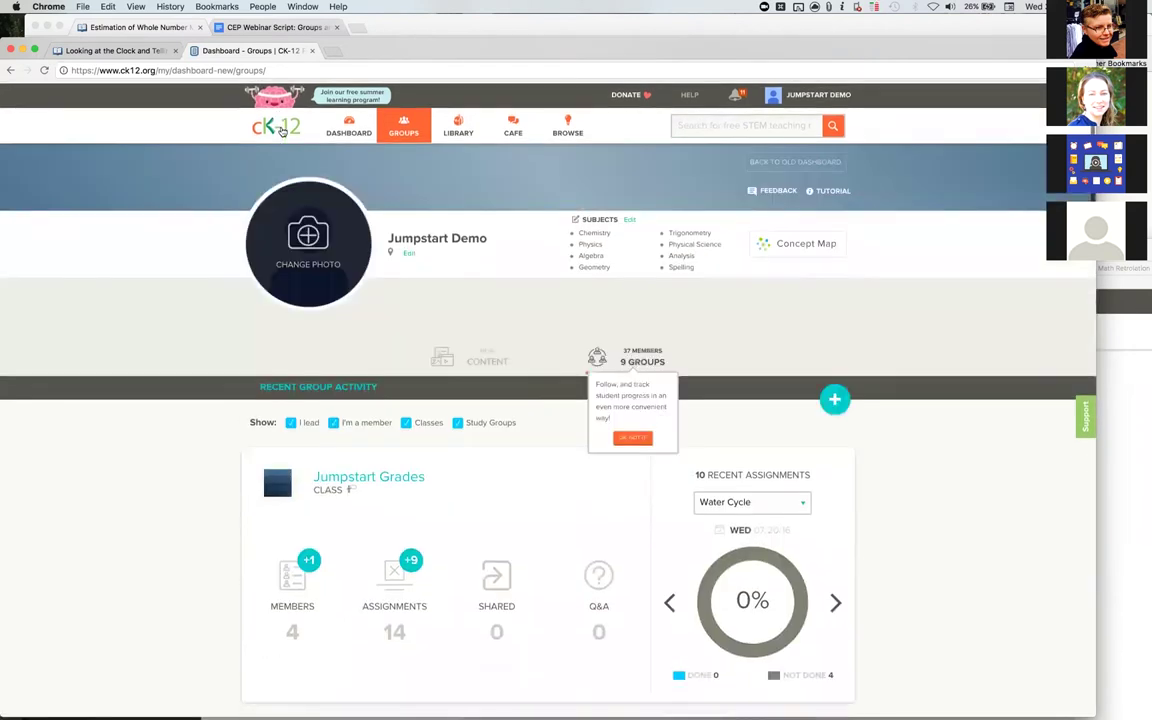
- Return to the CK-12 home page and open the Groups page from there
{"action": "left_click", "coordinate": [278, 127]}
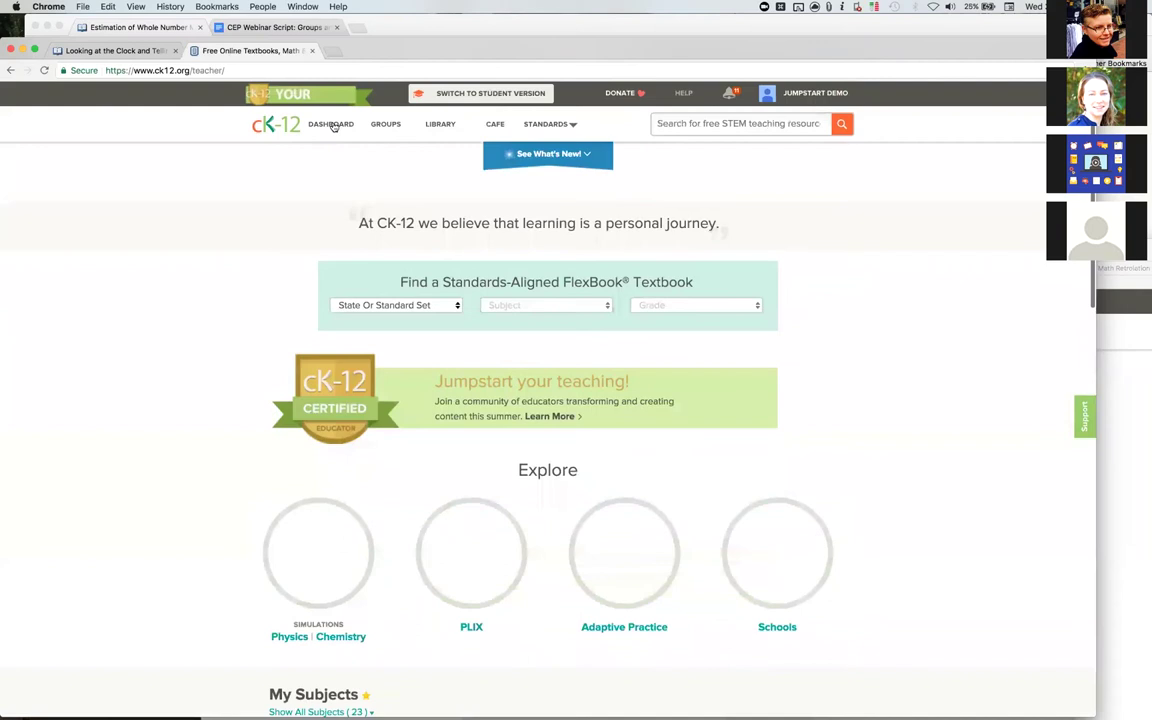
{"action": "left_click", "coordinate": [390, 130]}
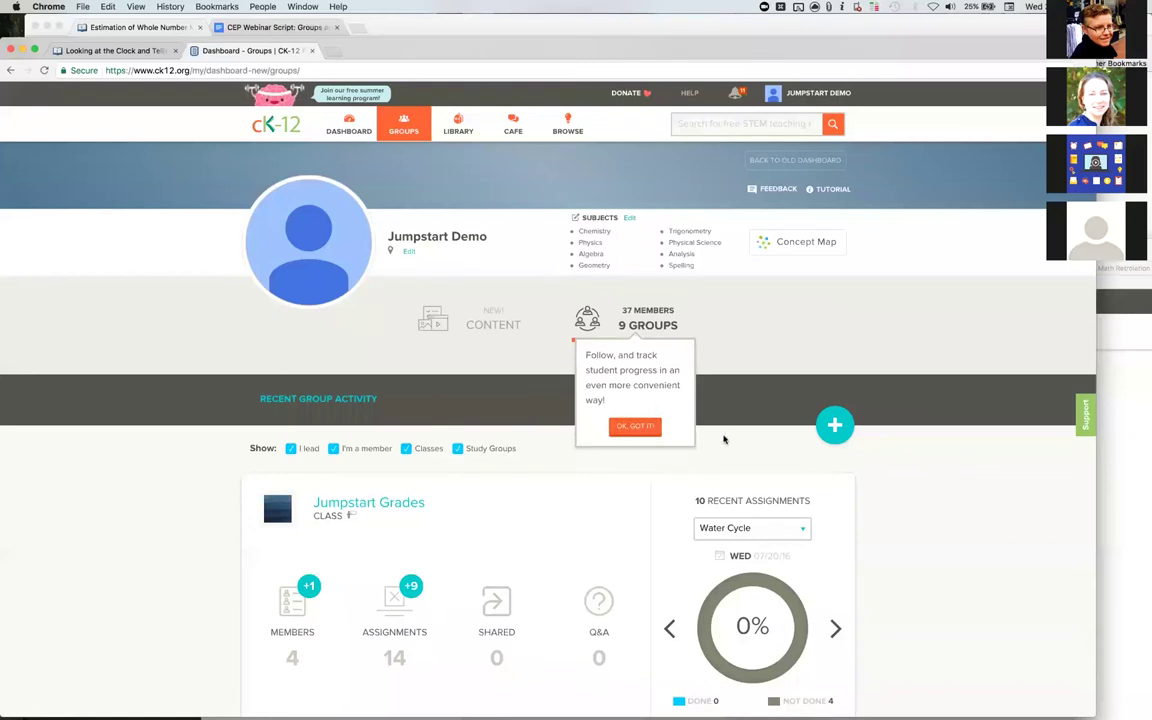
{"action": "scroll", "coordinate": [726, 439], "scroll_direction": "down", "scroll_amount": 1}
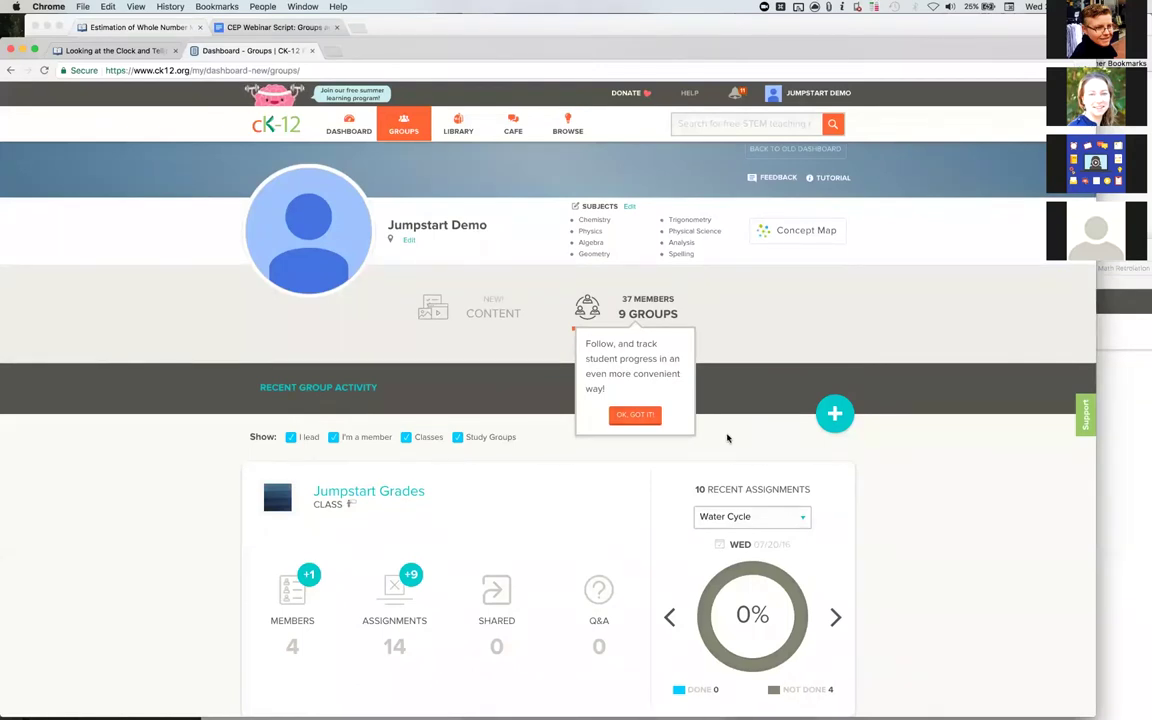
{"action": "scroll", "coordinate": [729, 437], "scroll_direction": "down", "scroll_amount": 5}
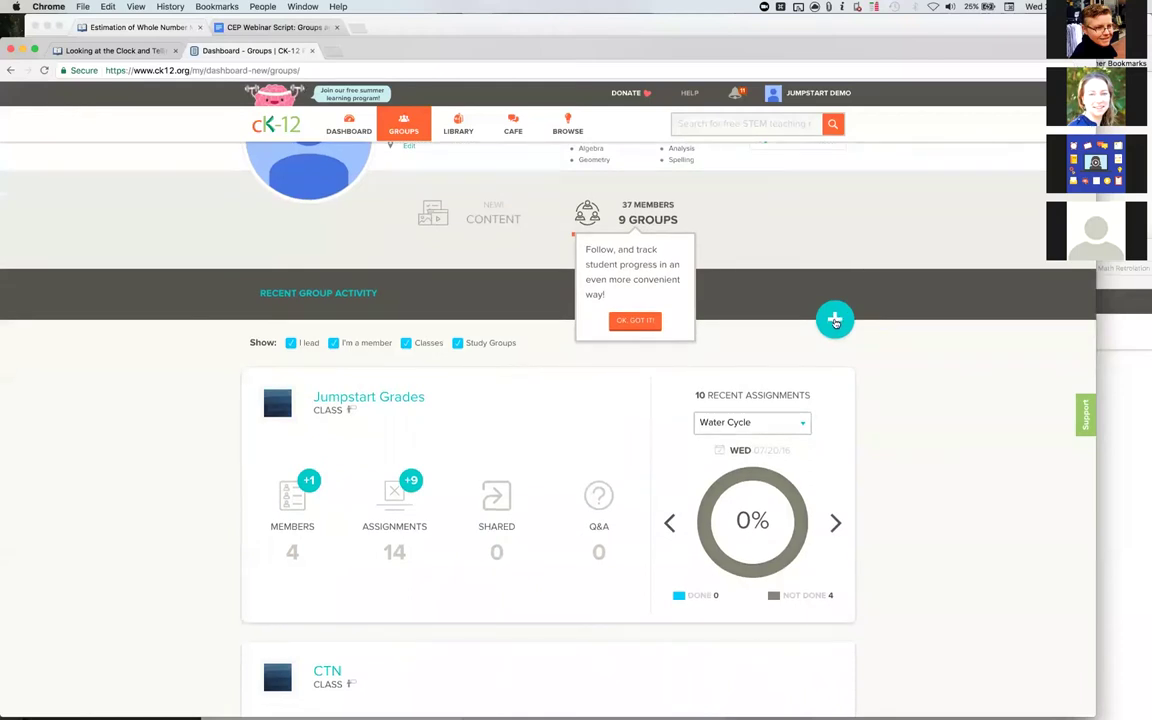
- Create a new group named Sample, trying the Study Group type before setting it back to Class
{"action": "mouse_move", "coordinate": [835, 322]}
{"action": "left_click", "coordinate": [838, 361]}
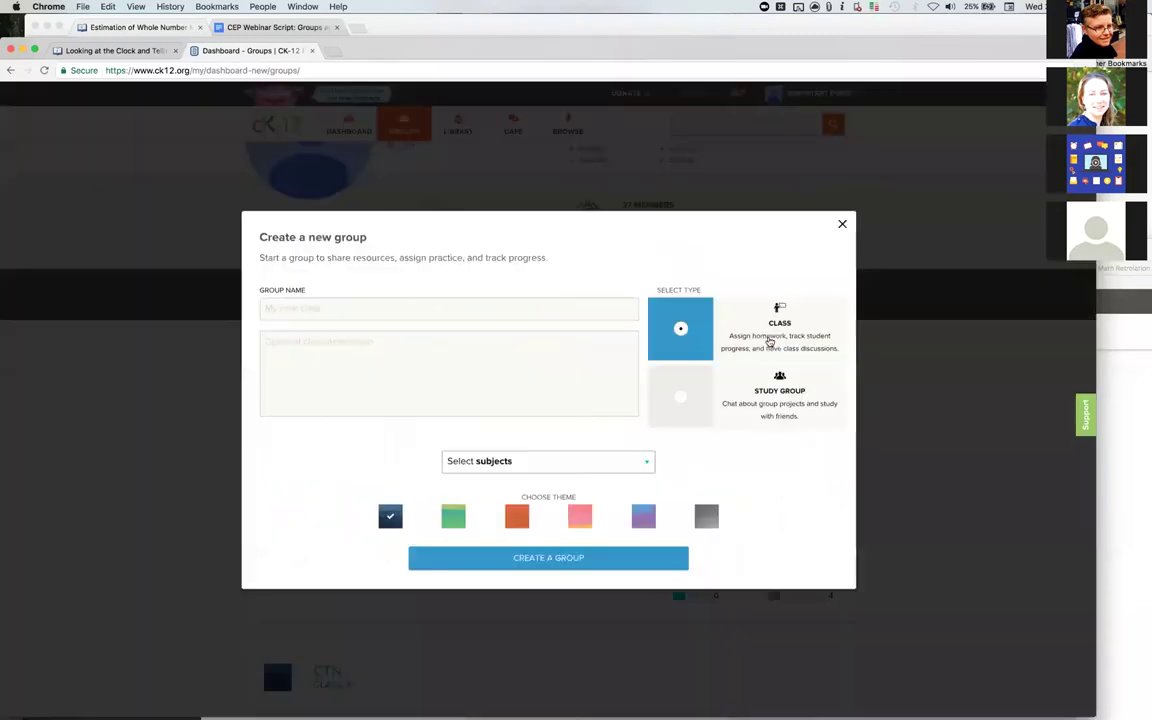
{"action": "left_click", "coordinate": [487, 308]}
{"action": "type", "text": "Sample"}
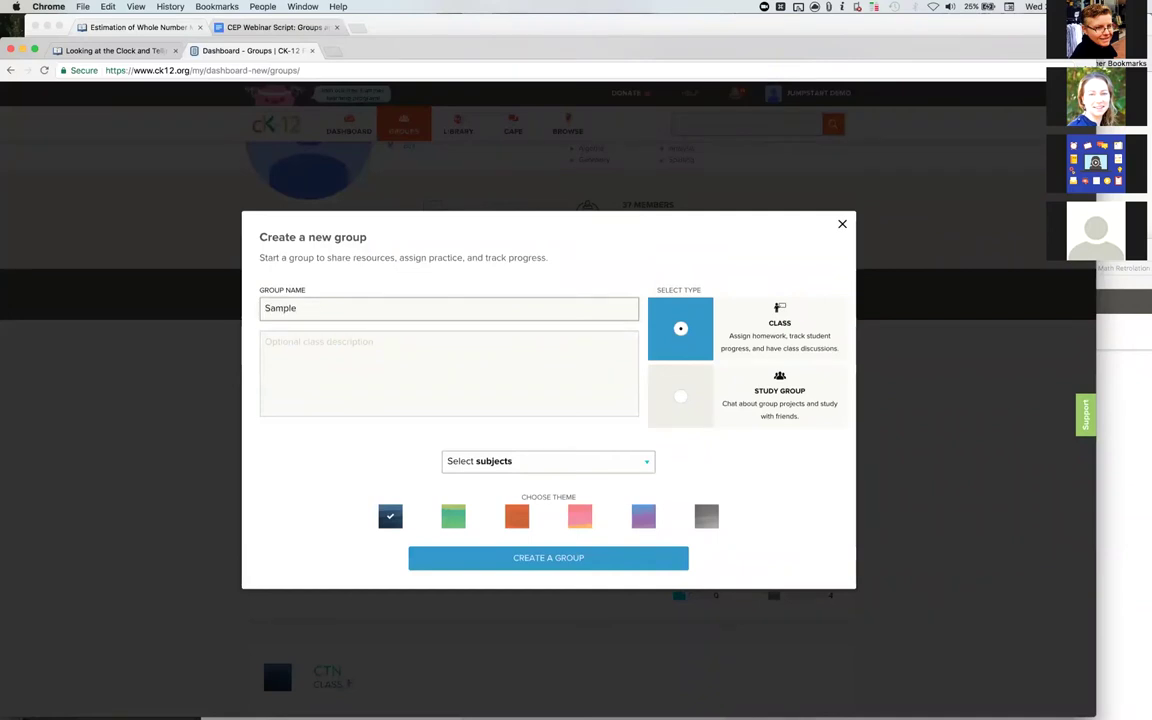
{"action": "key", "text": "Tab"}
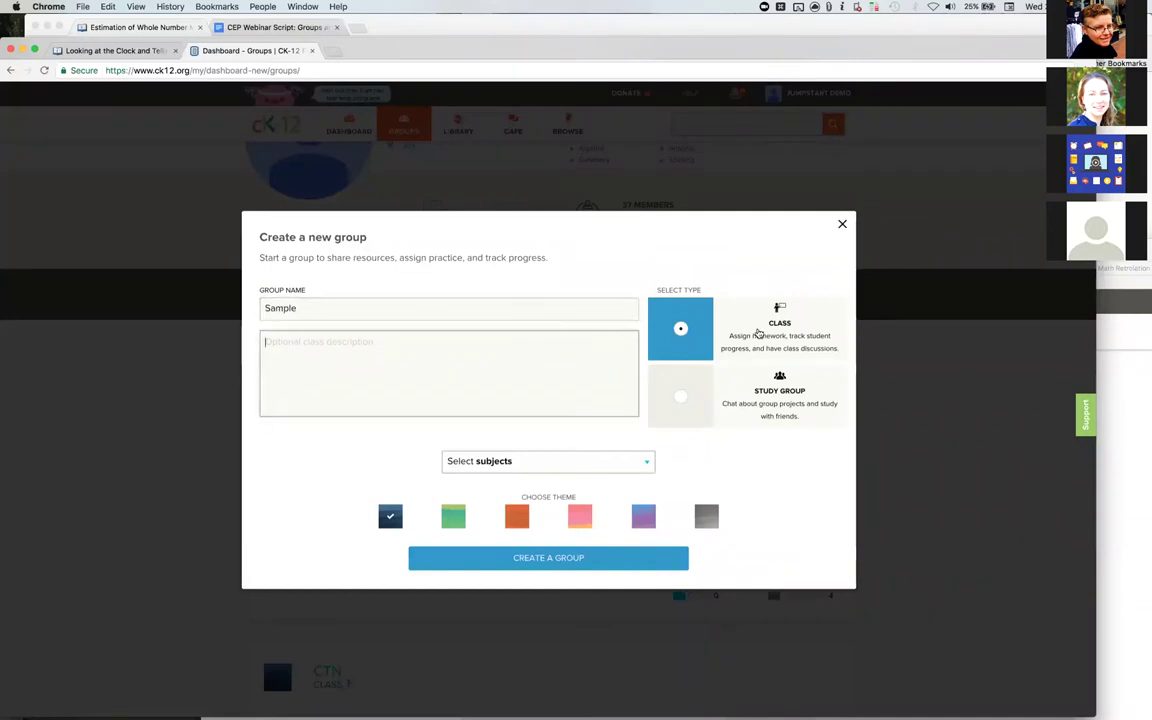
{"action": "left_click", "coordinate": [681, 402]}
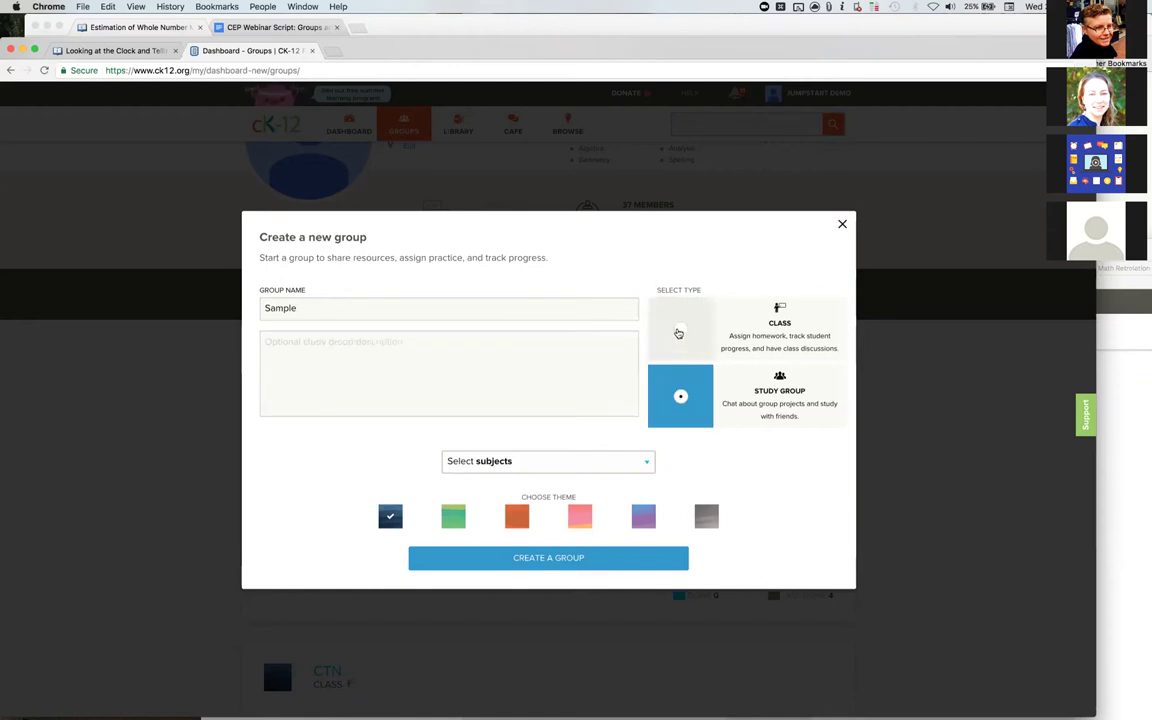
{"action": "left_click", "coordinate": [678, 333]}
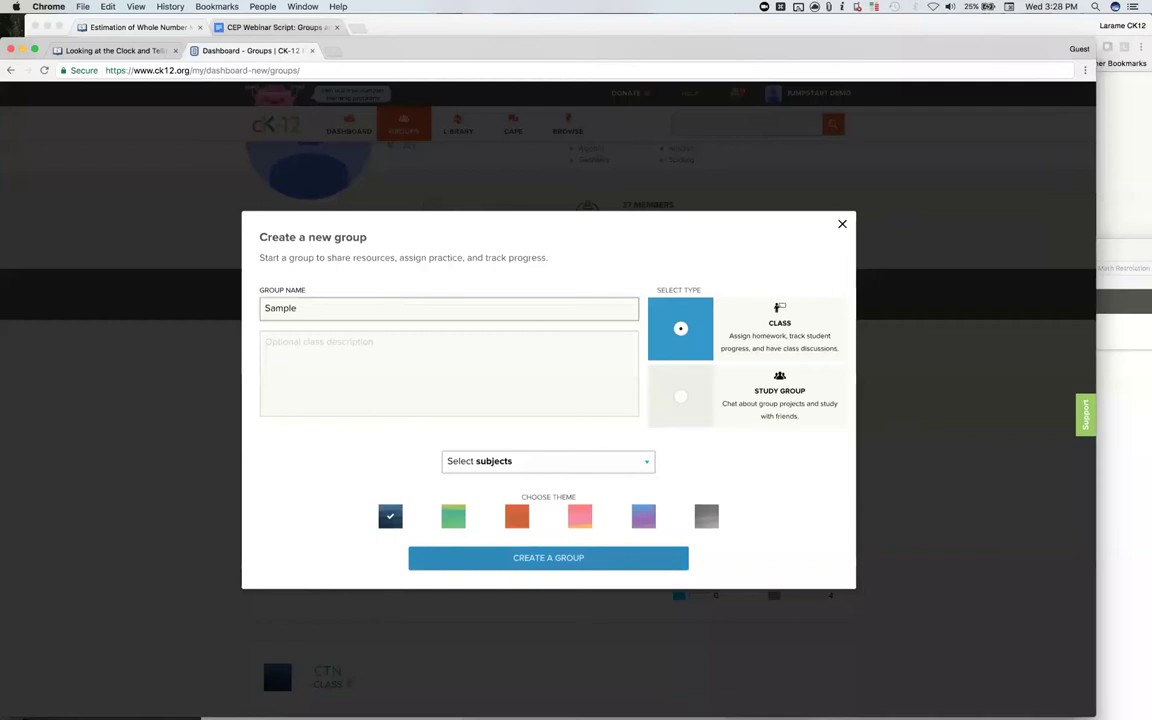
{"action": "left_click", "coordinate": [548, 557]}
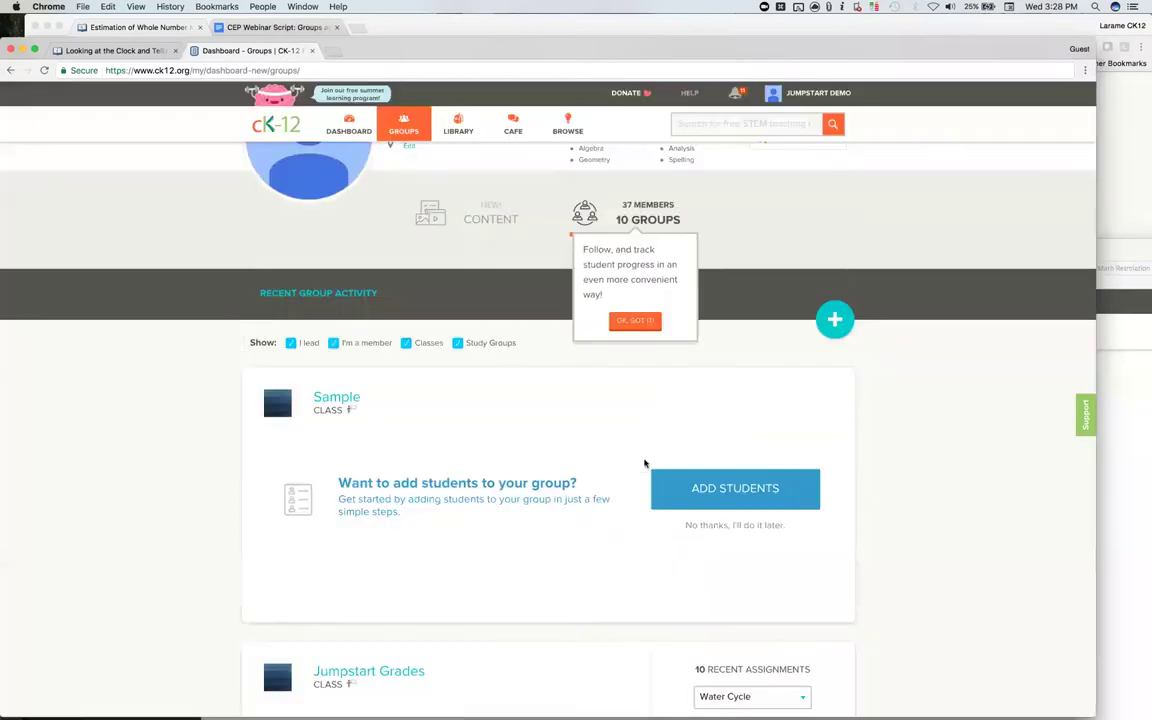
- Open the options for adding students to the Sample class, then dismiss them without adding anyone
{"action": "scroll", "coordinate": [569, 431], "scroll_direction": "down", "scroll_amount": 2}
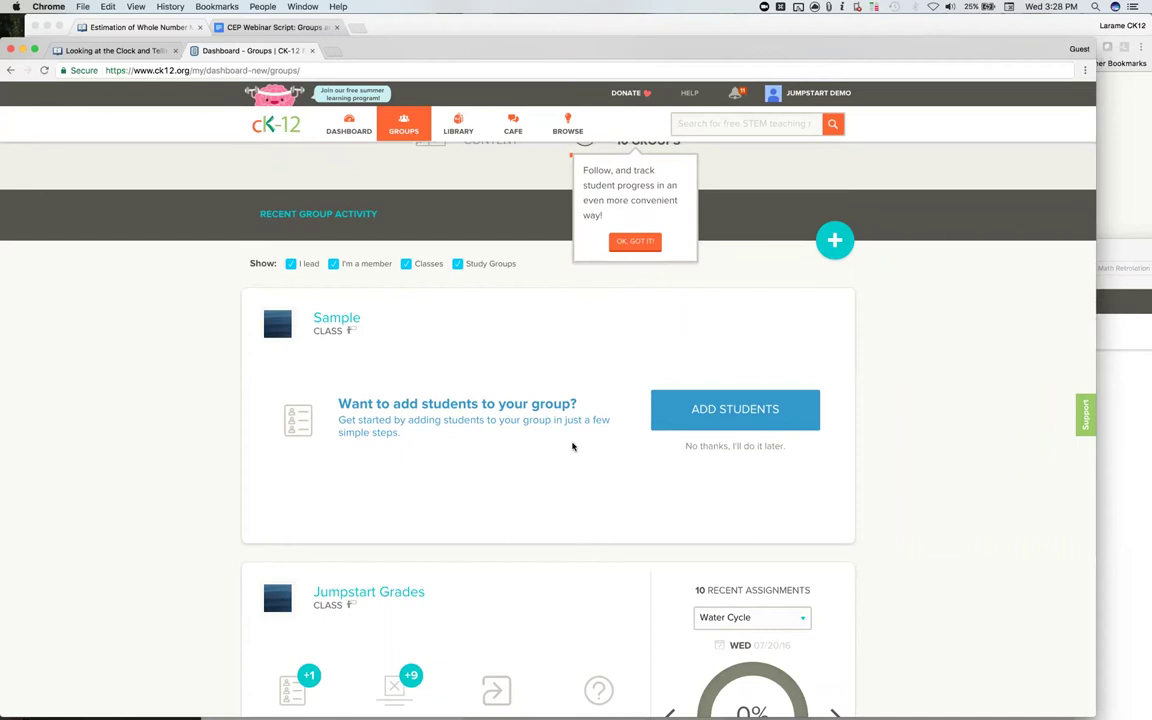
{"action": "left_click", "coordinate": [661, 422]}
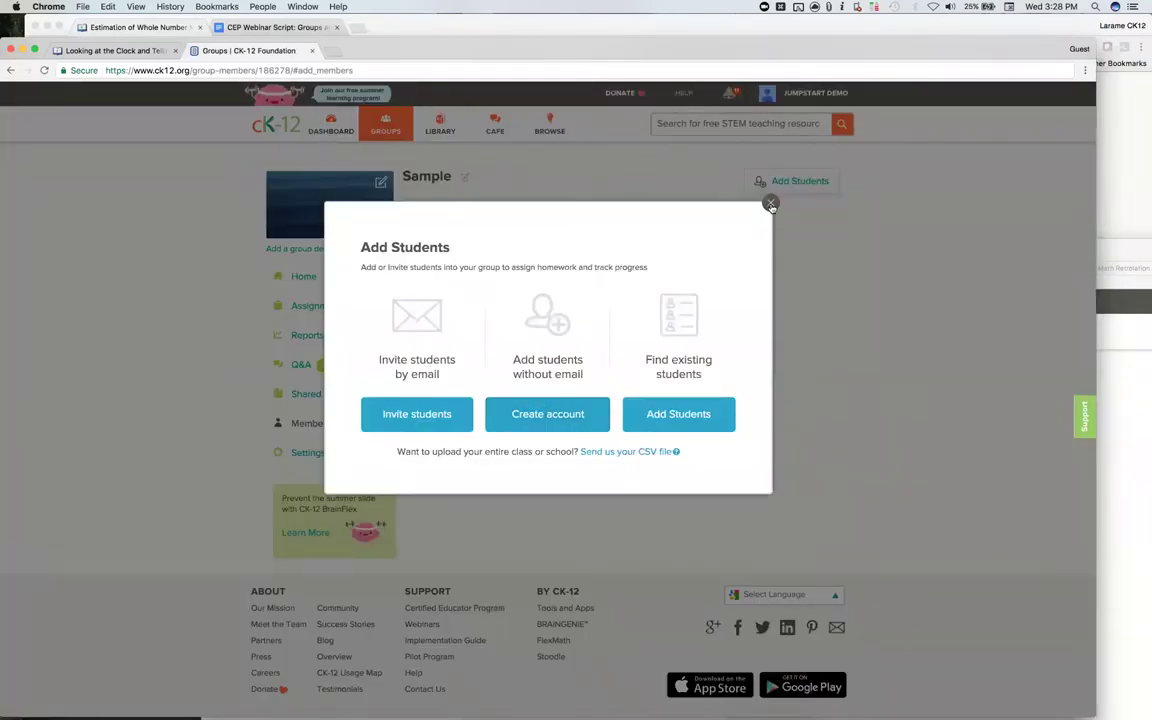
{"action": "left_click", "coordinate": [771, 205]}
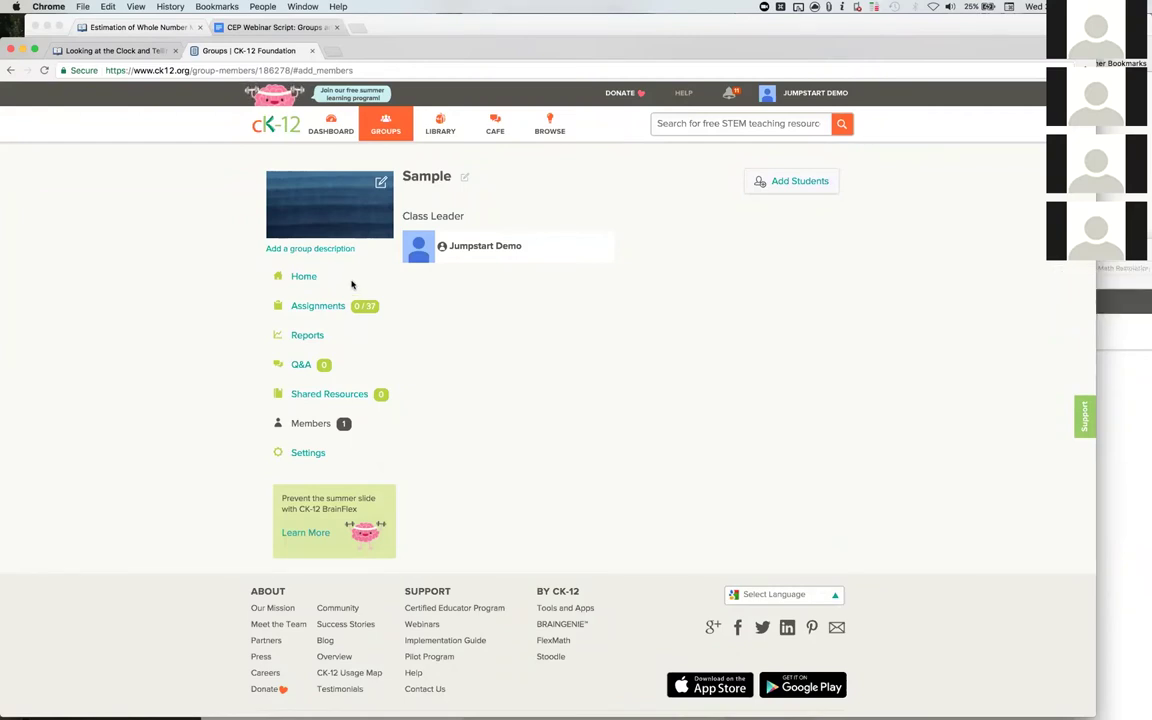
- View the Sample class's assignments, then show the class's home page
{"action": "left_click", "coordinate": [327, 307]}
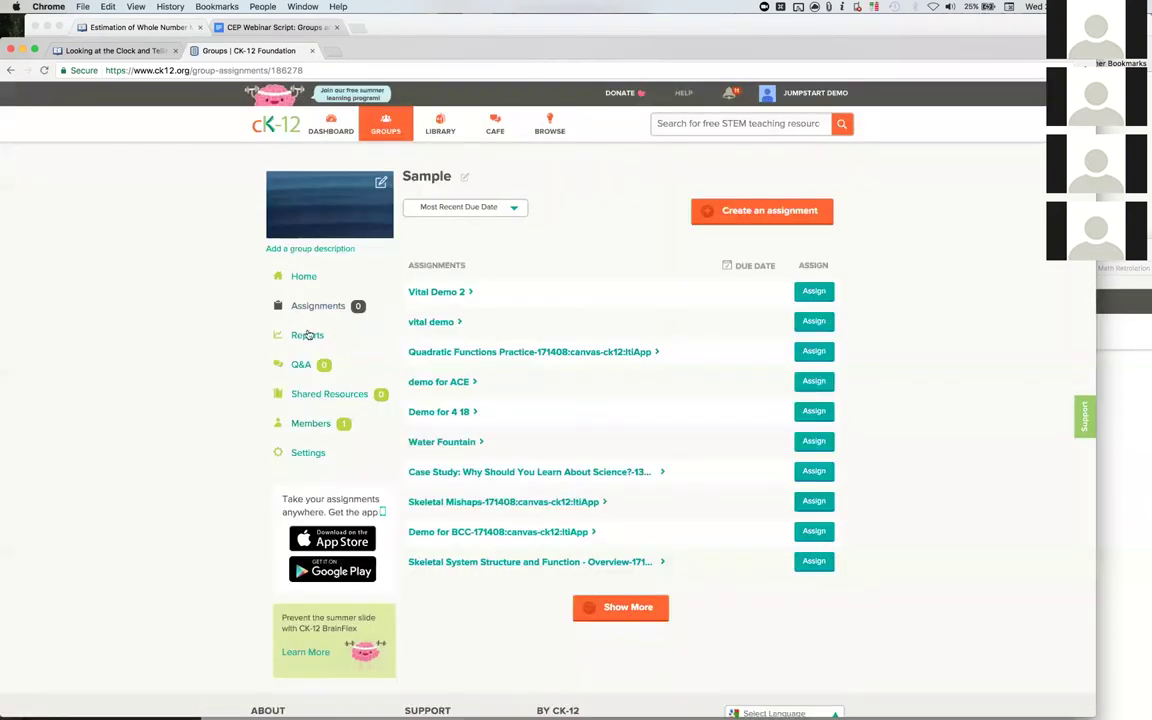
{"action": "left_click", "coordinate": [304, 278]}
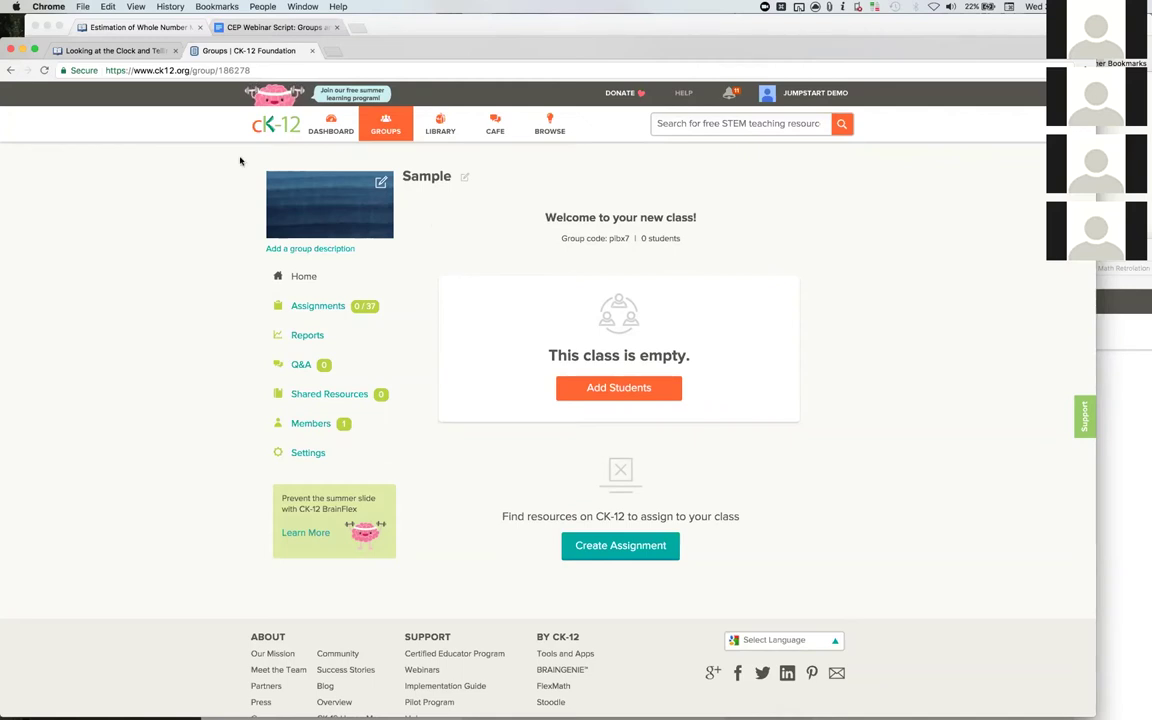
- Return to the CK-12 teacher home page and open the Life Science subject from there
{"action": "left_click", "coordinate": [275, 125]}
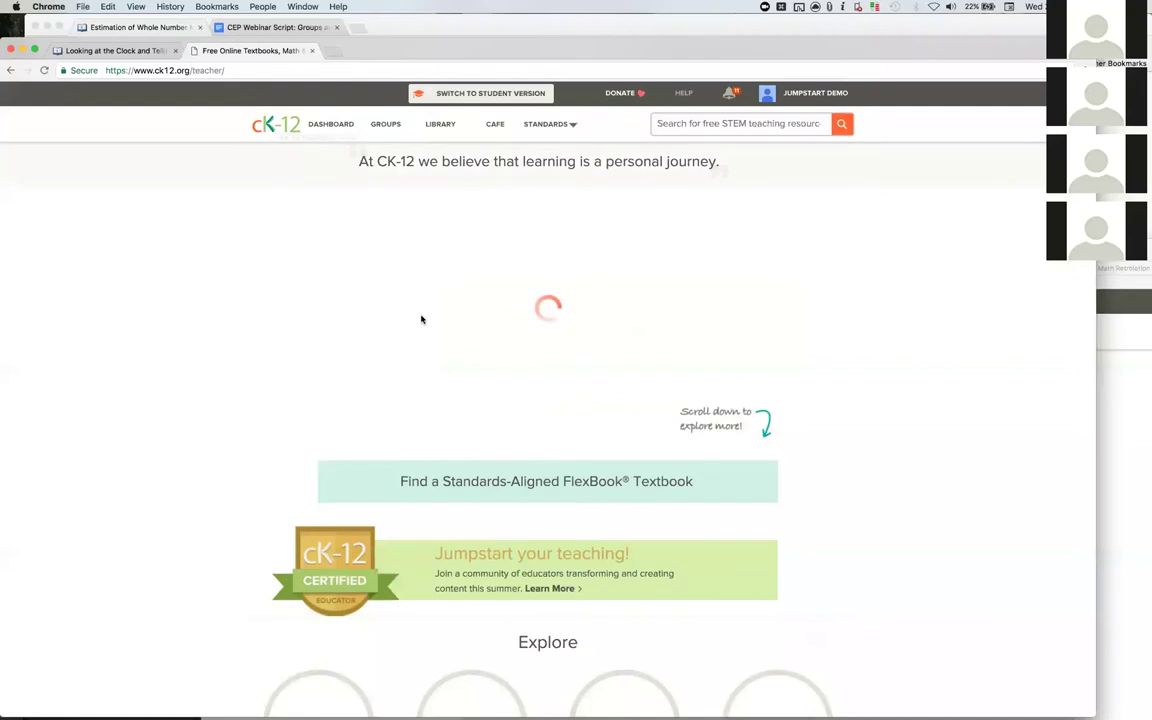
{"action": "scroll", "coordinate": [420, 318], "scroll_direction": "down", "scroll_amount": 6}
{"action": "scroll", "coordinate": [421, 320], "scroll_direction": "down", "scroll_amount": 2}
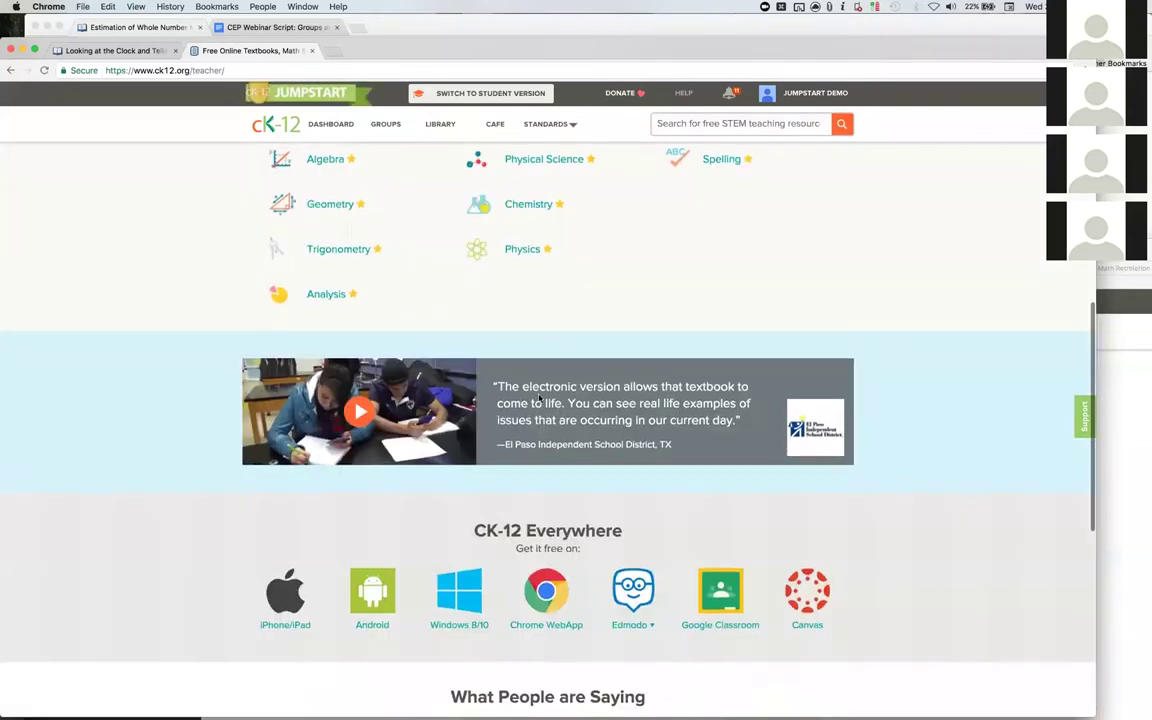
{"action": "scroll", "coordinate": [535, 262], "scroll_direction": "up", "scroll_amount": 2}
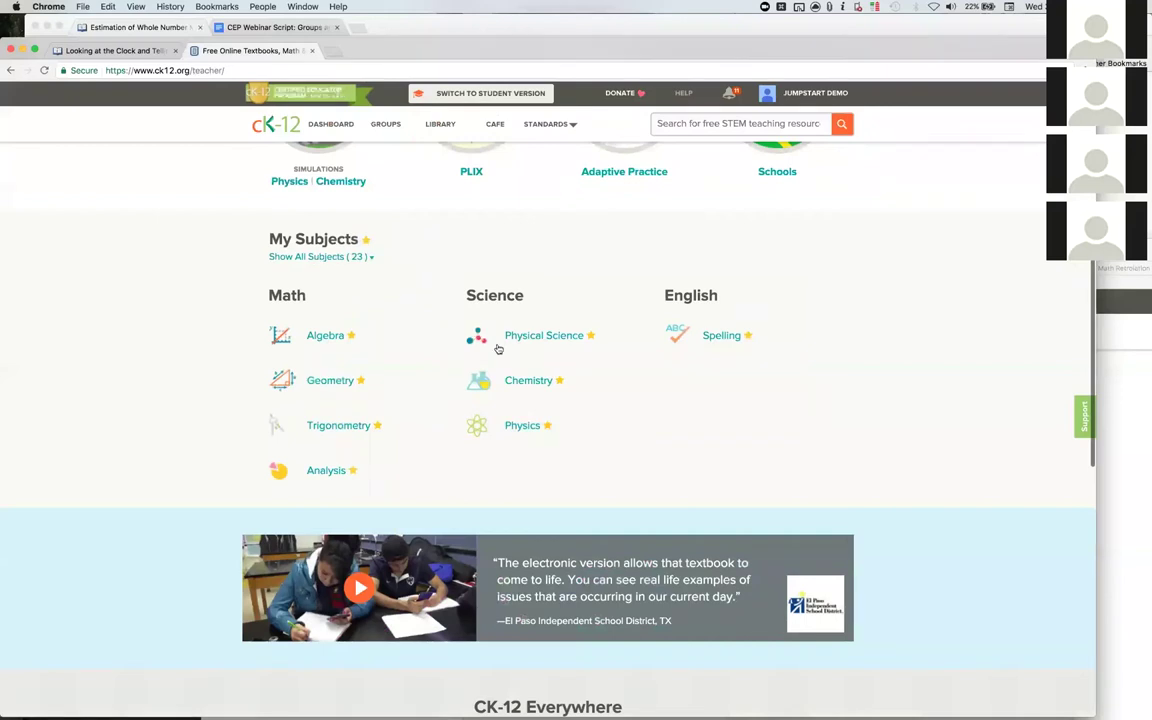
{"action": "left_click", "coordinate": [527, 433]}
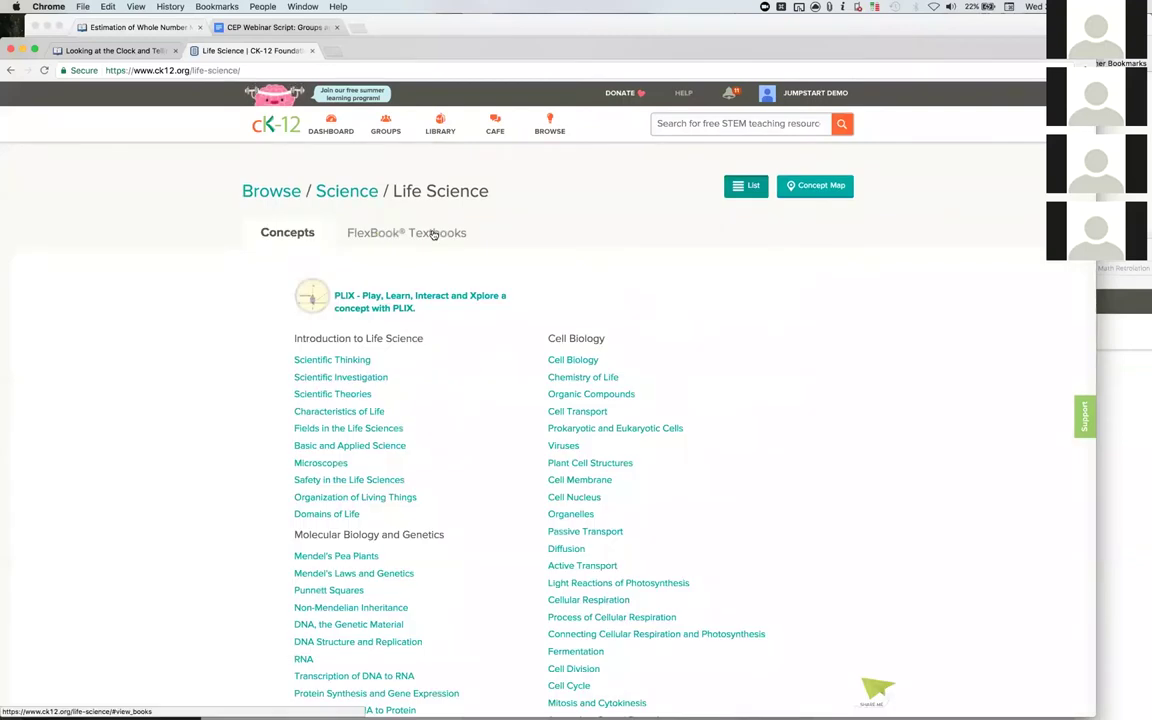
- Open the FlexBook textbook CK-12 Life Science Concepts For Middle School and dismiss its offline reader notice
{"action": "left_click", "coordinate": [434, 234]}
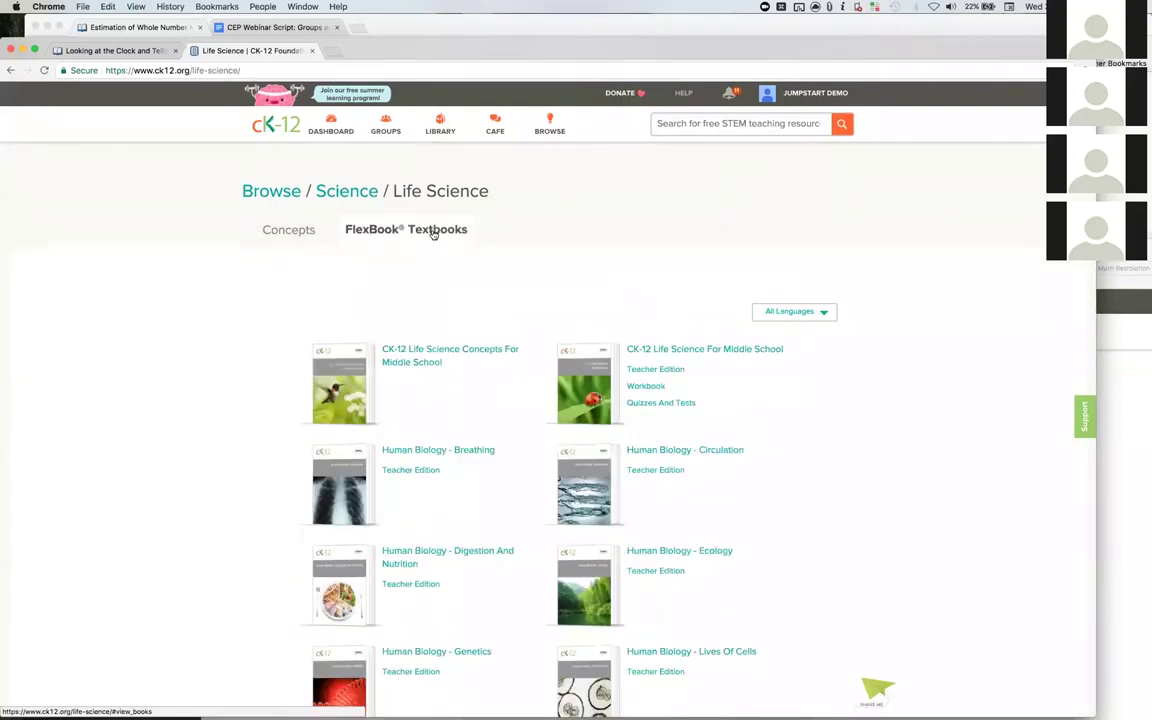
{"action": "left_click", "coordinate": [484, 350]}
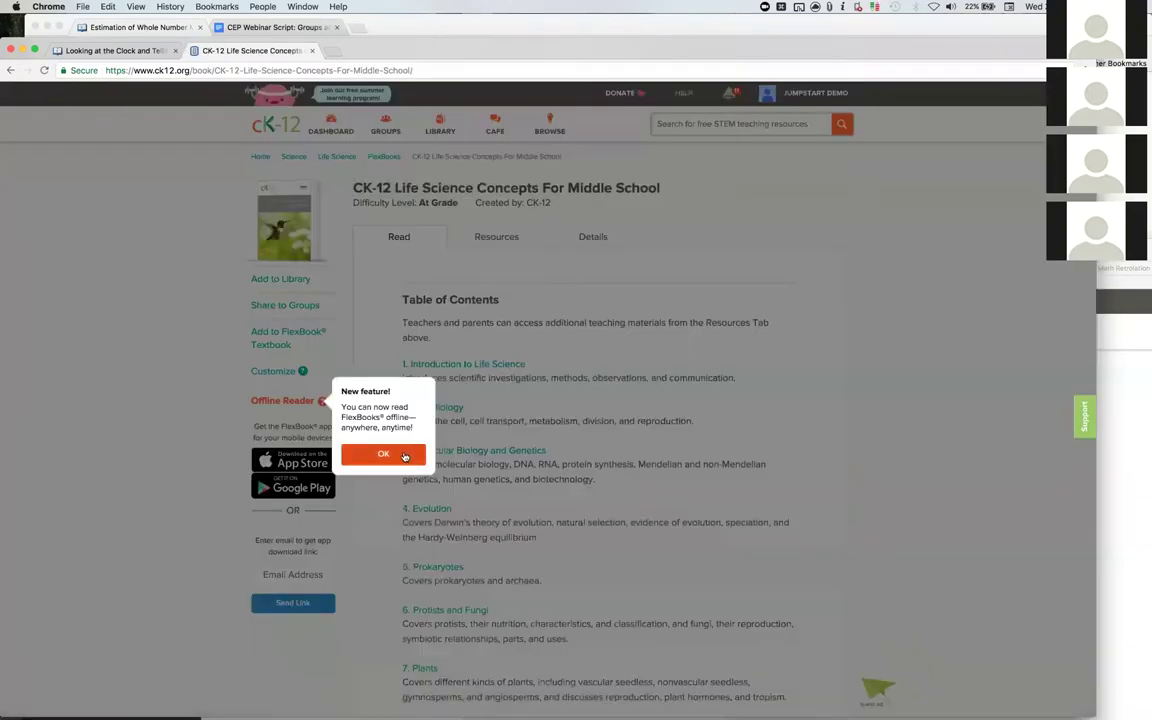
{"action": "left_click", "coordinate": [404, 454]}
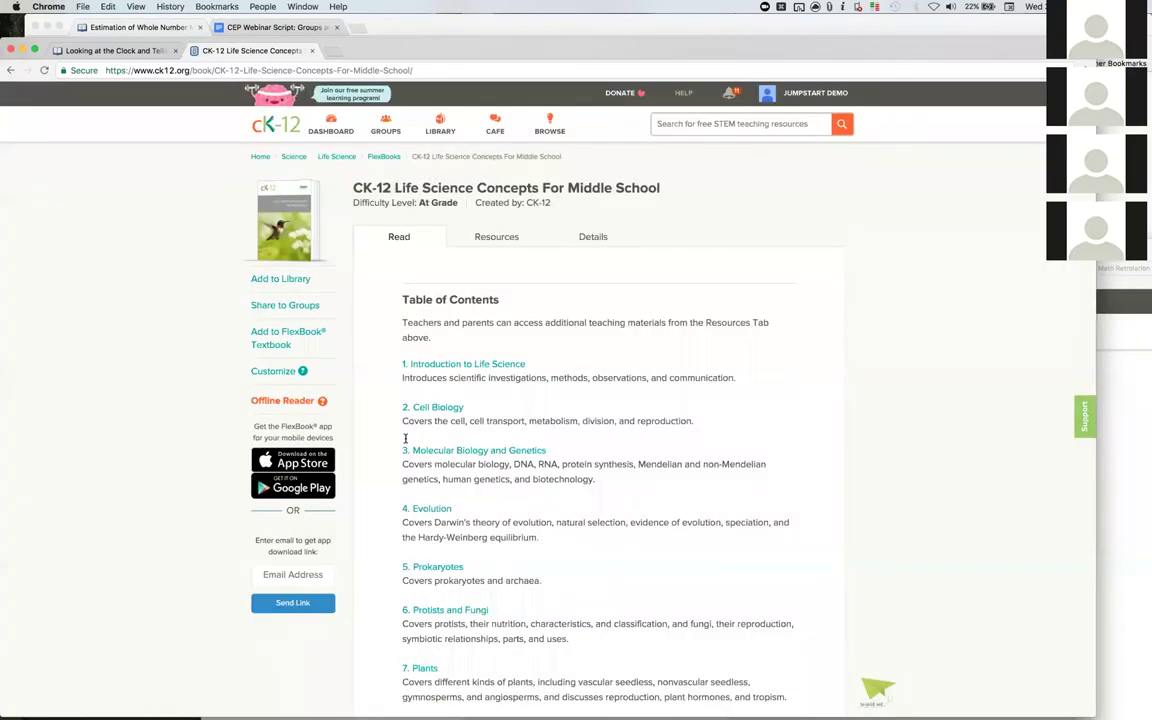
- Open section 1.1, Scientific Ways of Thinking, from chapter 1 and look over its page
{"action": "left_click", "coordinate": [448, 368]}
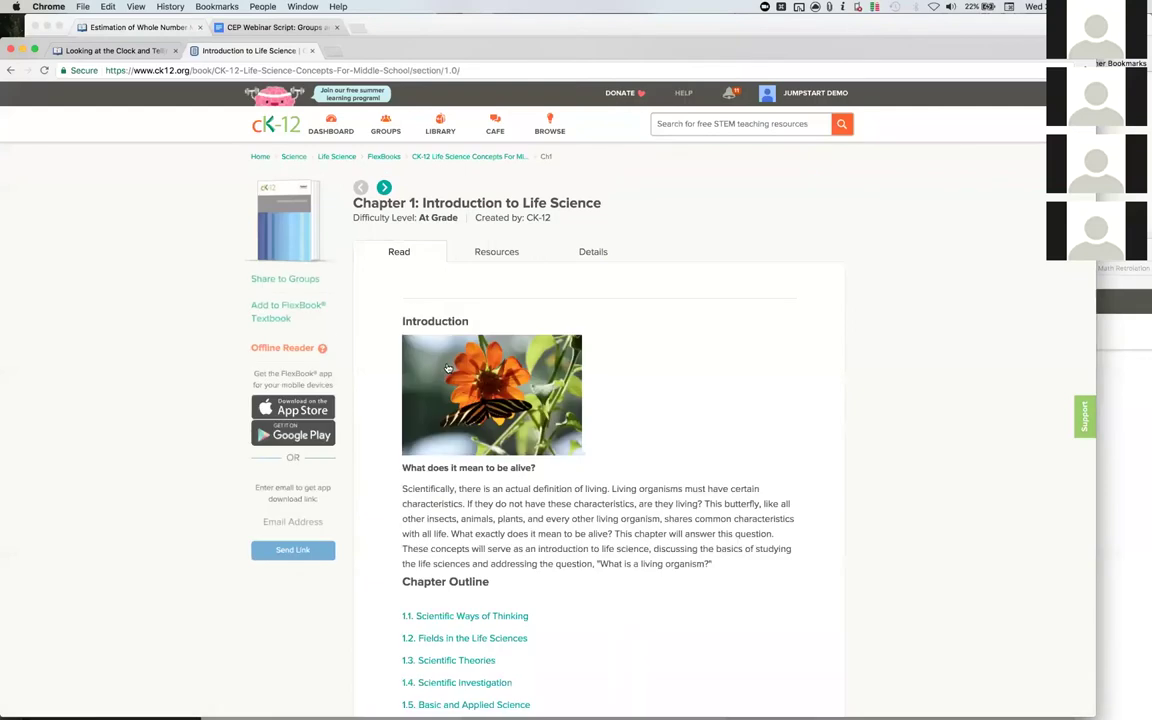
{"action": "left_click", "coordinate": [465, 616]}
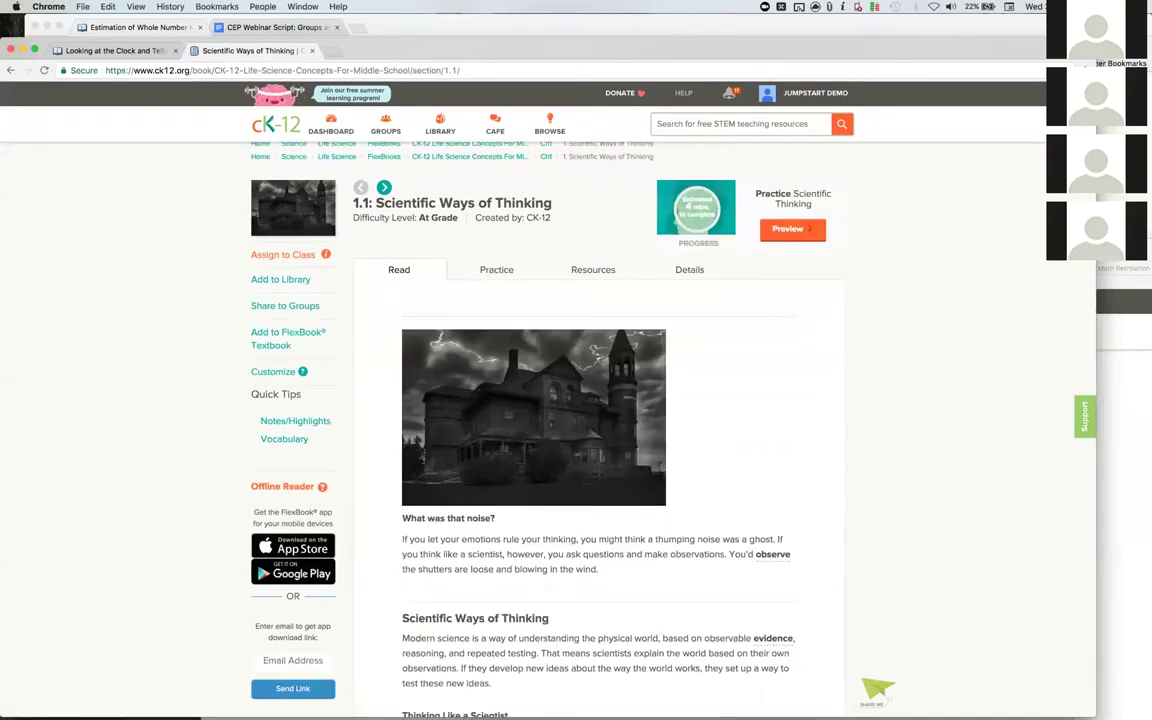
{"action": "scroll", "coordinate": [598, 420], "scroll_direction": "down", "scroll_amount": 2}
{"action": "scroll", "coordinate": [524, 387], "scroll_direction": "up", "scroll_amount": 2}
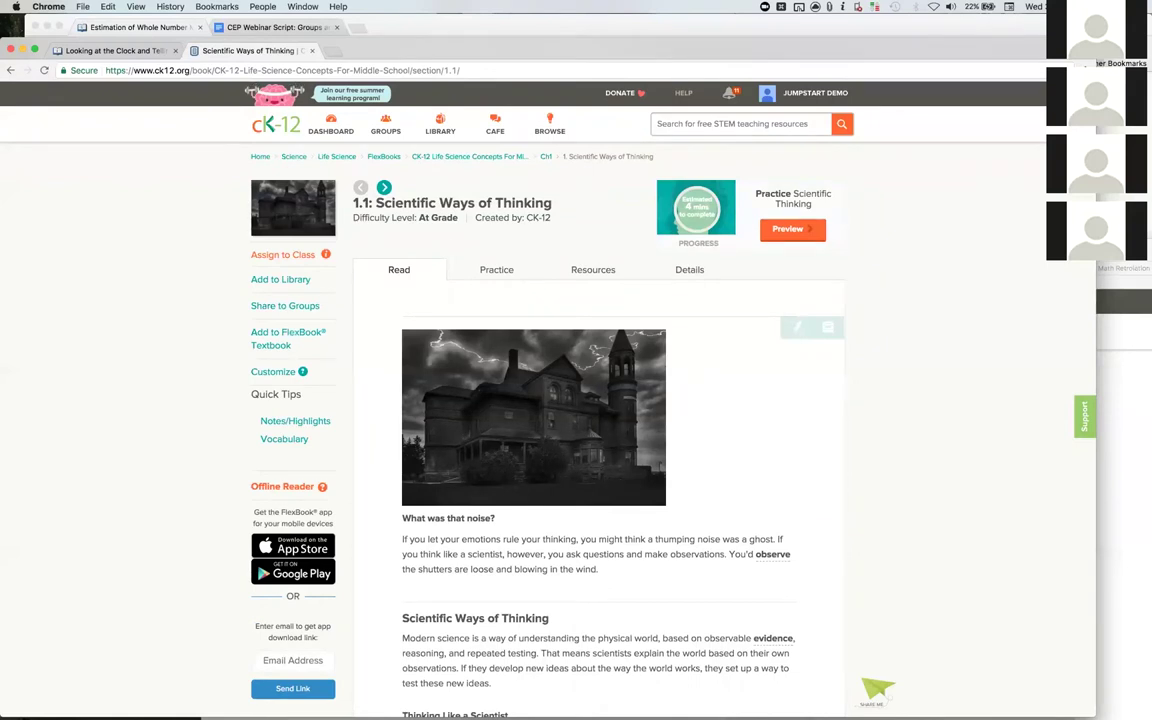
{"action": "scroll", "coordinate": [598, 420], "scroll_direction": "down", "scroll_amount": 1}
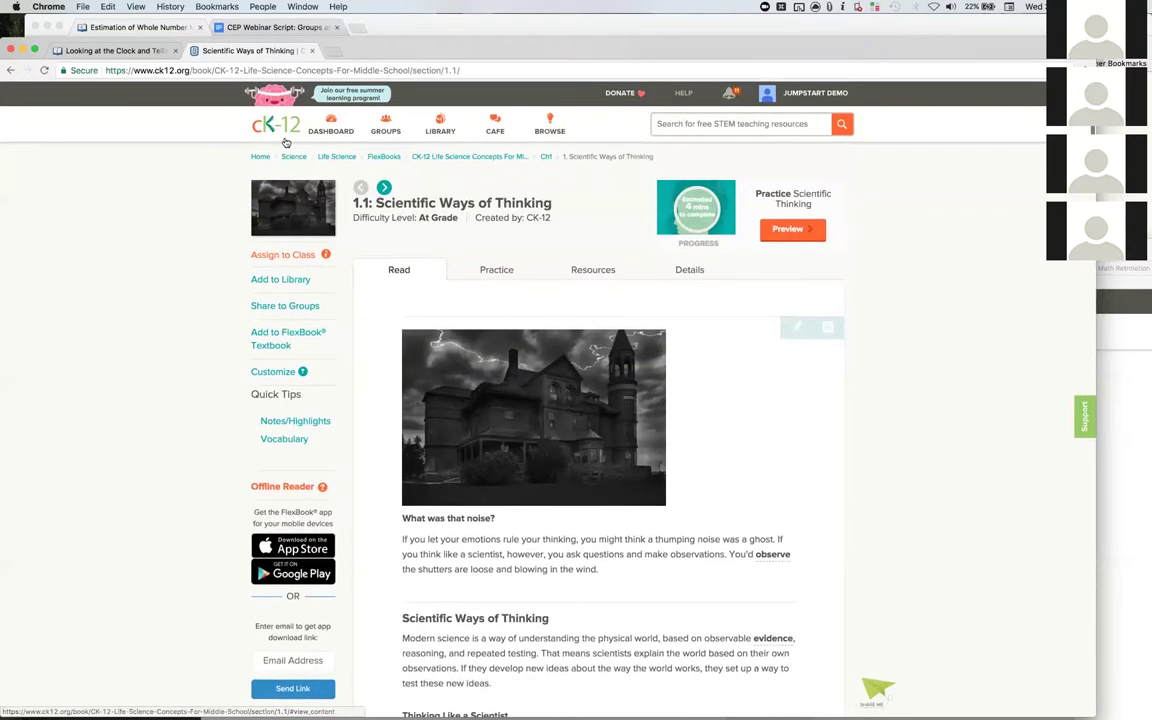
- Go back to the CK-12 home page, list all subjects and open Adaptive Practice
{"action": "left_click", "coordinate": [305, 135]}
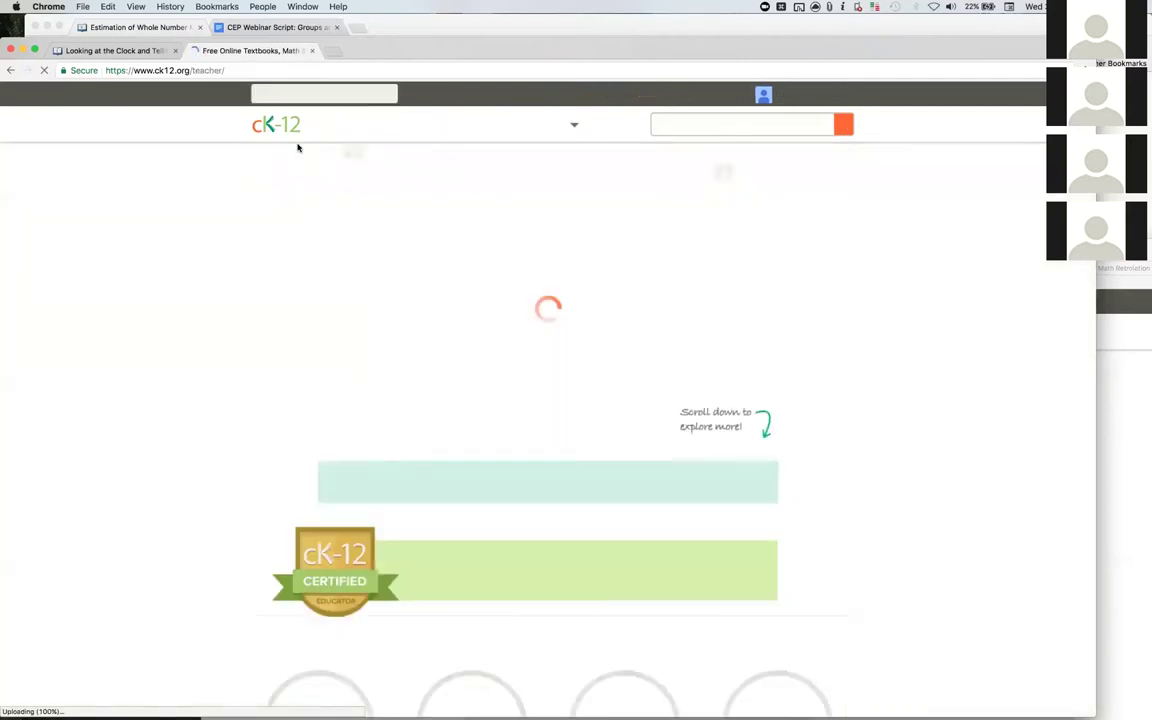
{"action": "scroll", "coordinate": [445, 373], "scroll_direction": "down", "scroll_amount": 5}
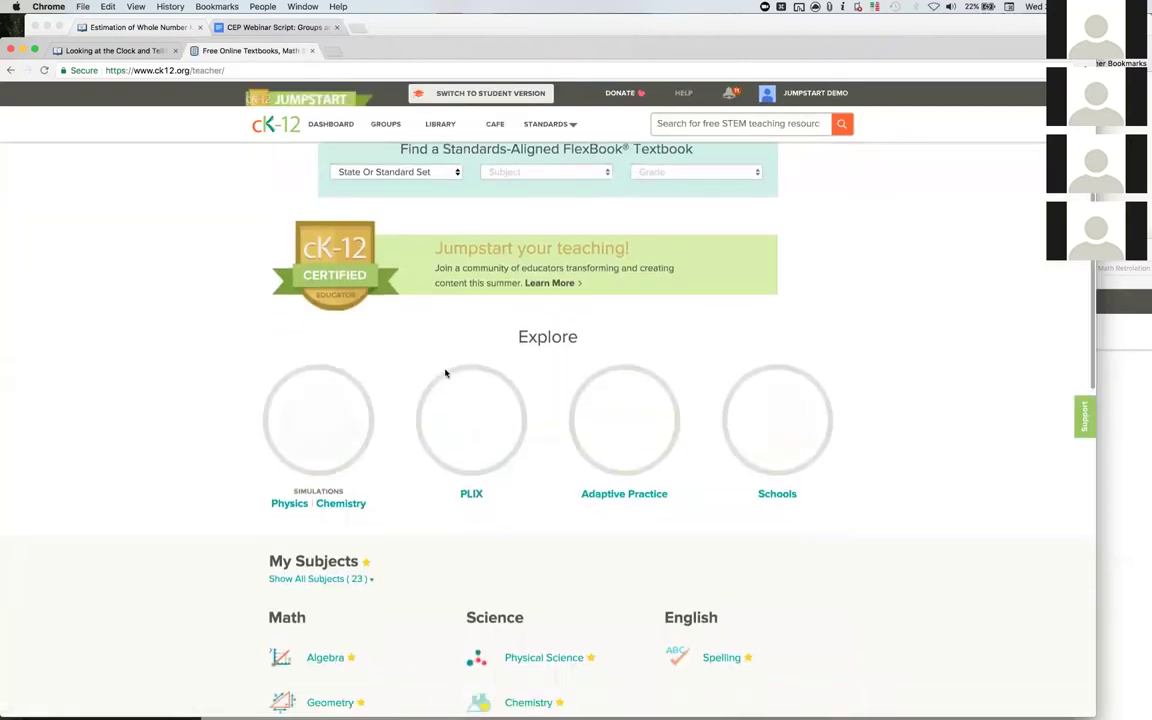
{"action": "scroll", "coordinate": [445, 373], "scroll_direction": "down", "scroll_amount": 6}
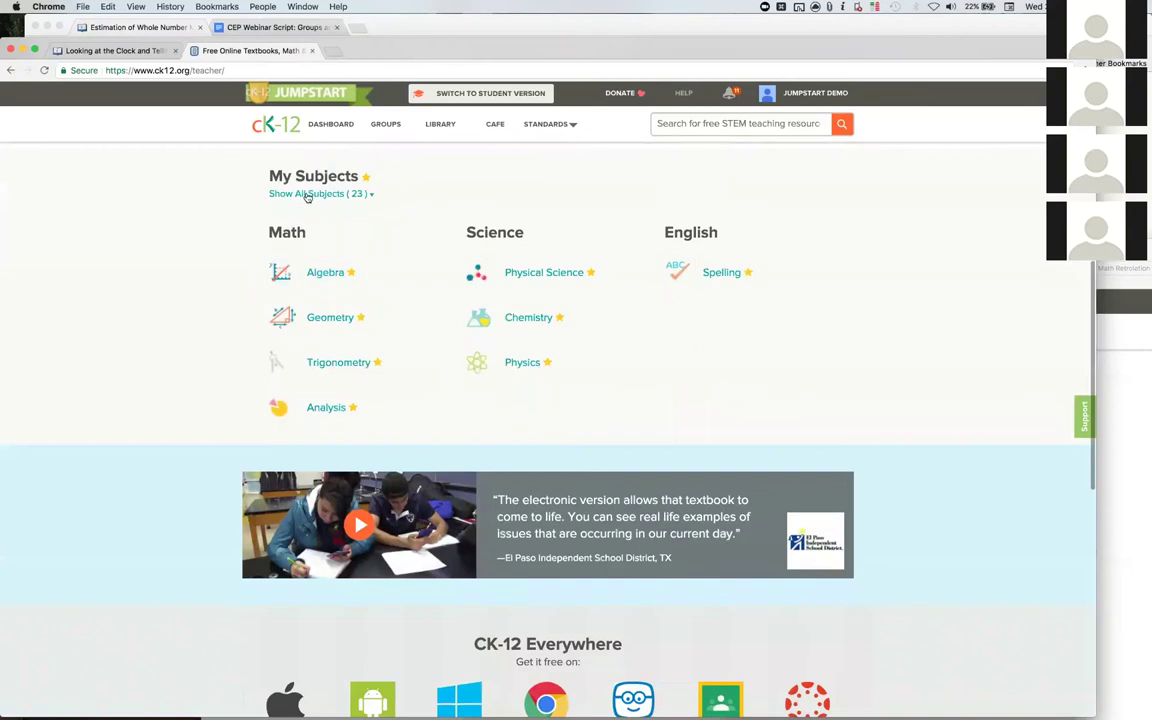
{"action": "left_click", "coordinate": [308, 195]}
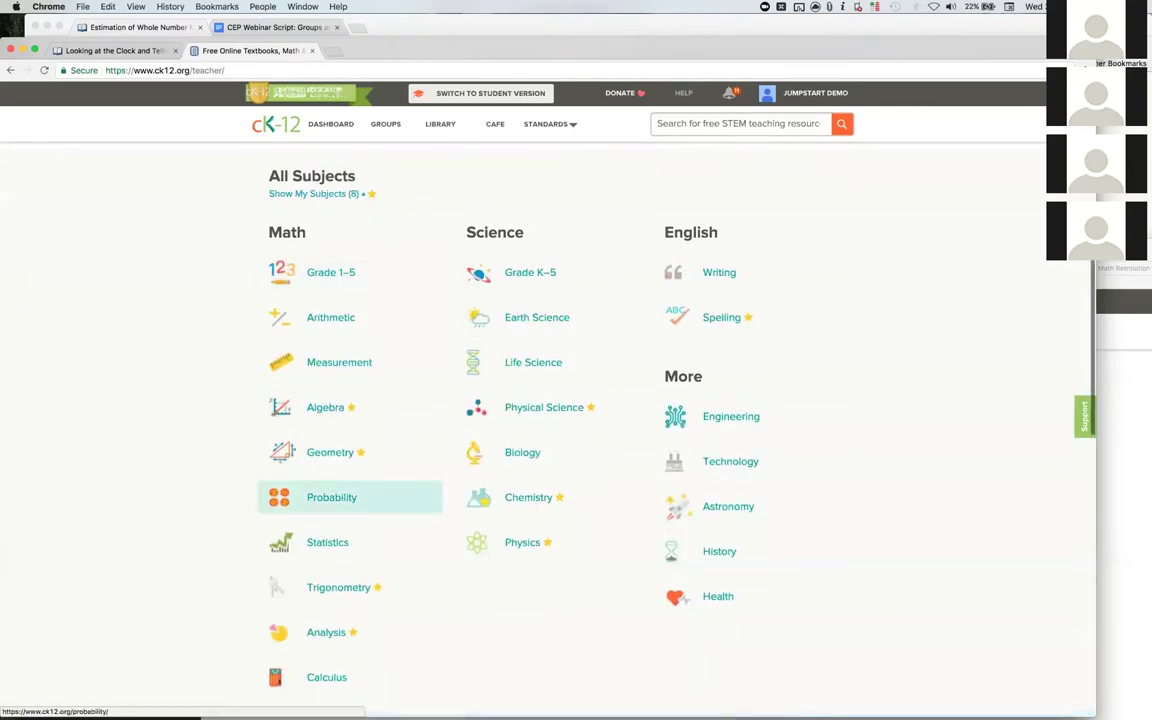
{"action": "scroll", "coordinate": [597, 278], "scroll_direction": "up", "scroll_amount": 4}
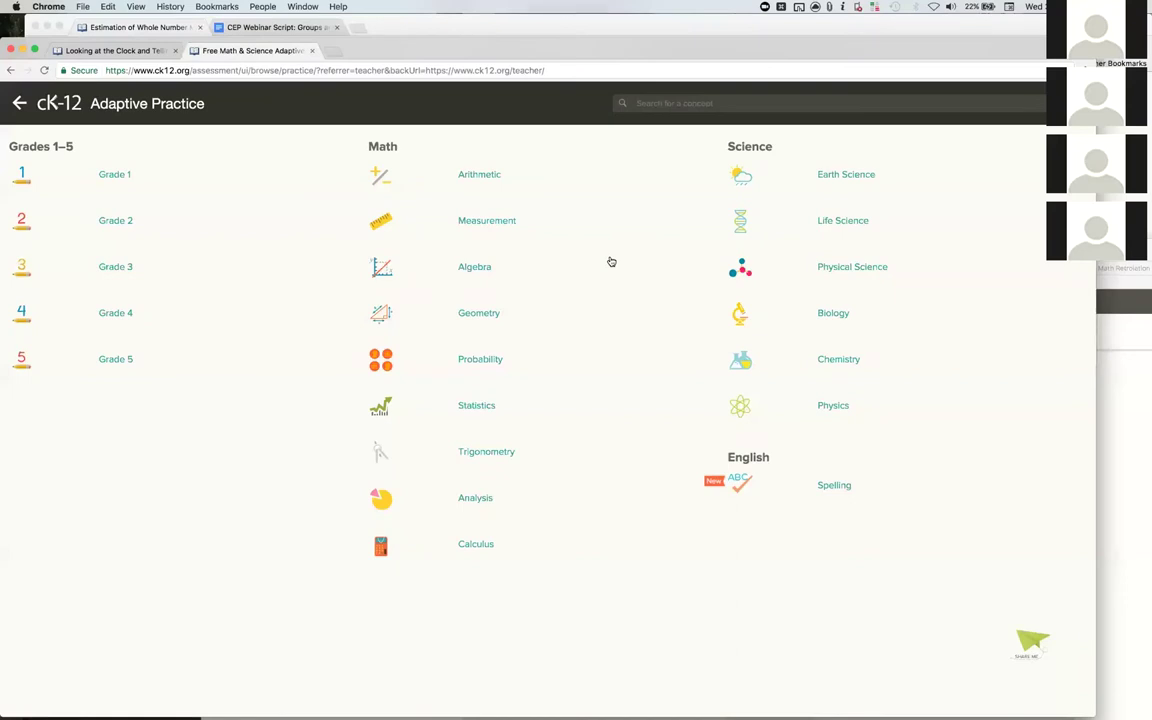
- Leave Adaptive Practice for the home page, expand the full subject list and open Calculus
{"action": "key", "text": "super+bracketleft"}
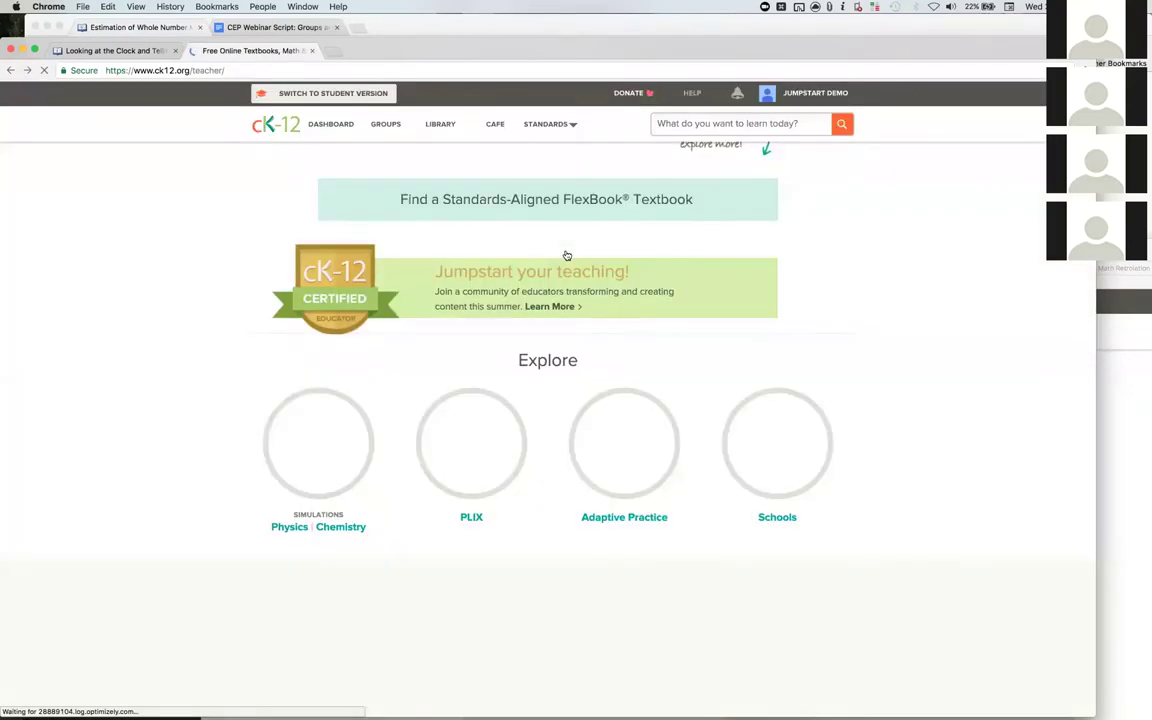
{"action": "scroll", "coordinate": [566, 256], "scroll_direction": "down", "scroll_amount": 2}
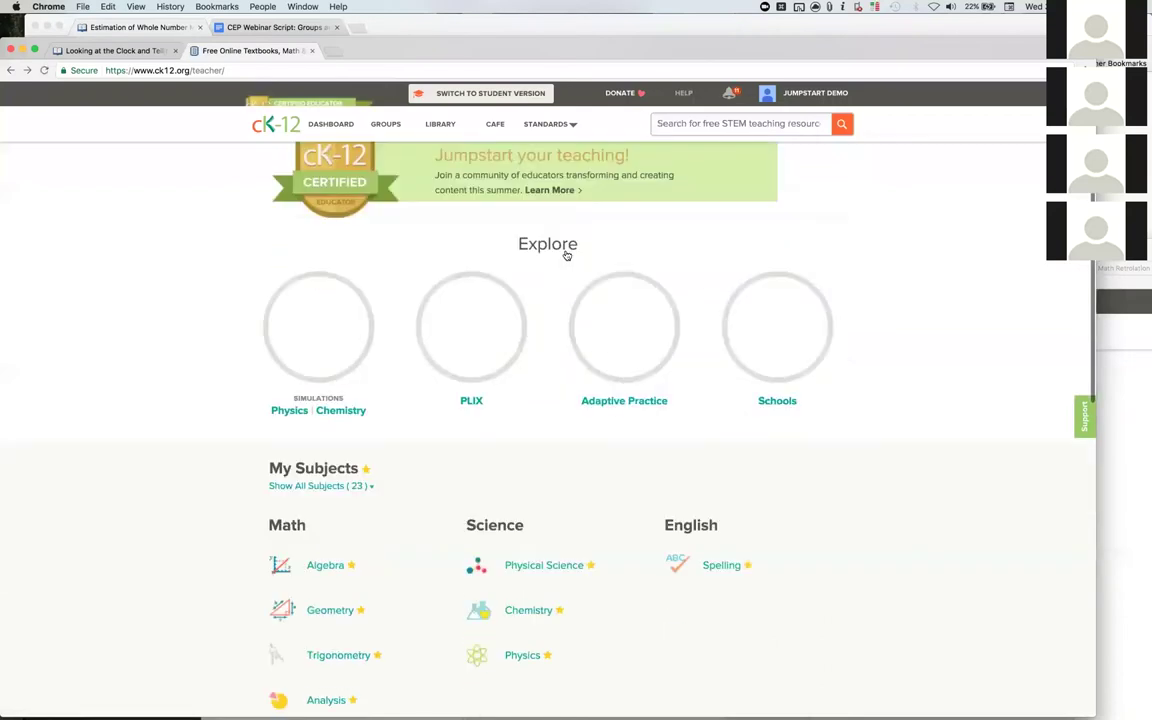
{"action": "scroll", "coordinate": [566, 256], "scroll_direction": "down", "scroll_amount": 5}
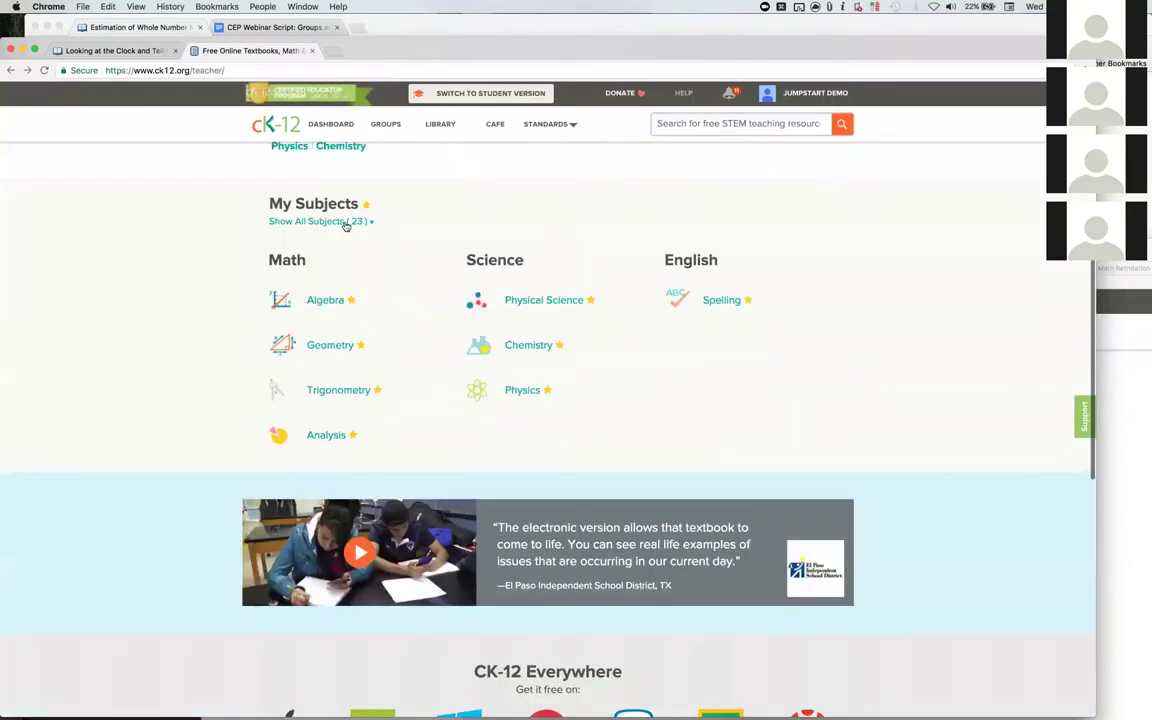
{"action": "left_click", "coordinate": [345, 226]}
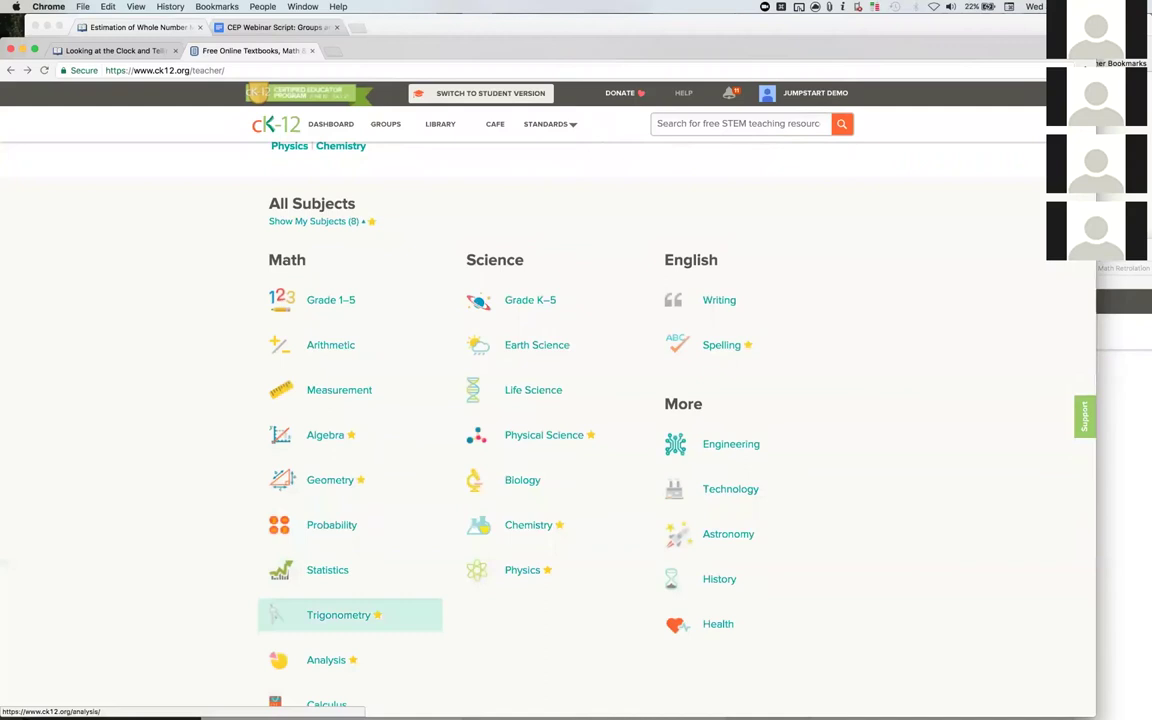
{"action": "left_click", "coordinate": [326, 705]}
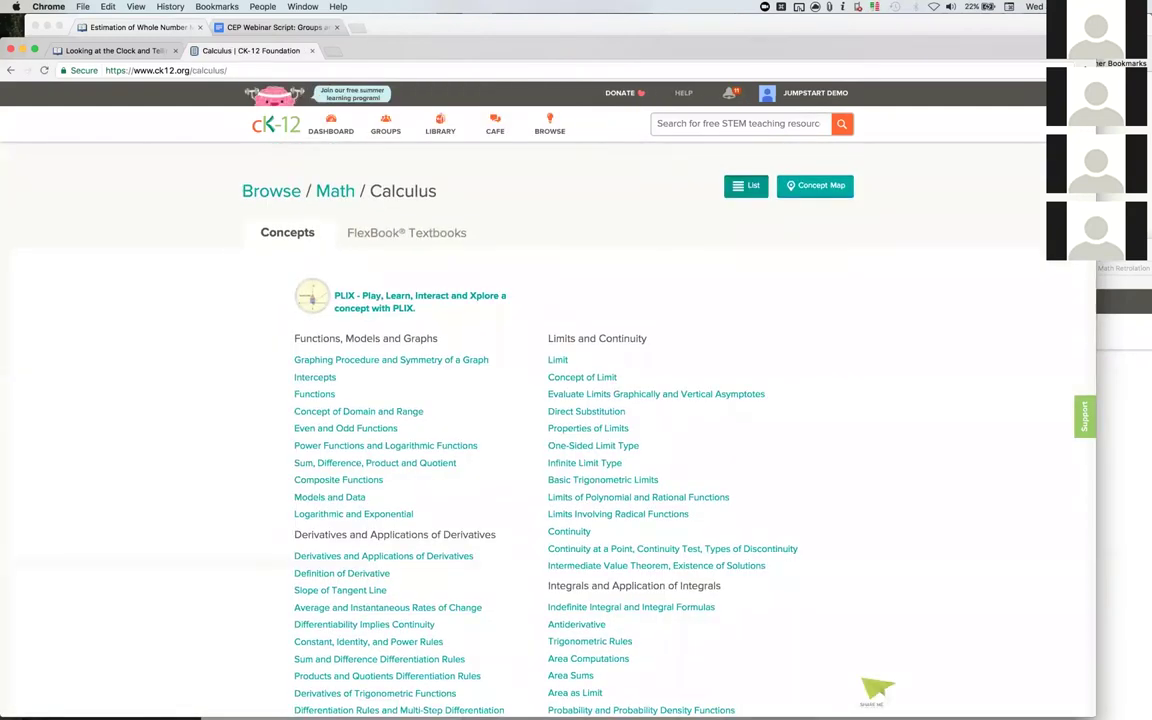
- Open the Even and Odd Functions concept and look through its CK-12 reading, PLIX, video and practice content
{"action": "left_click", "coordinate": [369, 428]}
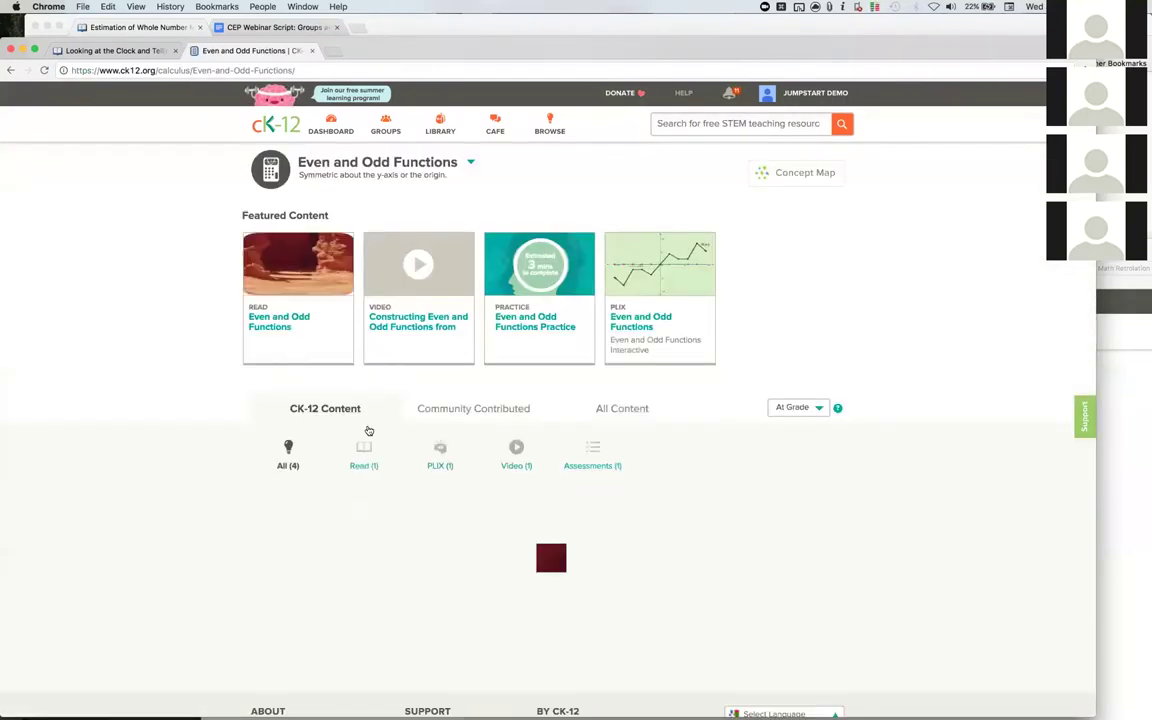
{"action": "scroll", "coordinate": [369, 430], "scroll_direction": "down", "scroll_amount": 3}
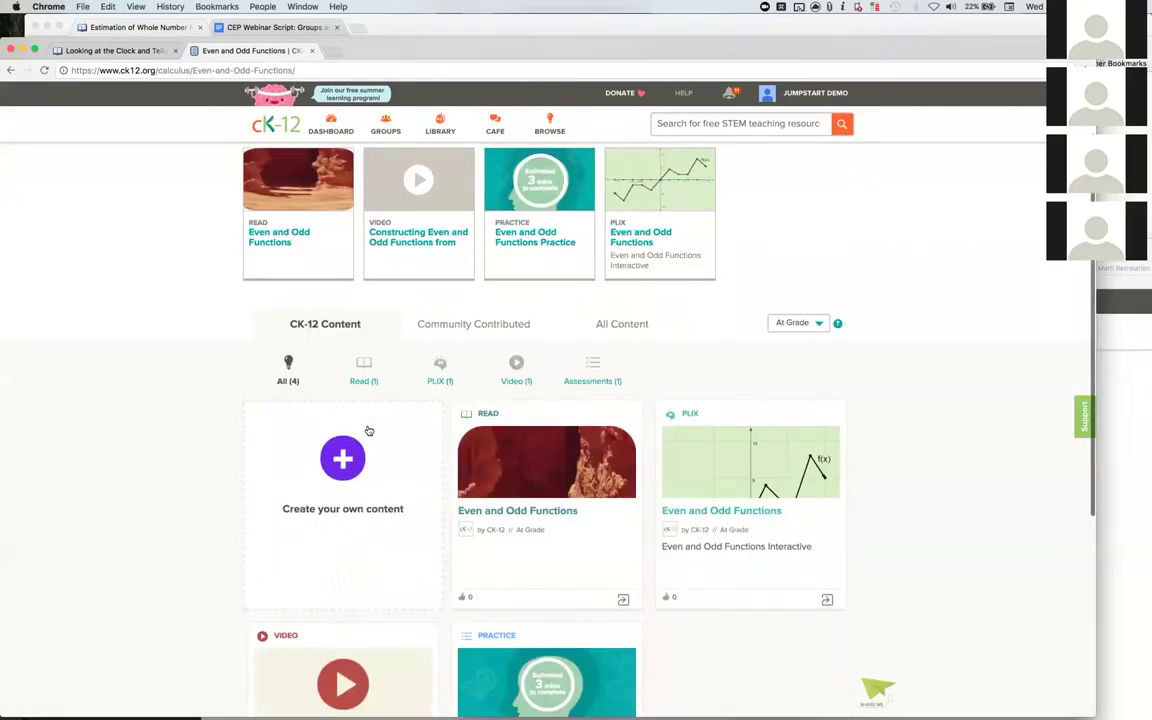
{"action": "scroll", "coordinate": [369, 430], "scroll_direction": "down", "scroll_amount": 3}
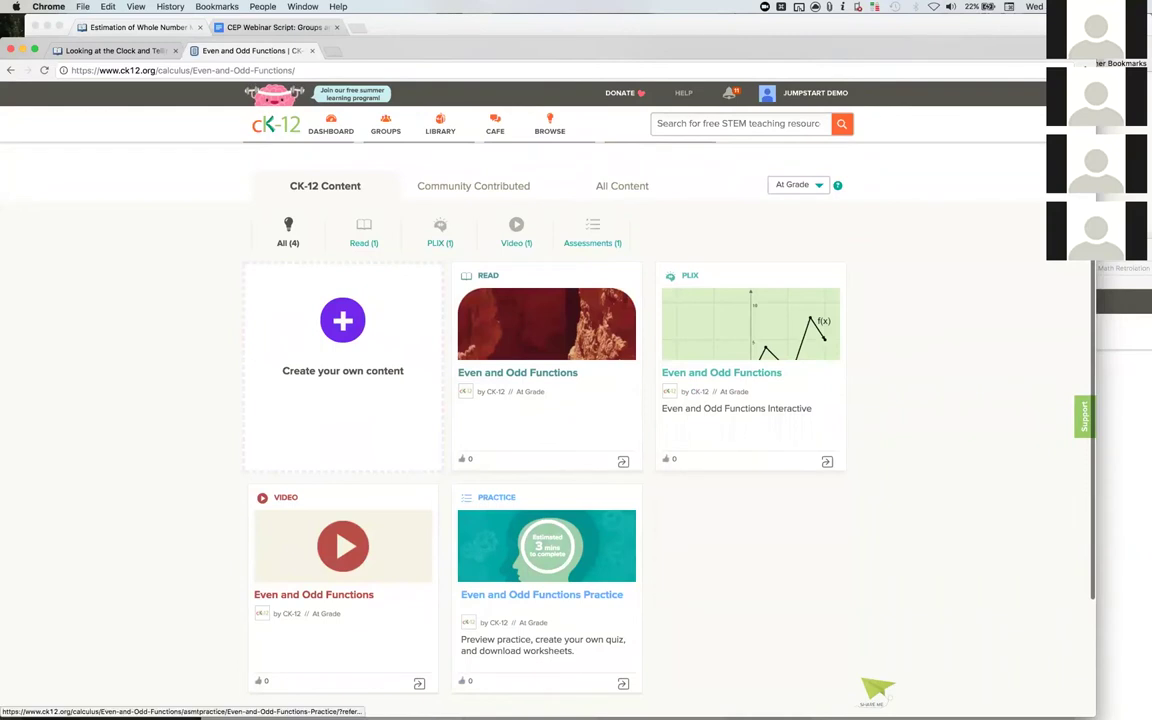
- Open the Even and Odd Functions Practice, view its Assign to Class dialog and close it without assigning
{"action": "scroll", "coordinate": [546, 560], "scroll_direction": "down", "scroll_amount": 1}
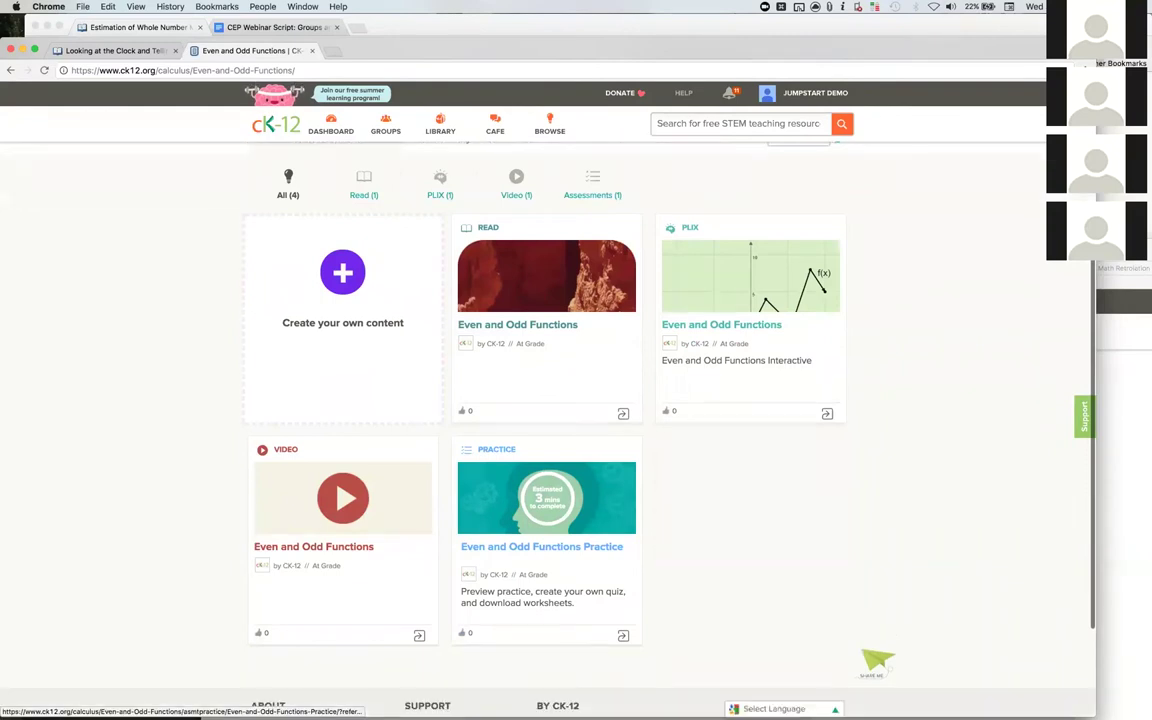
{"action": "left_click", "coordinate": [541, 546]}
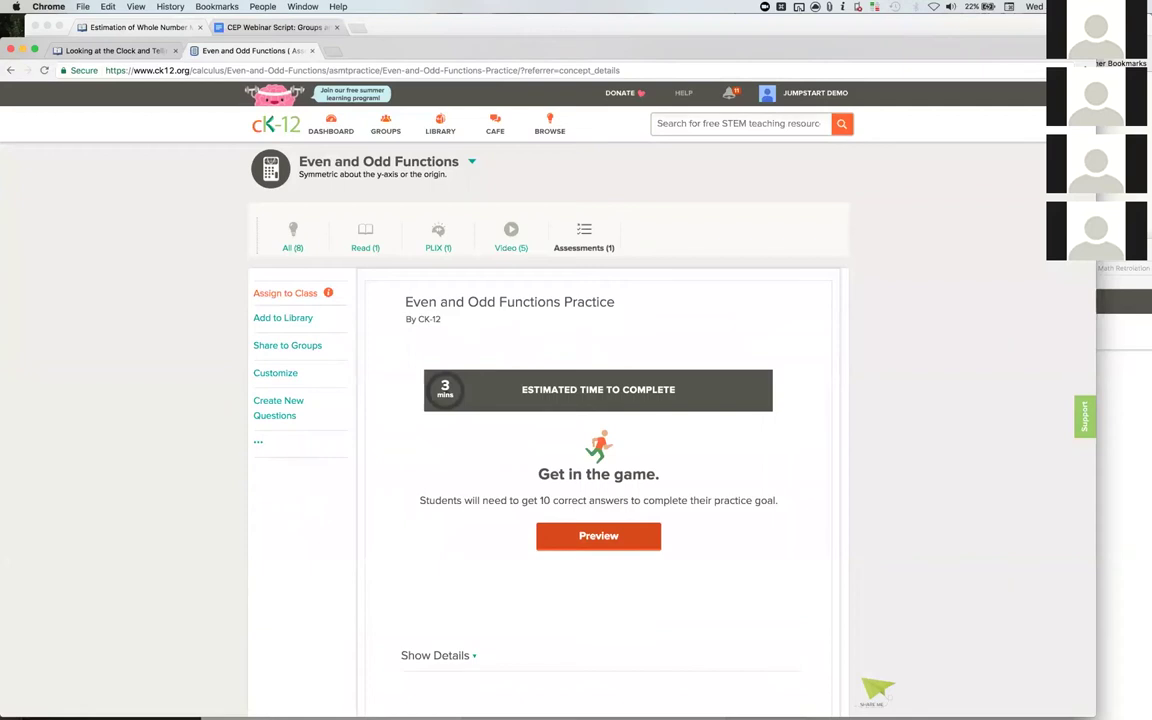
{"action": "left_click", "coordinate": [302, 295]}
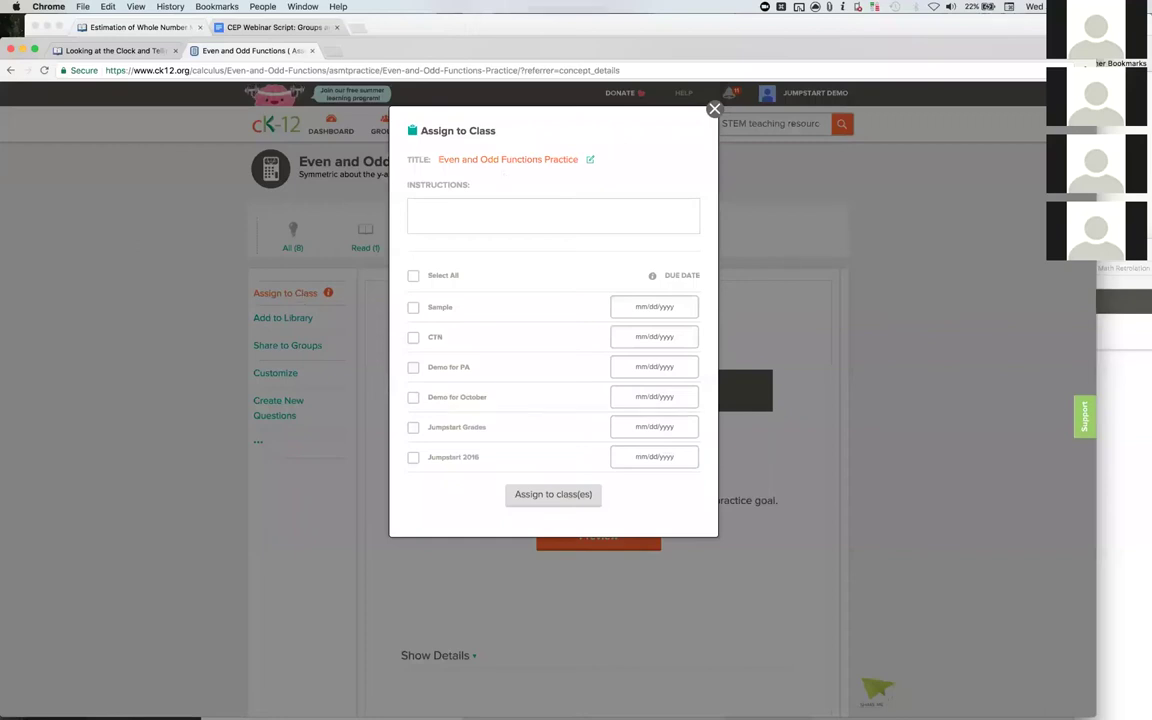
{"action": "left_click", "coordinate": [714, 108]}
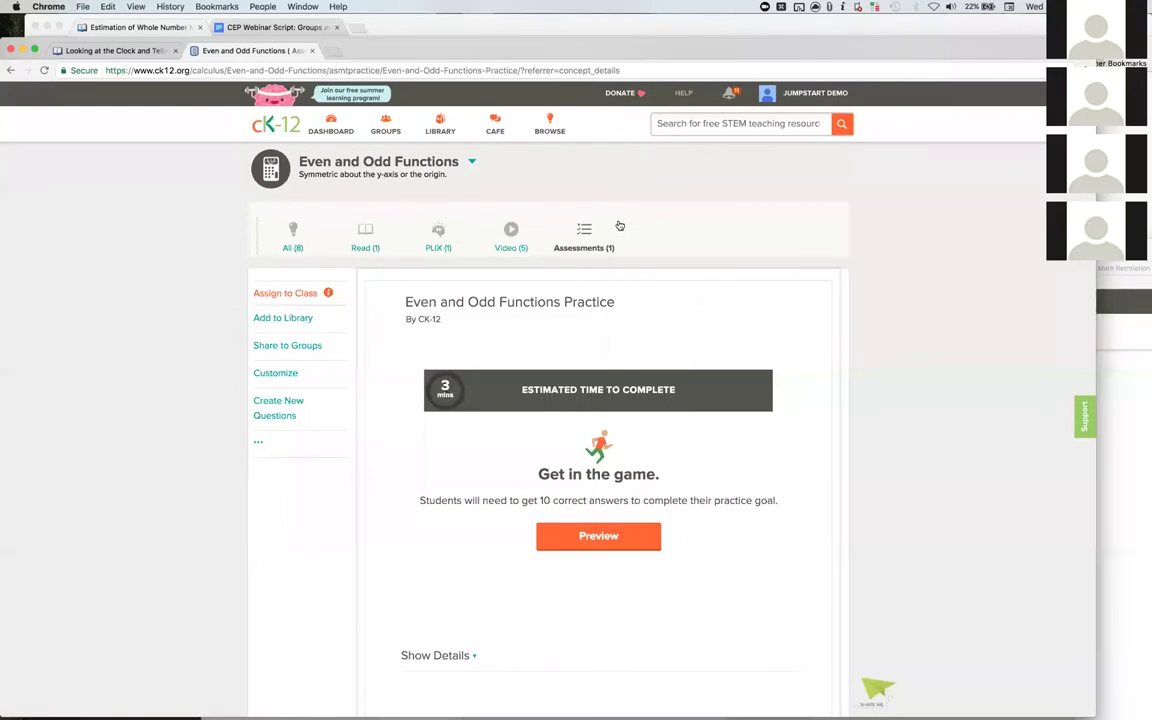
- Return to the CK-12 home page, look at the Adaptive Practice subject list and go back to browse My Subjects
{"action": "left_click", "coordinate": [275, 127]}
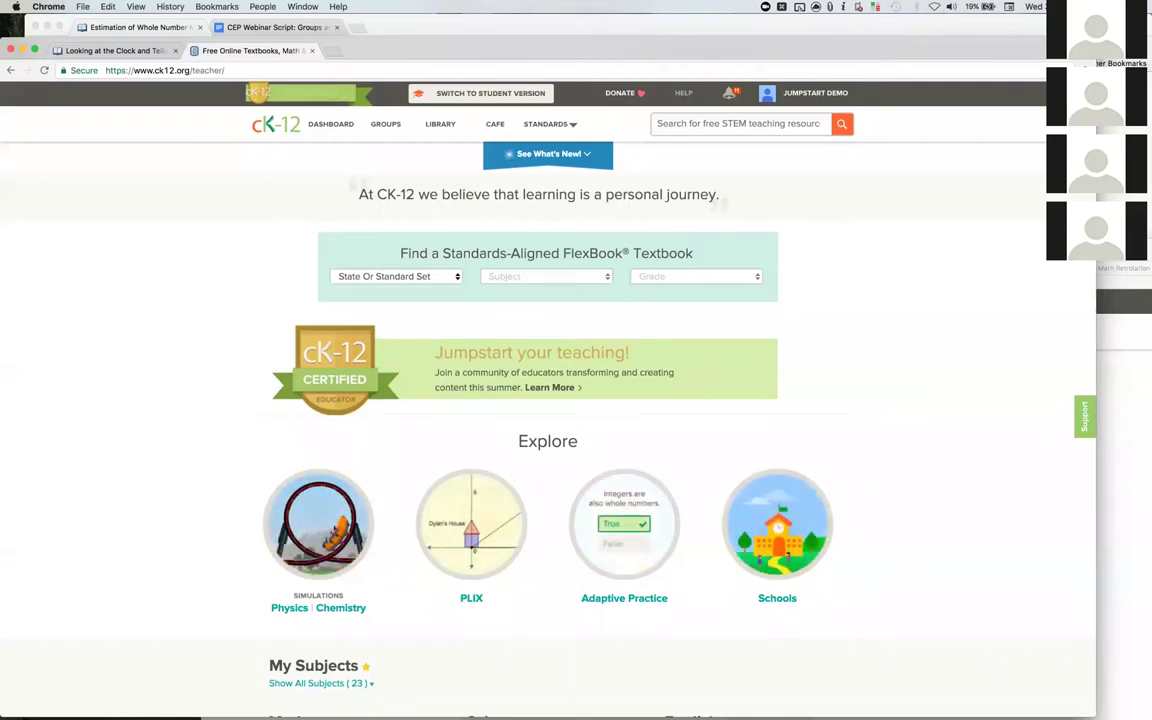
{"action": "left_click", "coordinate": [624, 523]}
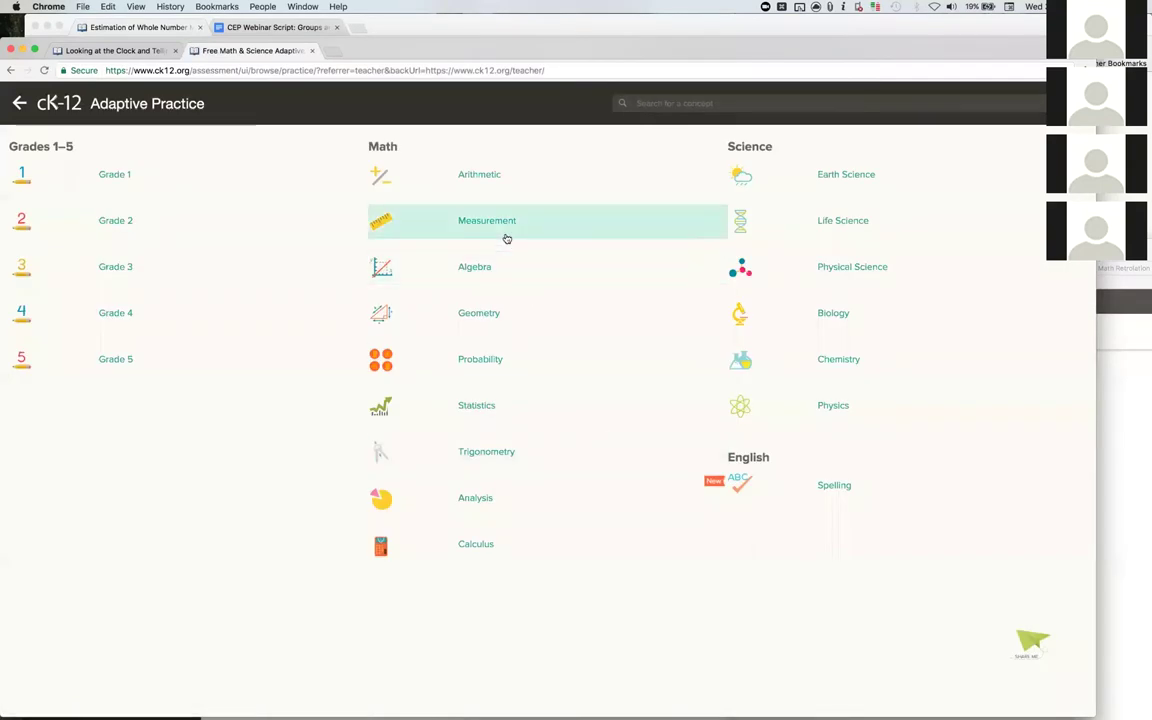
{"action": "left_click", "coordinate": [415, 221]}
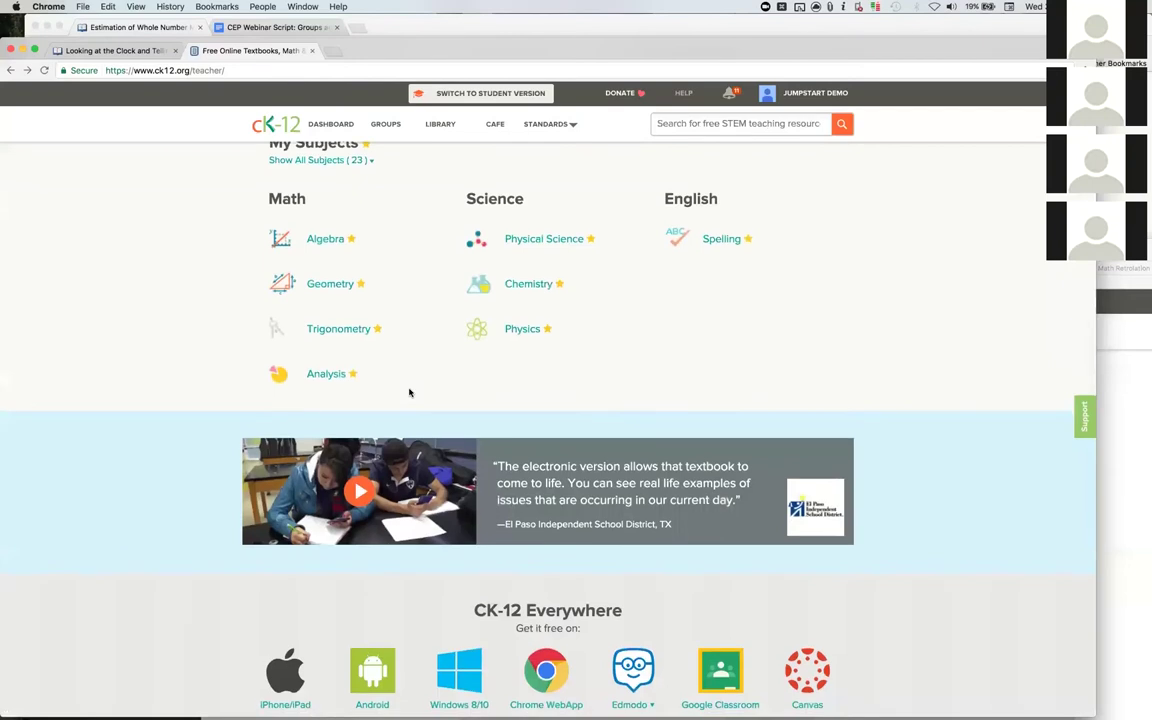
{"action": "scroll", "coordinate": [350, 400], "scroll_direction": "down", "scroll_amount": 3}
{"action": "scroll", "coordinate": [356, 445], "scroll_direction": "up", "scroll_amount": 1}
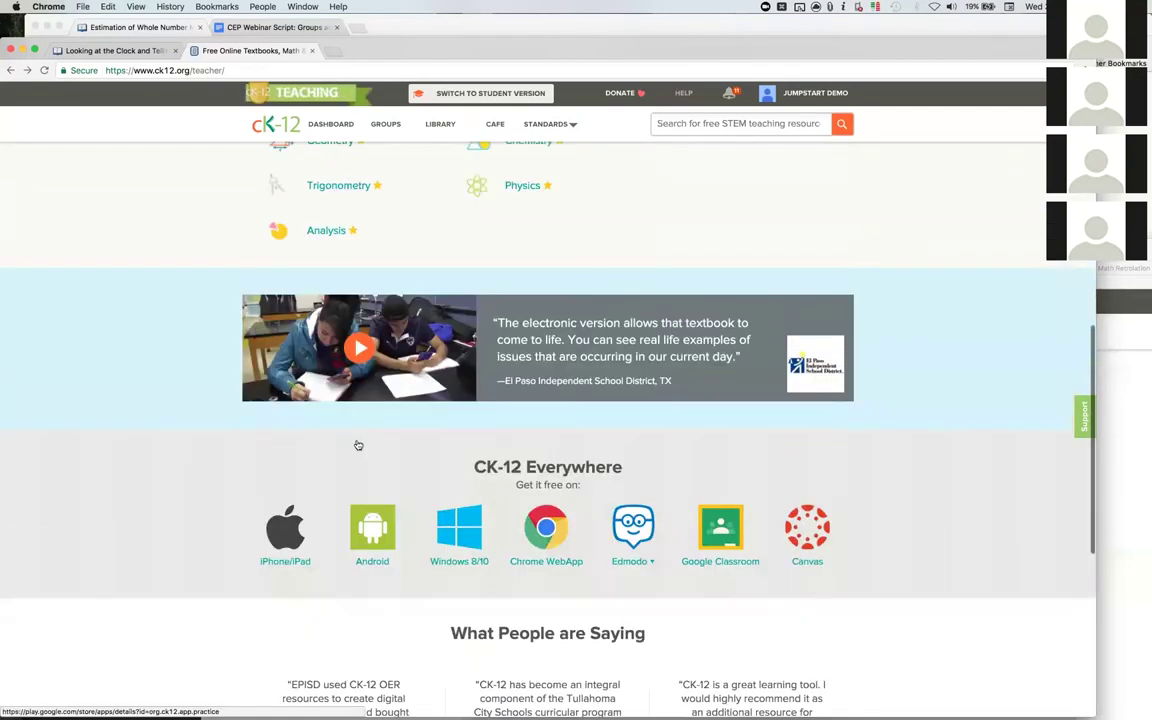
{"action": "scroll", "coordinate": [325, 247], "scroll_direction": "up", "scroll_amount": 2}
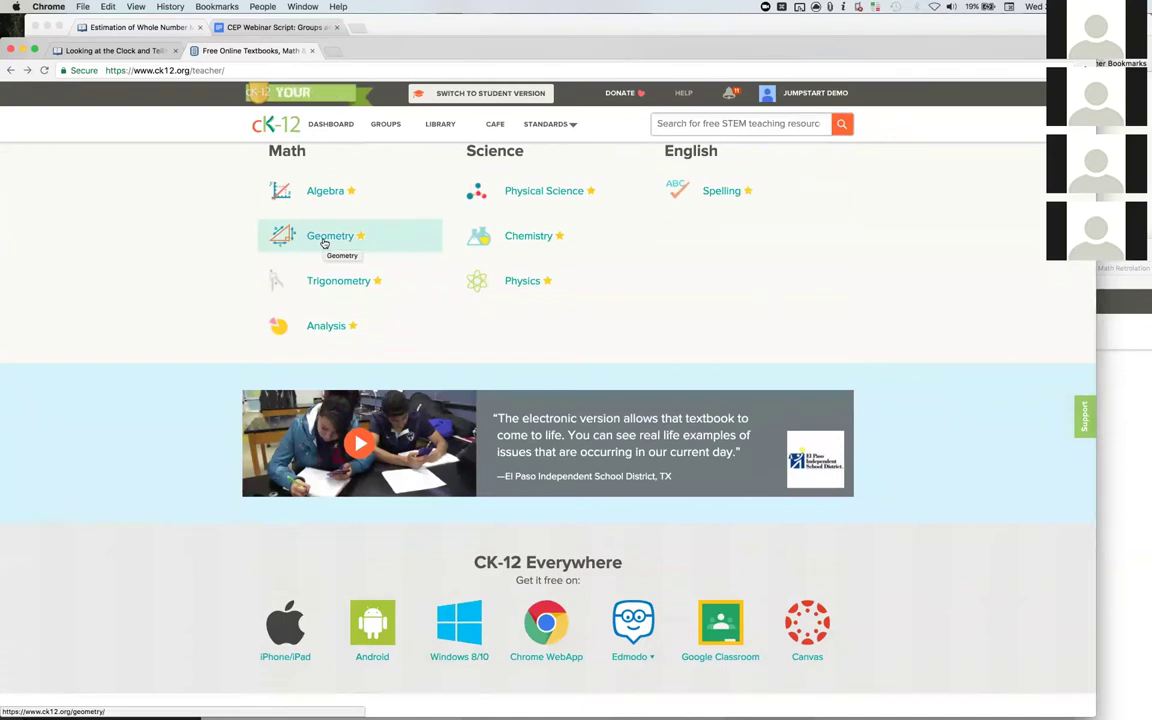
- Open the Geometry subject from the Math list in My Subjects
{"action": "left_click", "coordinate": [386, 125]}
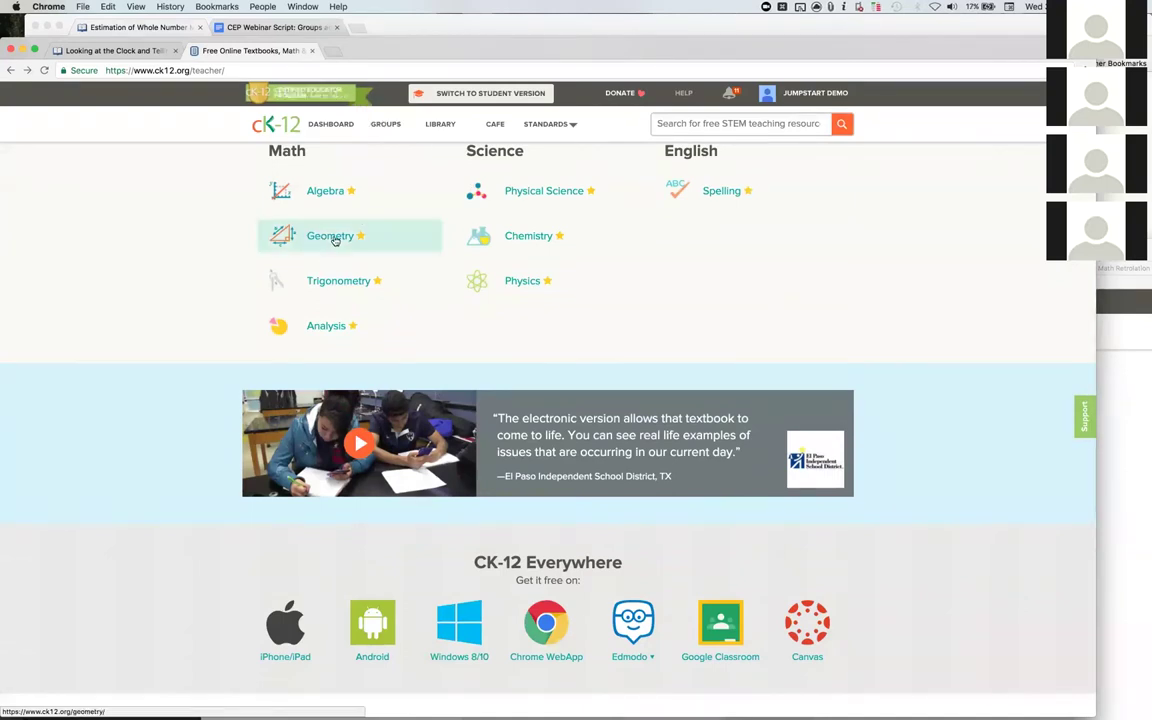
{"action": "right_click", "coordinate": [336, 239]}
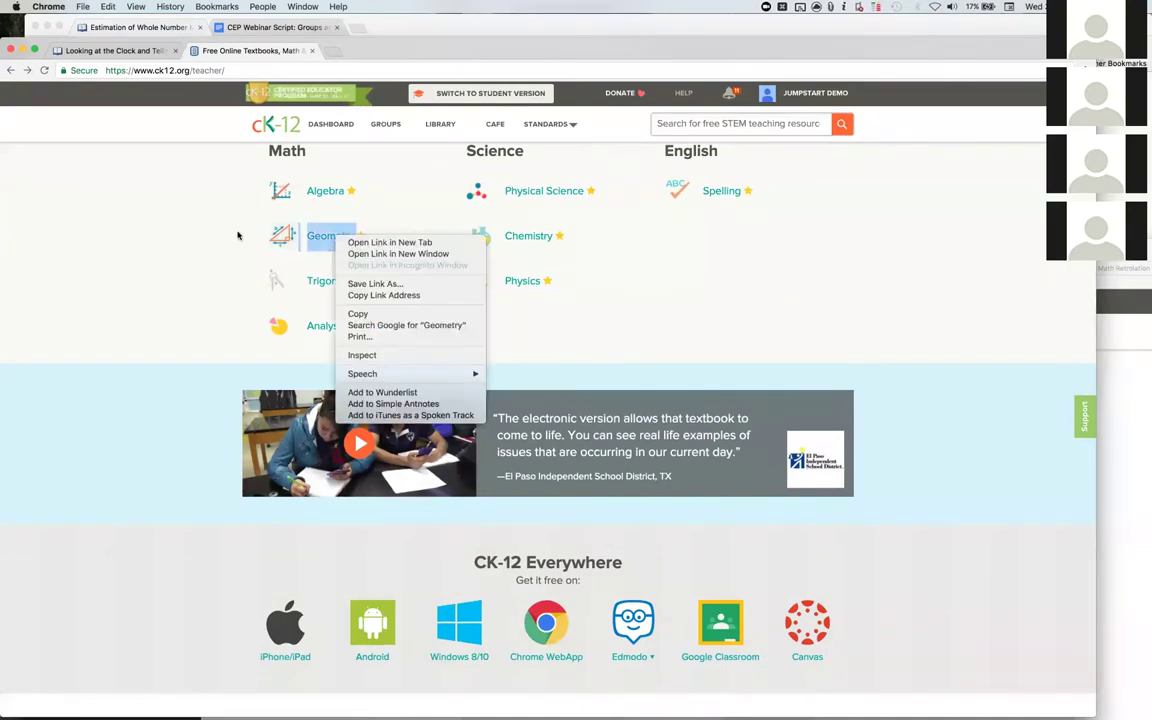
{"action": "left_click", "coordinate": [316, 239]}
{"action": "left_click", "coordinate": [317, 240]}
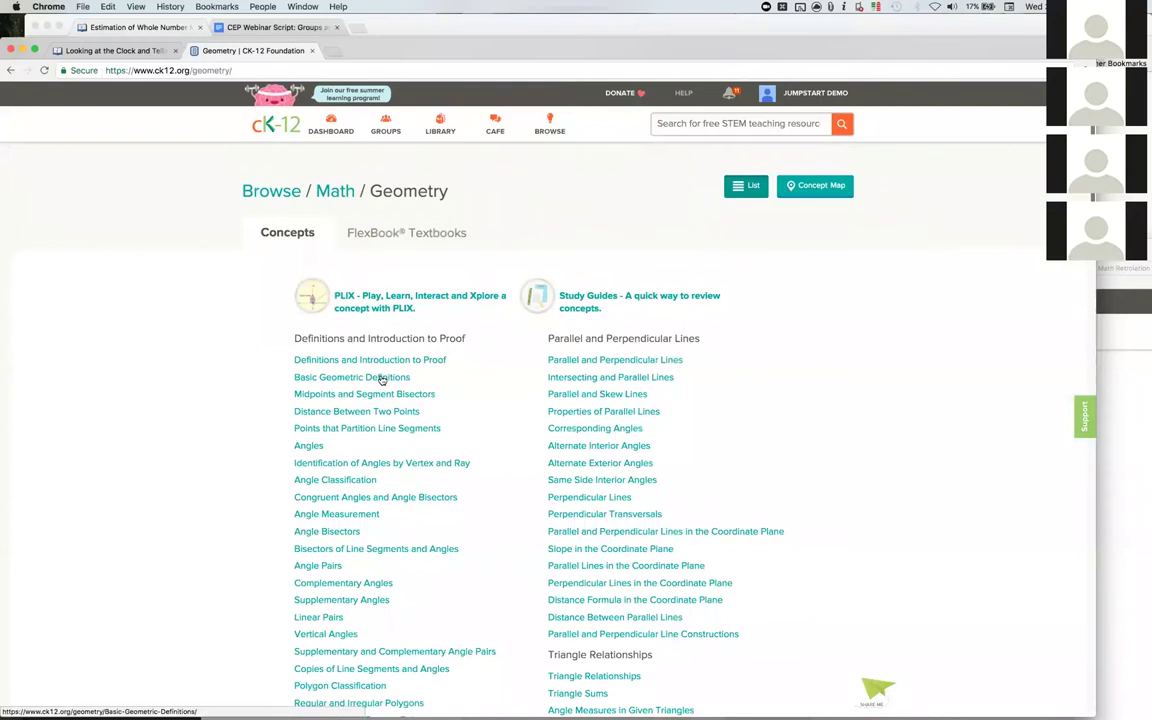
- Open the Basic Geometric Definitions concept, look through its CK-12 content and open Basic Geometric Definitions Practice
{"action": "left_click", "coordinate": [381, 378]}
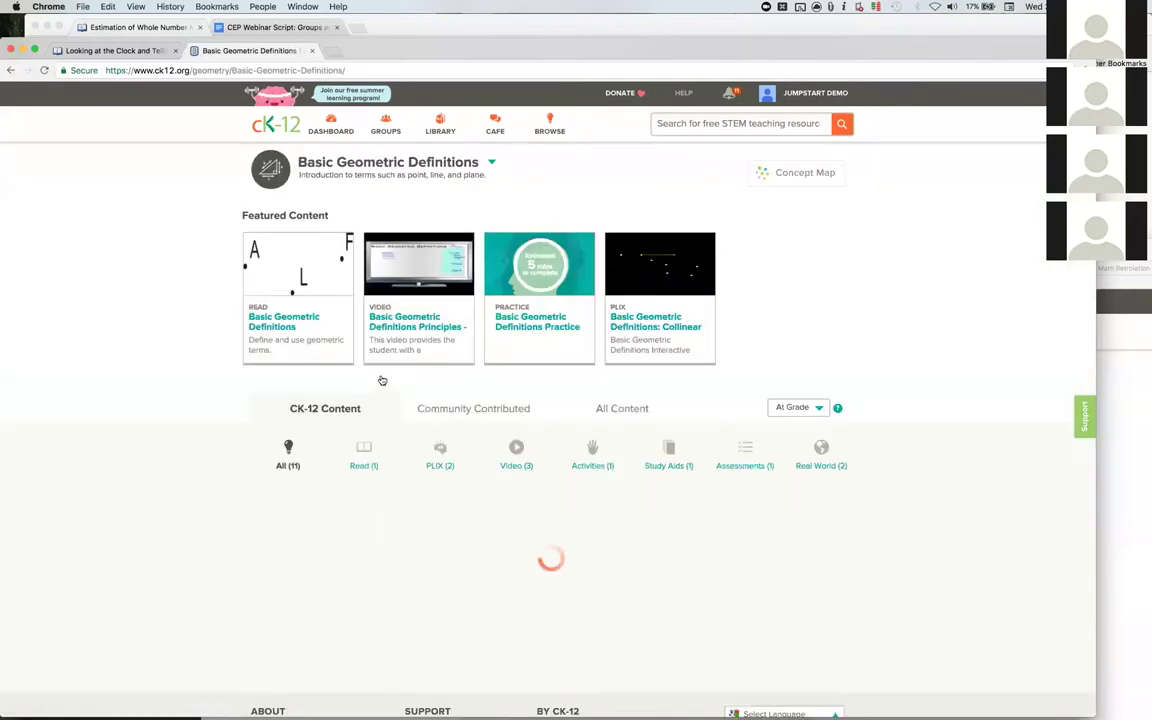
{"action": "scroll", "coordinate": [381, 388], "scroll_direction": "down", "scroll_amount": 2}
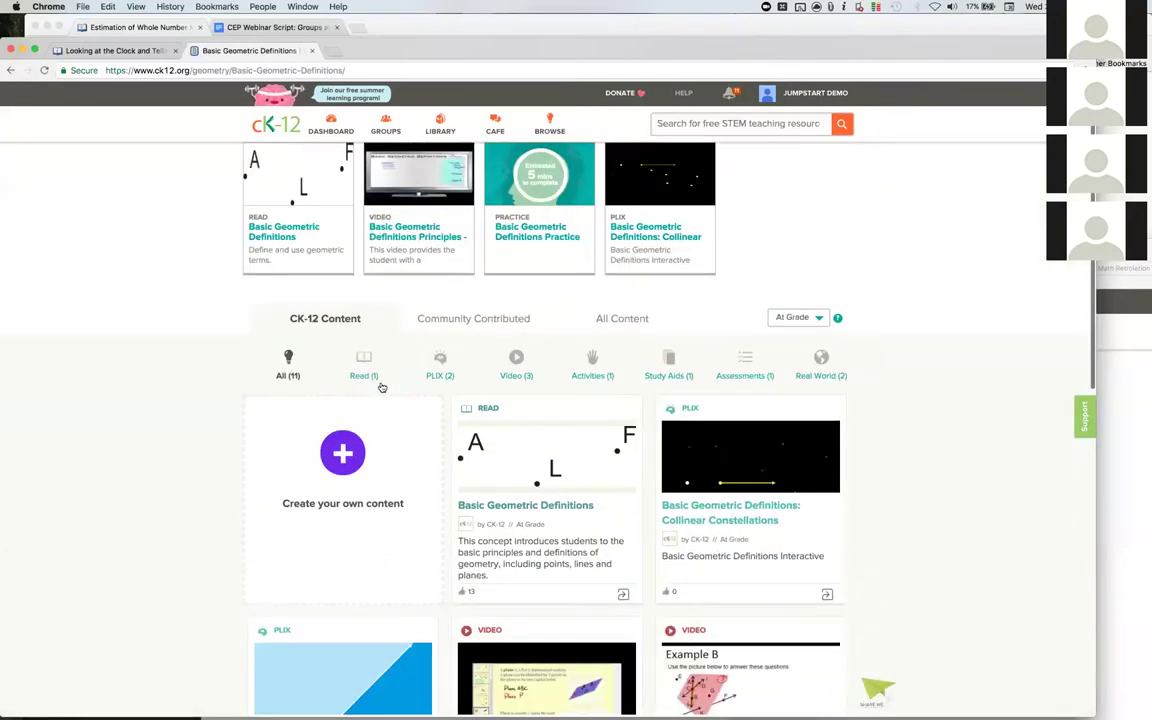
{"action": "scroll", "coordinate": [381, 388], "scroll_direction": "down", "scroll_amount": 4}
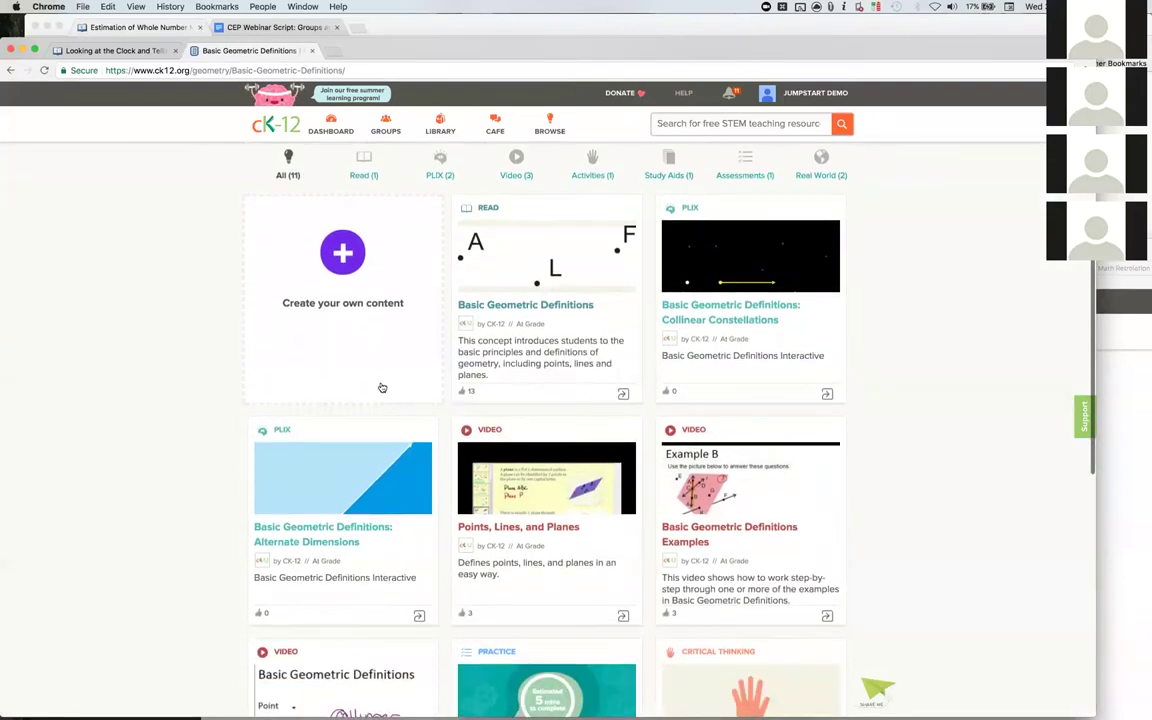
{"action": "scroll", "coordinate": [381, 388], "scroll_direction": "down", "scroll_amount": 4}
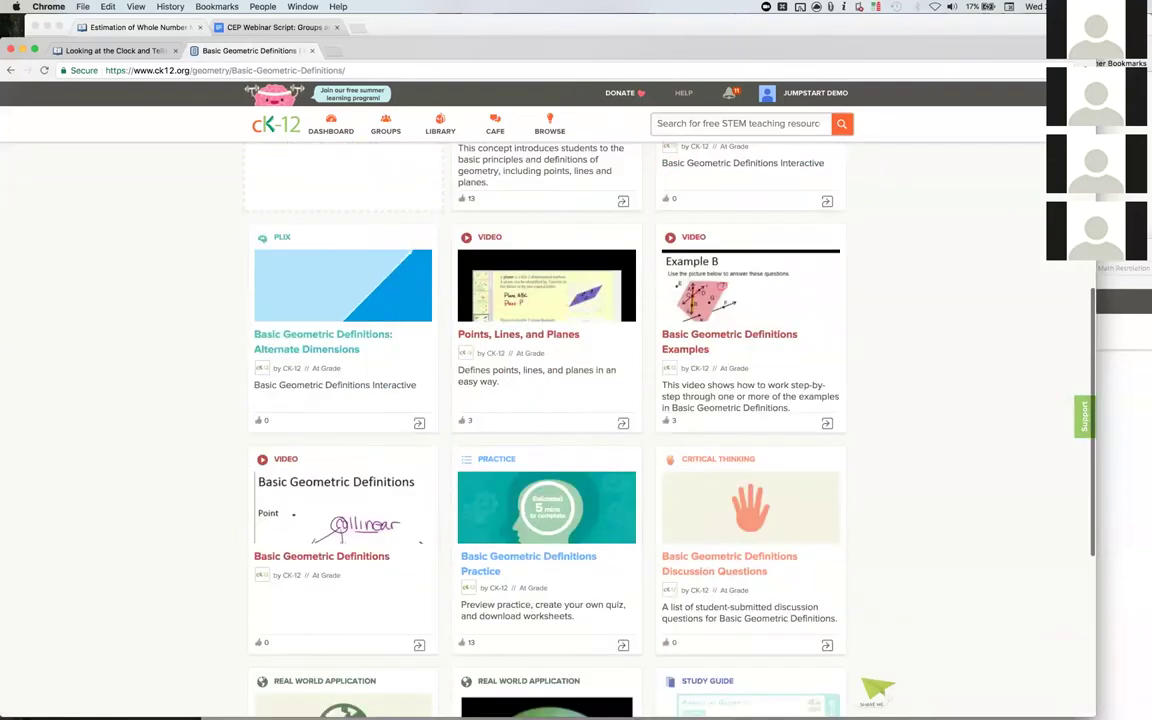
{"action": "left_click", "coordinate": [528, 556]}
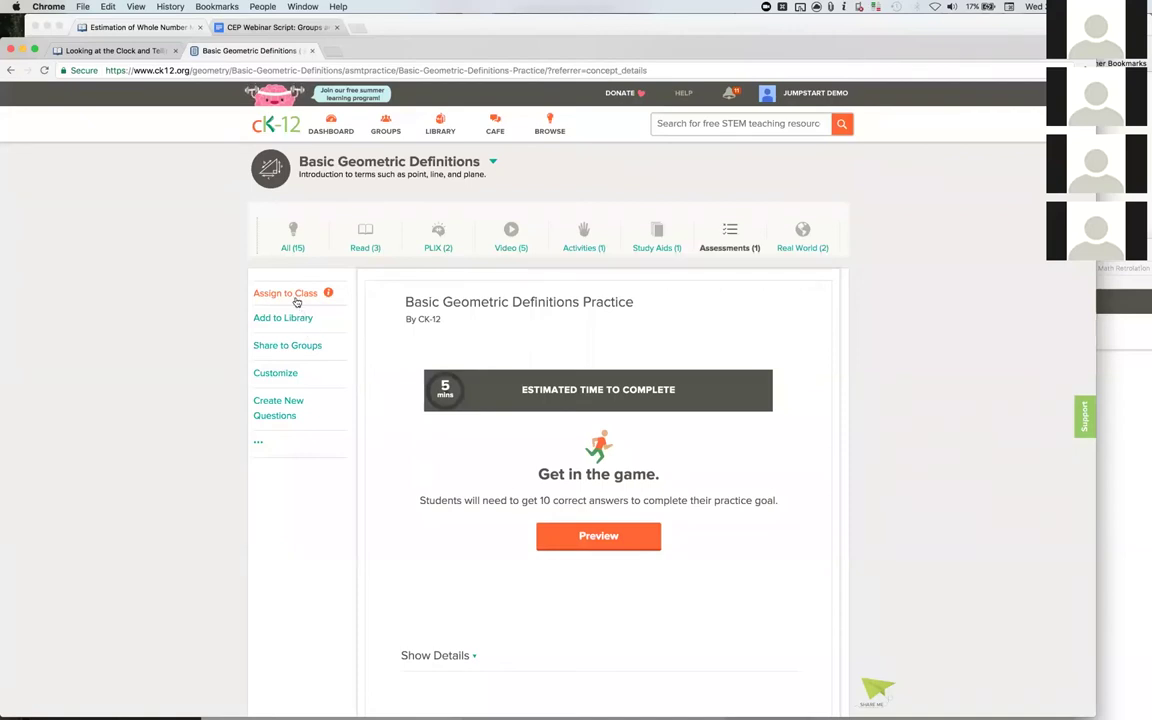
- Expand the additional options for the practice, view its embed code and close the code box
{"action": "left_click", "coordinate": [259, 445]}
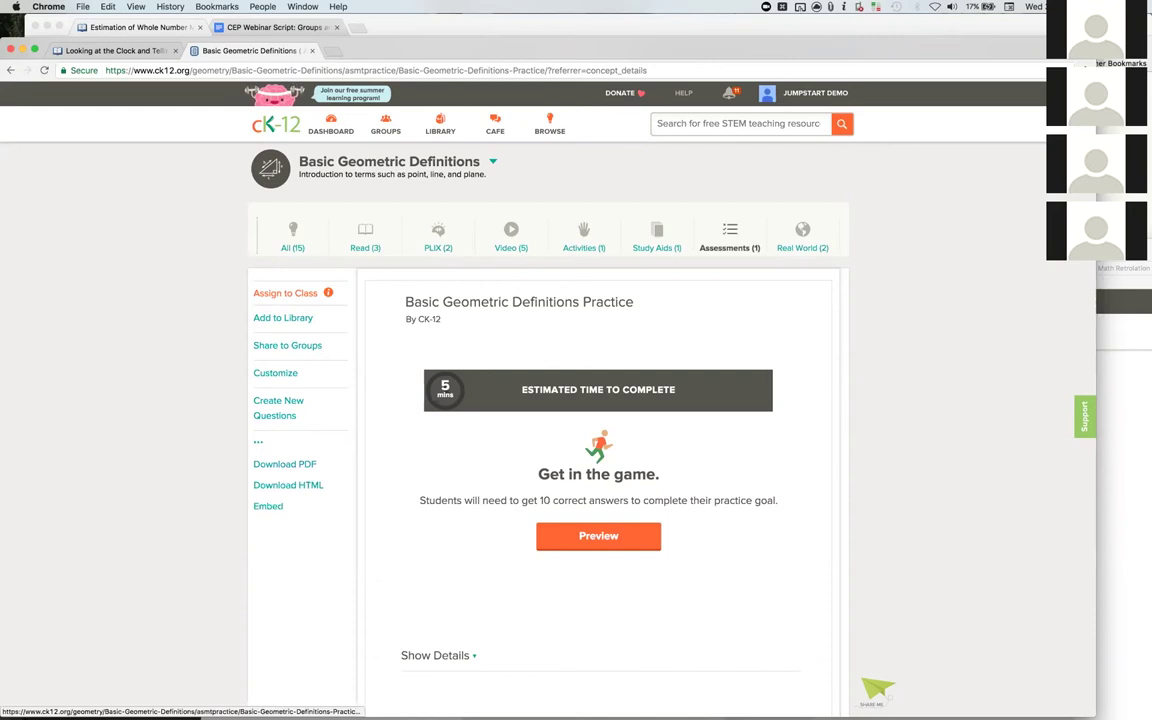
{"action": "left_click", "coordinate": [268, 506]}
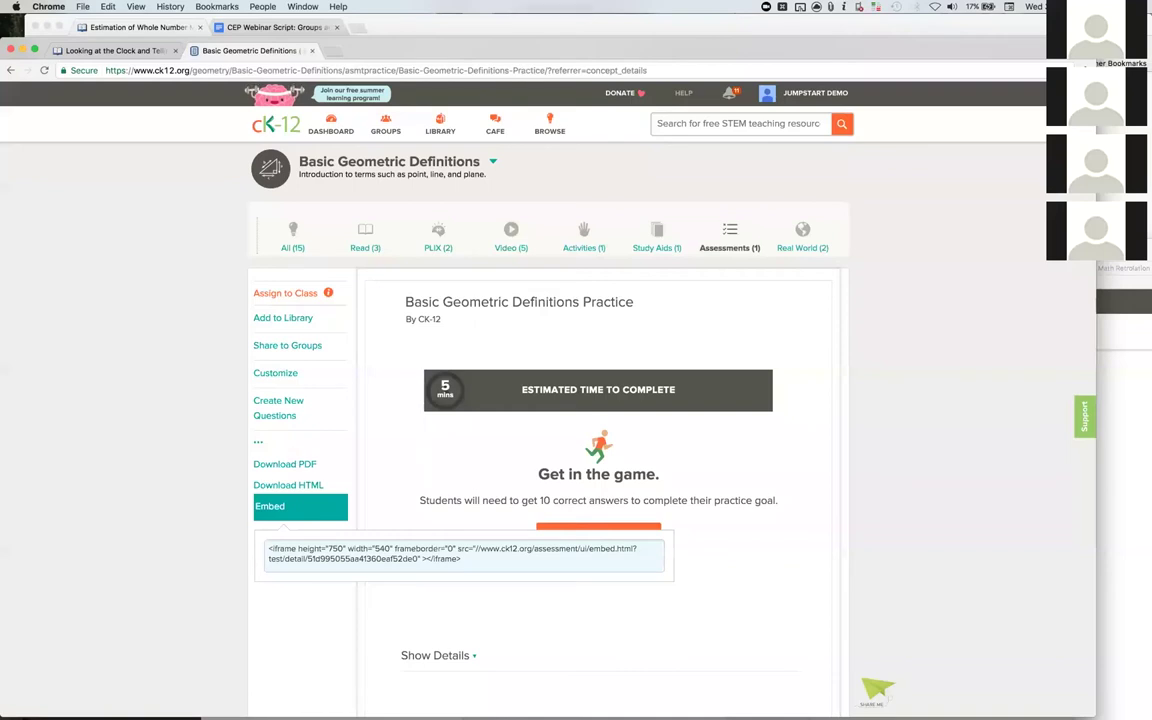
{"action": "key", "text": "Escape"}
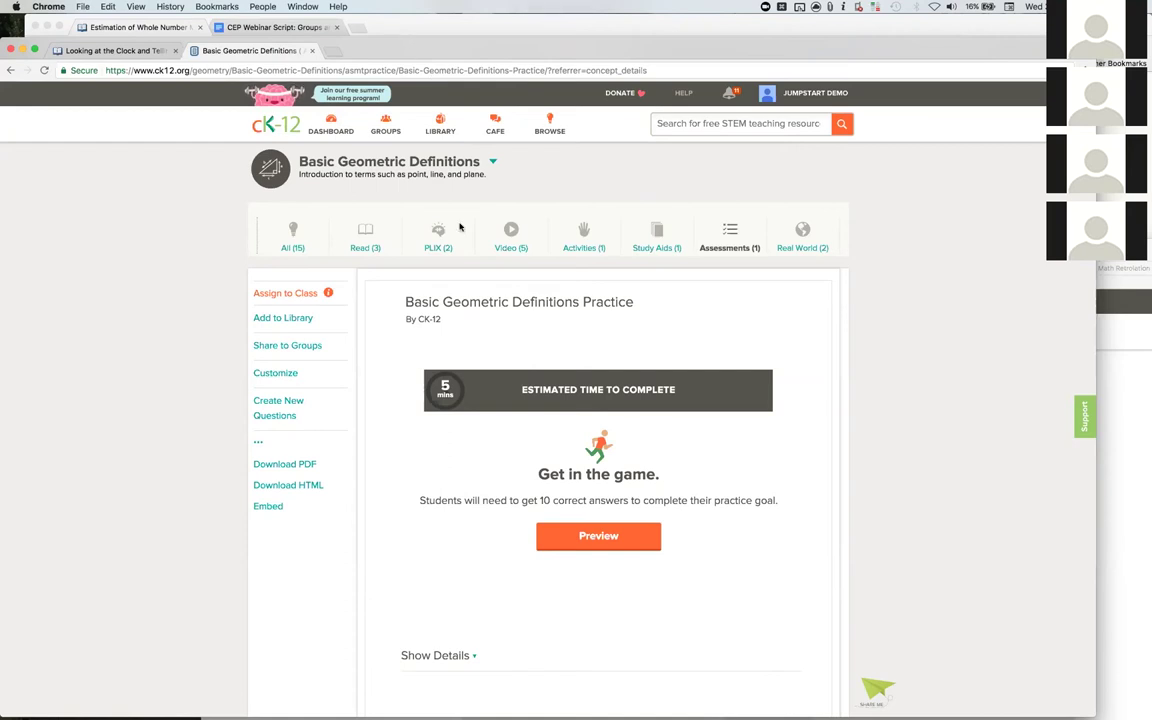
- Go to the groups dashboard, look through the classes and open the Jumpstart Grades class
{"action": "left_click", "coordinate": [386, 130]}
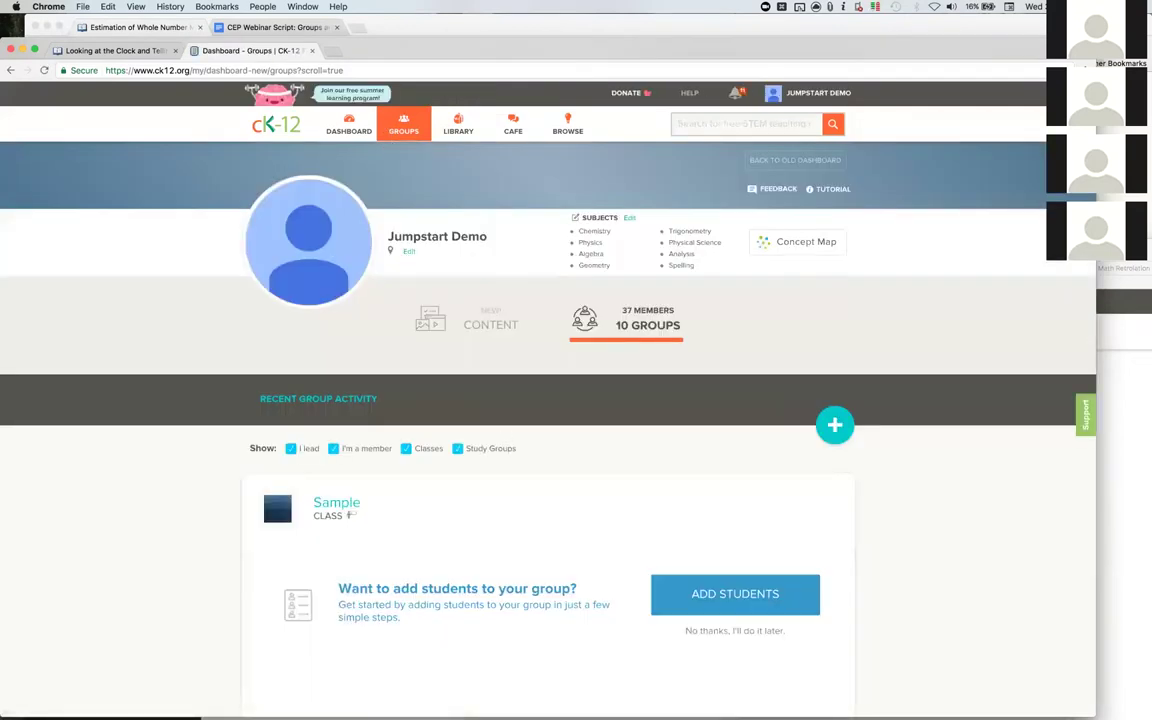
{"action": "scroll", "coordinate": [540, 410], "scroll_direction": "down", "scroll_amount": 5}
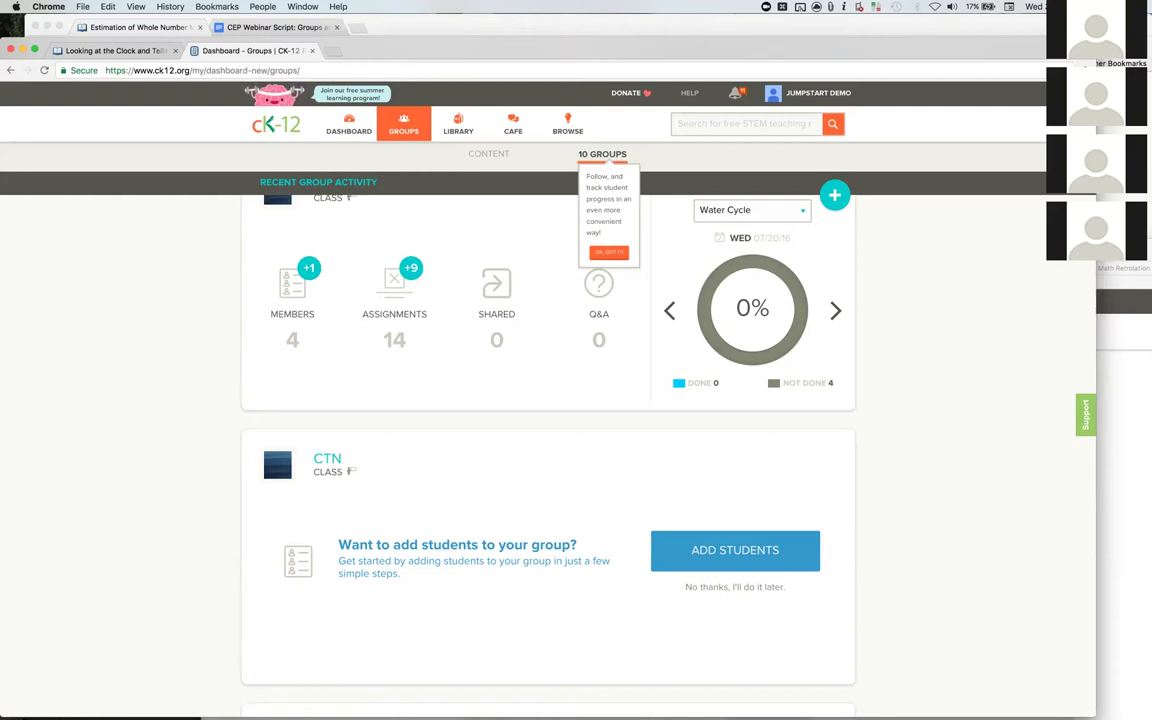
{"action": "scroll", "coordinate": [543, 260], "scroll_direction": "up", "scroll_amount": 2}
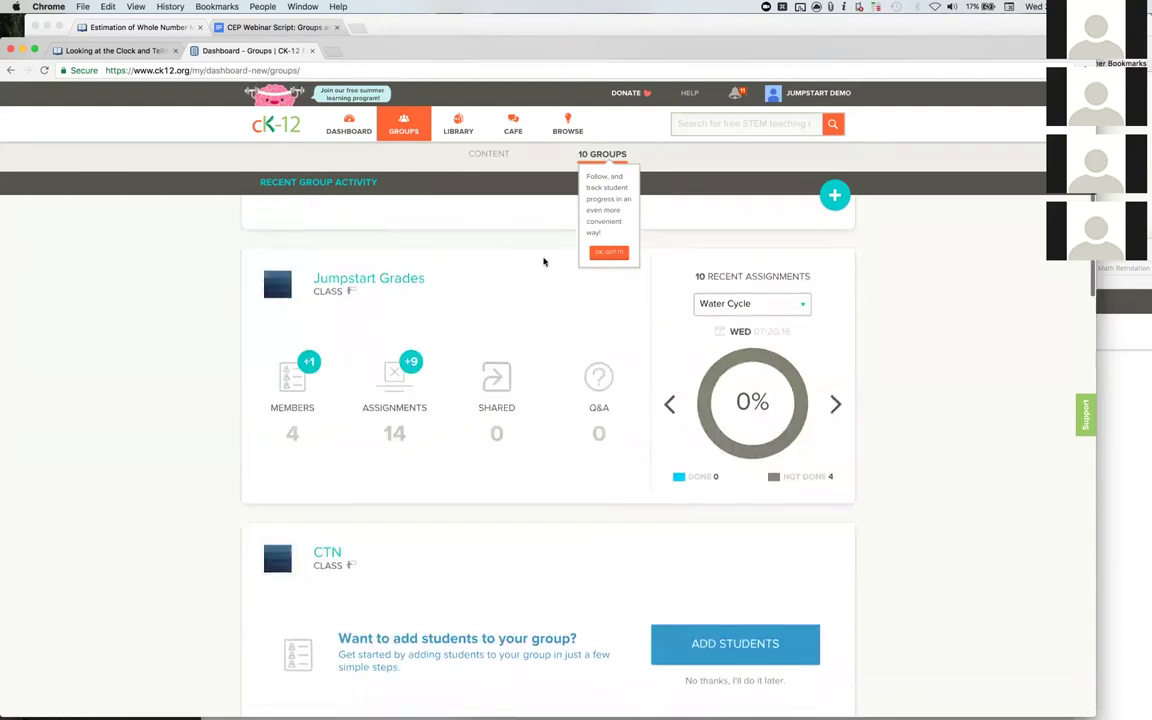
{"action": "left_click", "coordinate": [404, 280]}
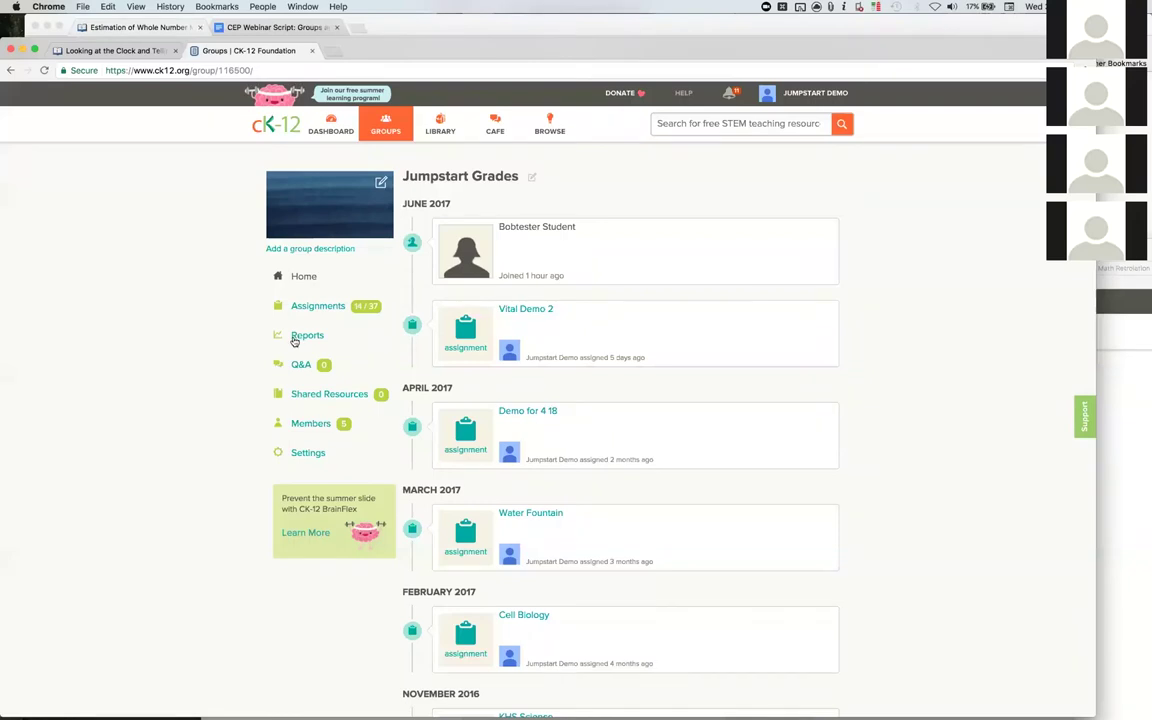
- Open the Jumpstart Grades settings and highlight the group code and the group link
{"action": "left_click", "coordinate": [313, 455]}
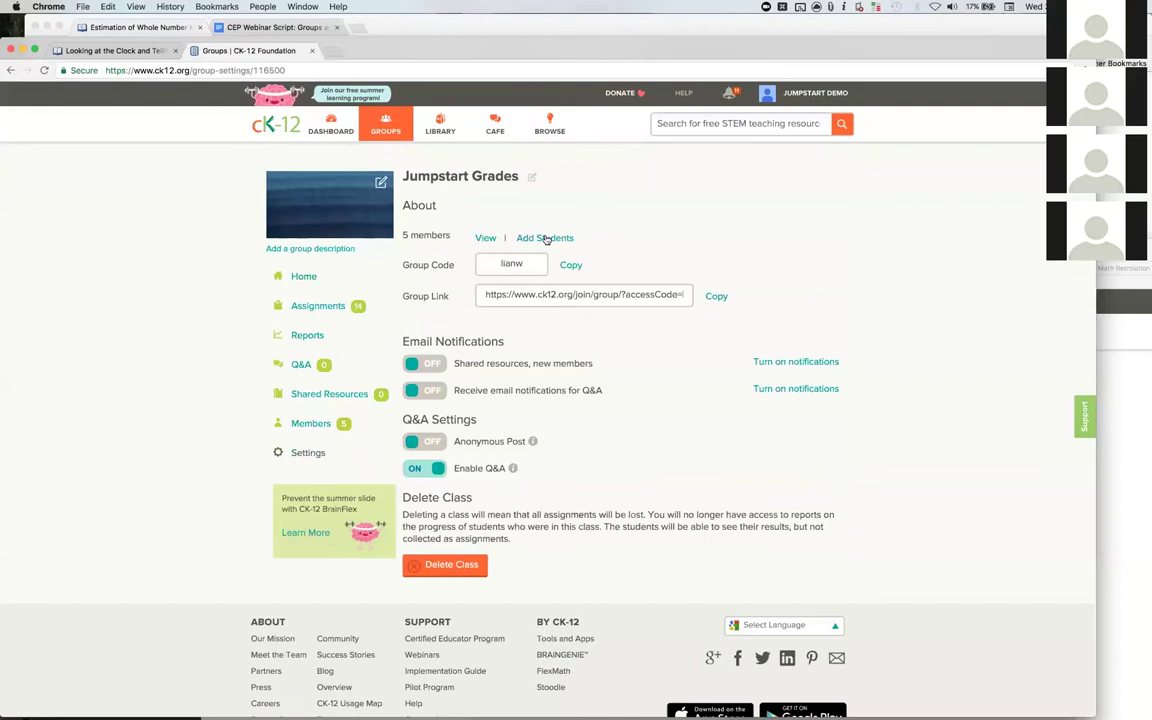
{"action": "double_click", "coordinate": [510, 265]}
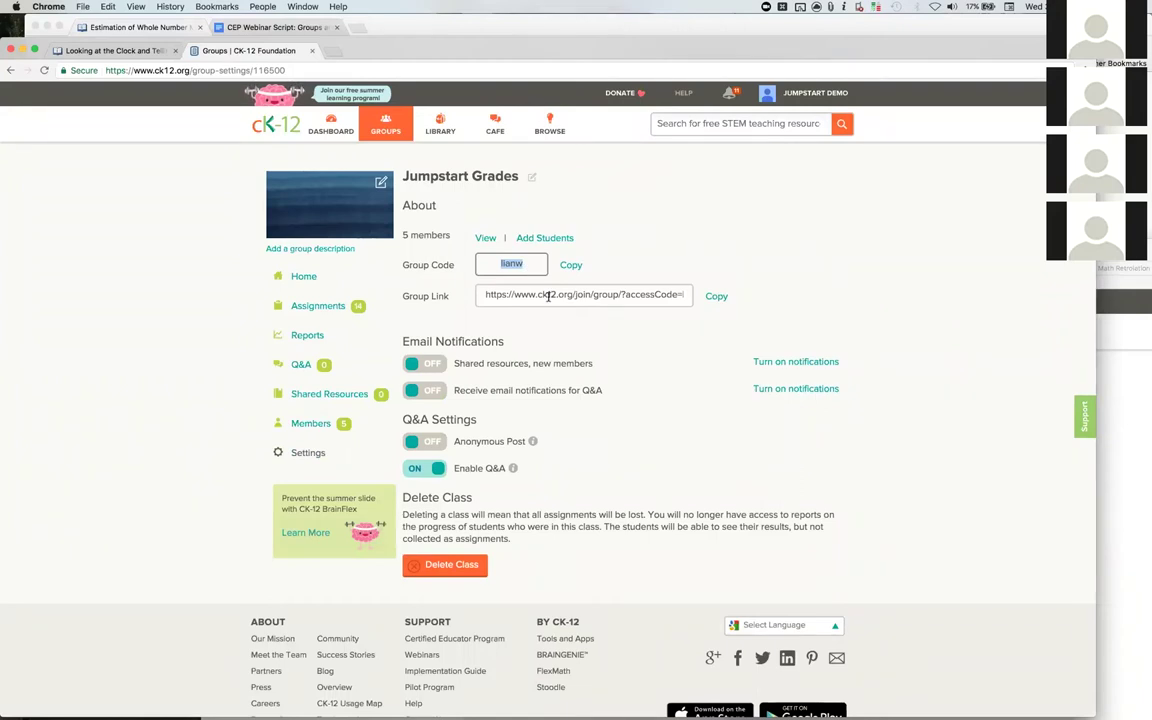
{"action": "left_click", "coordinate": [548, 296]}
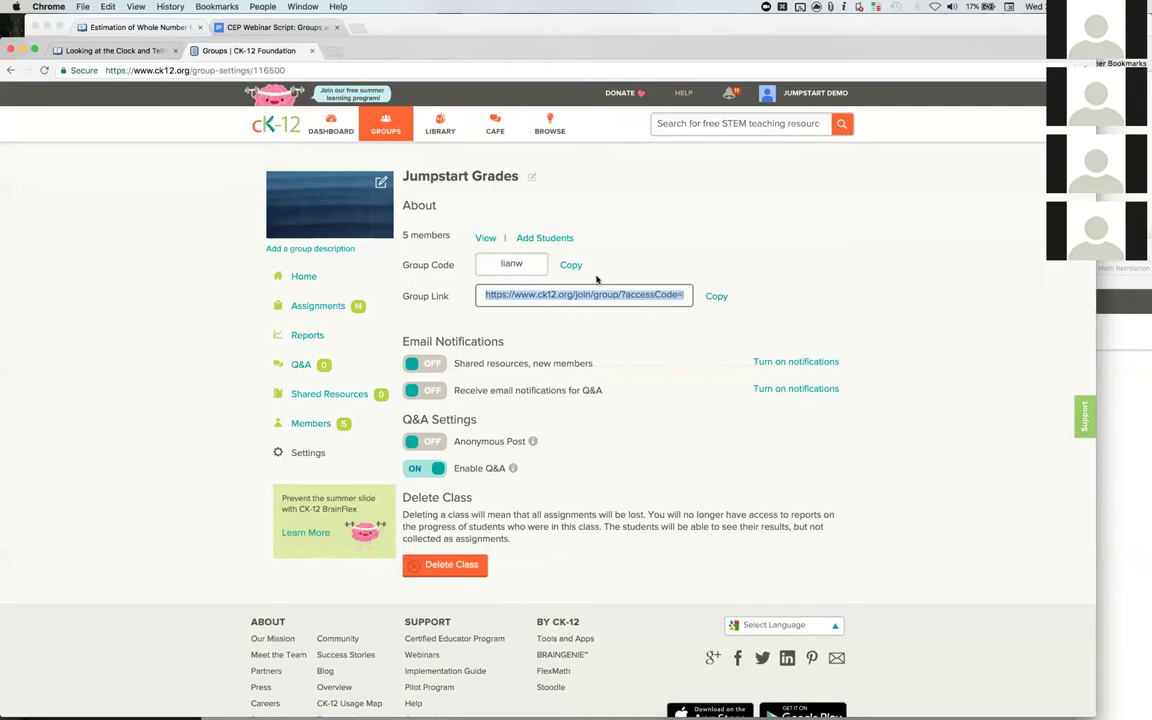
- Open the Add Students options for the class and view the list of existing students
{"action": "left_click", "coordinate": [530, 238]}
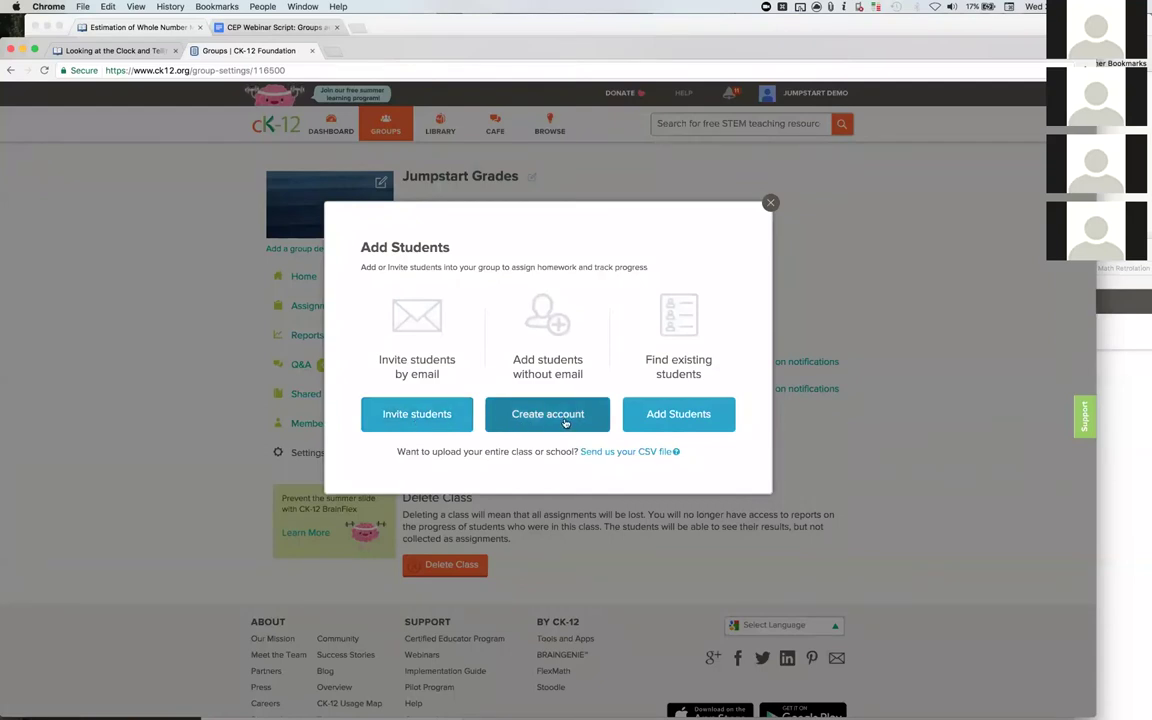
{"action": "left_click", "coordinate": [683, 420]}
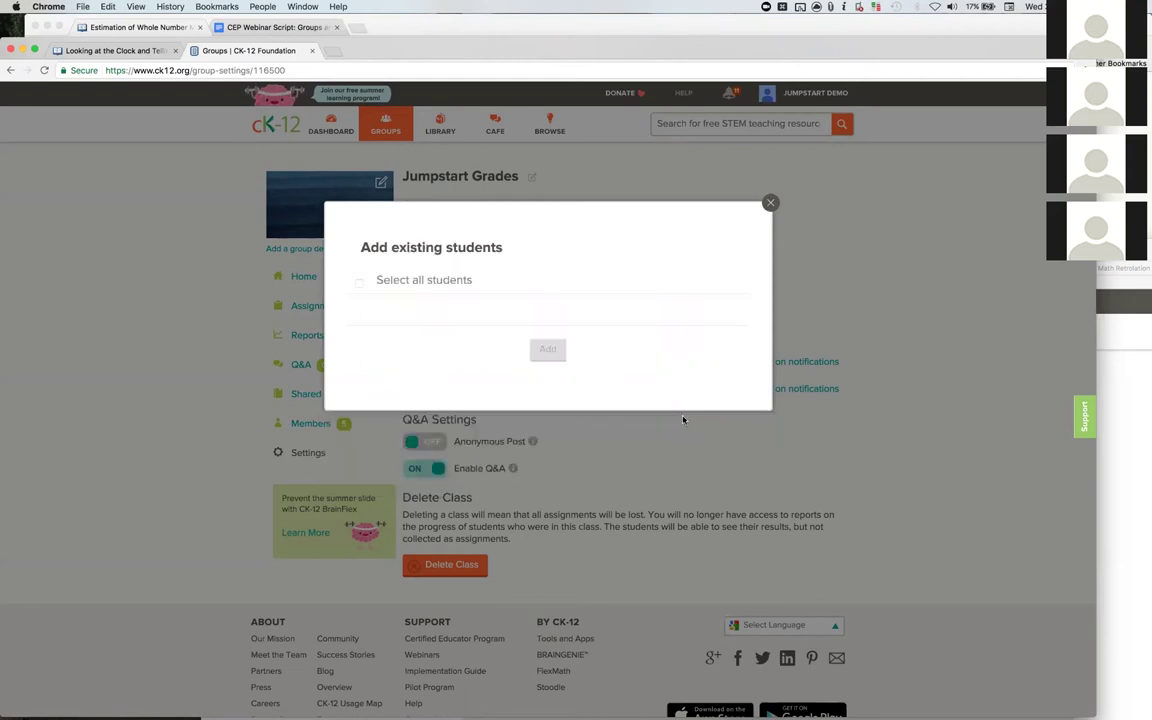
{"action": "scroll", "coordinate": [427, 318], "scroll_direction": "down", "scroll_amount": 8}
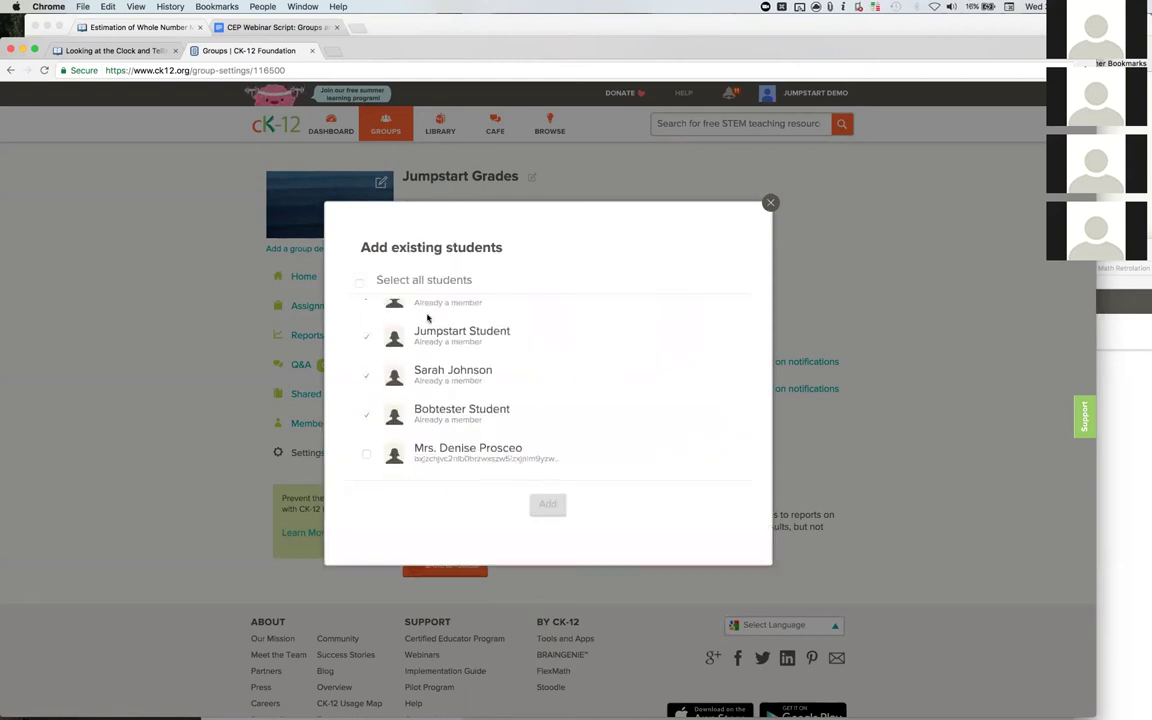
- Select all existing students, clear the selection and look through the remaining student list
{"action": "left_click", "coordinate": [359, 283]}
{"action": "scroll", "coordinate": [440, 370], "scroll_direction": "up", "scroll_amount": 3}
{"action": "scroll", "coordinate": [440, 370], "scroll_direction": "up", "scroll_amount": 3}
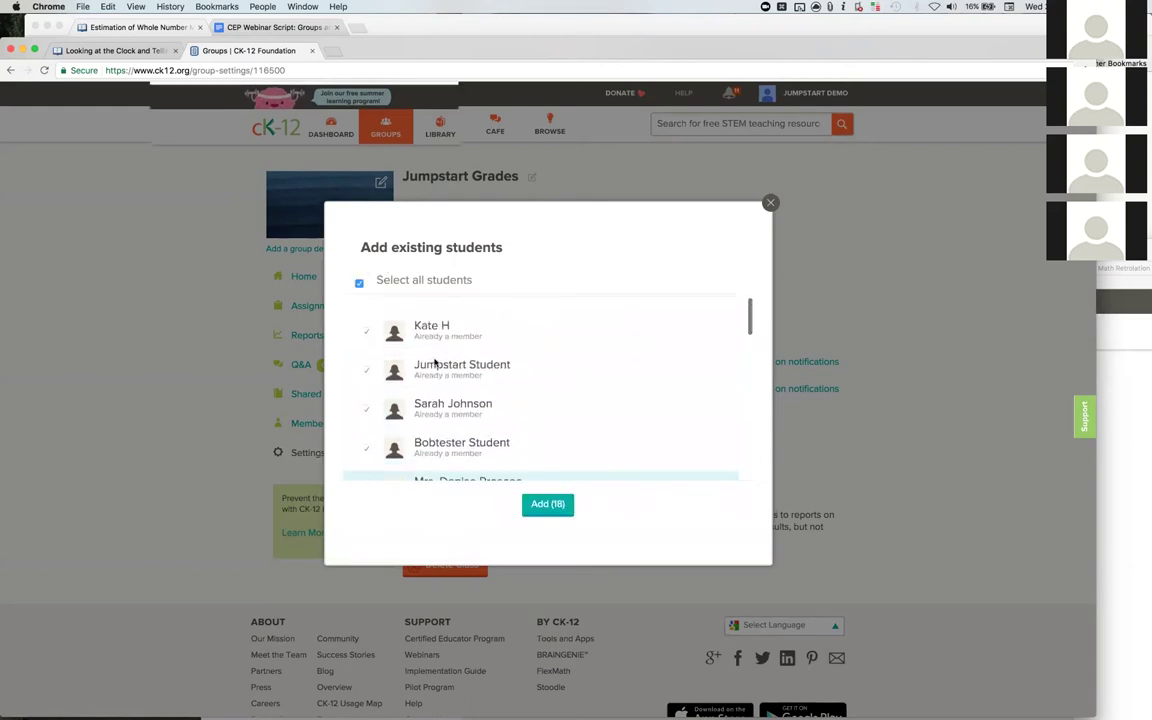
{"action": "left_click", "coordinate": [359, 283]}
{"action": "scroll", "coordinate": [424, 313], "scroll_direction": "down", "scroll_amount": 6}
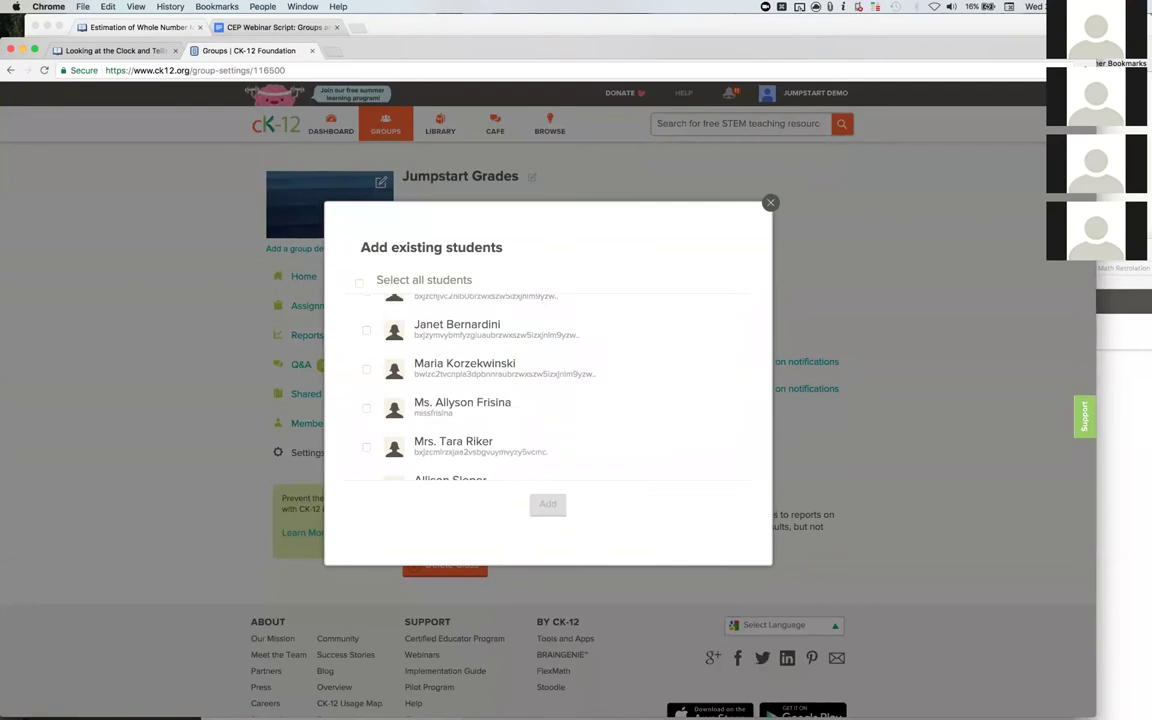
- Switch to the Groups and Practice 101.key presentation in Keynote and play it from the black slide, starting its video
{"action": "key", "text": "Escape"}
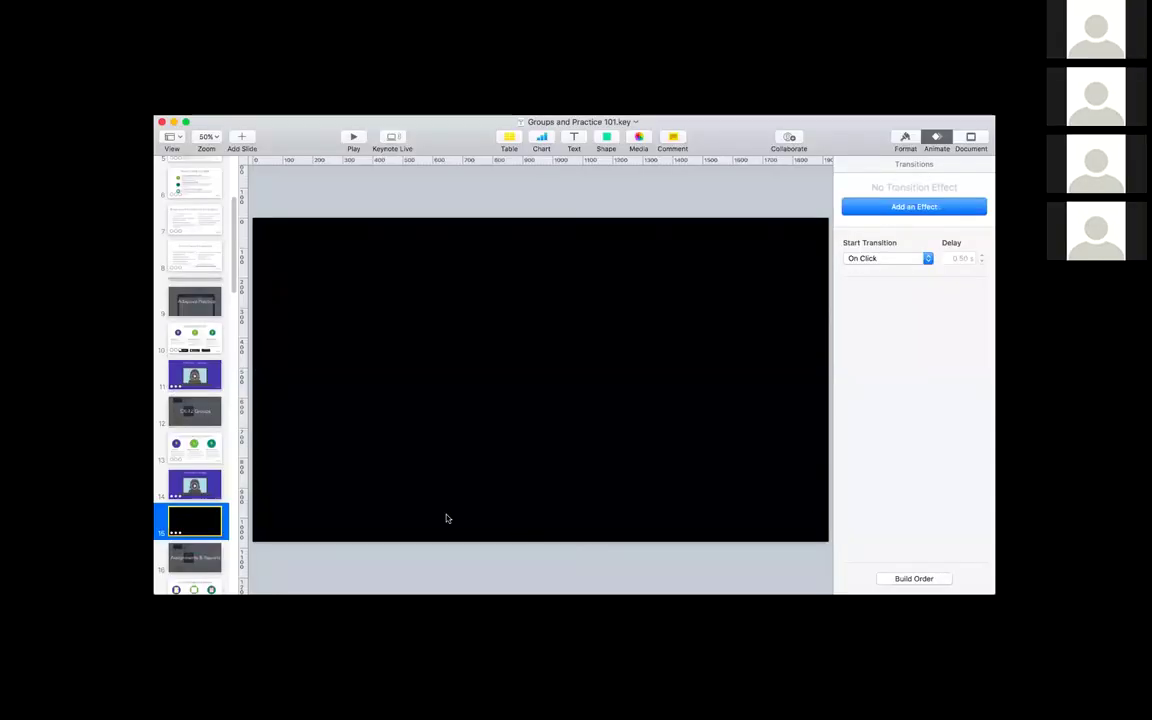
{"action": "left_click", "coordinate": [351, 138]}
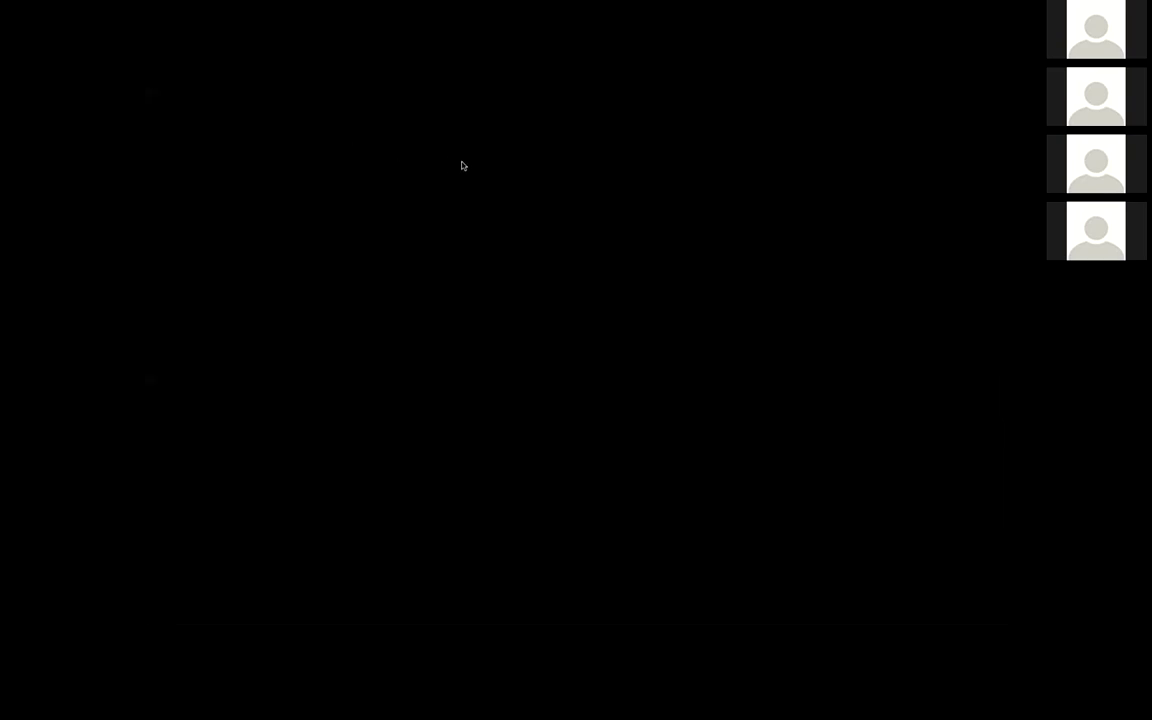
{"action": "left_click", "coordinate": [462, 165]}
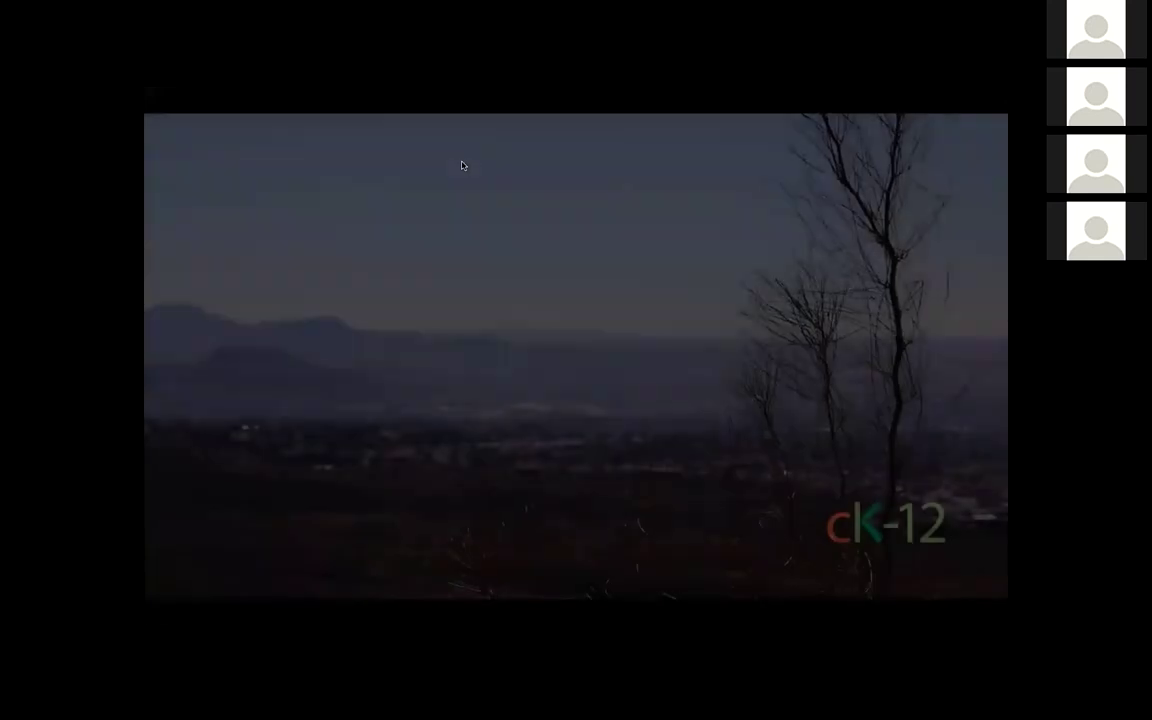
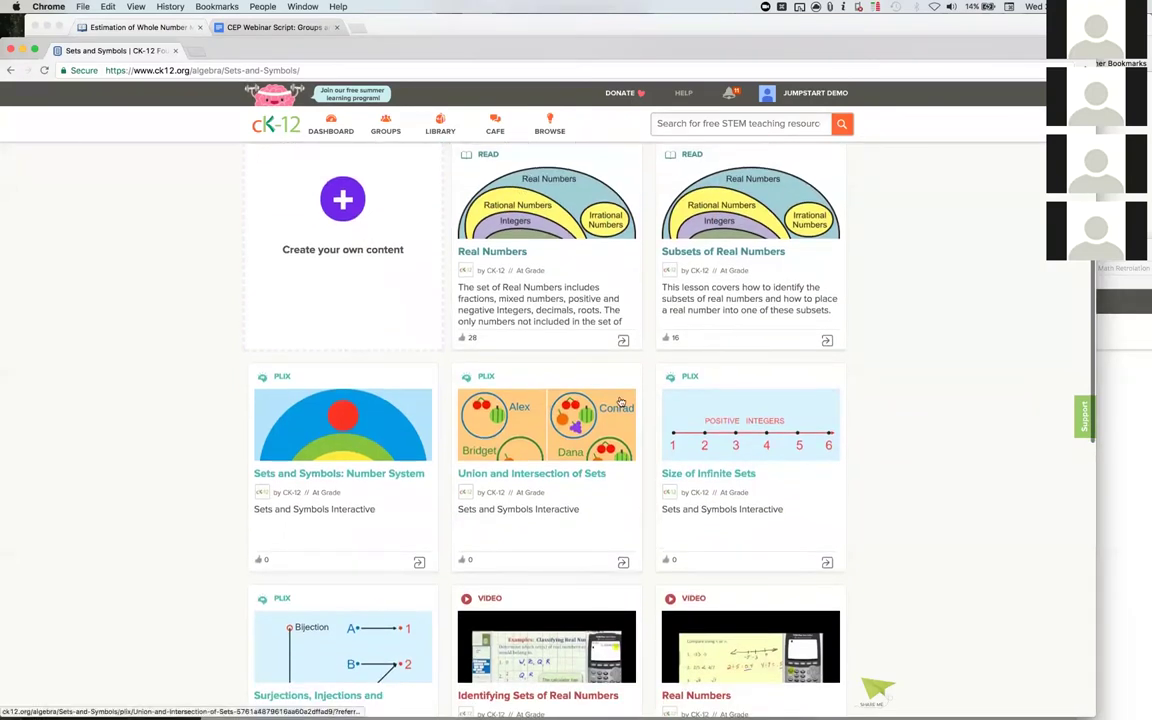
- Open the Real Numbers reading from the Sets and Symbols content and look through the lesson down to its review questions
{"action": "scroll", "coordinate": [693, 477], "scroll_direction": "up", "scroll_amount": 2}
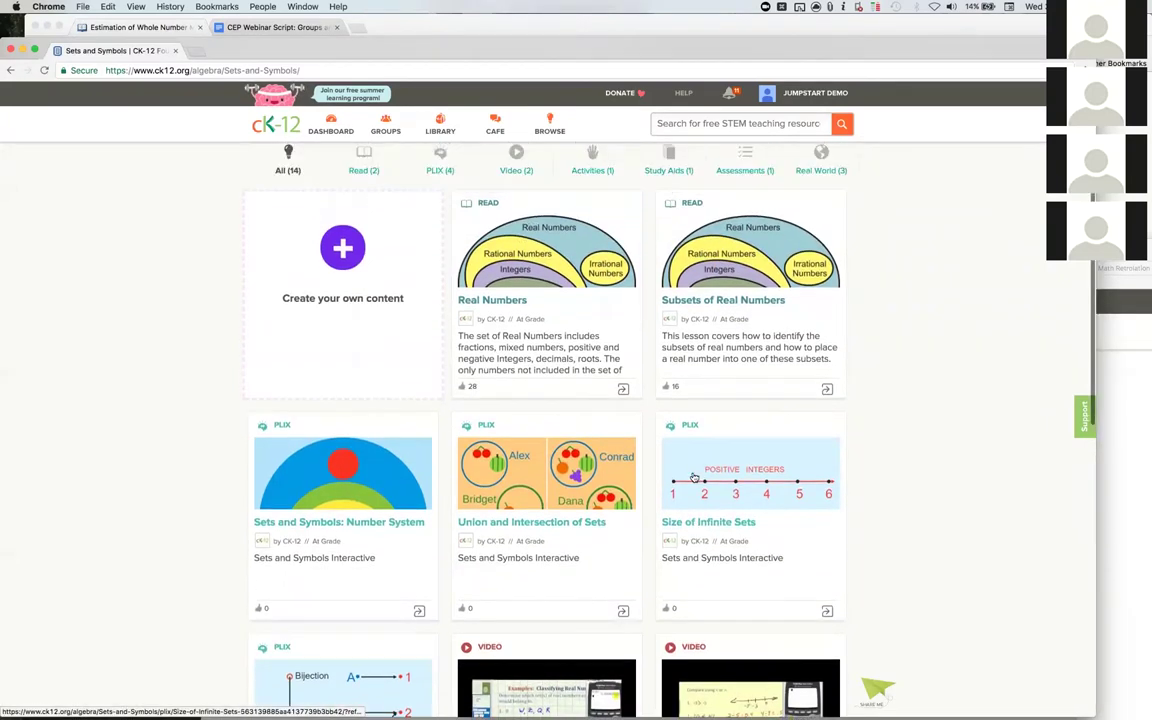
{"action": "scroll", "coordinate": [694, 478], "scroll_direction": "down", "scroll_amount": 1}
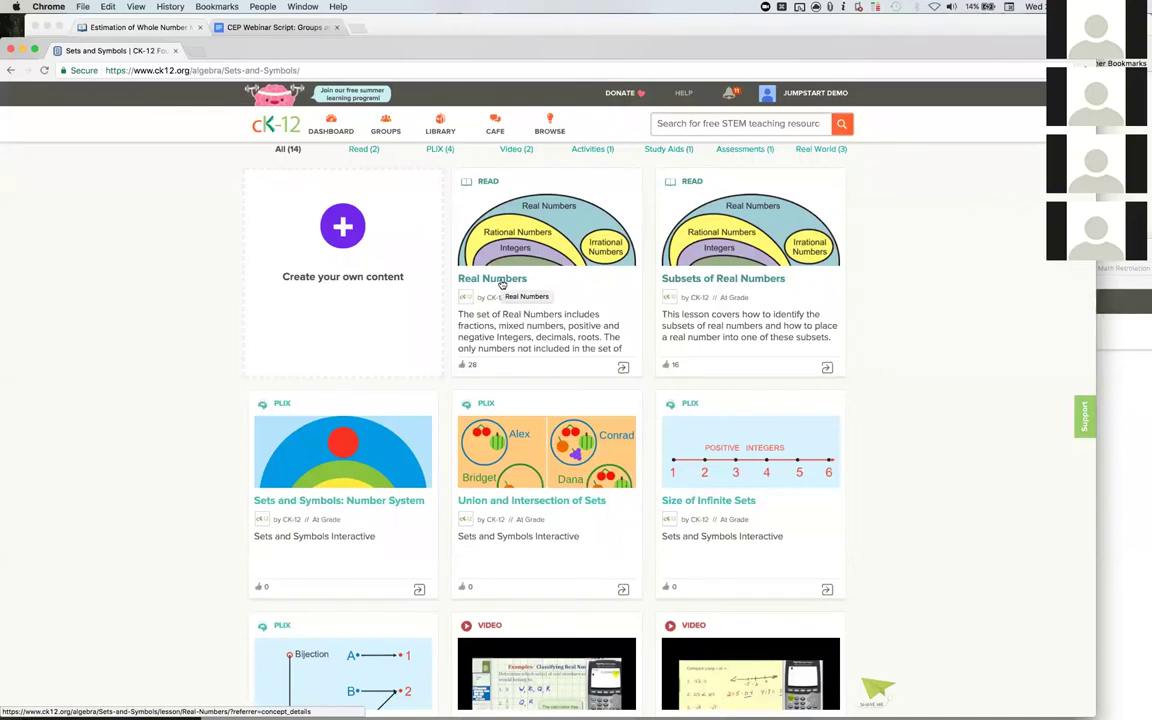
{"action": "scroll", "coordinate": [502, 285], "scroll_direction": "up", "scroll_amount": 5}
{"action": "scroll", "coordinate": [502, 285], "scroll_direction": "down", "scroll_amount": 2}
{"action": "scroll", "coordinate": [502, 285], "scroll_direction": "down", "scroll_amount": 1}
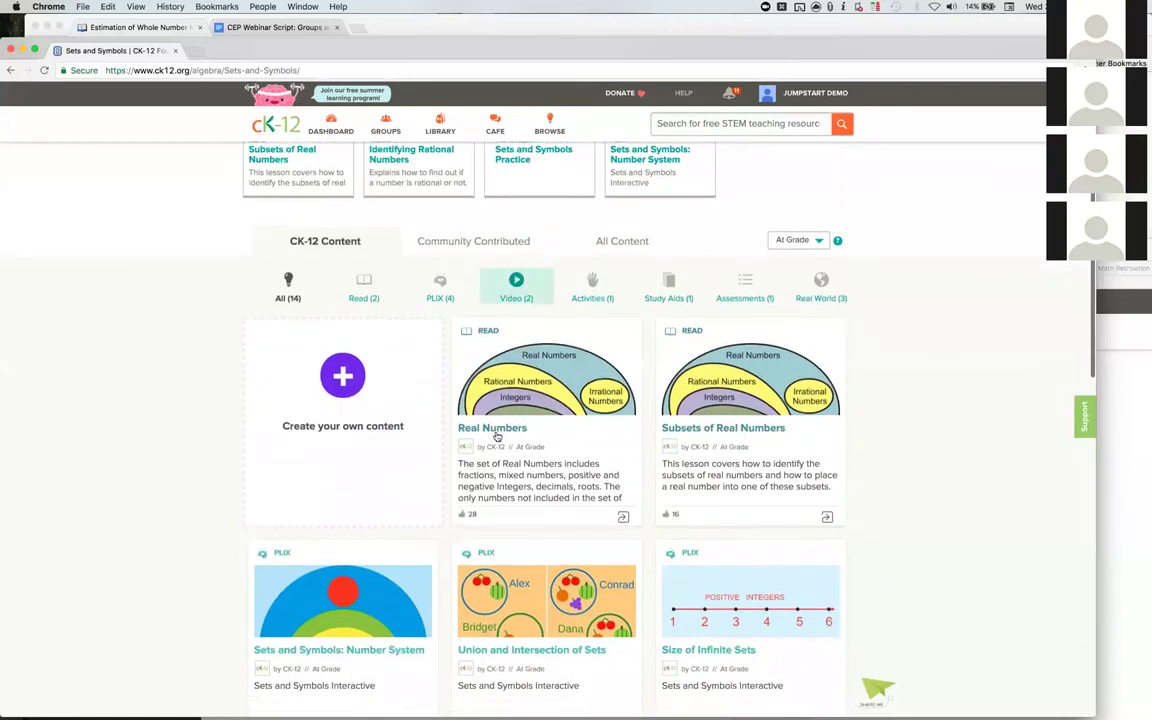
{"action": "left_click", "coordinate": [611, 432]}
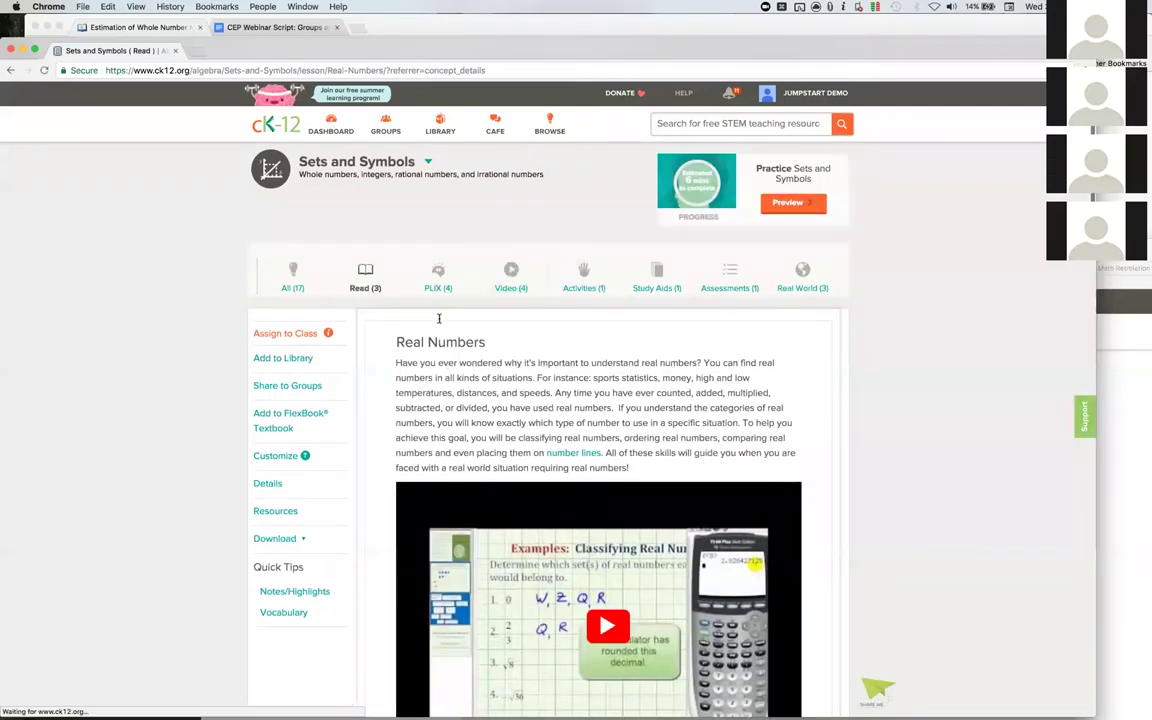
{"action": "scroll", "coordinate": [496, 421], "scroll_direction": "down", "scroll_amount": 5}
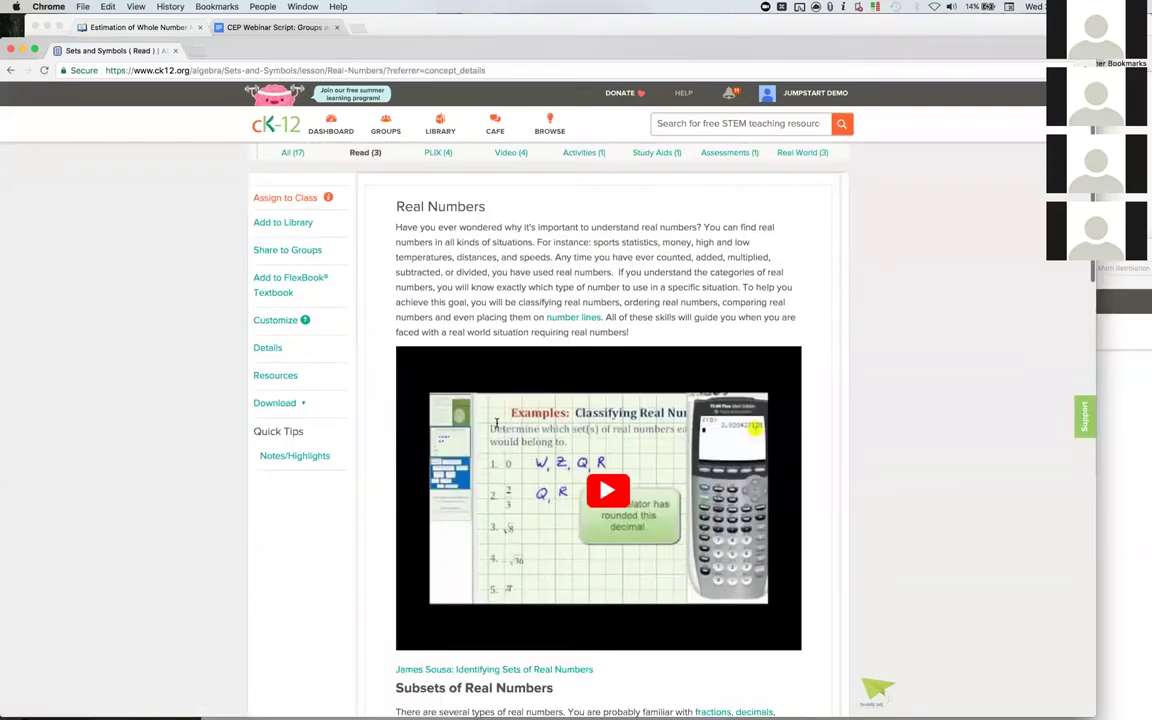
{"action": "scroll", "coordinate": [496, 426], "scroll_direction": "down", "scroll_amount": 14}
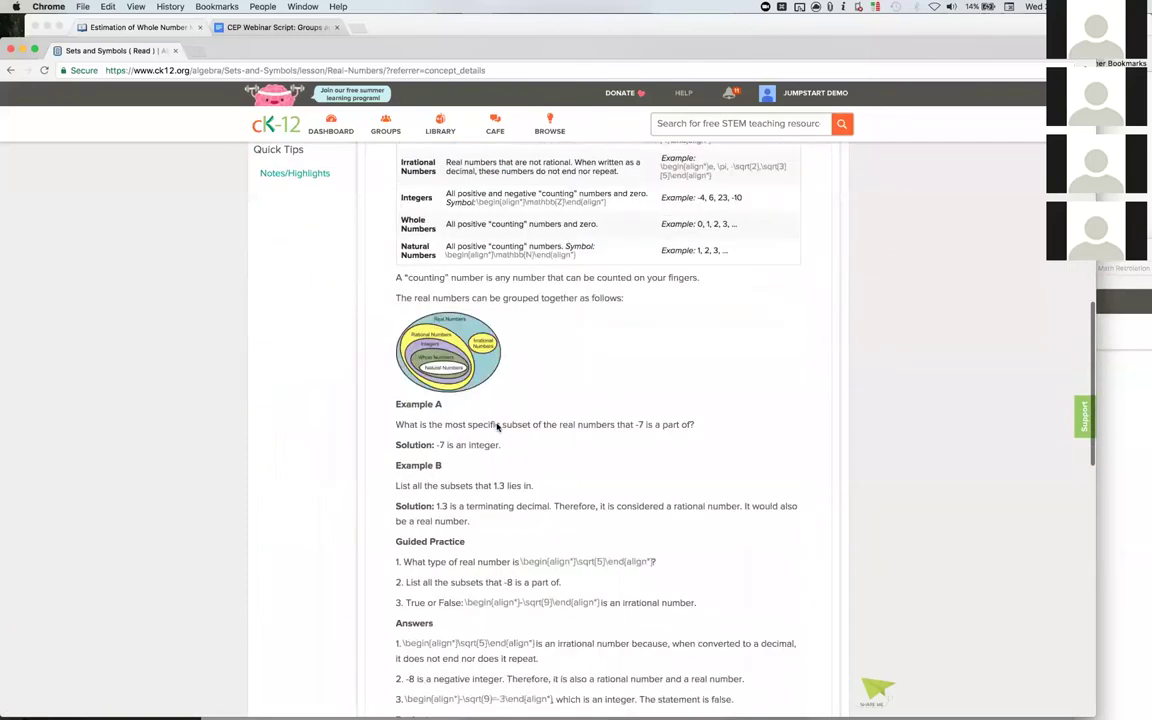
{"action": "scroll", "coordinate": [496, 427], "scroll_direction": "down", "scroll_amount": 5}
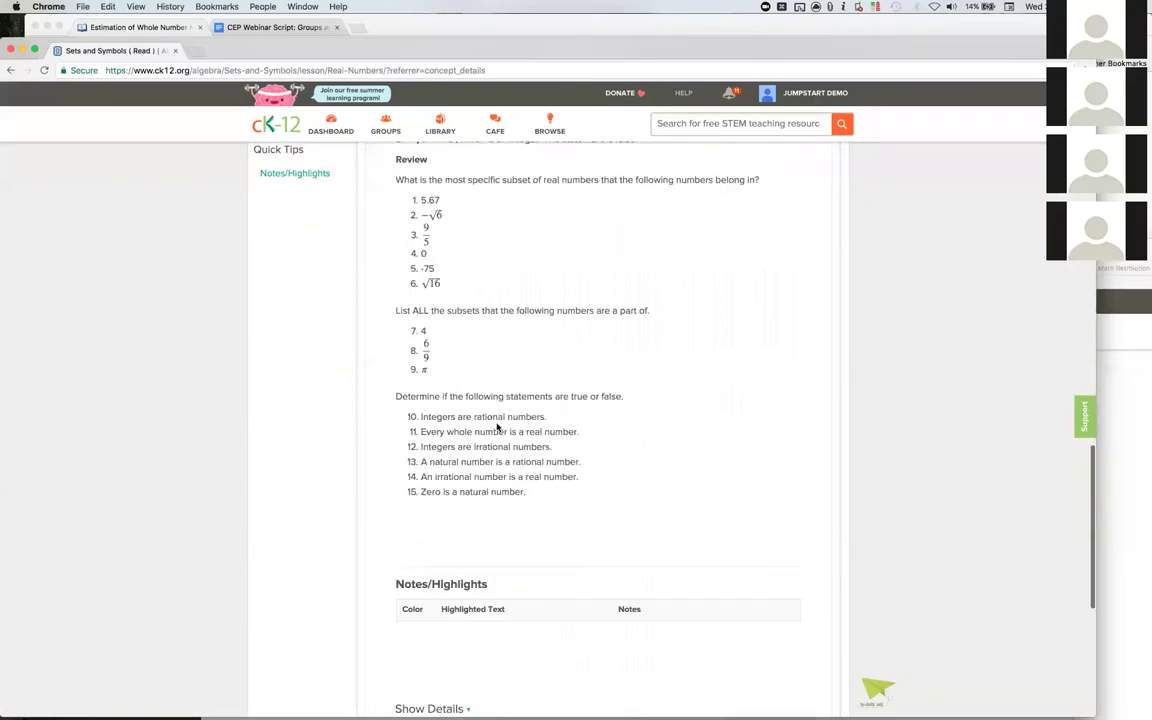
{"action": "scroll", "coordinate": [496, 422], "scroll_direction": "up", "scroll_amount": 4}
{"action": "scroll", "coordinate": [496, 424], "scroll_direction": "up", "scroll_amount": 20}
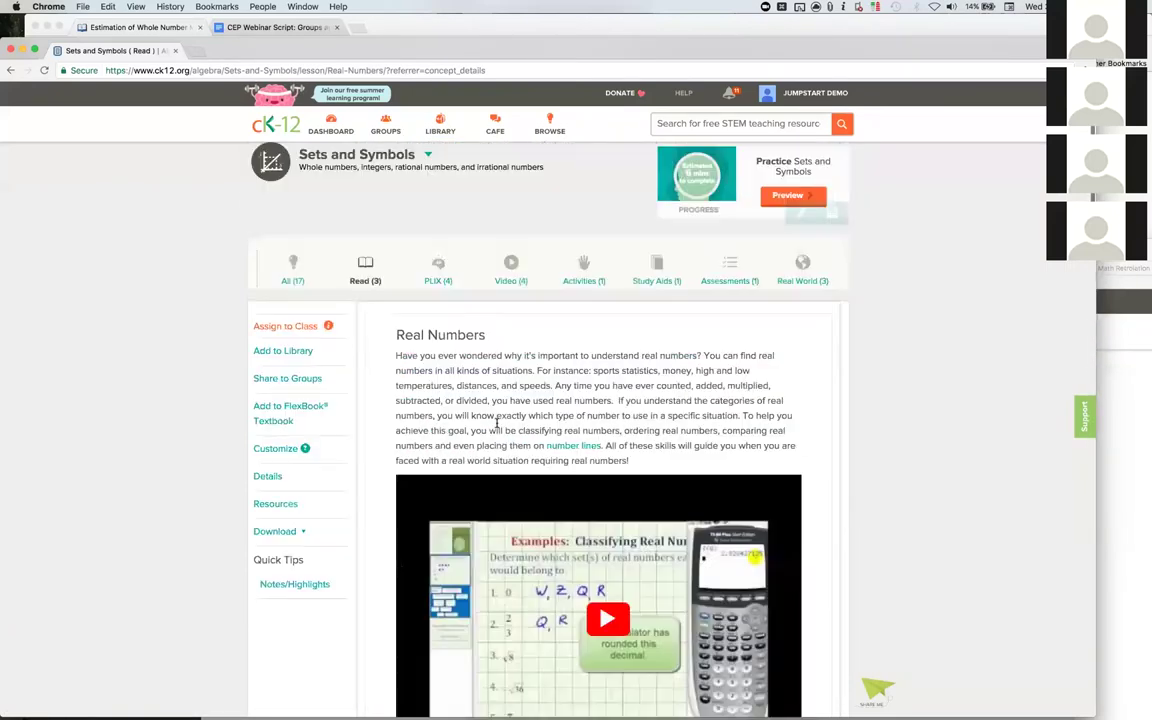
- Start assigning Real Numbers with the instructions "ACTUALLY READ THIS PLEASE!!" and select the Sample and Jumpstart Grades classes
{"action": "left_click", "coordinate": [288, 334]}
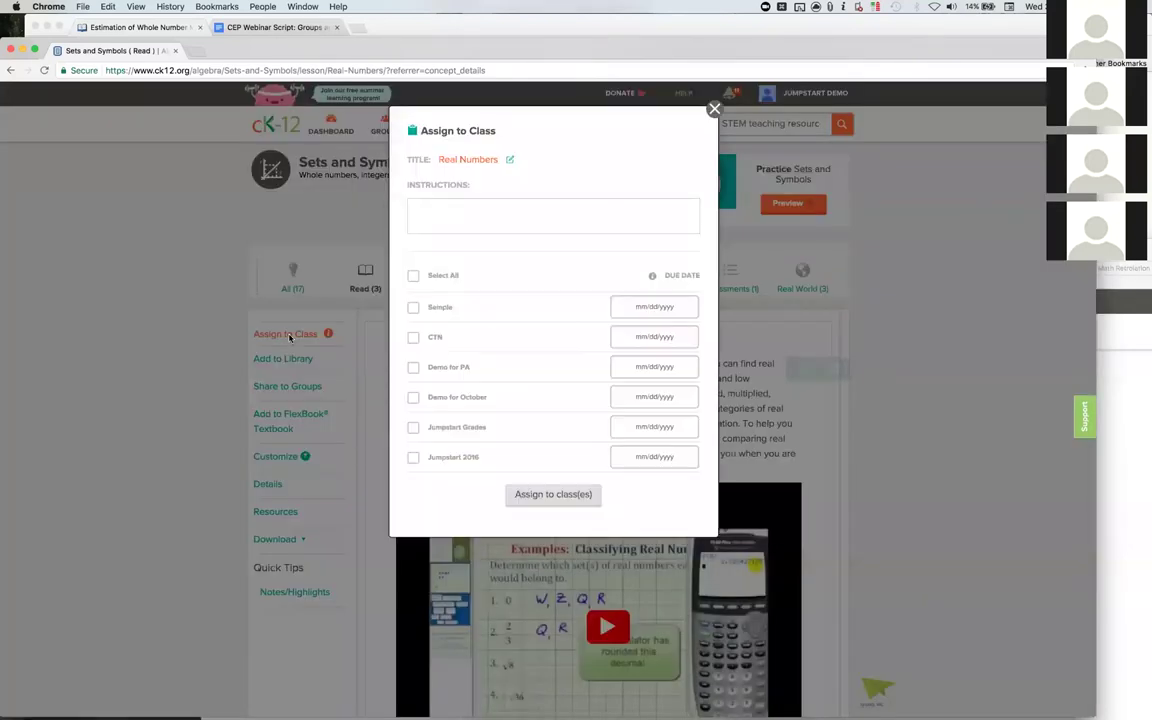
{"action": "left_click", "coordinate": [446, 209]}
{"action": "type", "text": "ACTUALLY READ THIS PLEASE!!"}
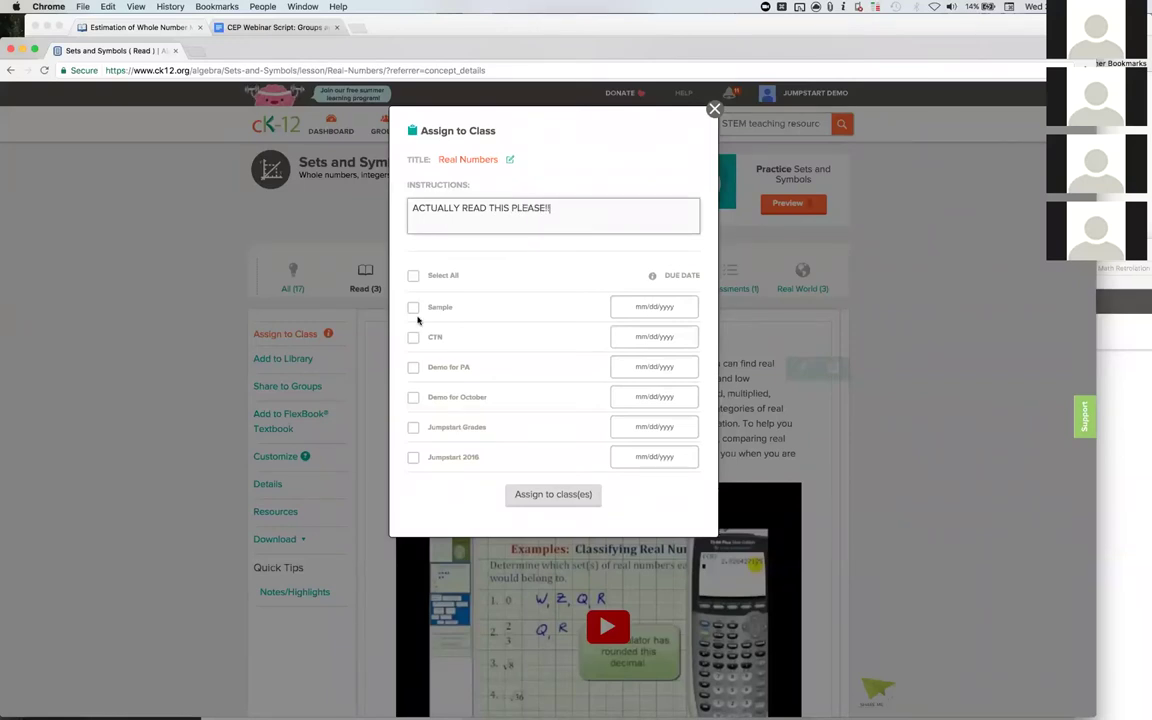
{"action": "scroll", "coordinate": [428, 340], "scroll_direction": "down", "scroll_amount": 1}
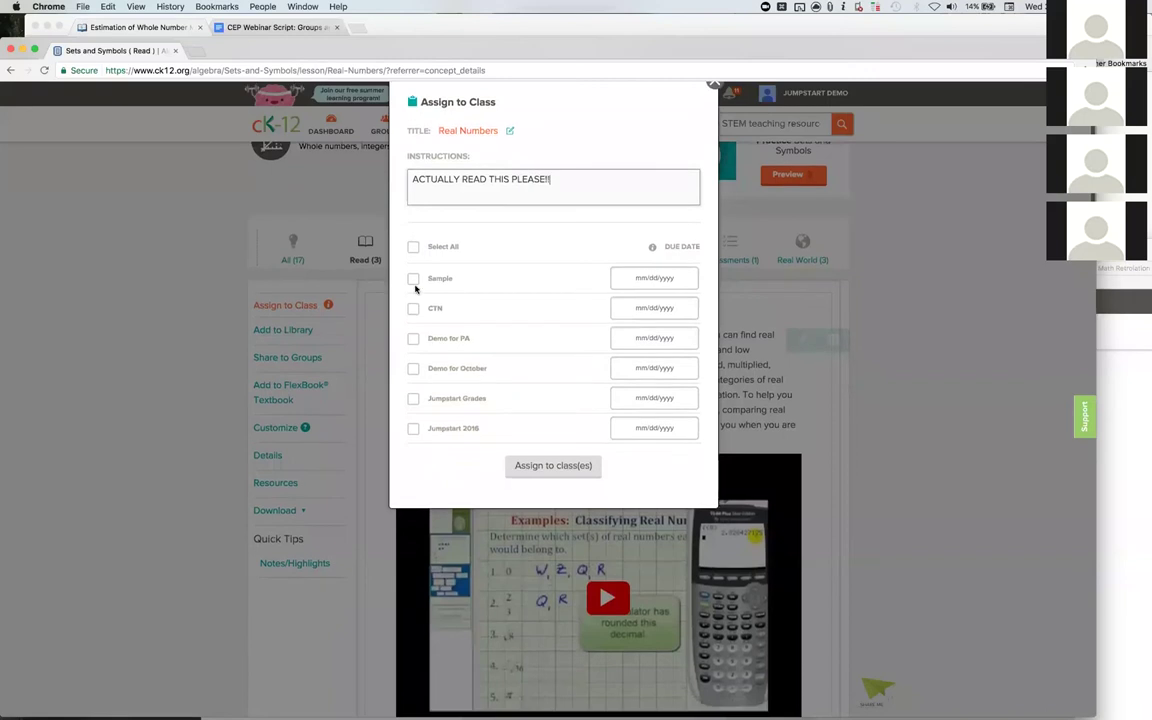
{"action": "left_click", "coordinate": [417, 314]}
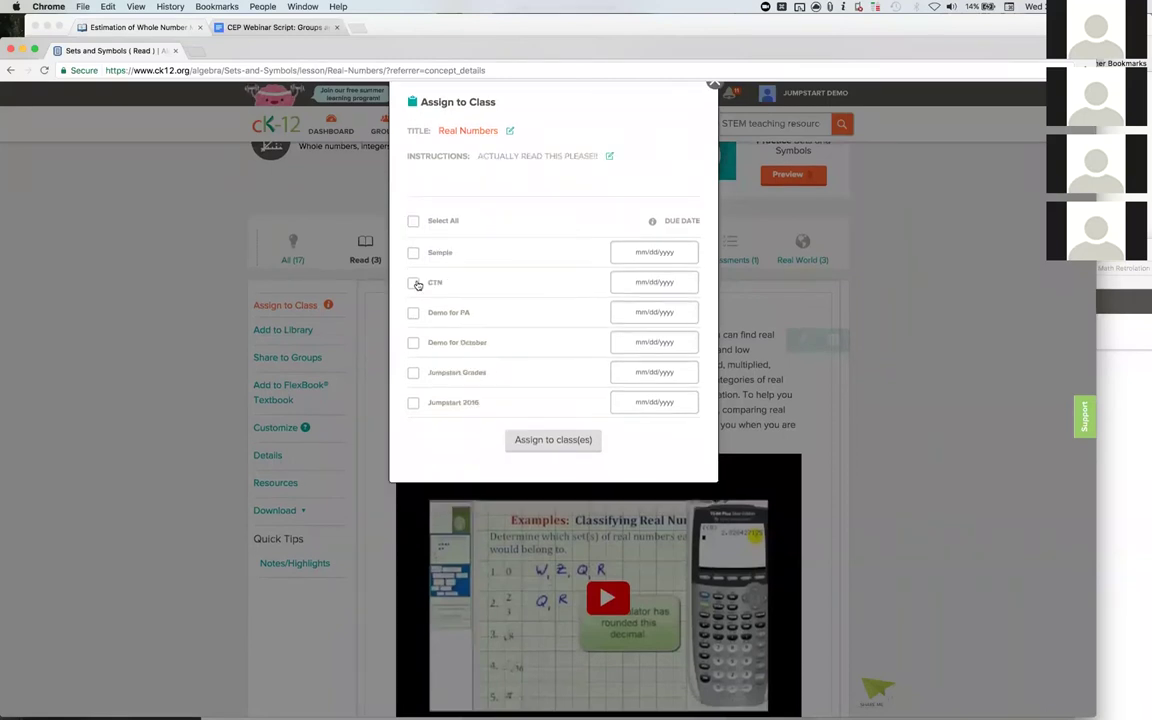
{"action": "left_click", "coordinate": [415, 257]}
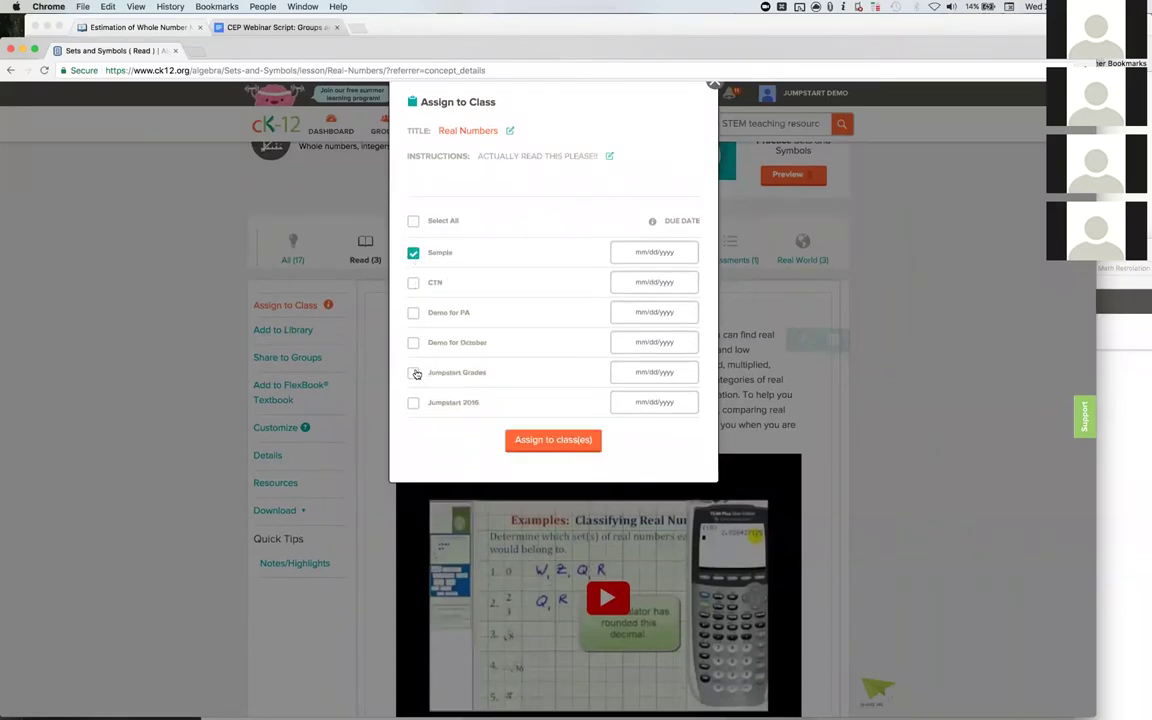
{"action": "left_click", "coordinate": [414, 373]}
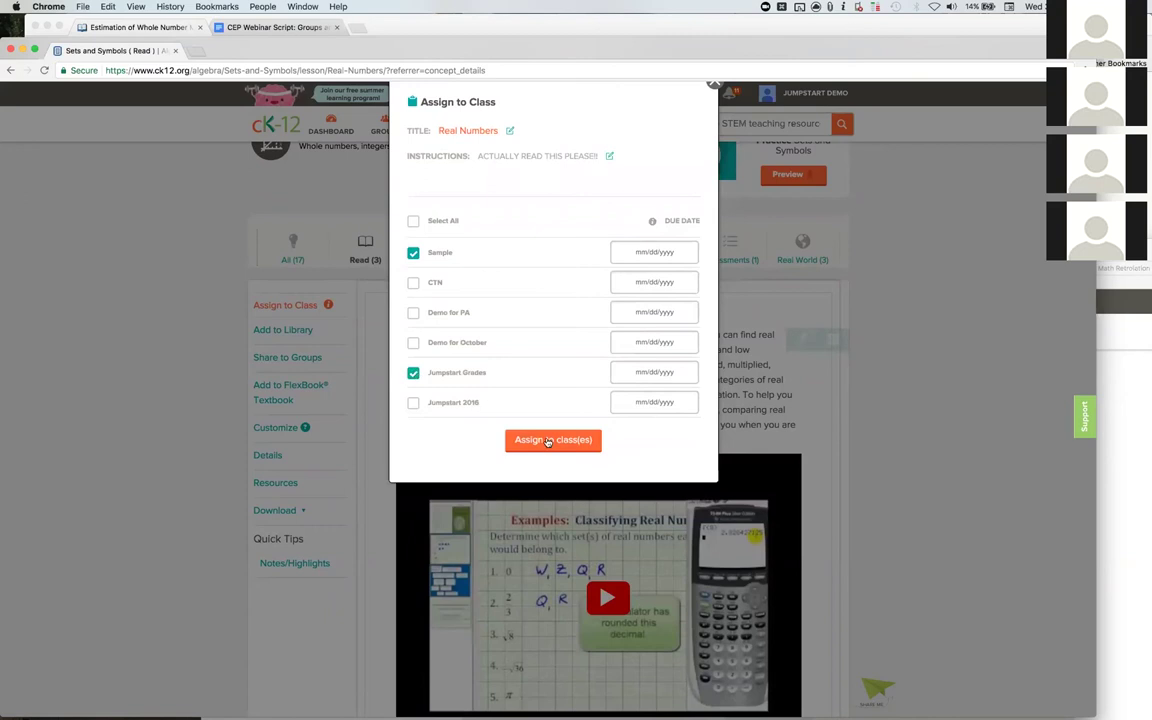
- Set the due dates to 06/29/2017 for Sample and 06/26/2017 for Jumpstart Grades, and assign the reading to both classes
{"action": "left_click", "coordinate": [651, 251]}
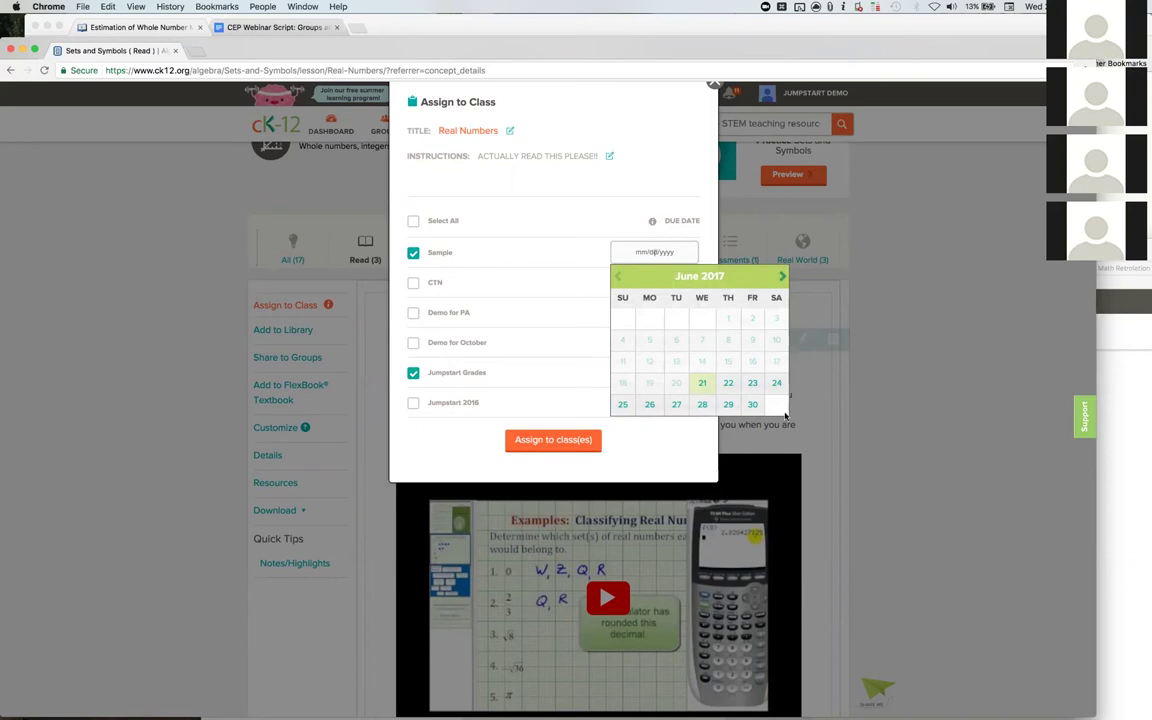
{"action": "left_click", "coordinate": [728, 404]}
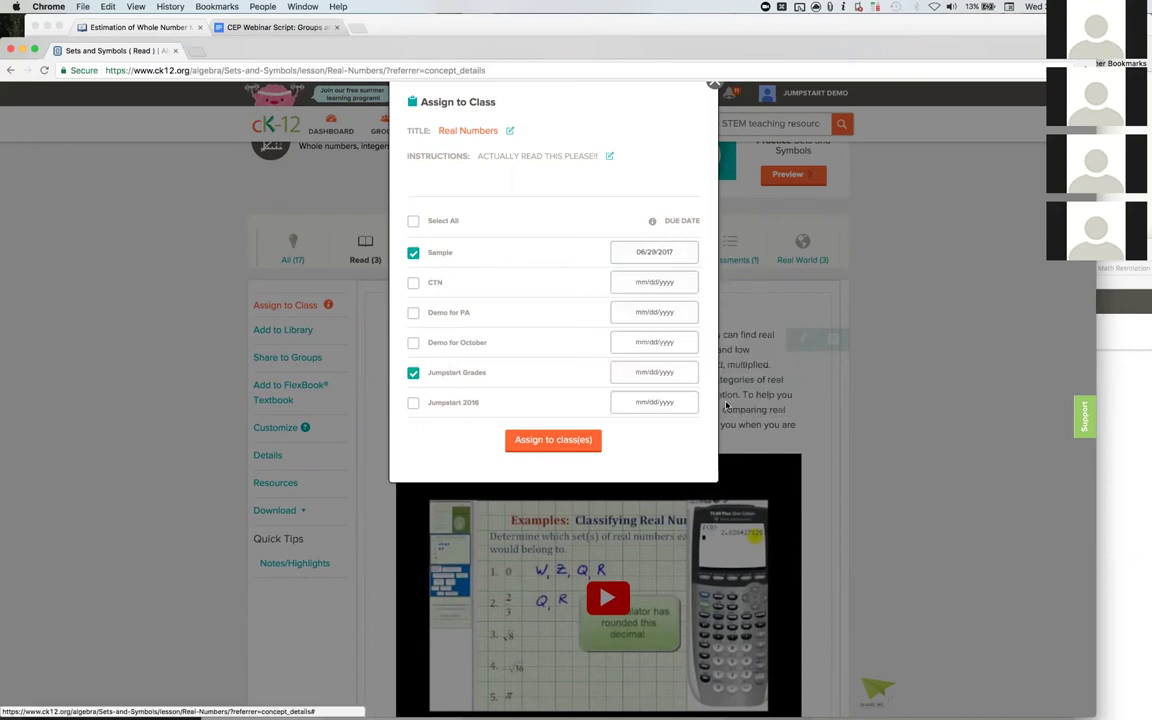
{"action": "left_click", "coordinate": [655, 371]}
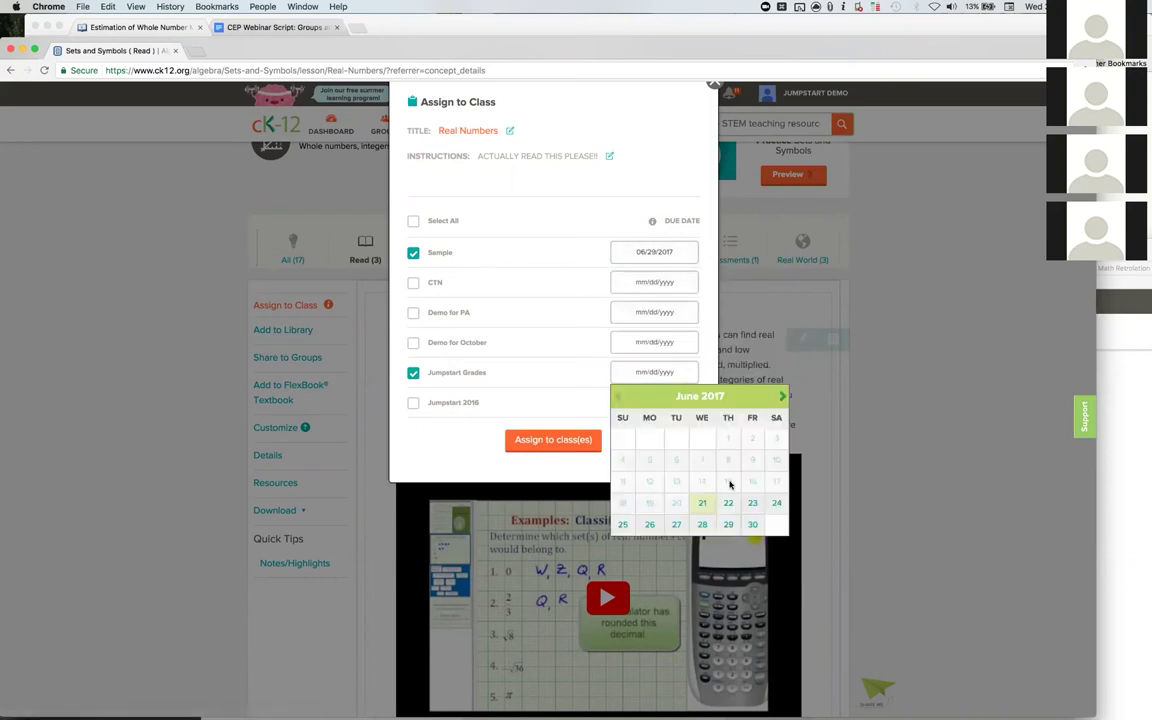
{"action": "left_click", "coordinate": [652, 524]}
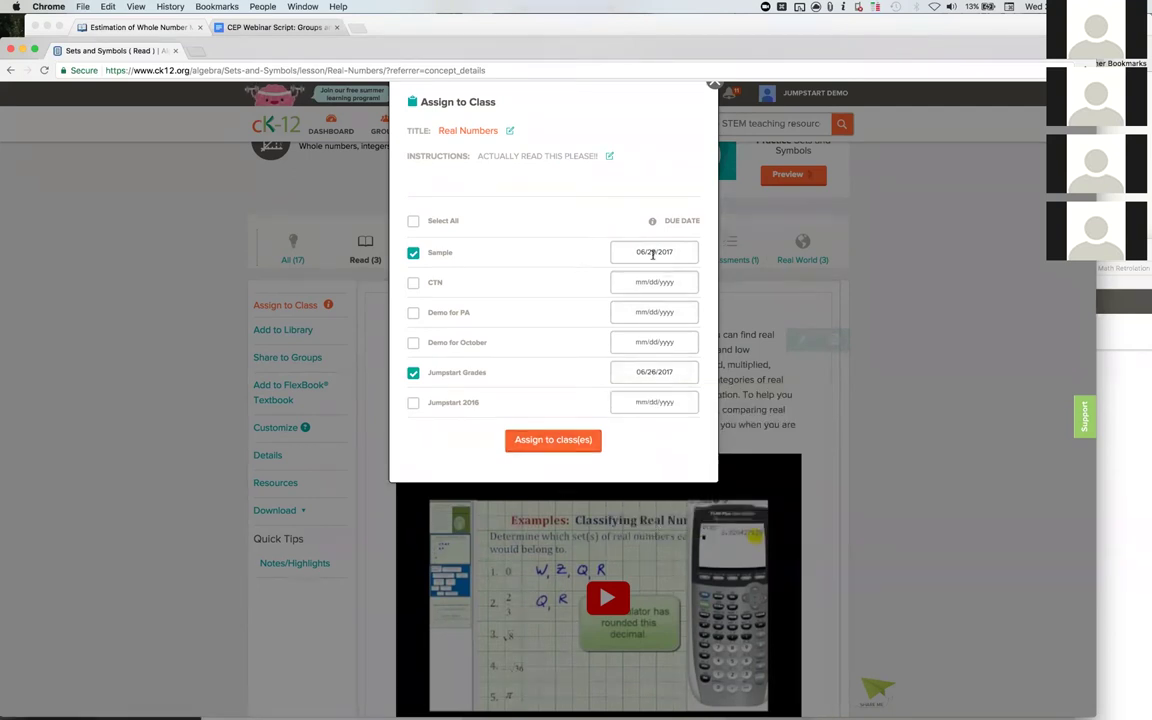
{"action": "left_click", "coordinate": [560, 441]}
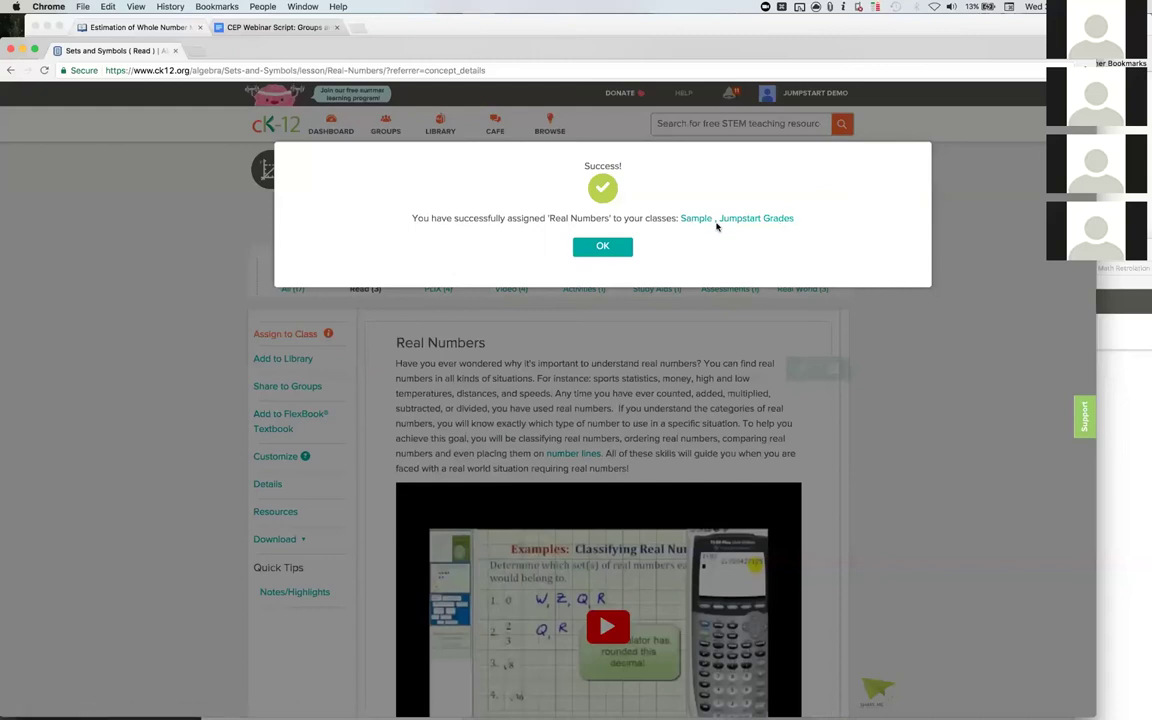
{"action": "left_click", "coordinate": [612, 248]}
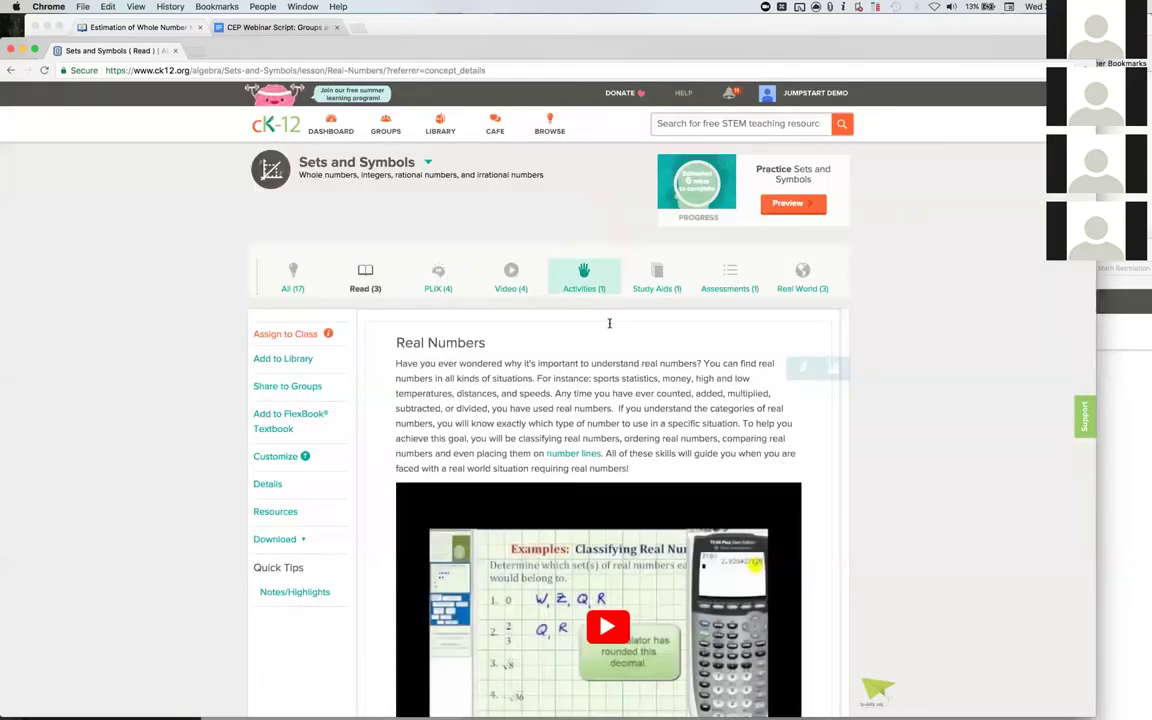
- From all Sets and Symbols content, open the Number System PLIX and move the purple bubble's red point into the small black circle
{"action": "left_click", "coordinate": [297, 288]}
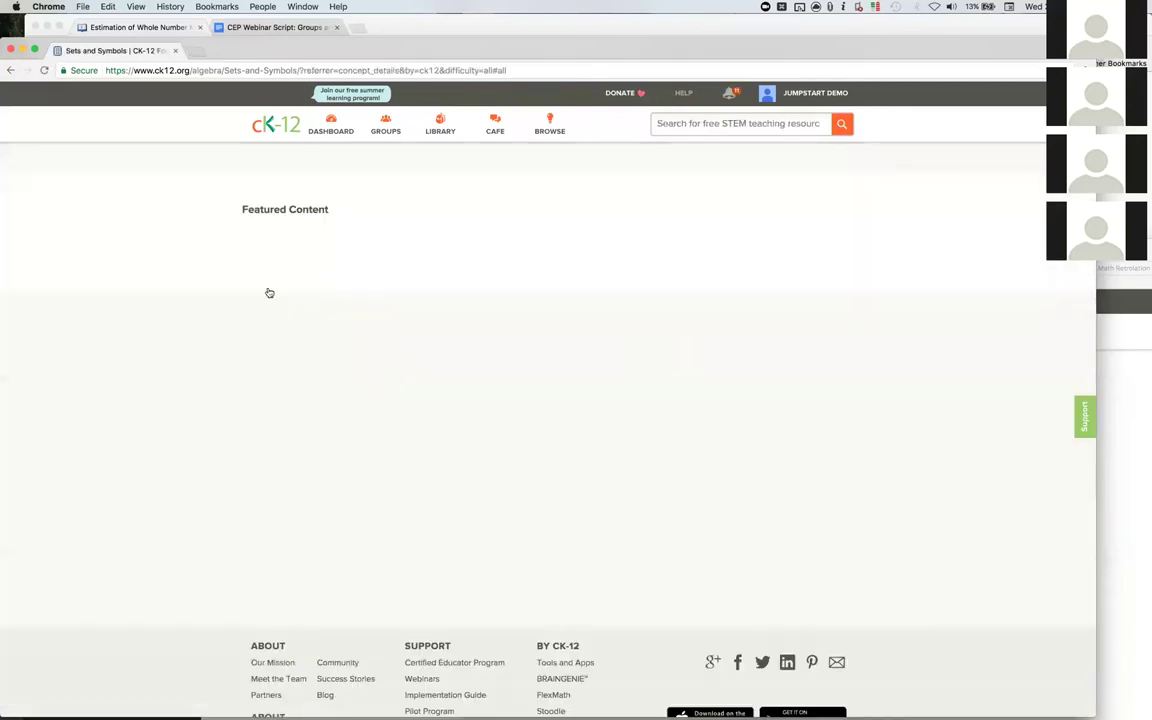
{"action": "scroll", "coordinate": [560, 478], "scroll_direction": "down", "scroll_amount": 1}
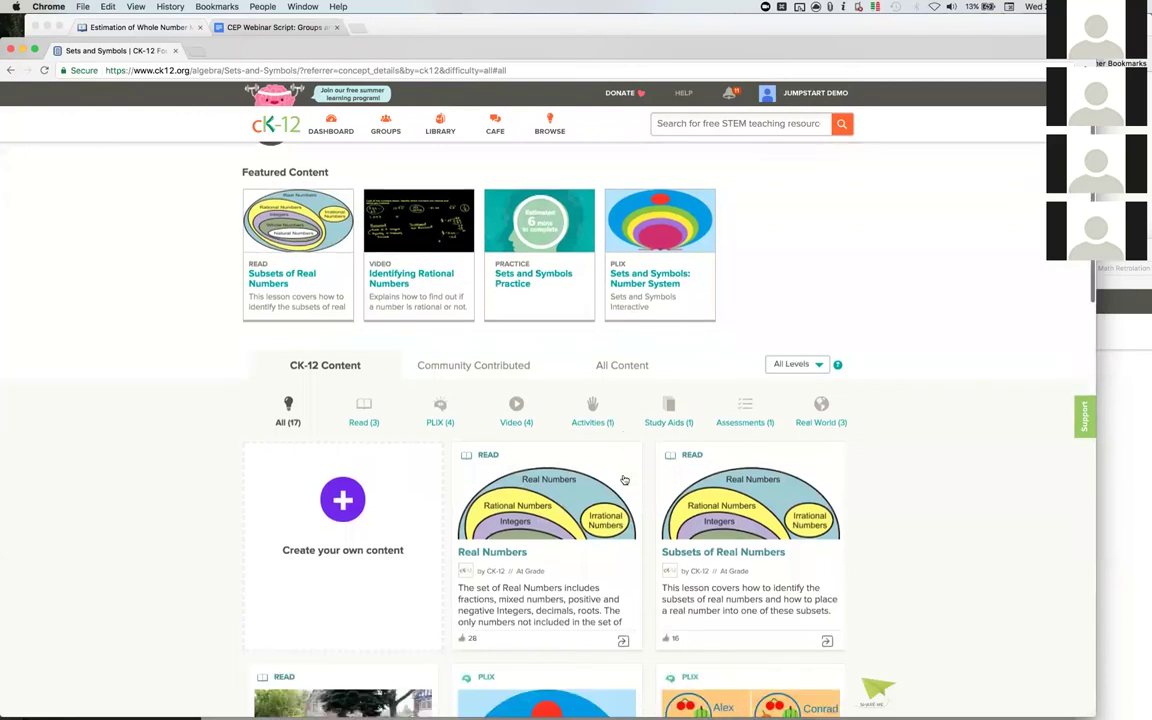
{"action": "scroll", "coordinate": [623, 480], "scroll_direction": "down", "scroll_amount": 5}
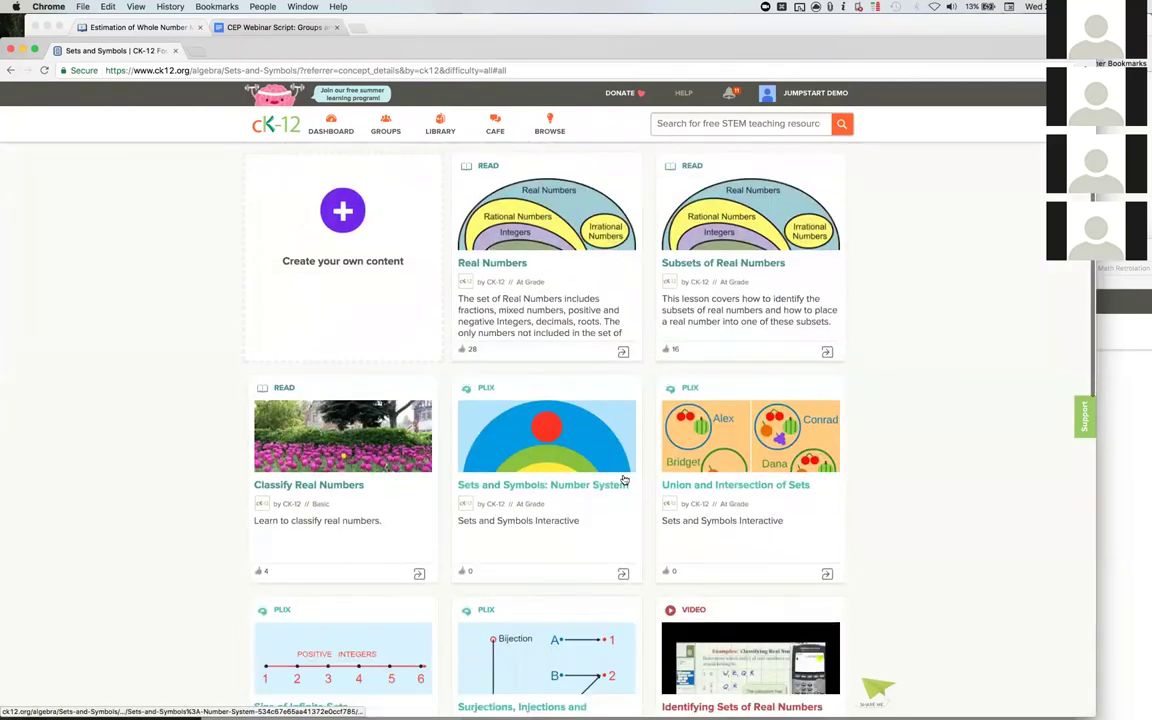
{"action": "left_click", "coordinate": [604, 404]}
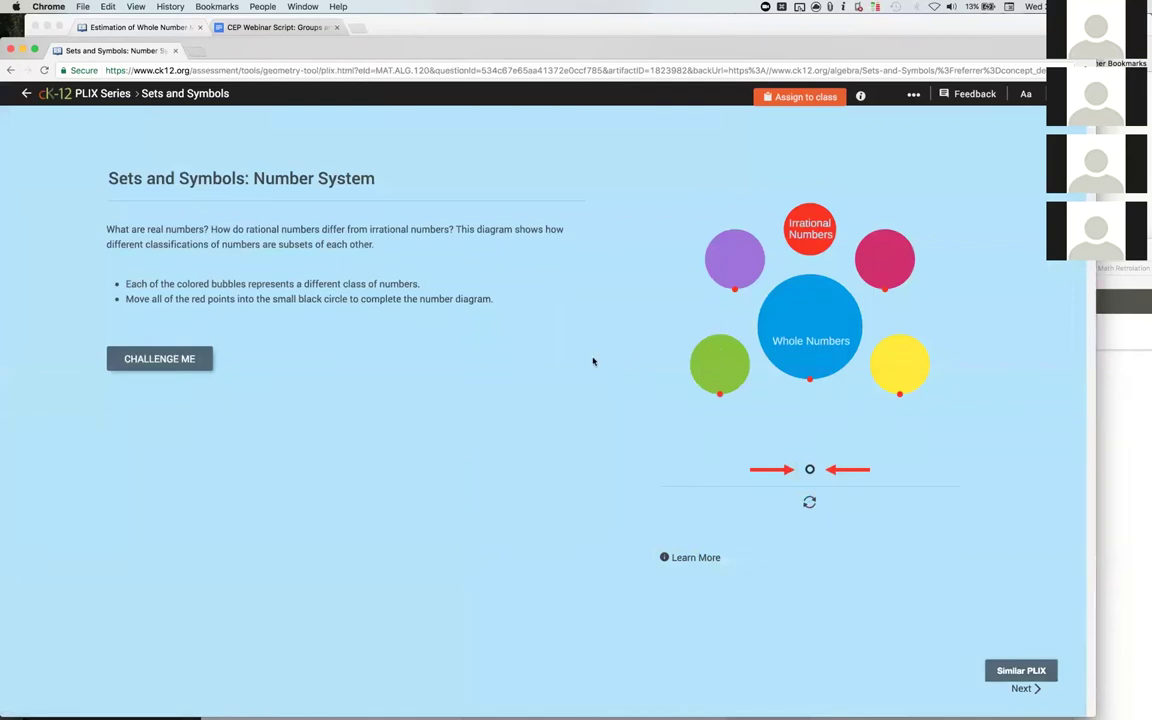
{"action": "left_click_drag", "start_coordinate": [733, 290], "coordinate": [809, 469]}
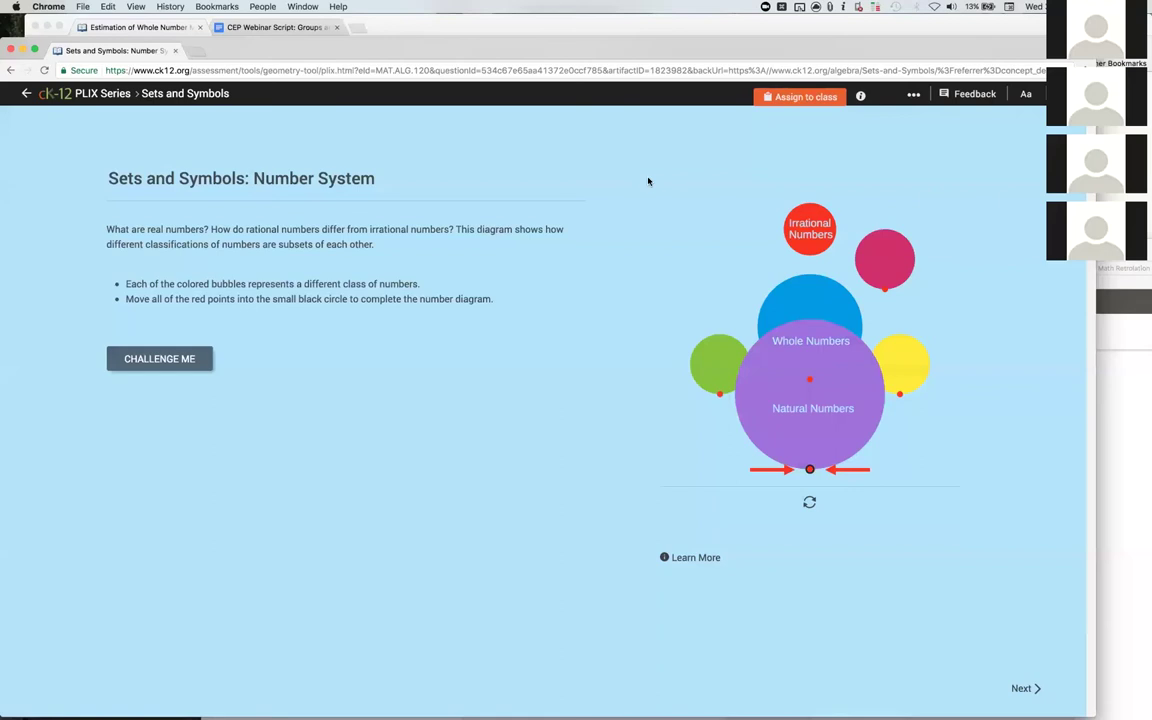
- Start assigning the PLIX to Jumpstart Grades with the instructions "PLAY WITH THIS" and the due date 06/28/2017
{"action": "left_click", "coordinate": [806, 97]}
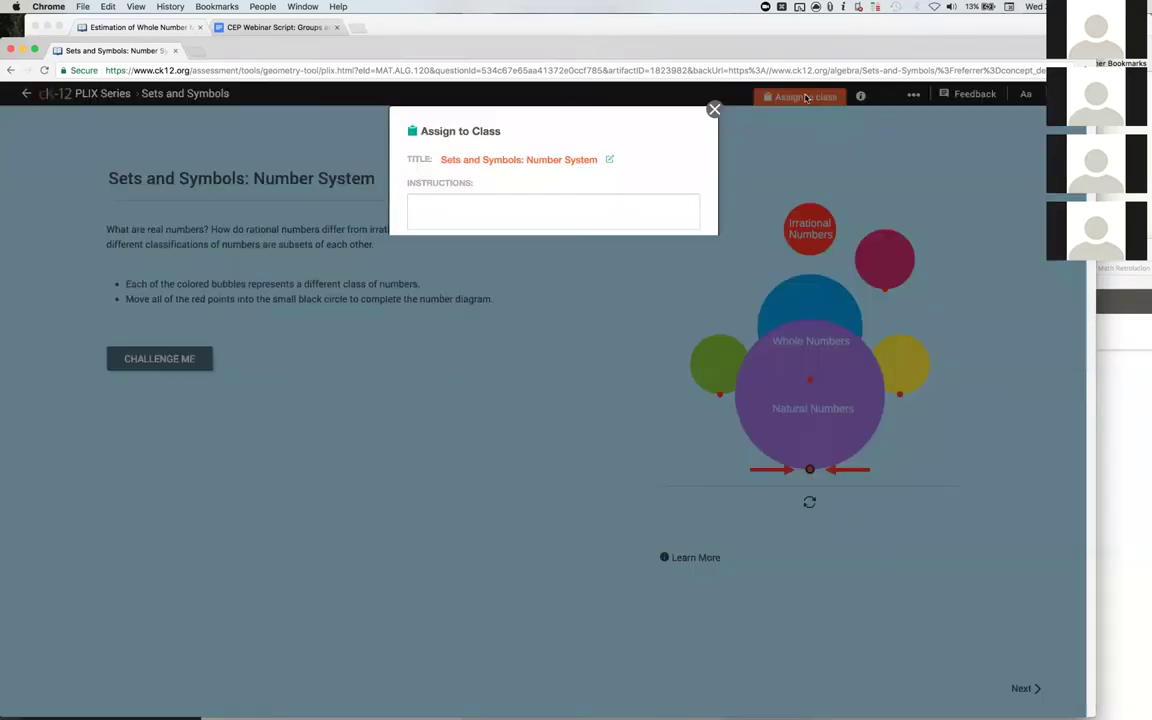
{"action": "left_click", "coordinate": [546, 208]}
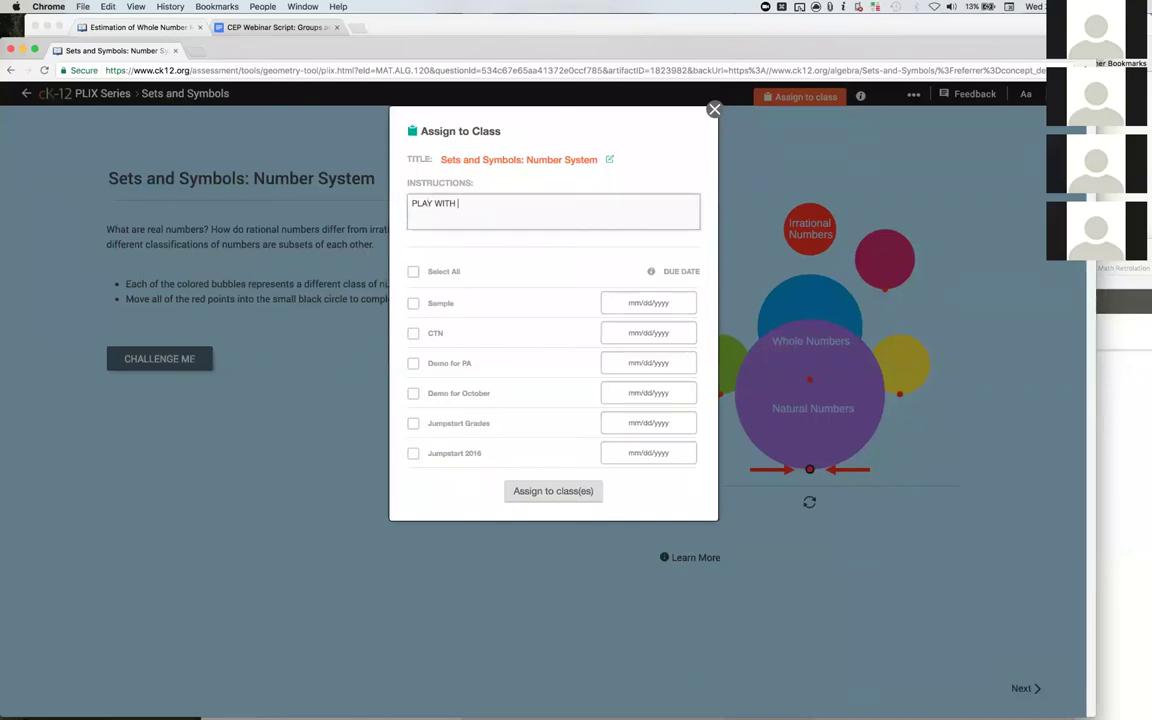
{"action": "left_click", "coordinate": [416, 307]}
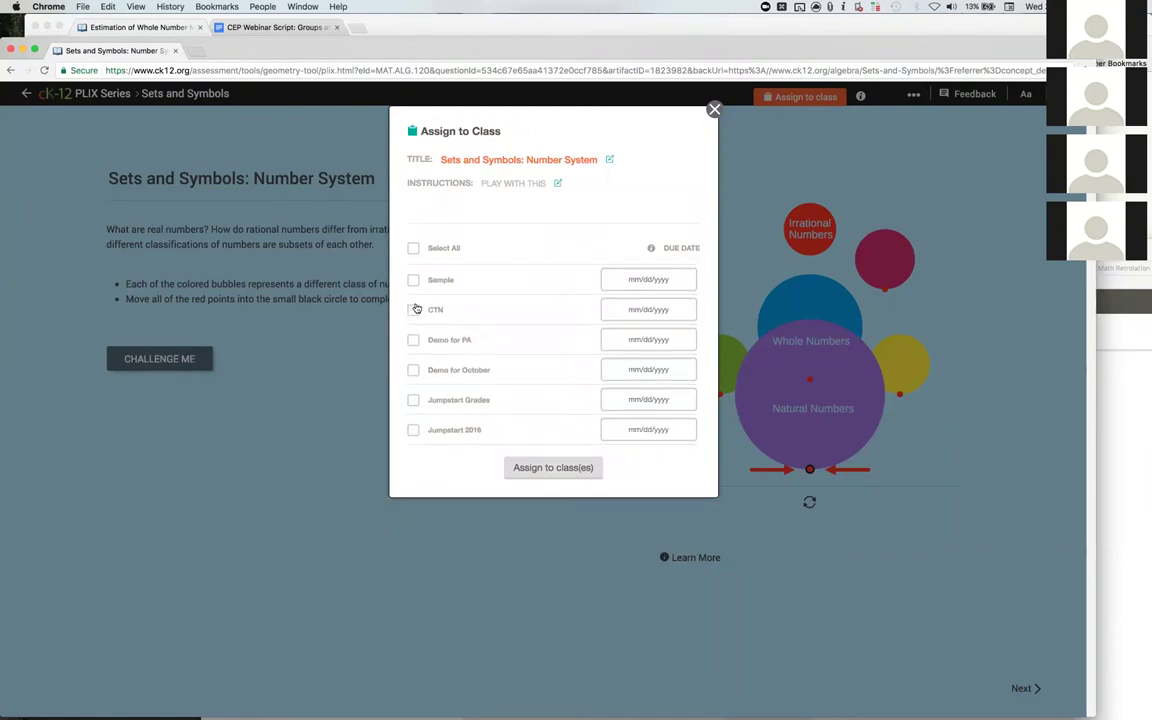
{"action": "left_click", "coordinate": [413, 401]}
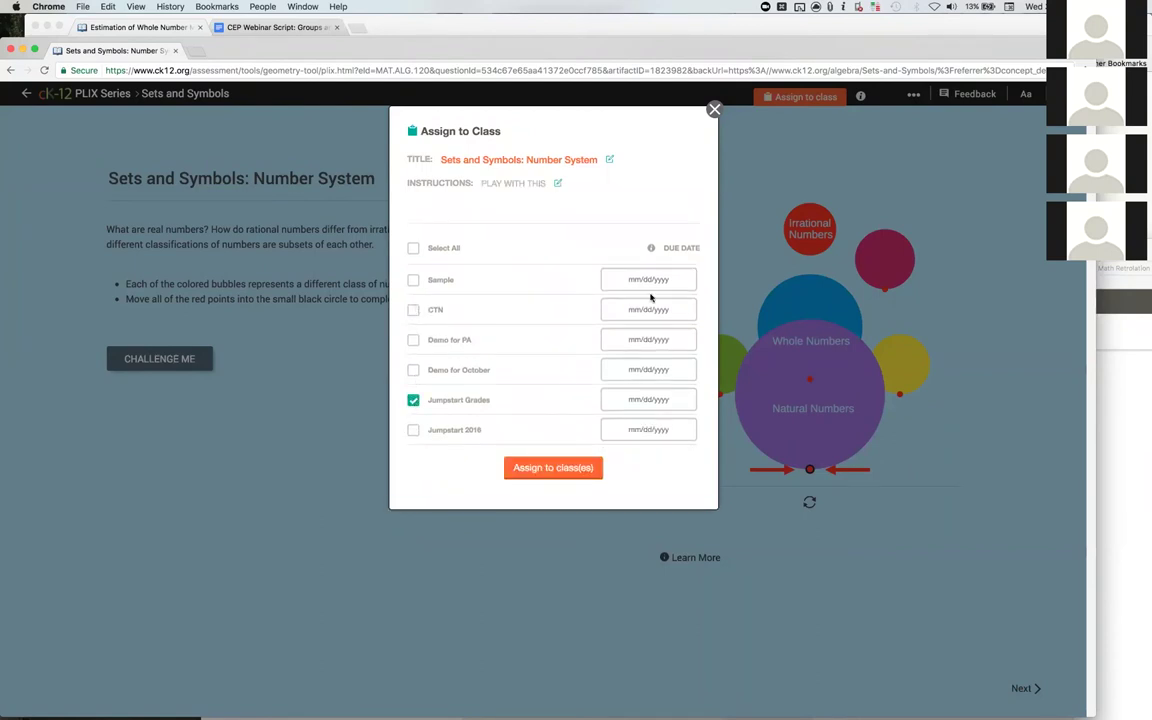
{"action": "left_click", "coordinate": [648, 399]}
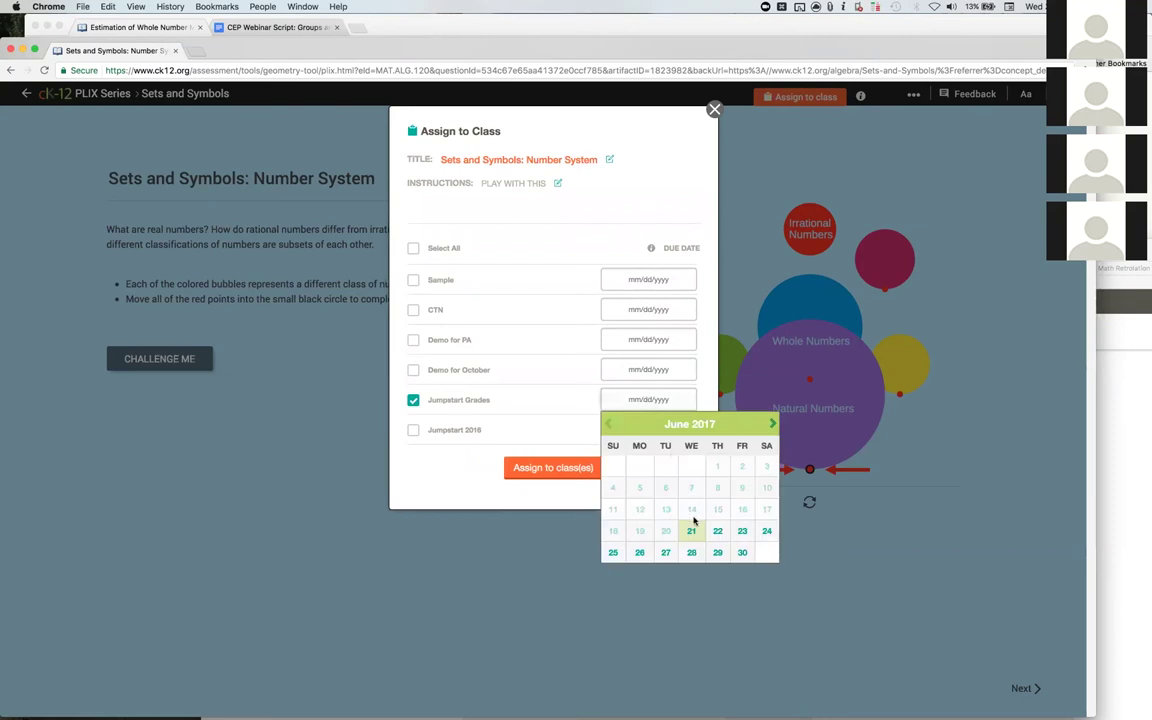
{"action": "left_click", "coordinate": [691, 552]}
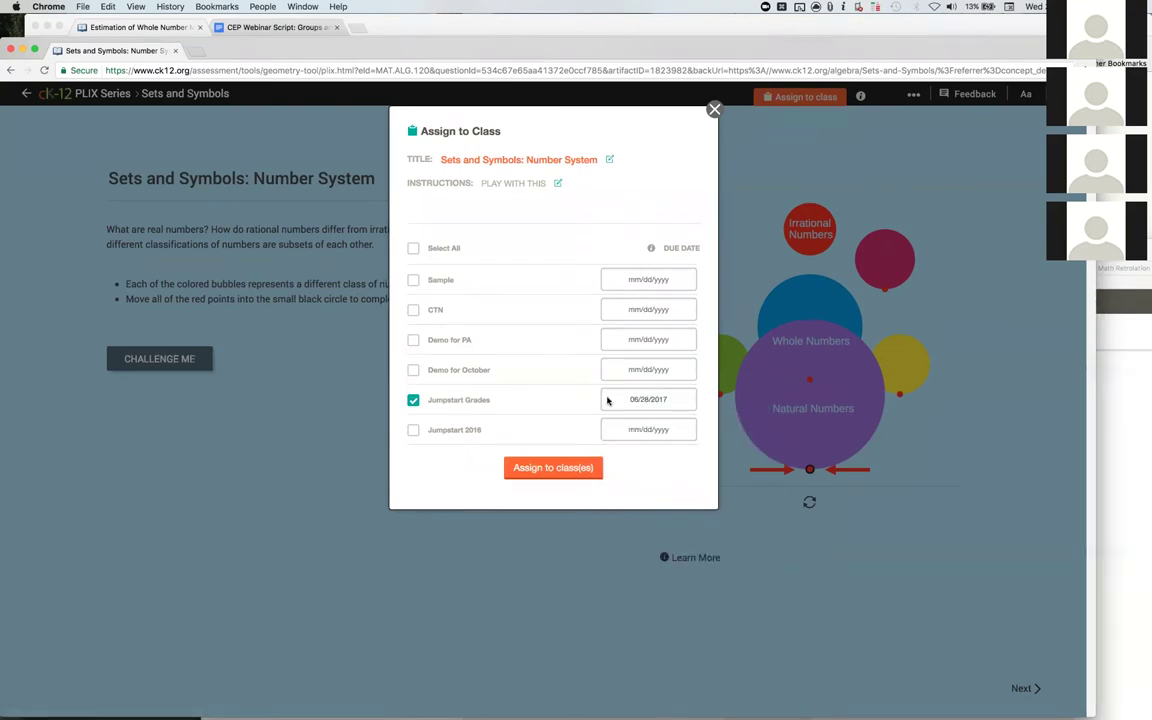
- Include the Sample class with the due date 06/29/2017 and assign the PLIX to both classes
{"action": "left_click", "coordinate": [414, 280]}
{"action": "left_click", "coordinate": [648, 281]}
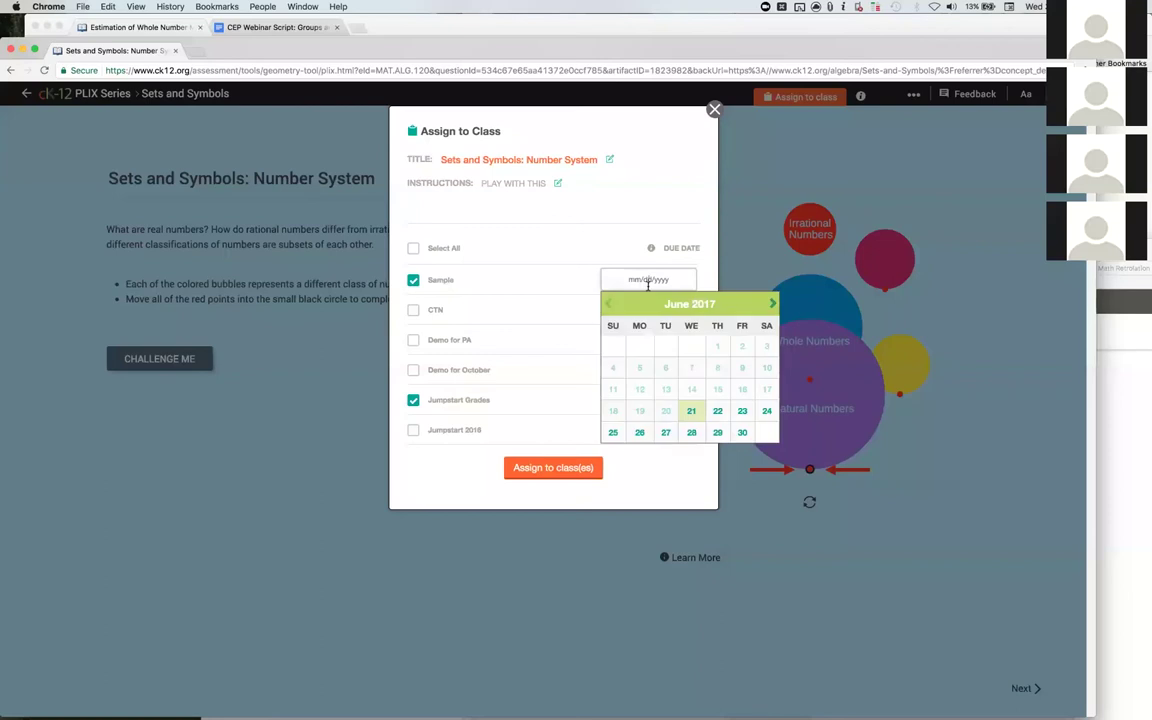
{"action": "left_click", "coordinate": [717, 432]}
{"action": "left_click", "coordinate": [580, 468]}
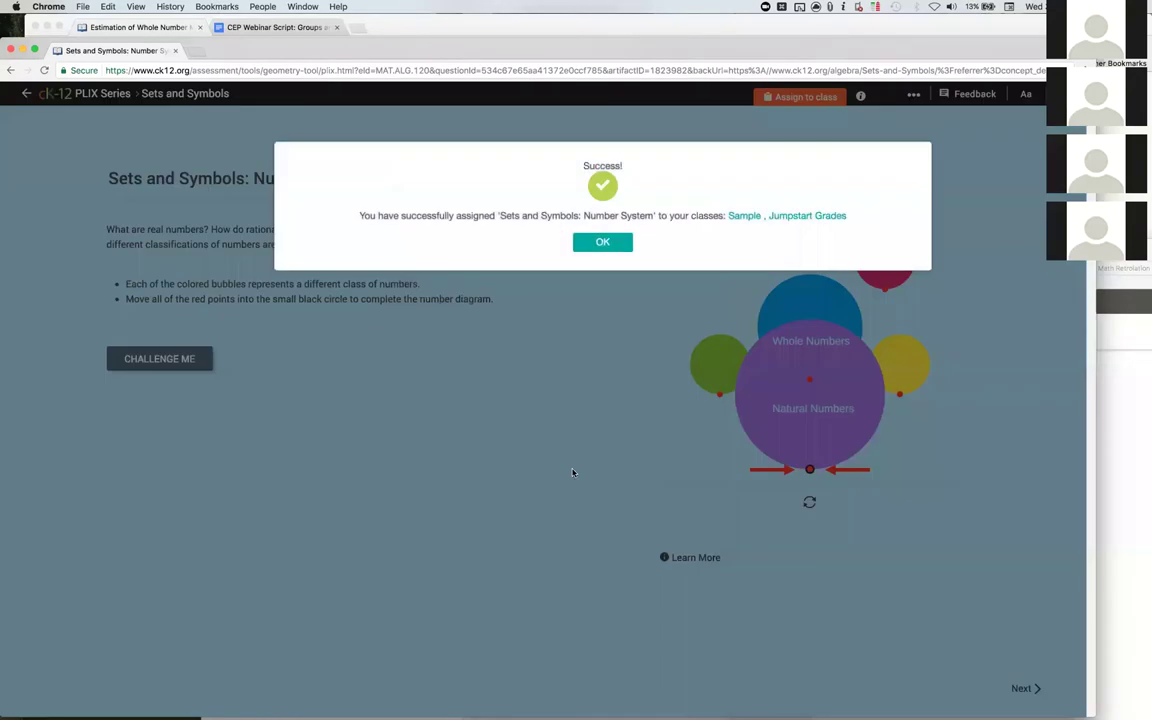
{"action": "left_click", "coordinate": [610, 283]}
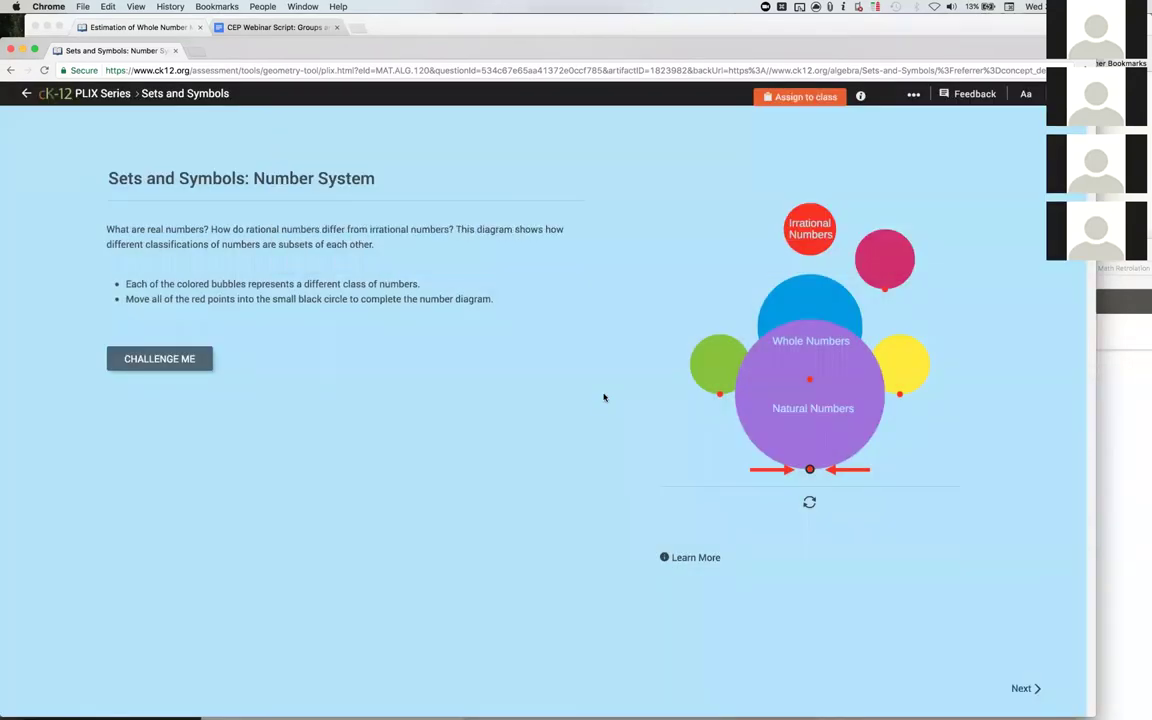
- Leave the Number System PLIX, return to the teacher home page and open the Physics simulations
{"action": "left_click", "coordinate": [30, 94]}
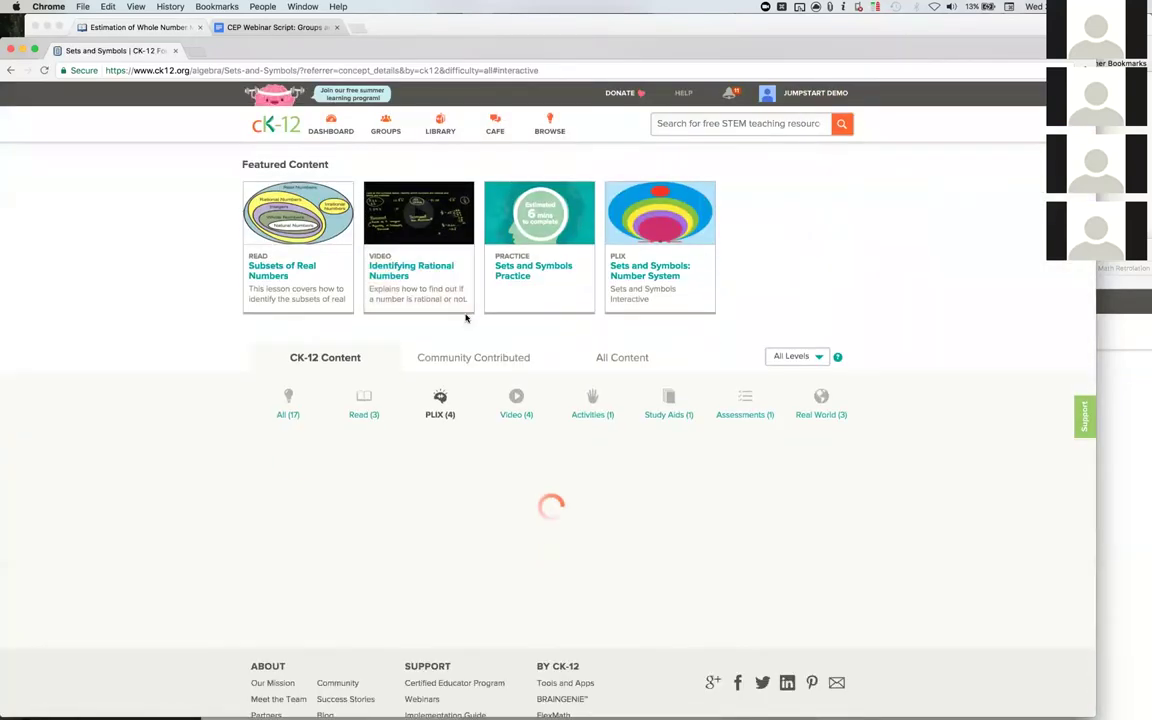
{"action": "left_click", "coordinate": [333, 129]}
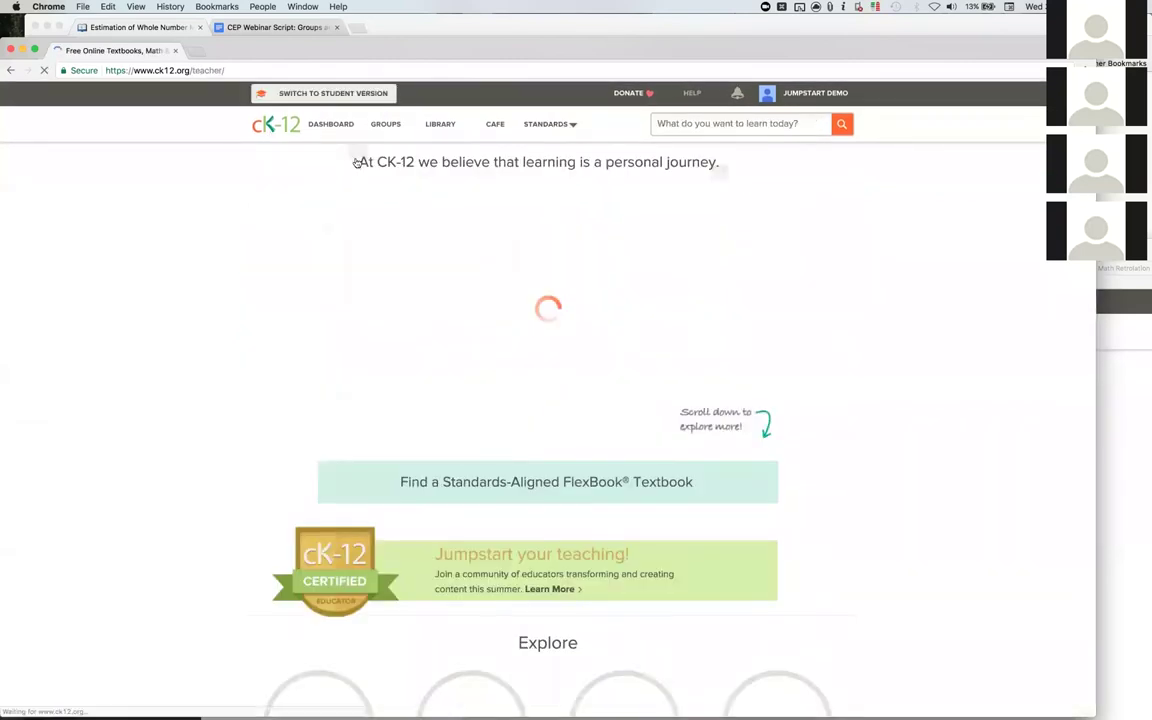
{"action": "scroll", "coordinate": [445, 230], "scroll_direction": "down", "scroll_amount": 3}
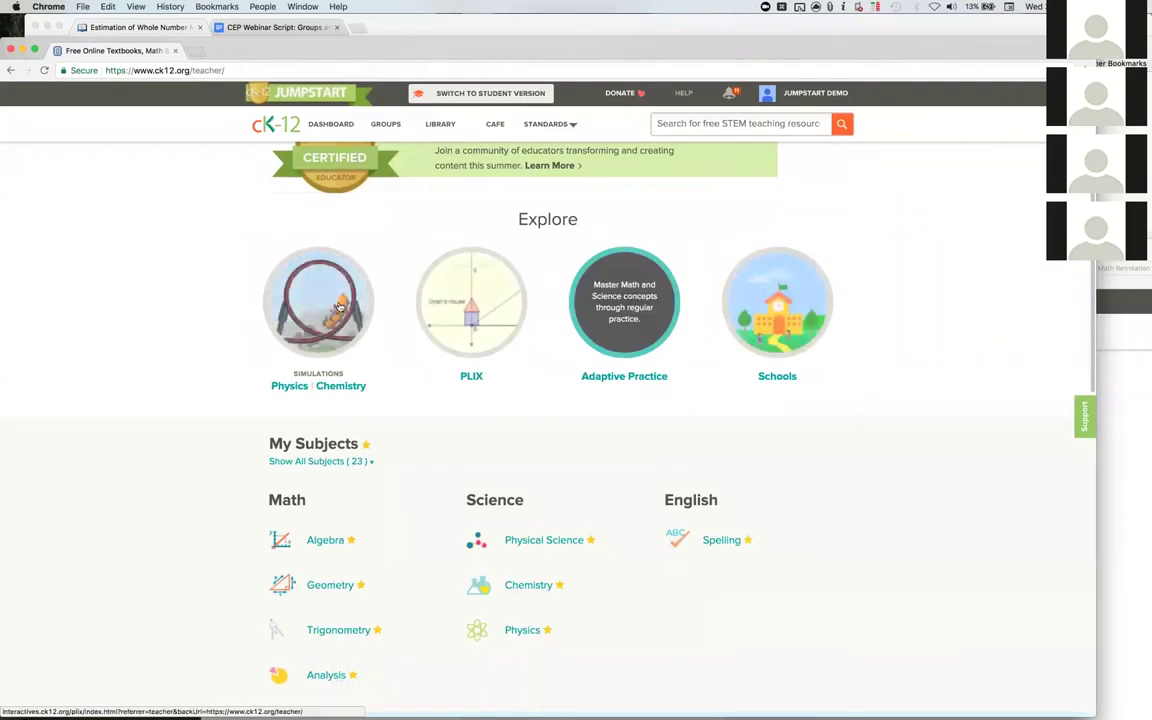
{"action": "left_click", "coordinate": [288, 387]}
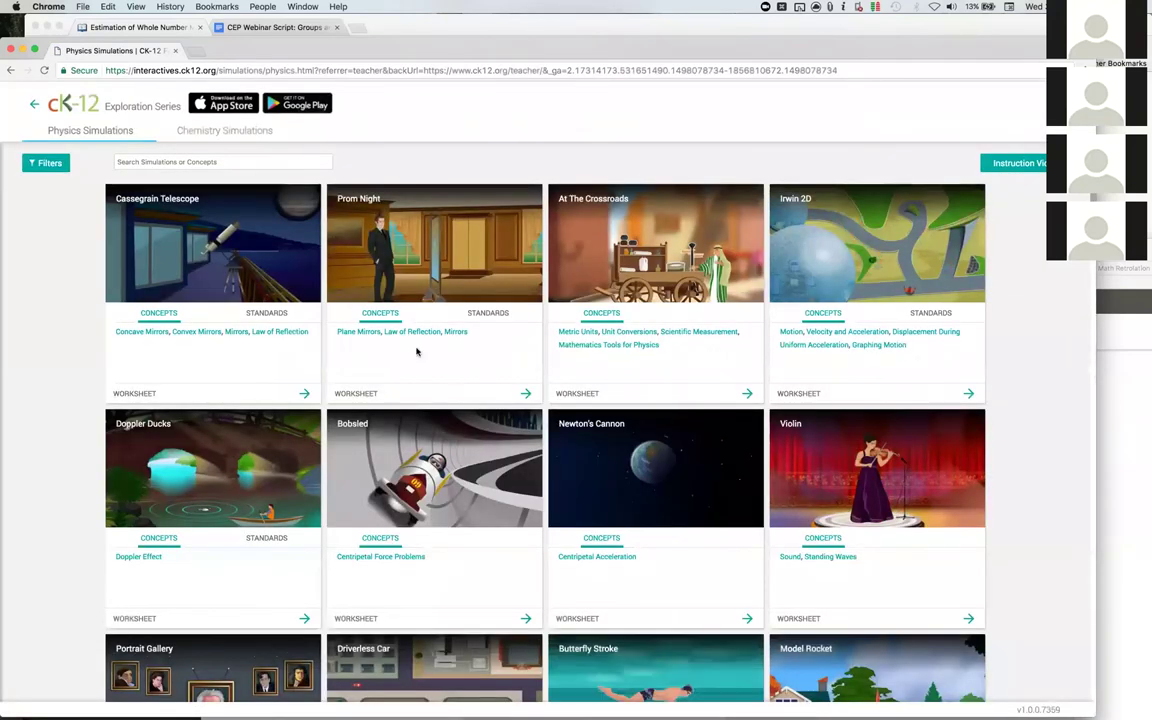
- Preview the Plane Mirrors concept of the Prom Night simulation, close the preview and open Prom Night
{"action": "left_click", "coordinate": [367, 335]}
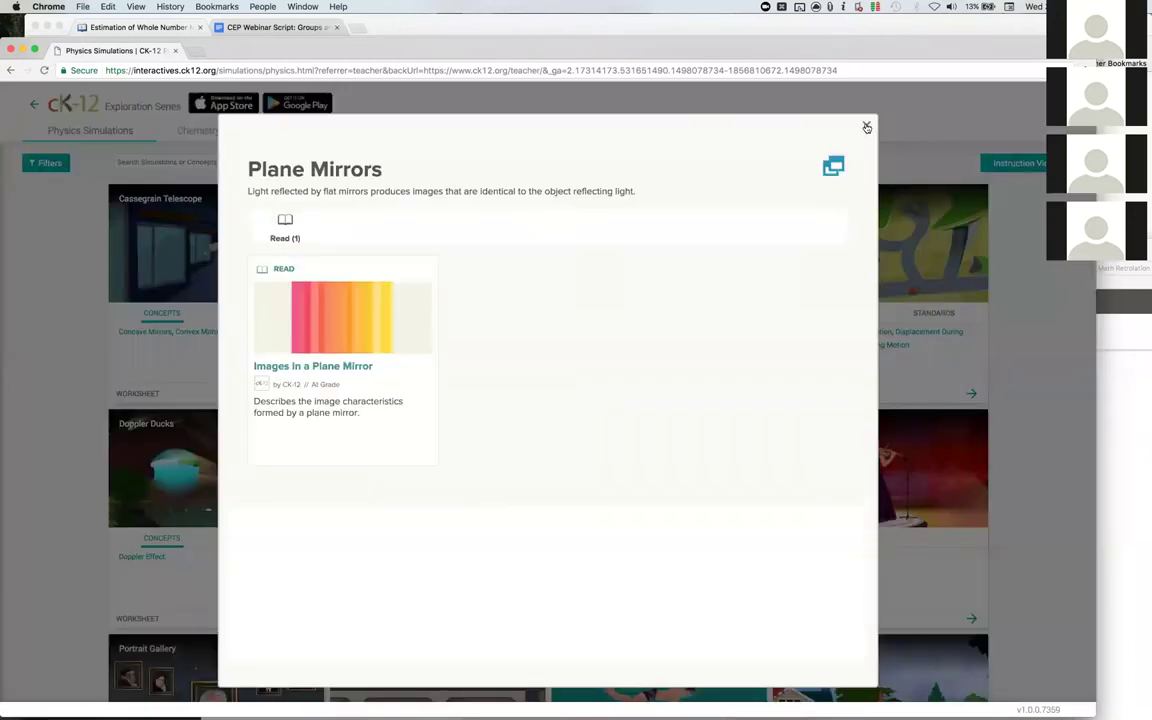
{"action": "left_click", "coordinate": [866, 127]}
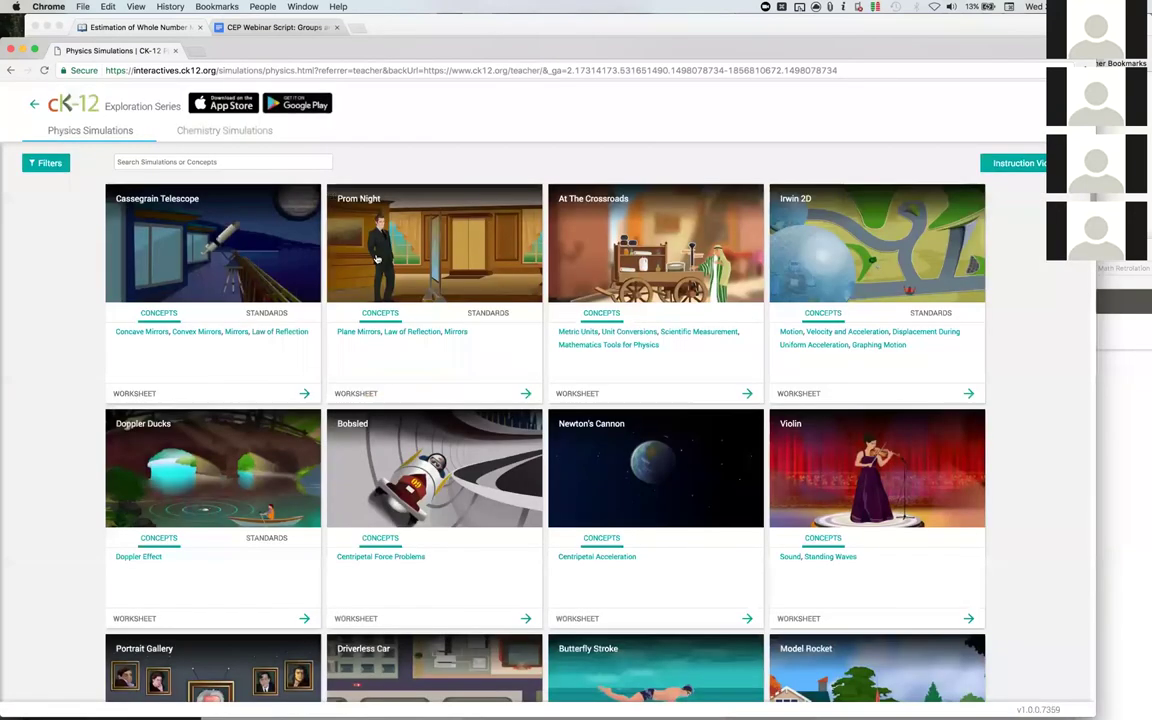
{"action": "left_click", "coordinate": [410, 235]}
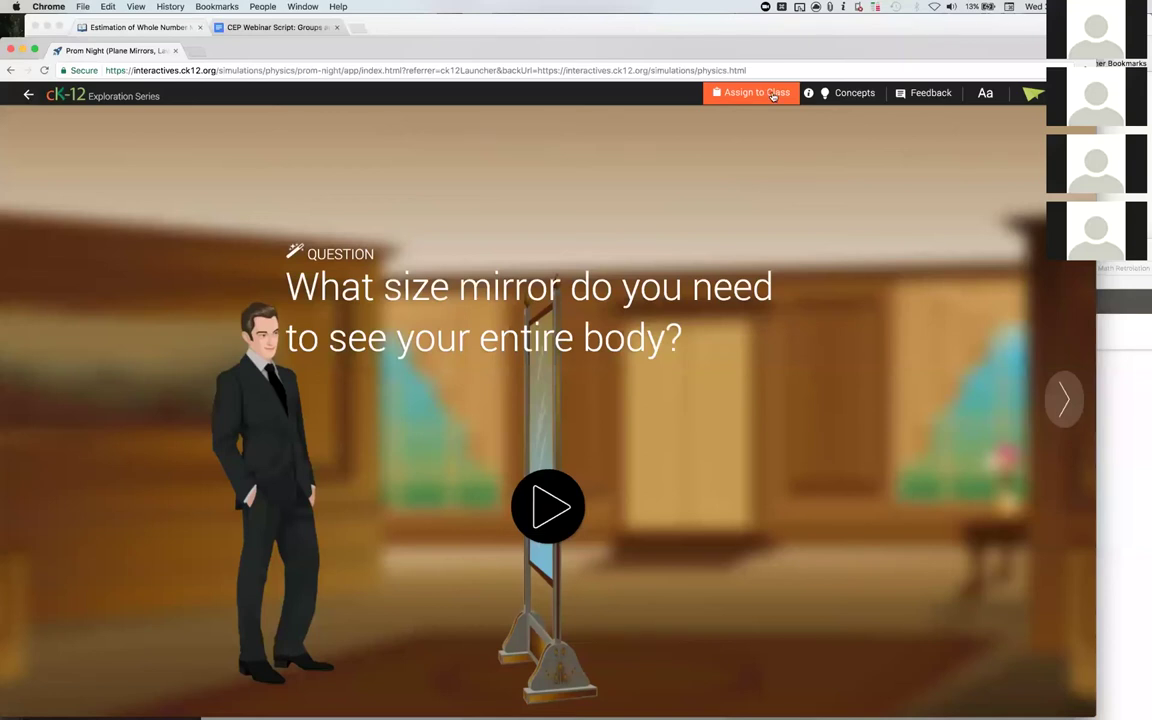
- Assign Prom Night to the Sample and Jumpstart Grades classes with the instructions "THIS IS WAY COOL" and no due date
{"action": "left_click", "coordinate": [773, 95]}
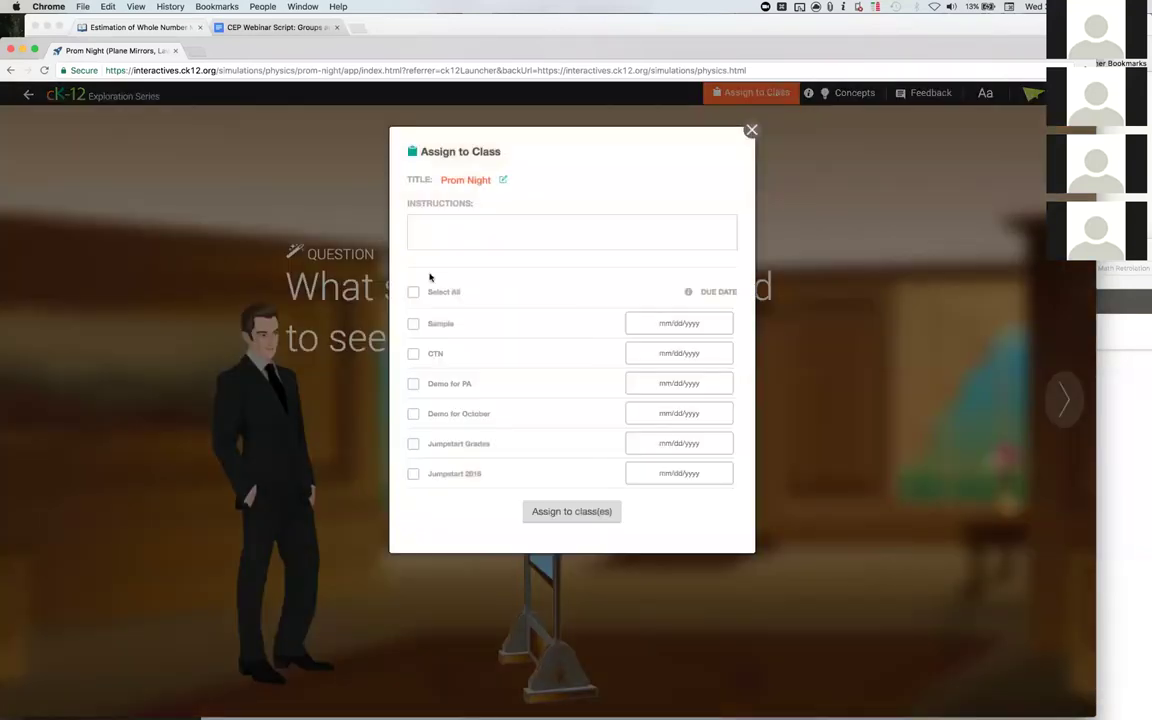
{"action": "type", "text": "THIS IS WAY COOL"}
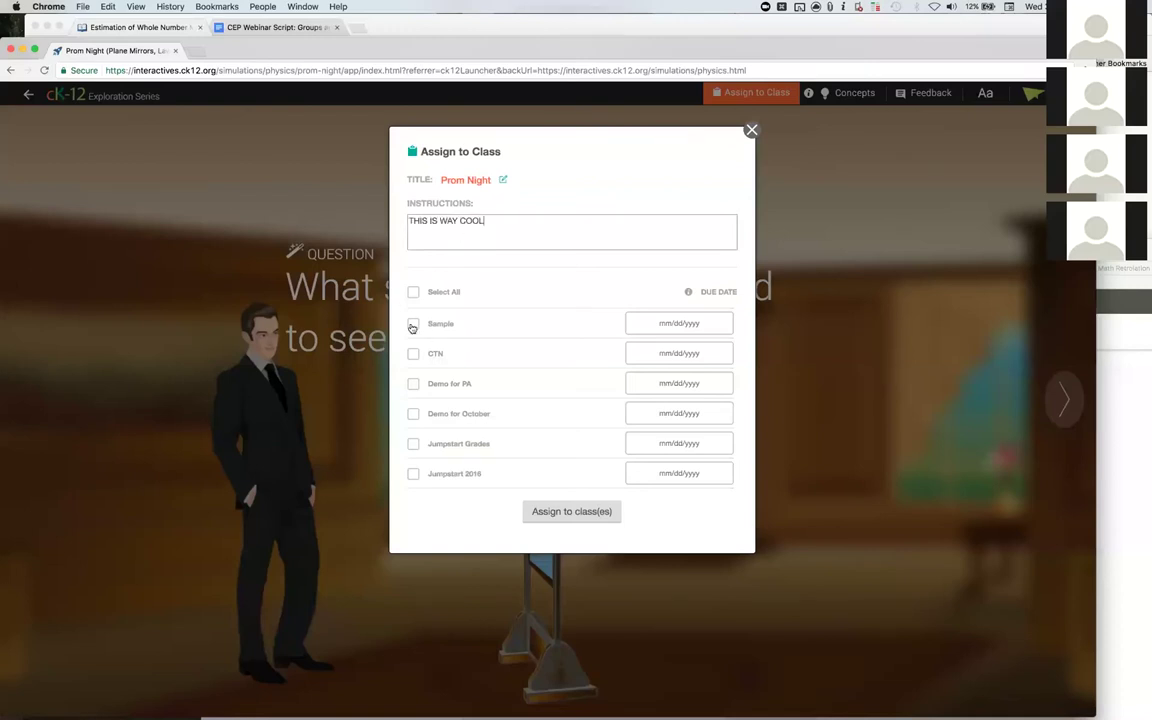
{"action": "left_click", "coordinate": [411, 324]}
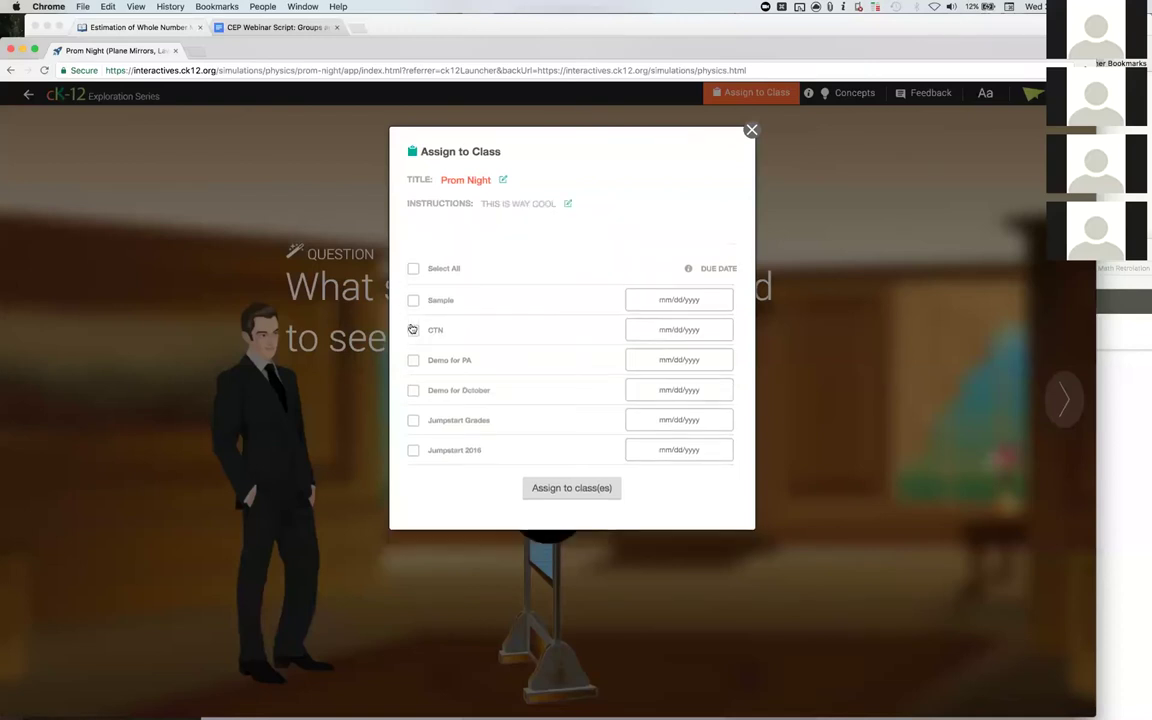
{"action": "left_click", "coordinate": [413, 301]}
{"action": "left_click", "coordinate": [416, 423]}
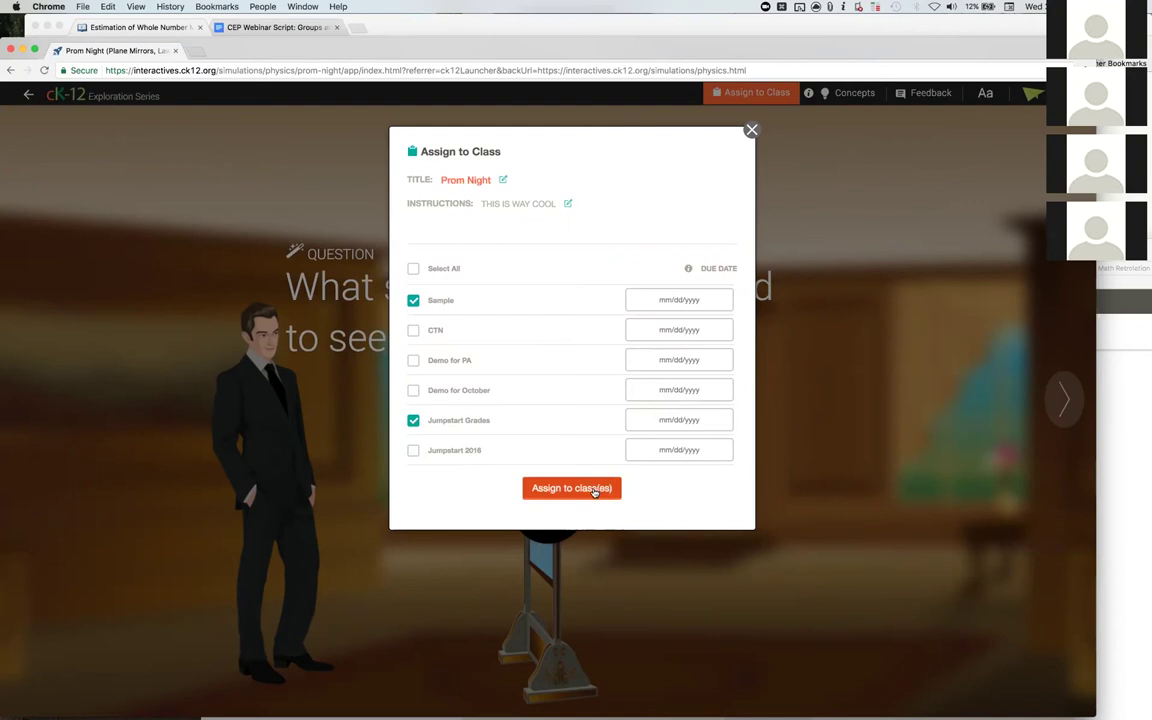
{"action": "left_click", "coordinate": [594, 489]}
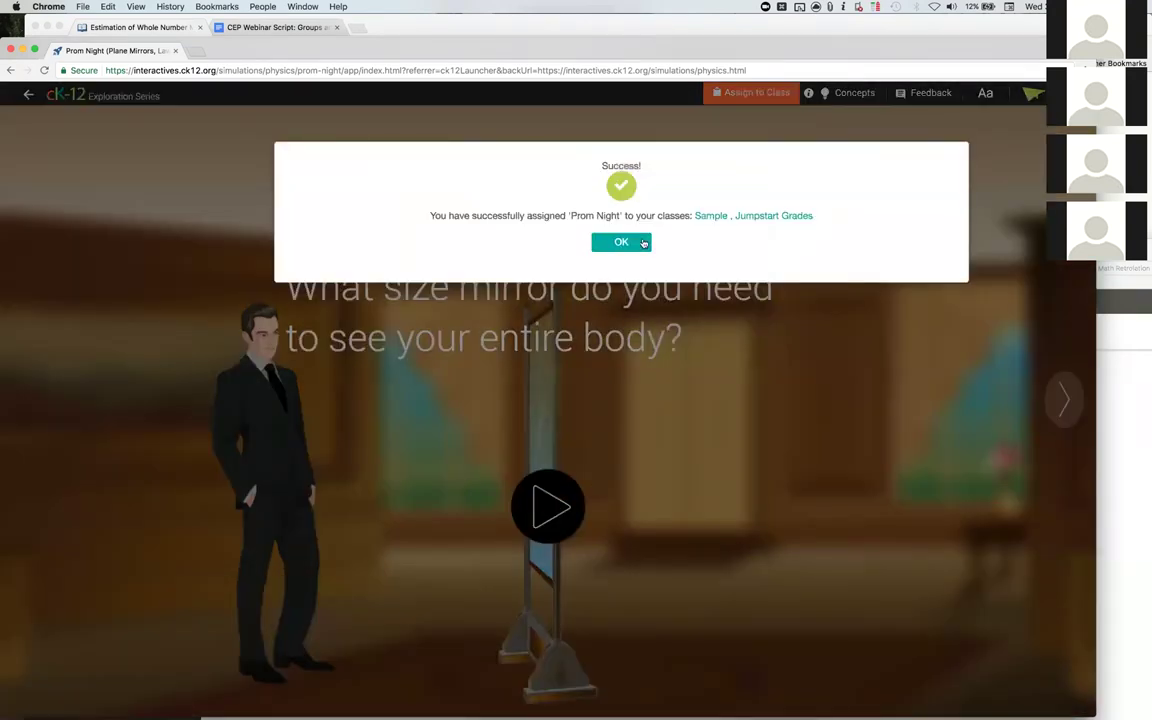
{"action": "left_click", "coordinate": [644, 243]}
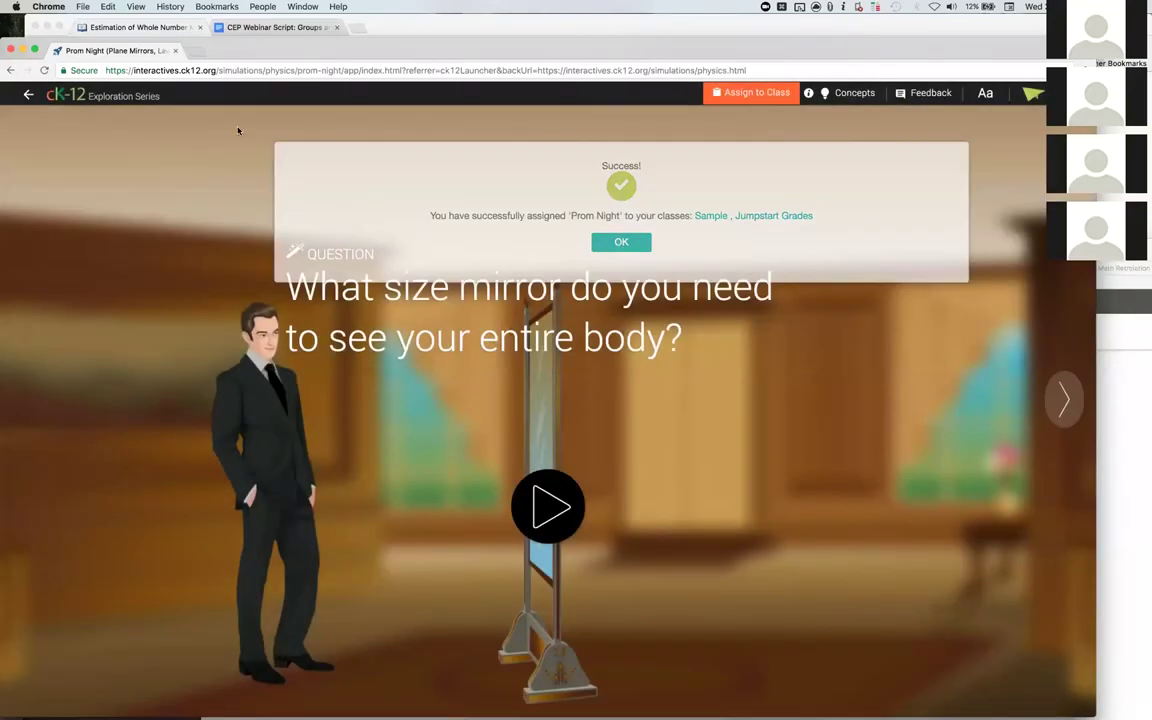
- Search the web for "ck12" and open the CK-12 site from the results
{"action": "left_click", "coordinate": [145, 71]}
{"action": "type", "text": "ck"}
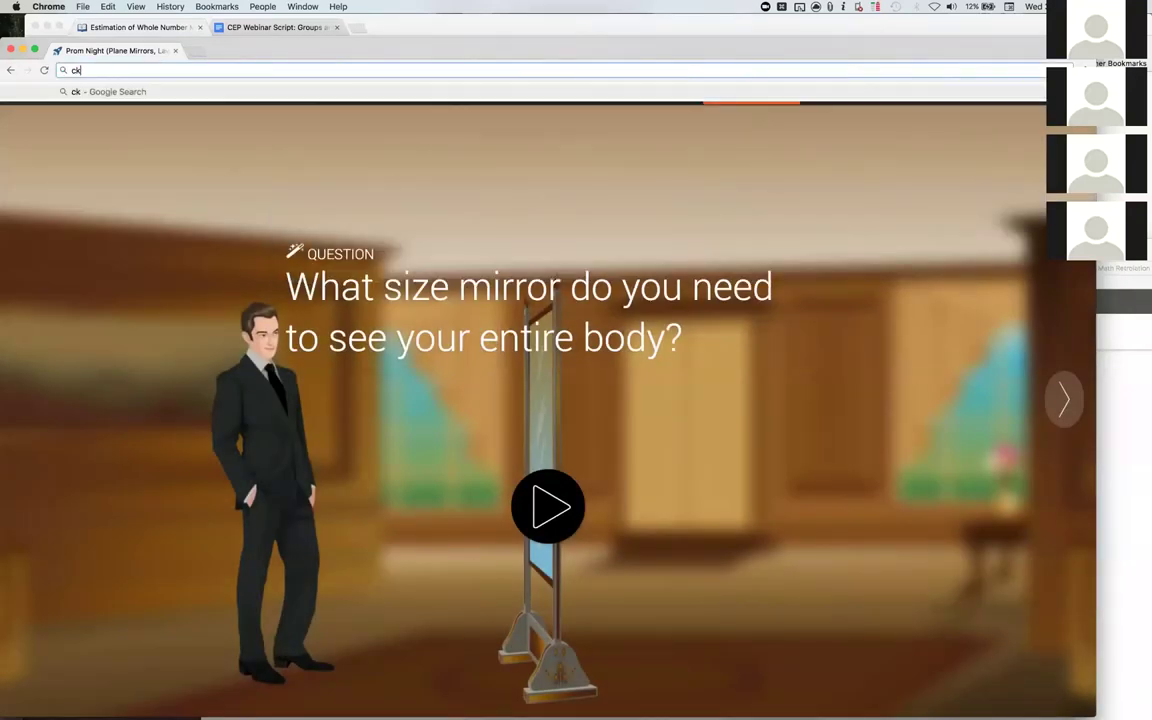
{"action": "type", "text": "12"}
{"action": "key", "text": "Return"}
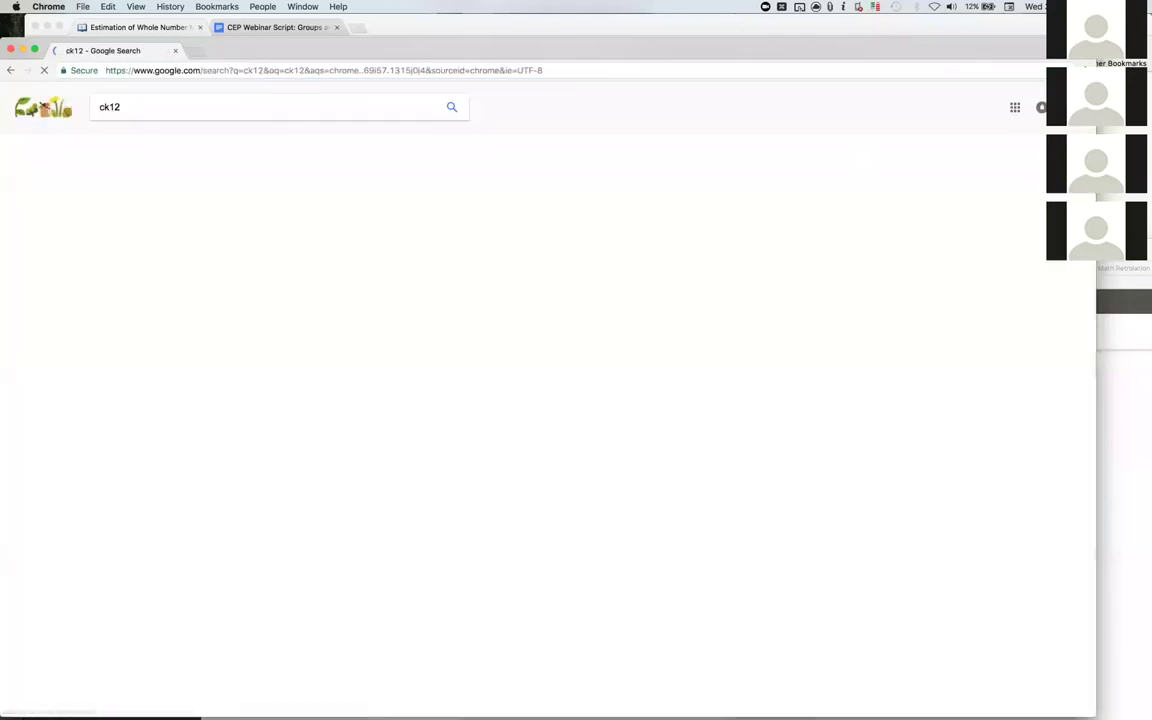
{"action": "left_click", "coordinate": [185, 193]}
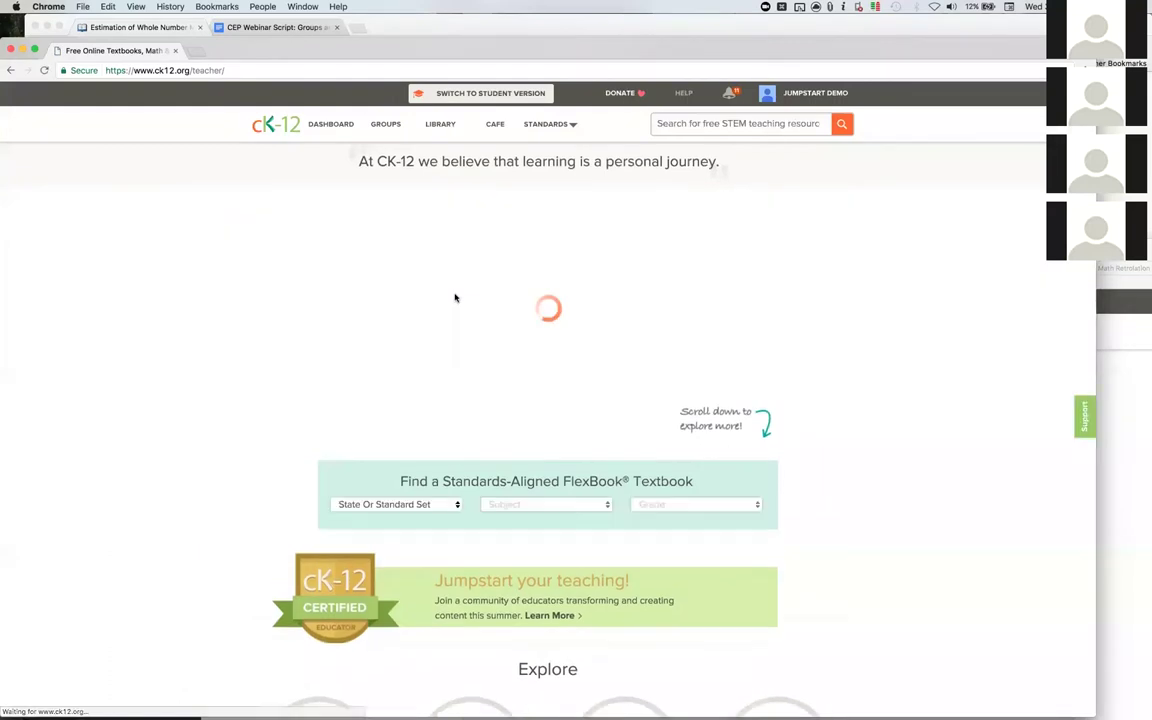
- Find the Jumpstart Grades class among the teacher's groups and open it
{"action": "left_click", "coordinate": [388, 127]}
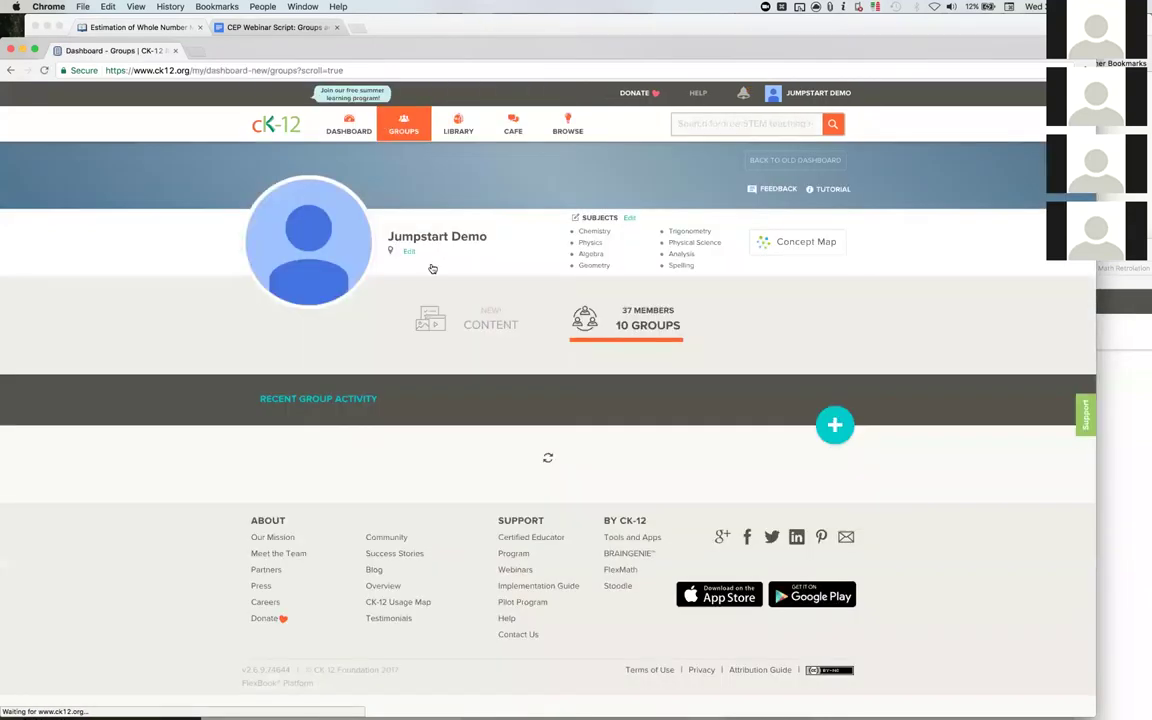
{"action": "scroll", "coordinate": [432, 267], "scroll_direction": "down", "scroll_amount": 5}
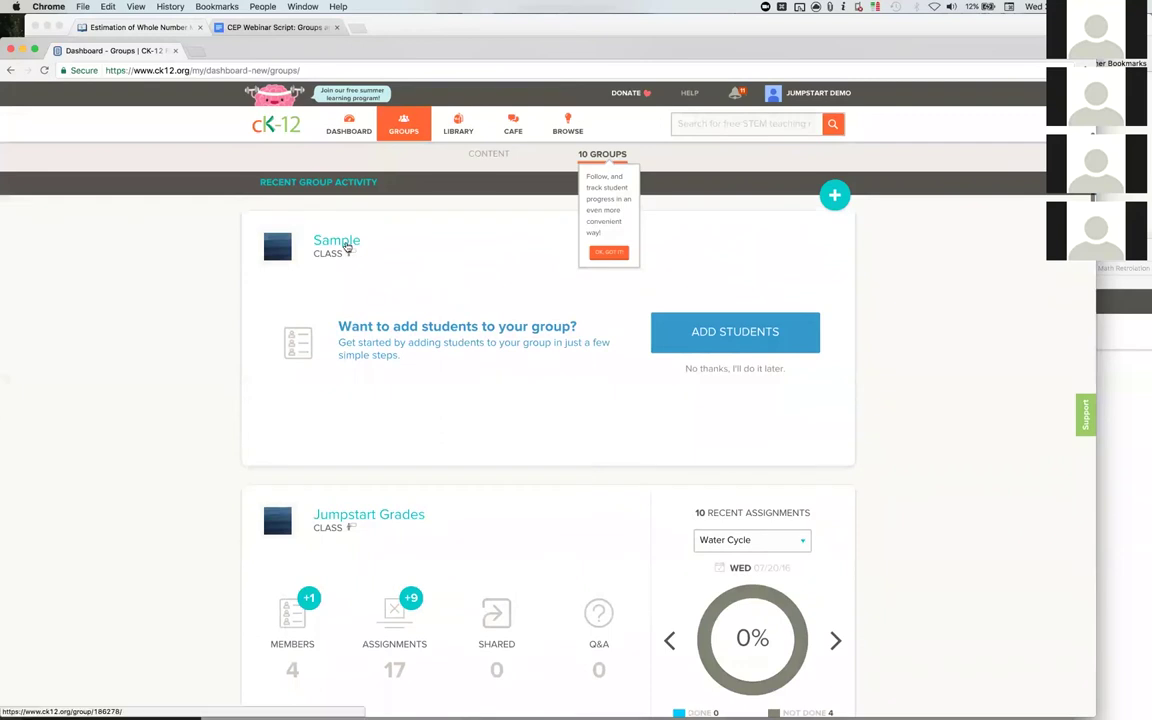
{"action": "scroll", "coordinate": [345, 246], "scroll_direction": "down", "scroll_amount": 2}
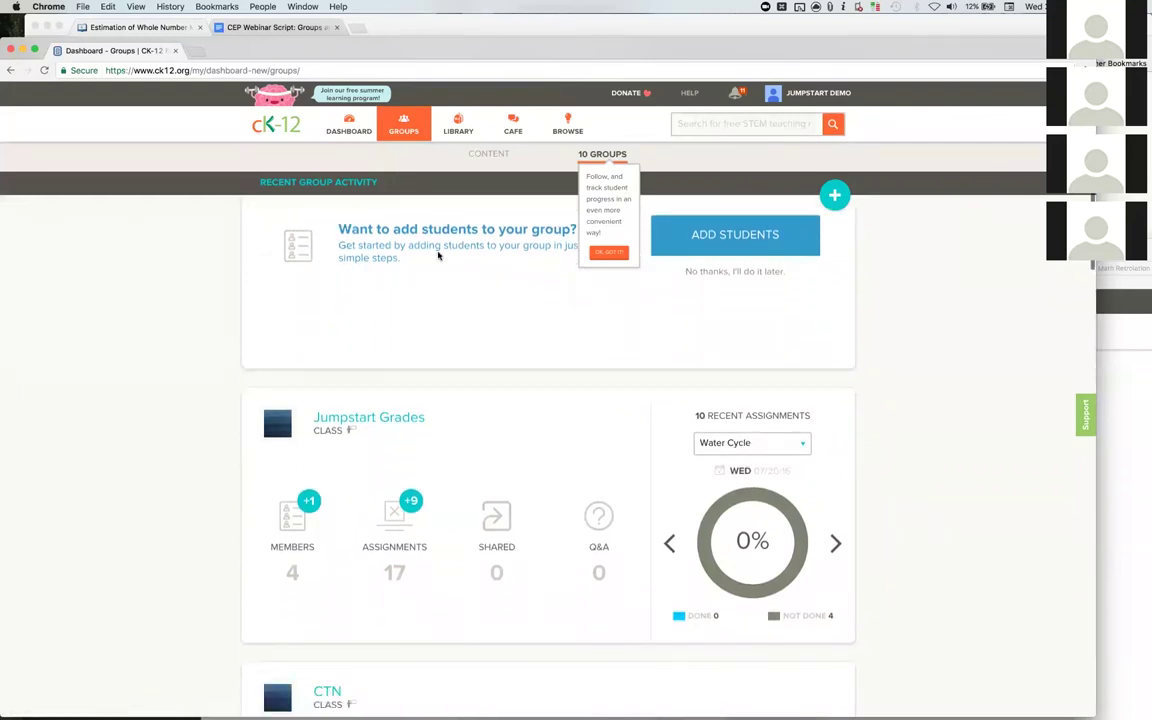
{"action": "left_click", "coordinate": [387, 420]}
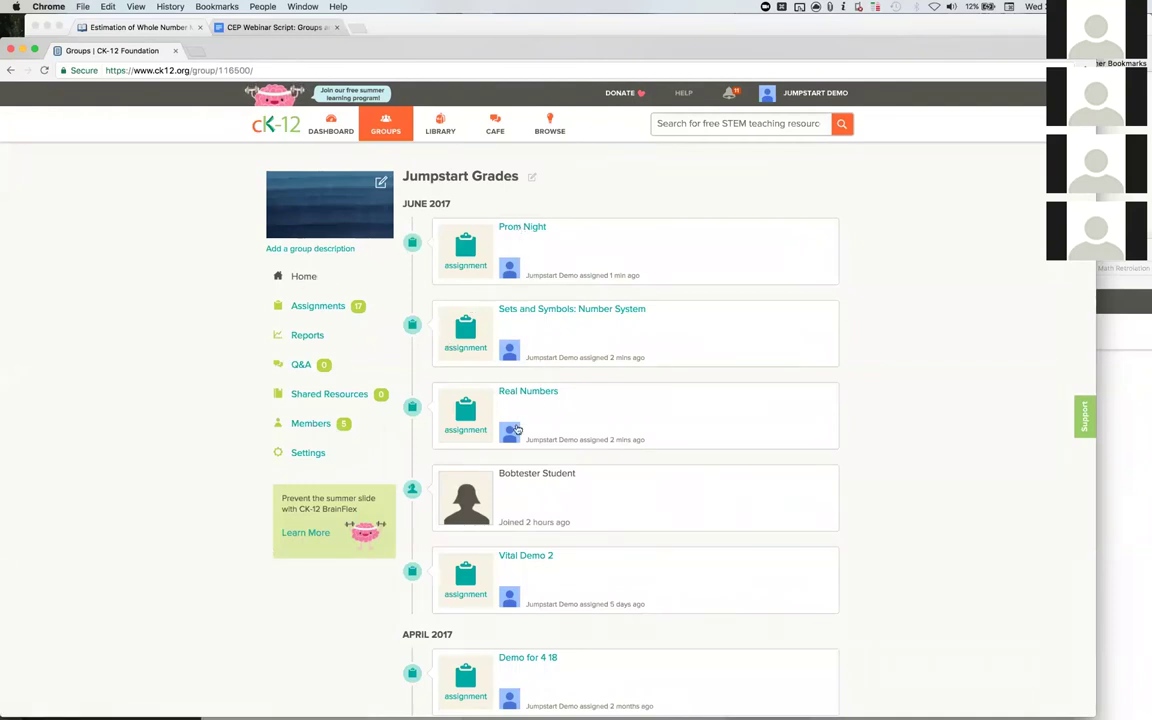
- Show the Jumpstart Grades assignments and extend the list to find Prom Night
{"action": "left_click", "coordinate": [318, 308]}
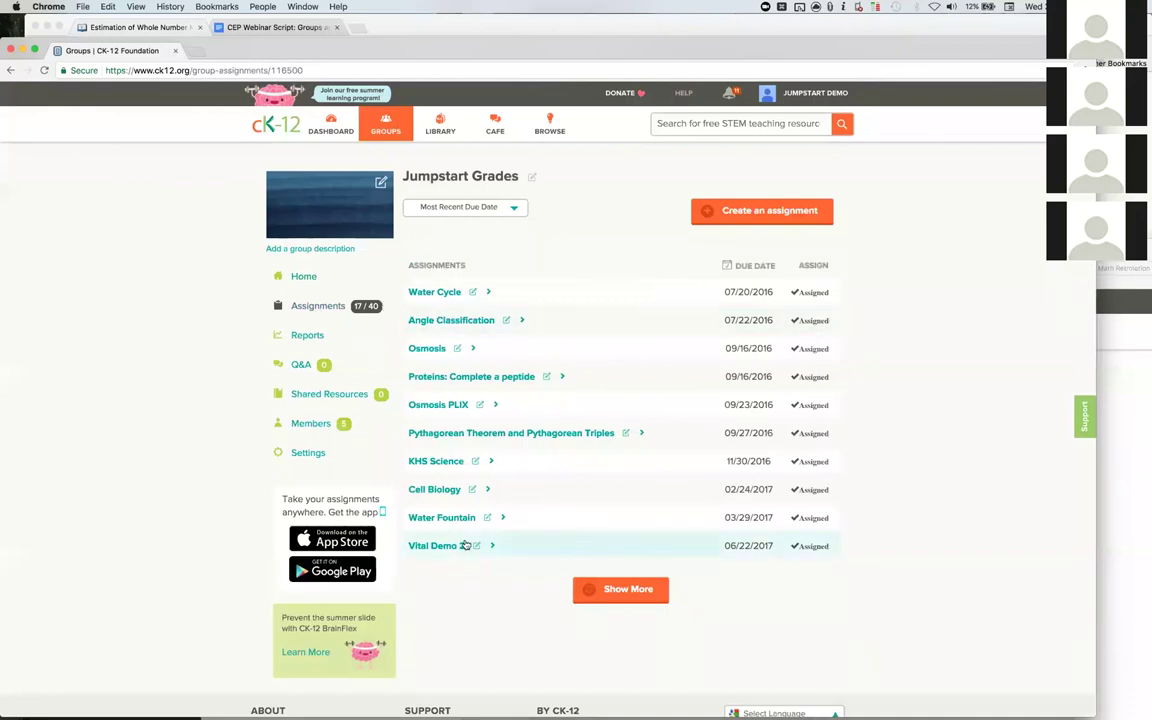
{"action": "scroll", "coordinate": [465, 545], "scroll_direction": "down", "scroll_amount": 1}
{"action": "left_click", "coordinate": [620, 565]}
{"action": "scroll", "coordinate": [628, 569], "scroll_direction": "down", "scroll_amount": 4}
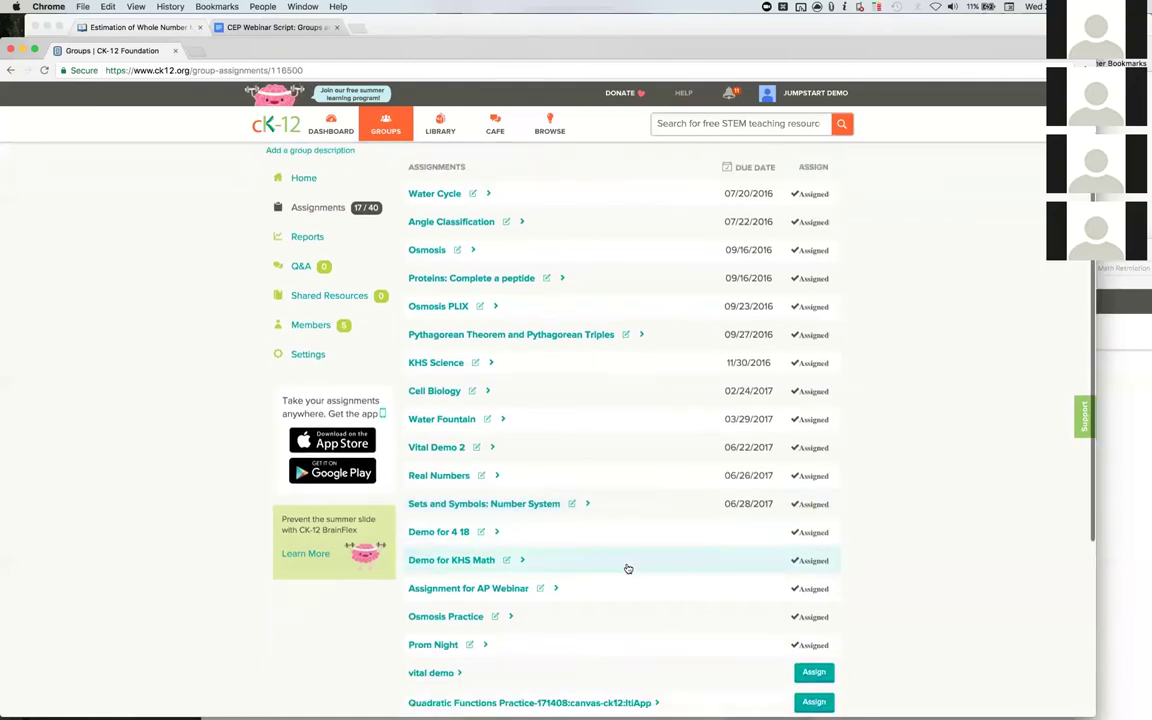
{"action": "scroll", "coordinate": [628, 569], "scroll_direction": "down", "scroll_amount": 3}
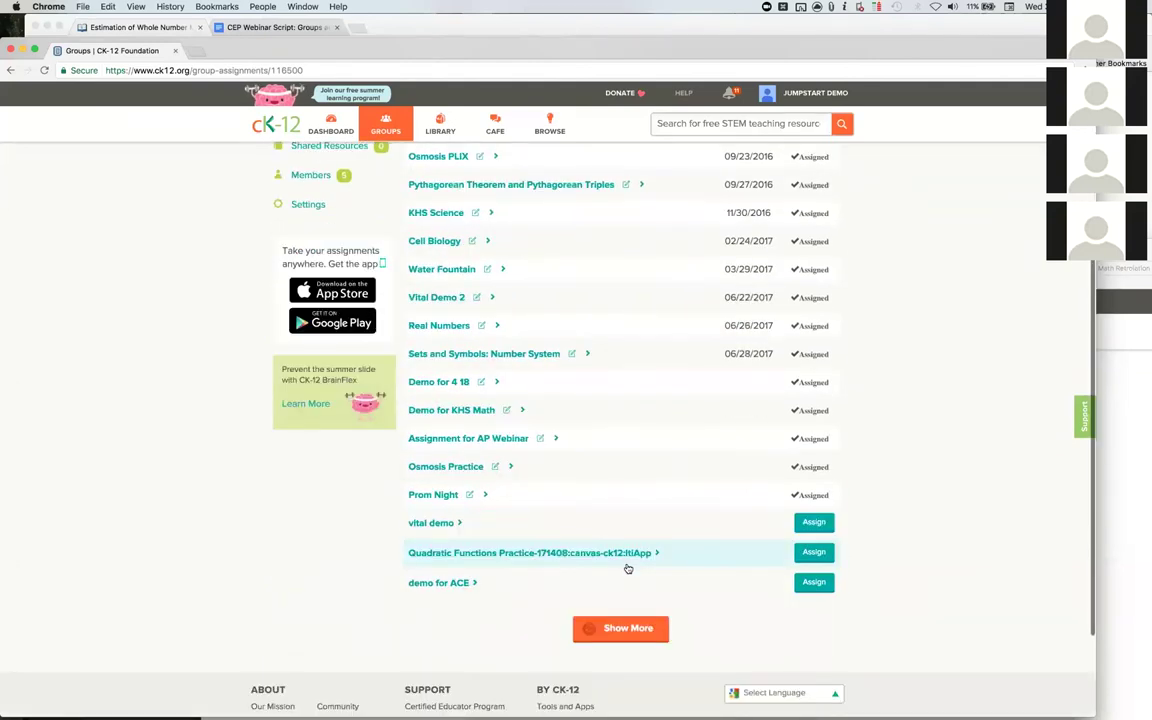
- Expand the Prom Night assignment, set its due date to 06/28/2017 and dismiss the notice
{"action": "left_click", "coordinate": [445, 495]}
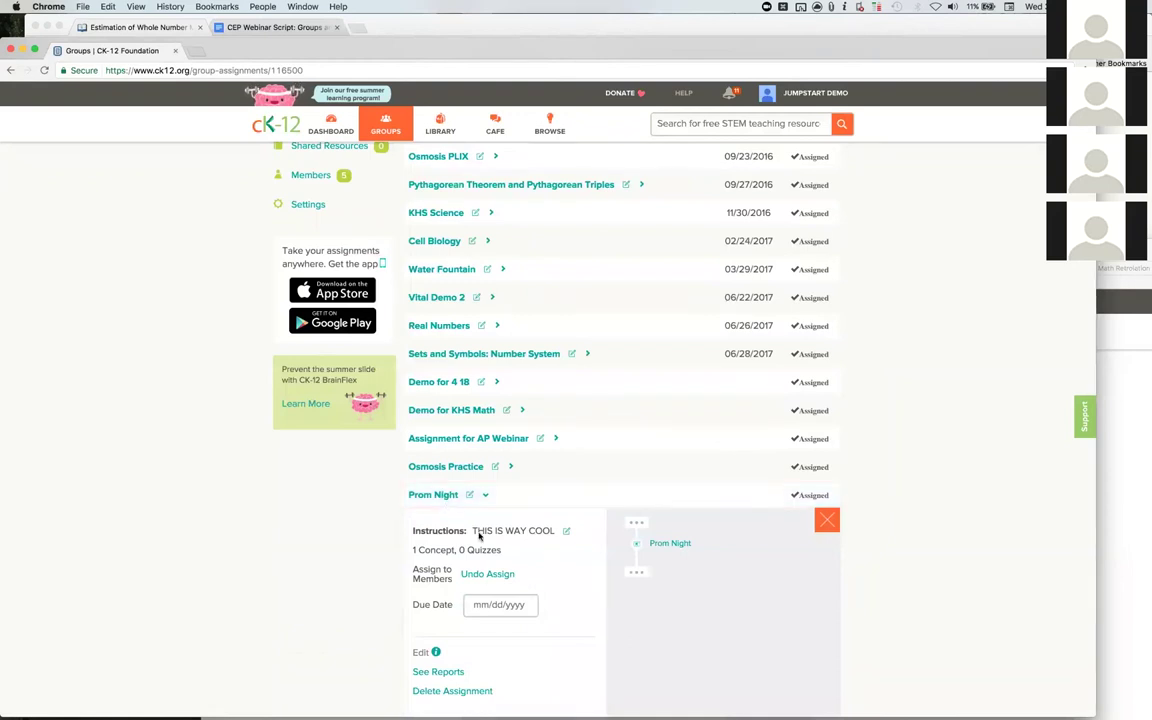
{"action": "scroll", "coordinate": [479, 537], "scroll_direction": "down", "scroll_amount": 1}
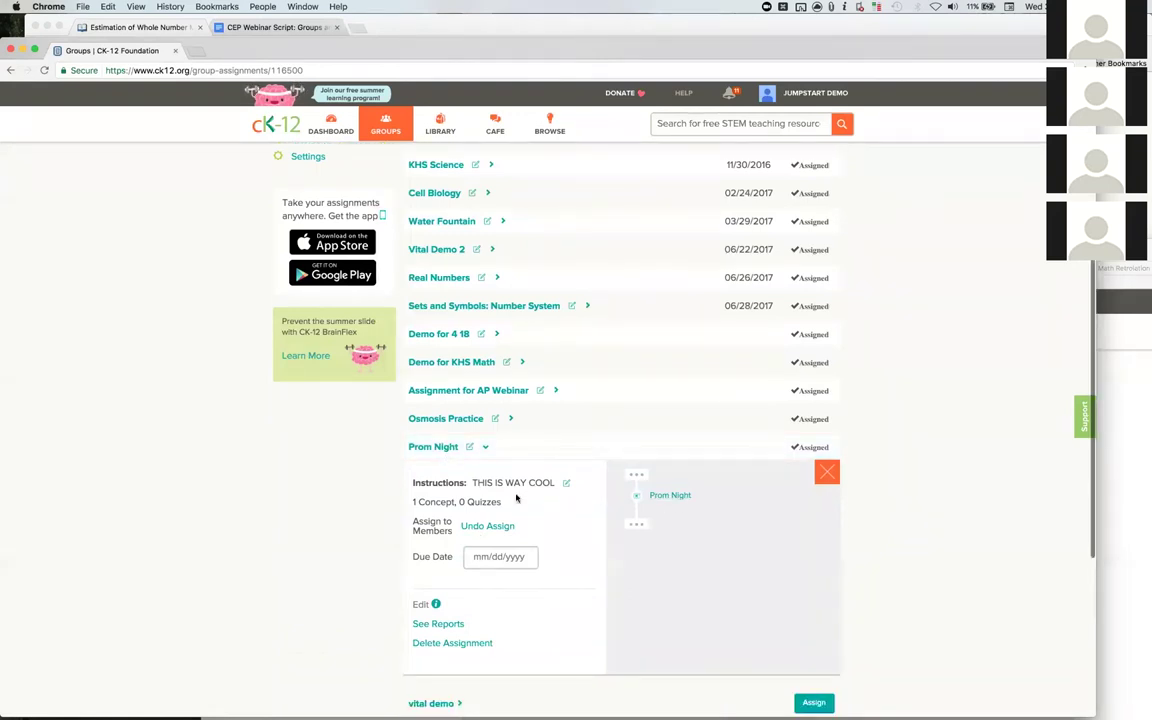
{"action": "left_click", "coordinate": [509, 558]}
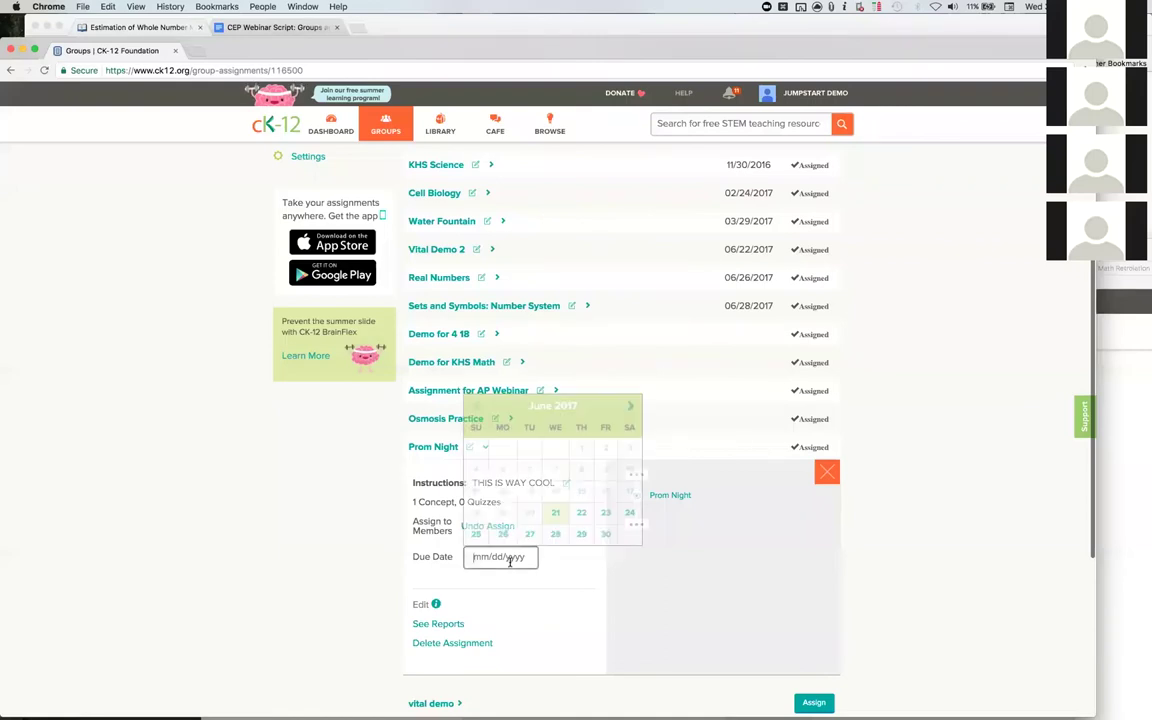
{"action": "left_click", "coordinate": [556, 535]}
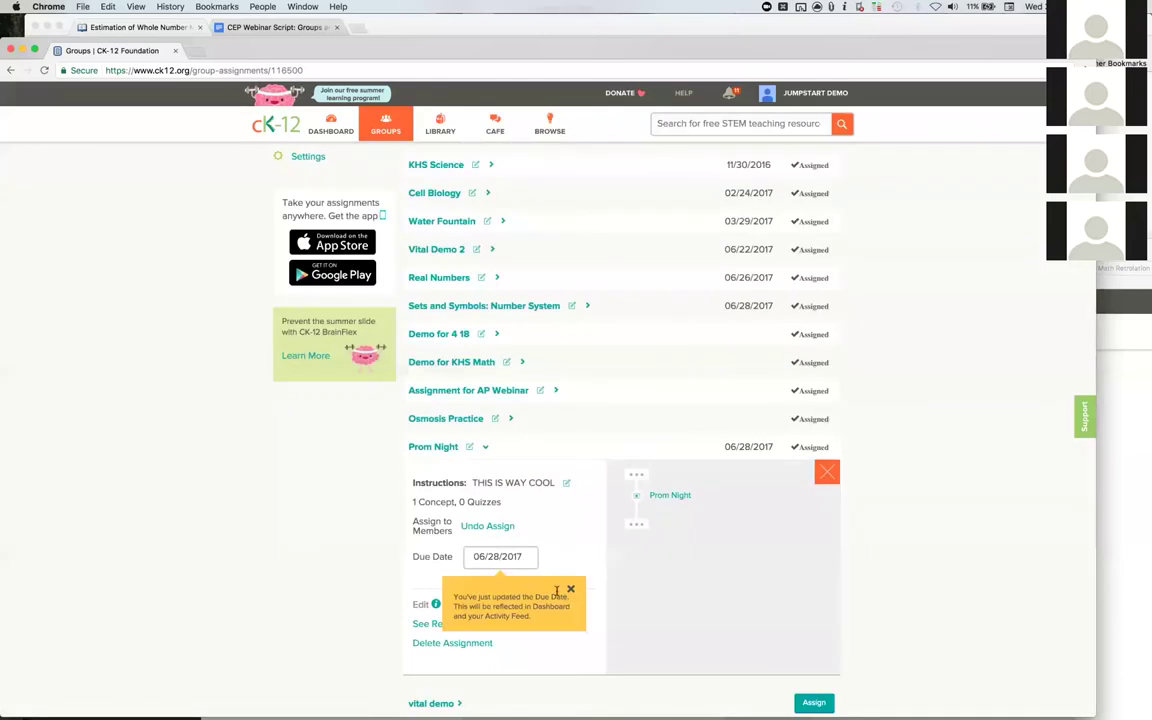
{"action": "left_click", "coordinate": [571, 589]}
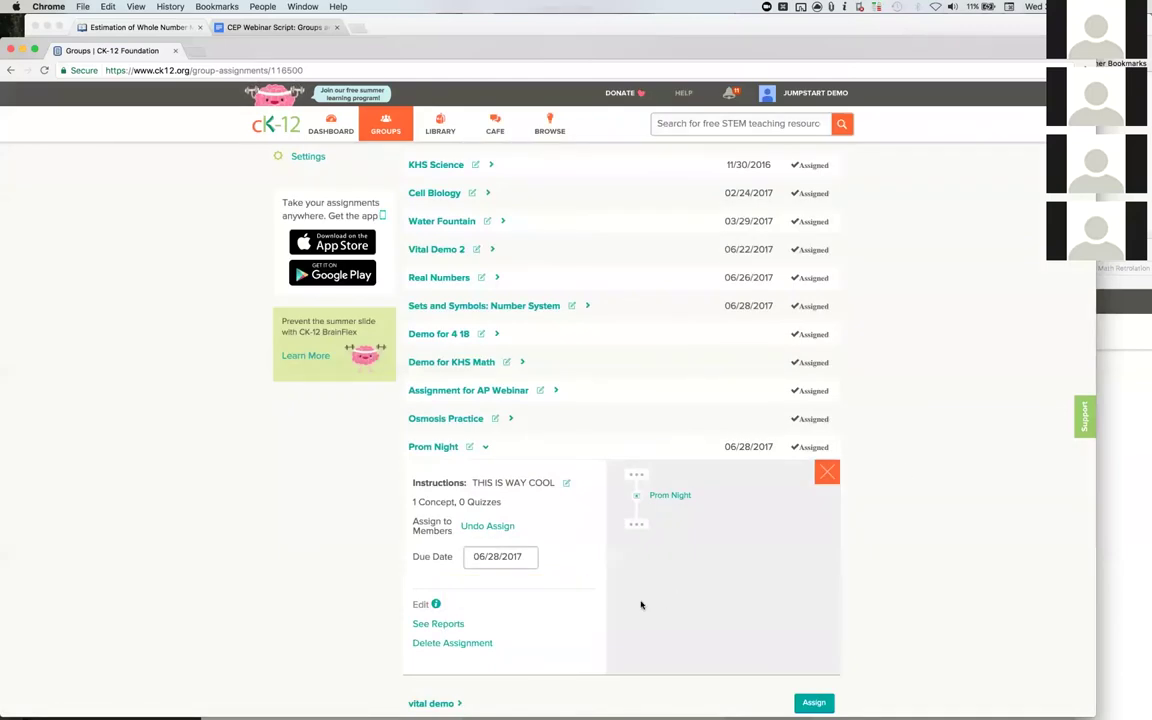
- Switch to the student account in Firefox and open the assignments of the Jumpstart Grades group
{"action": "key", "text": "ctrl+Right"}
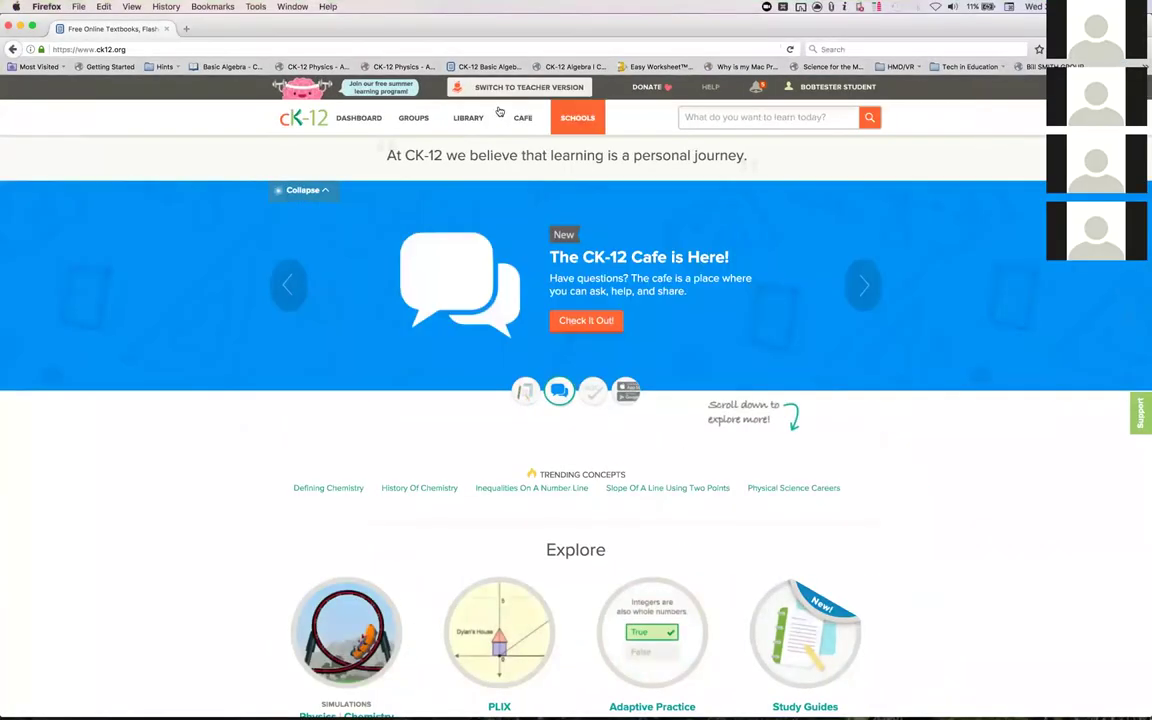
{"action": "left_click", "coordinate": [418, 119]}
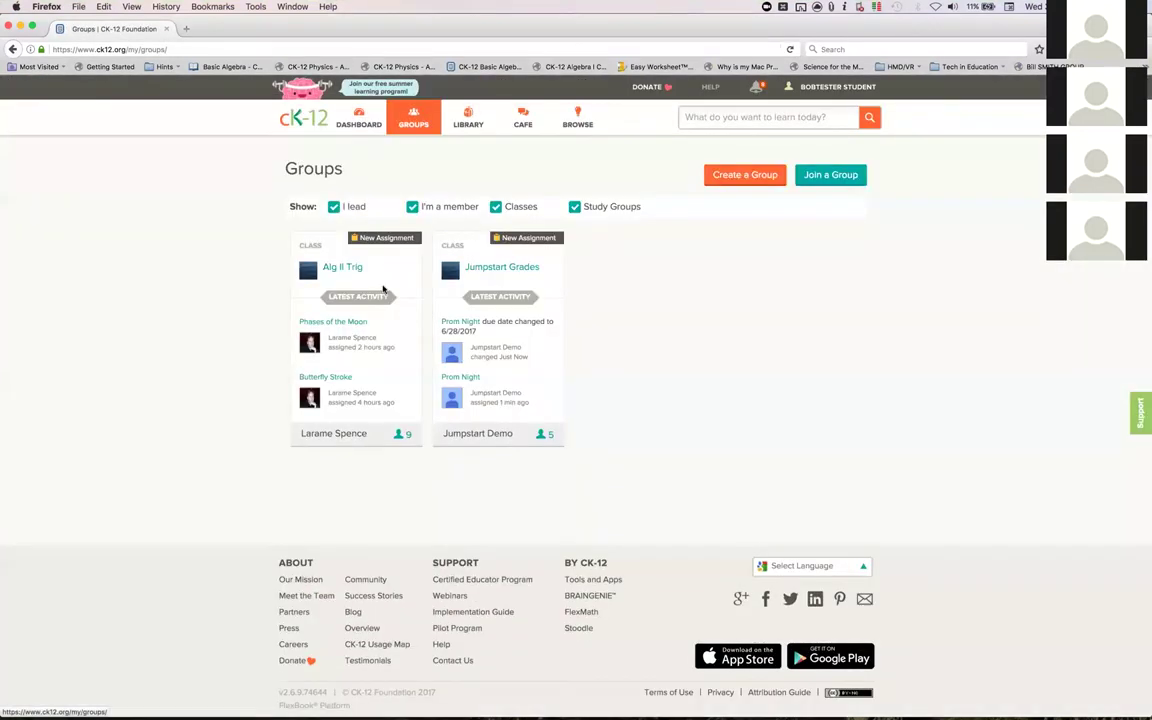
{"action": "left_click", "coordinate": [499, 269]}
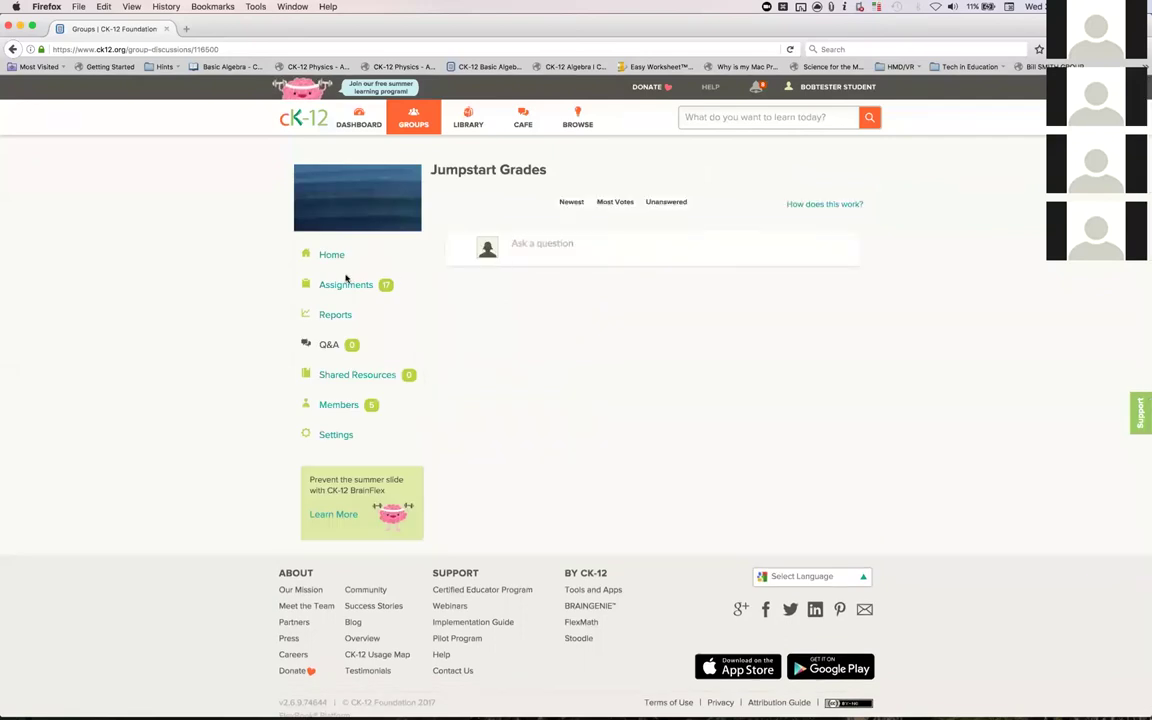
{"action": "left_click", "coordinate": [348, 286]}
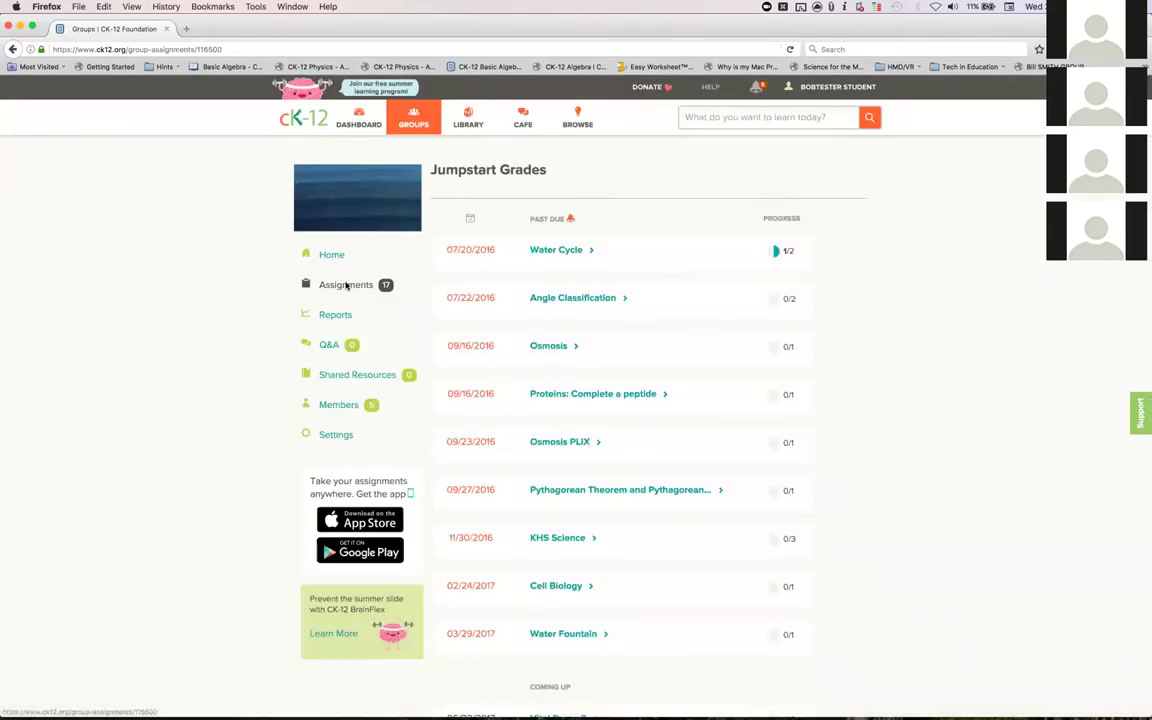
- Expand Prom Night among the student's upcoming assignments and examine its instructions, progress and due date
{"action": "scroll", "coordinate": [491, 332], "scroll_direction": "down", "scroll_amount": 5}
{"action": "scroll", "coordinate": [491, 332], "scroll_direction": "down", "scroll_amount": 4}
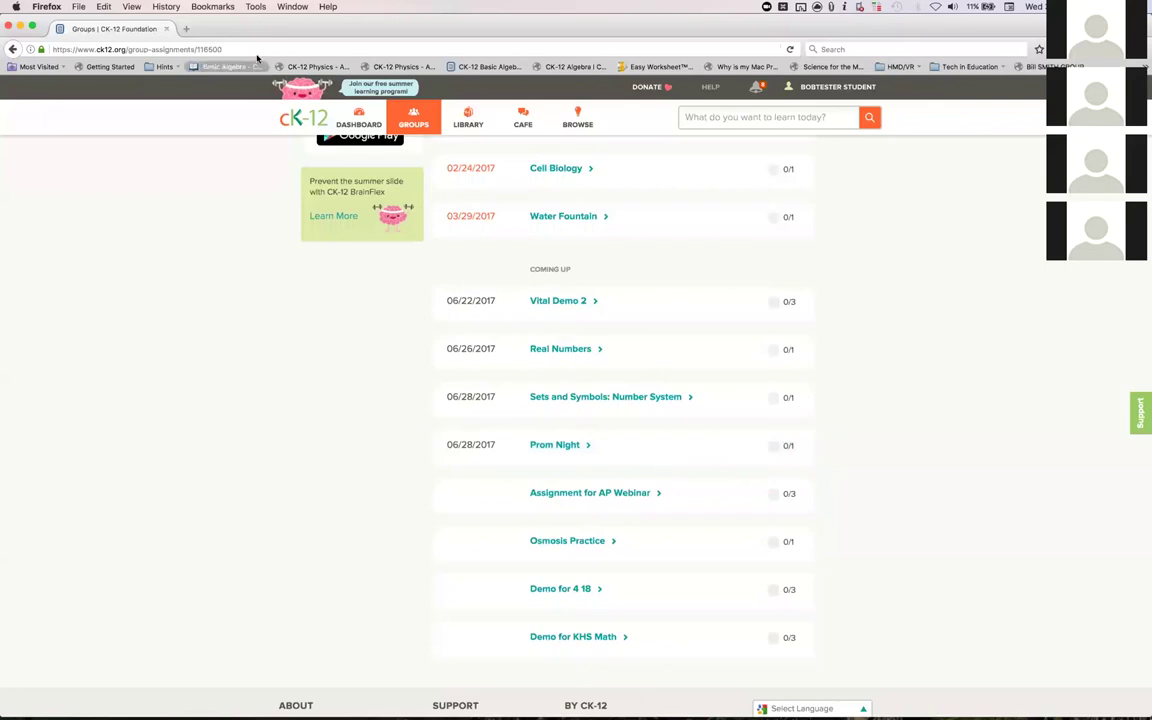
{"action": "left_click", "coordinate": [570, 447]}
{"action": "scroll", "coordinate": [587, 516], "scroll_direction": "down", "scroll_amount": 1}
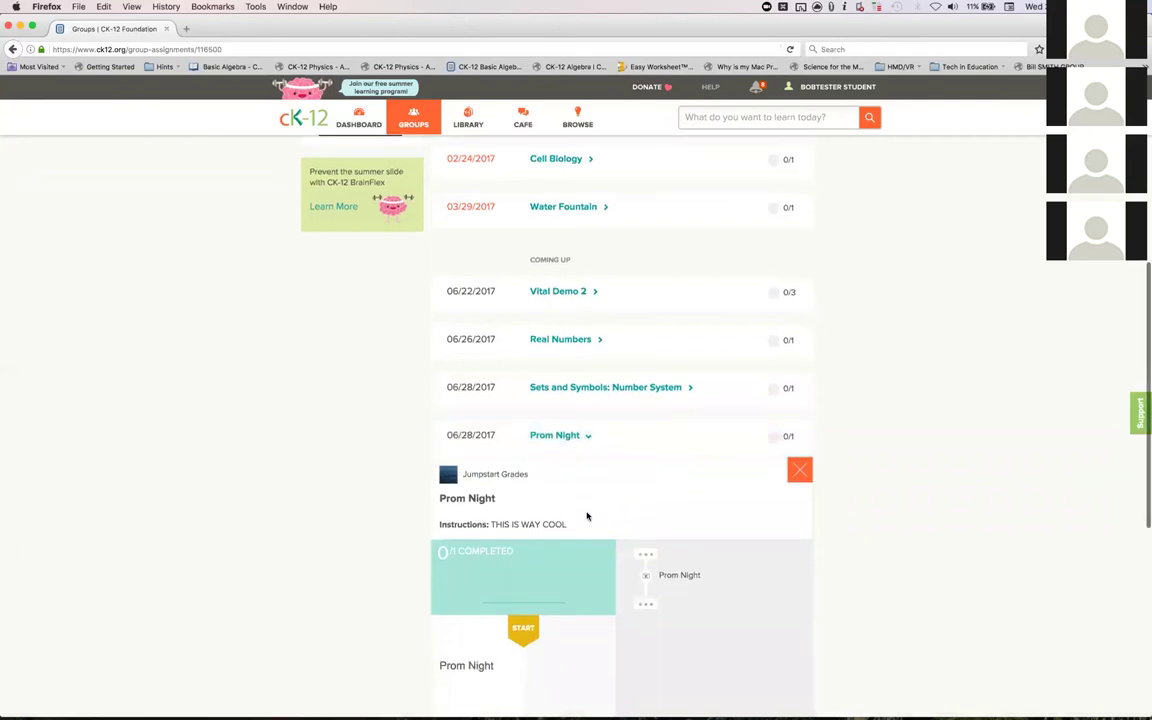
{"action": "scroll", "coordinate": [587, 516], "scroll_direction": "down", "scroll_amount": 2}
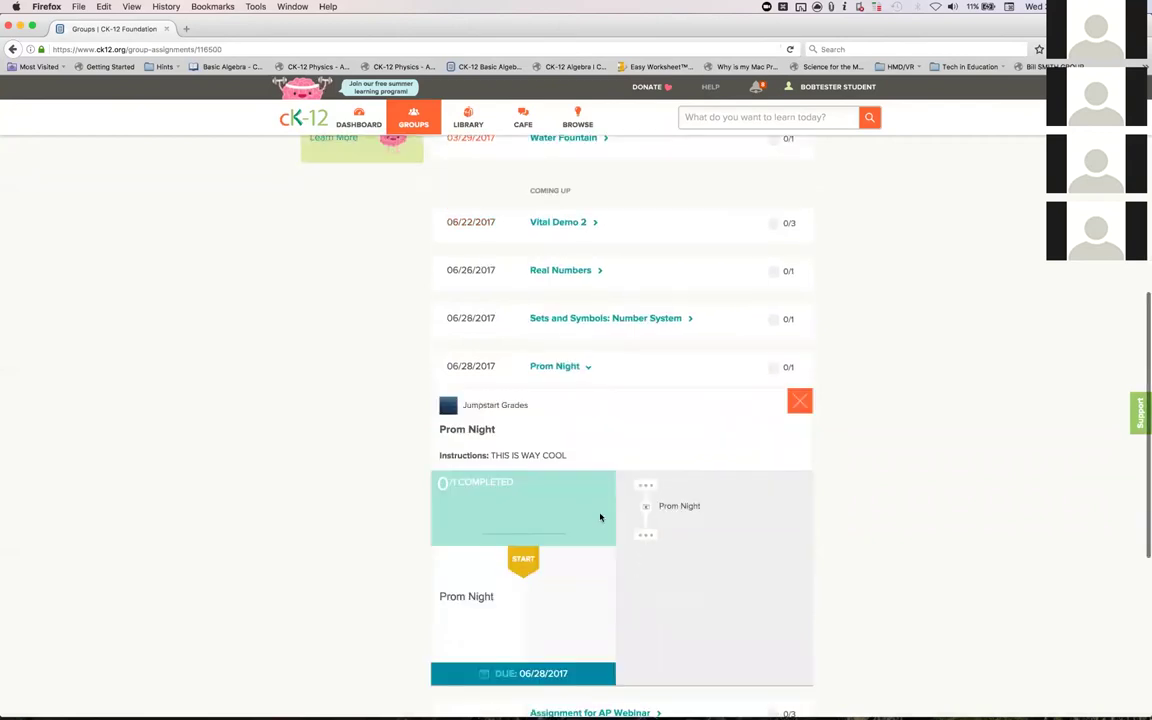
- Open the assigned Prom Night simulation and advance past its intro and mirror sandbox to the challenge questions
{"action": "left_click", "coordinate": [681, 507]}
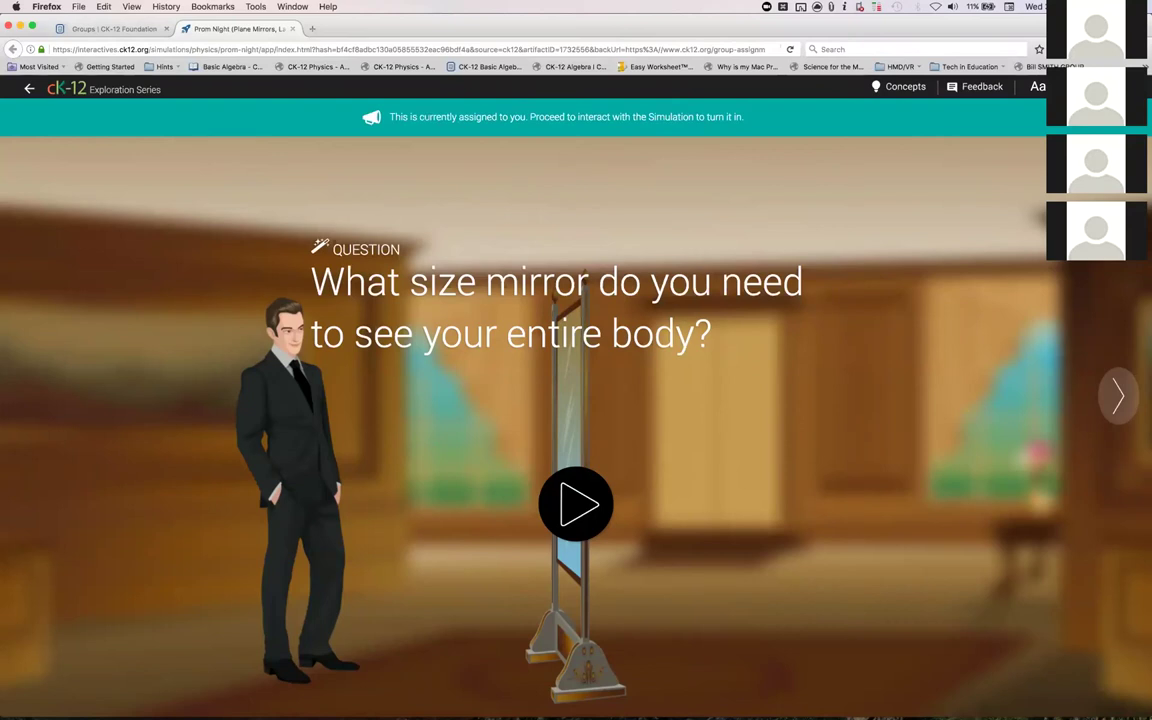
{"action": "left_click", "coordinate": [1119, 403]}
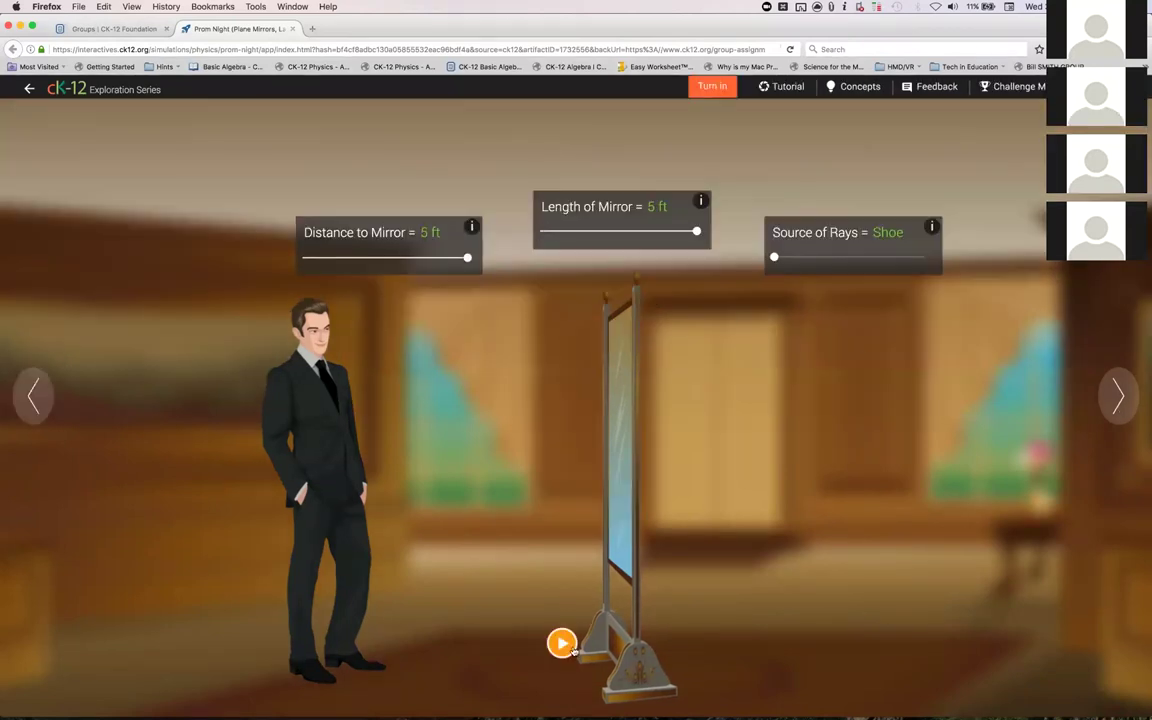
{"action": "left_click", "coordinate": [1119, 400]}
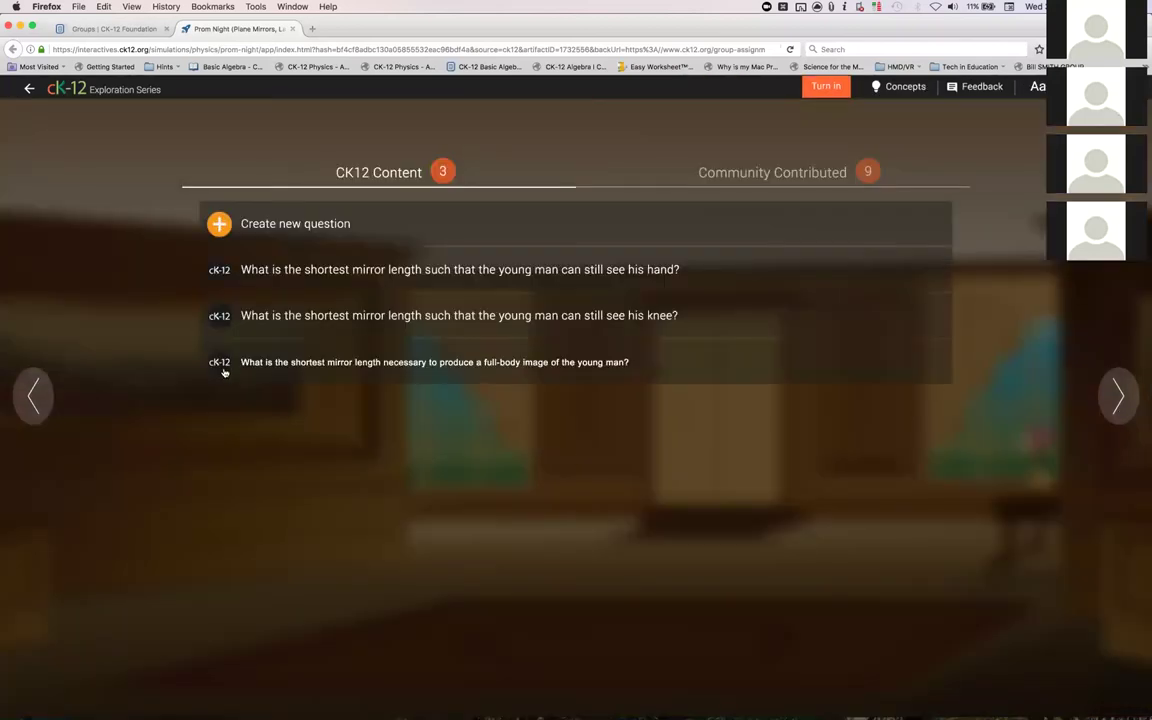
- Go back to the mirror sandbox, set Distance to Mirror to 4 ft and turn in the simulation
{"action": "left_click", "coordinate": [348, 479]}
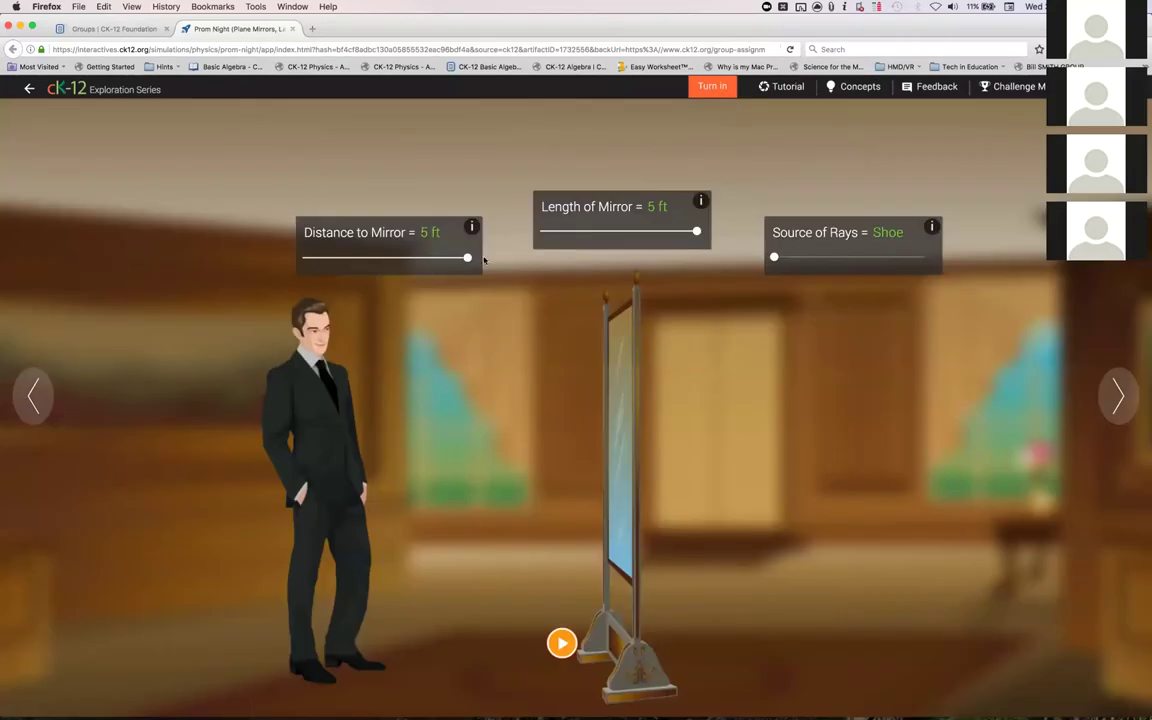
{"action": "left_click_drag", "start_coordinate": [463, 258], "coordinate": [428, 258]}
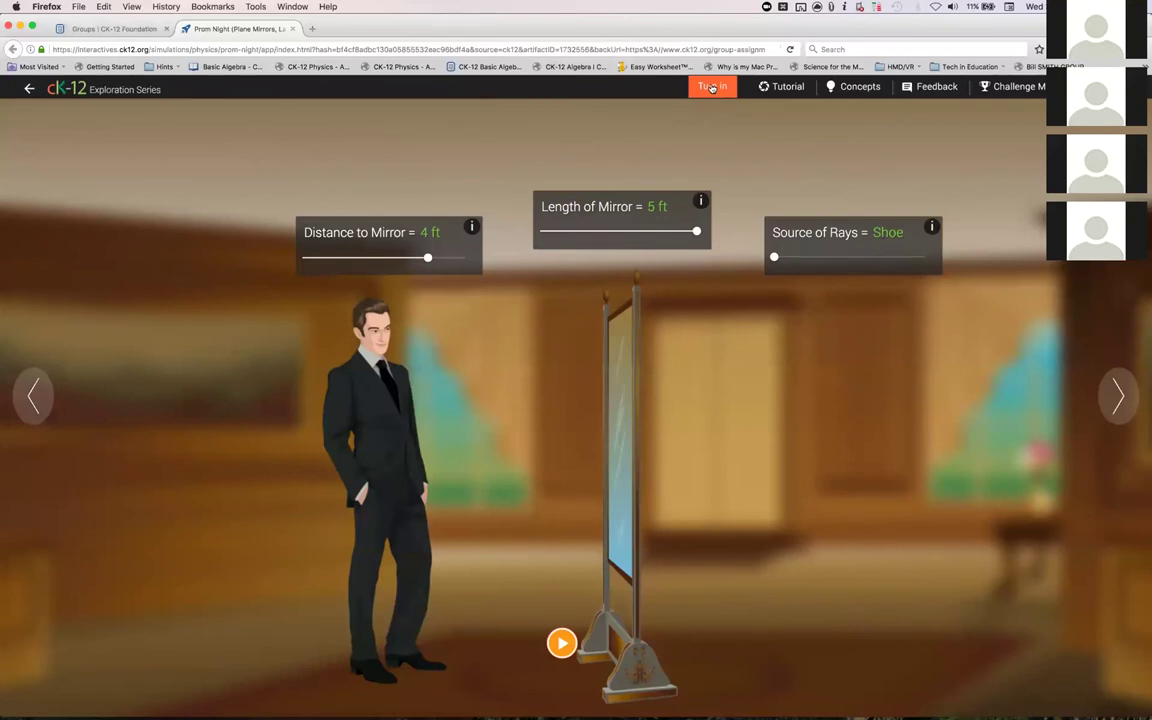
{"action": "left_click", "coordinate": [711, 87]}
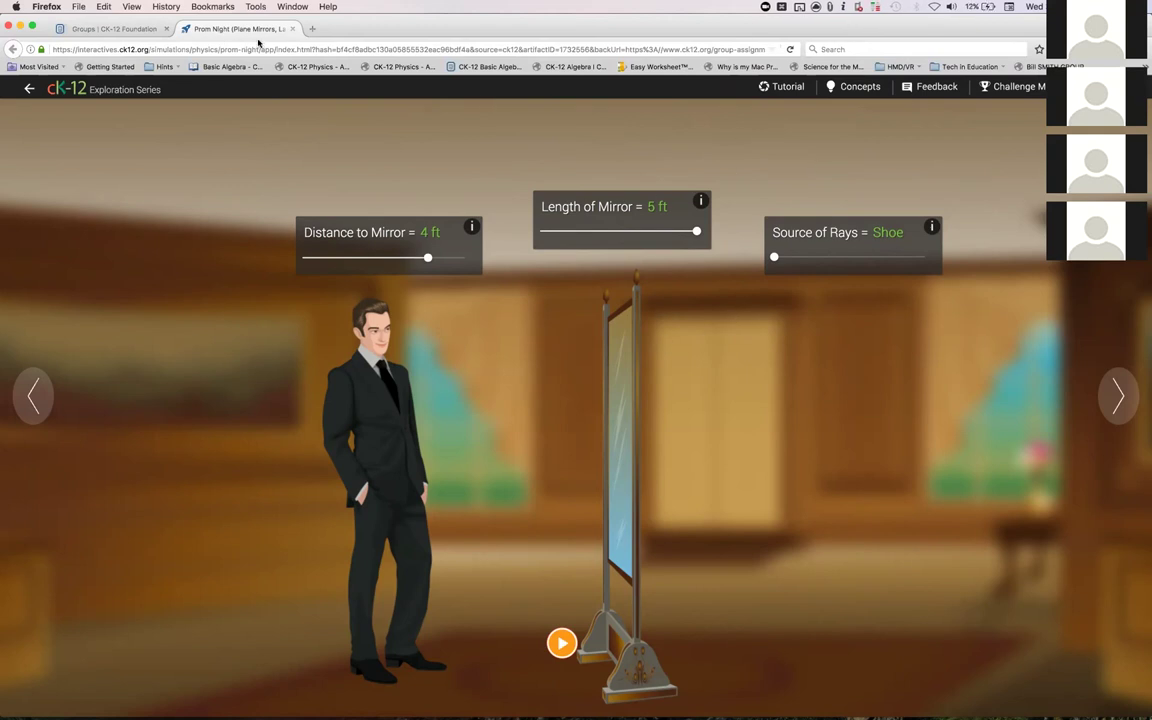
- Return to the student's group page, reload the Jumpstart Grades assignments and check whether Prom Night is still among the upcoming ones
{"action": "left_click", "coordinate": [119, 29]}
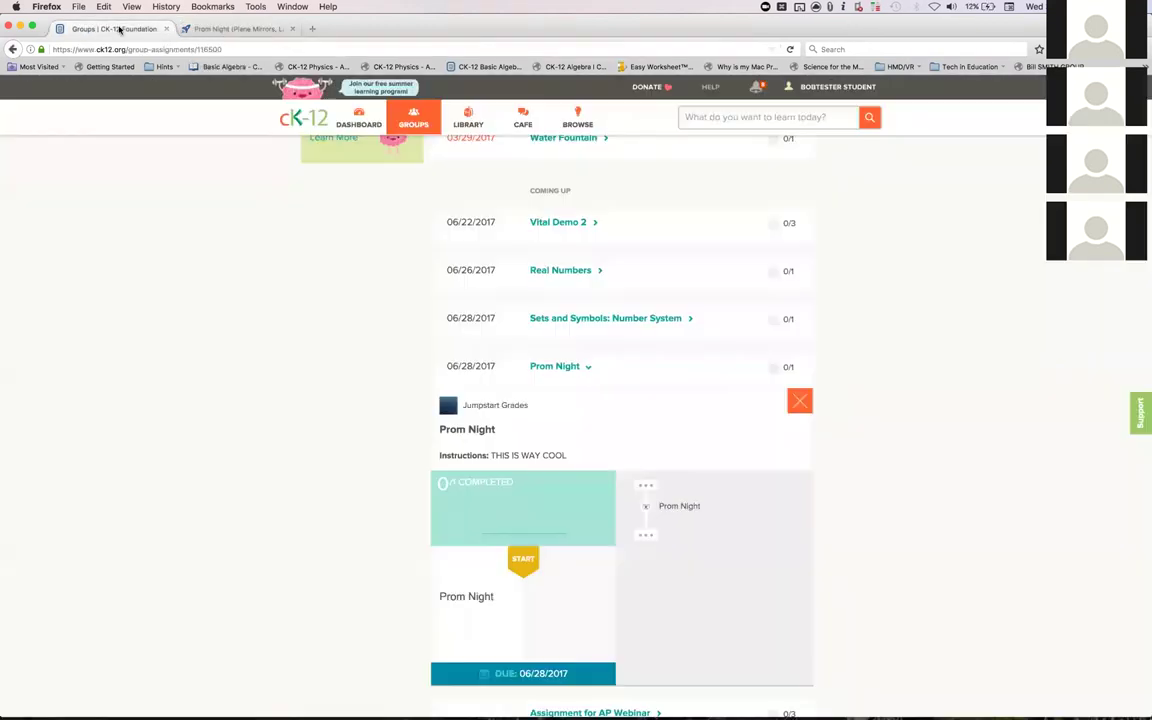
{"action": "scroll", "coordinate": [249, 469], "scroll_direction": "up", "scroll_amount": 5}
{"action": "scroll", "coordinate": [249, 469], "scroll_direction": "up", "scroll_amount": 2}
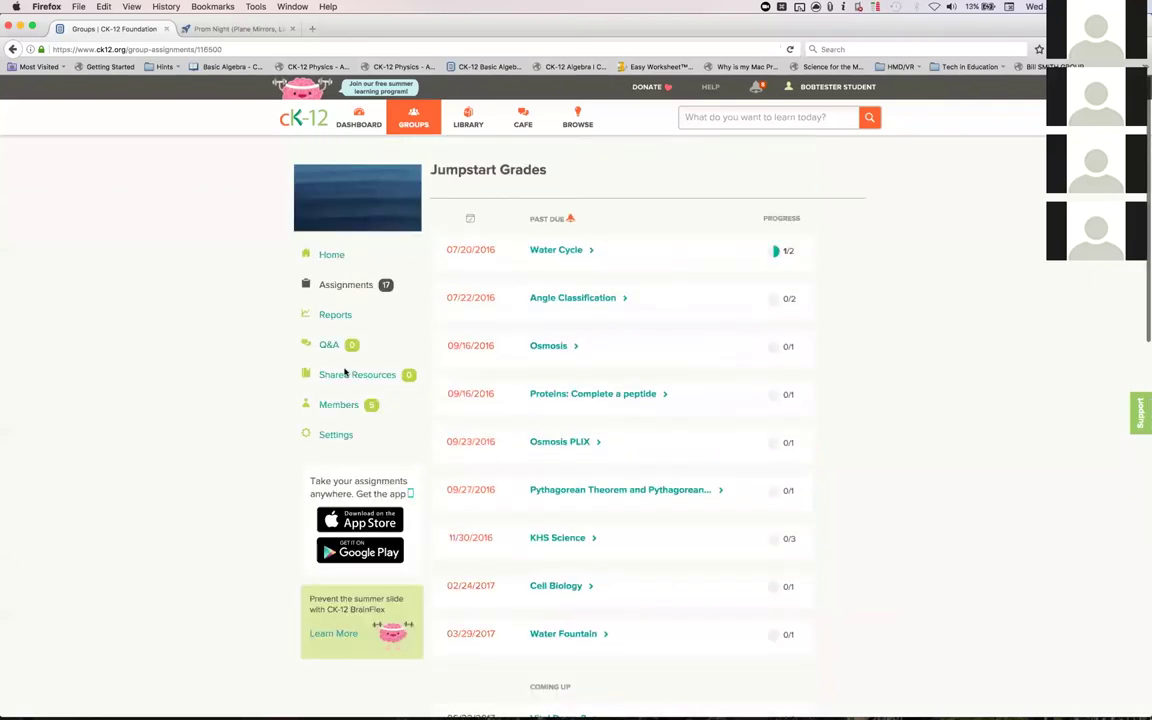
{"action": "left_click", "coordinate": [334, 263]}
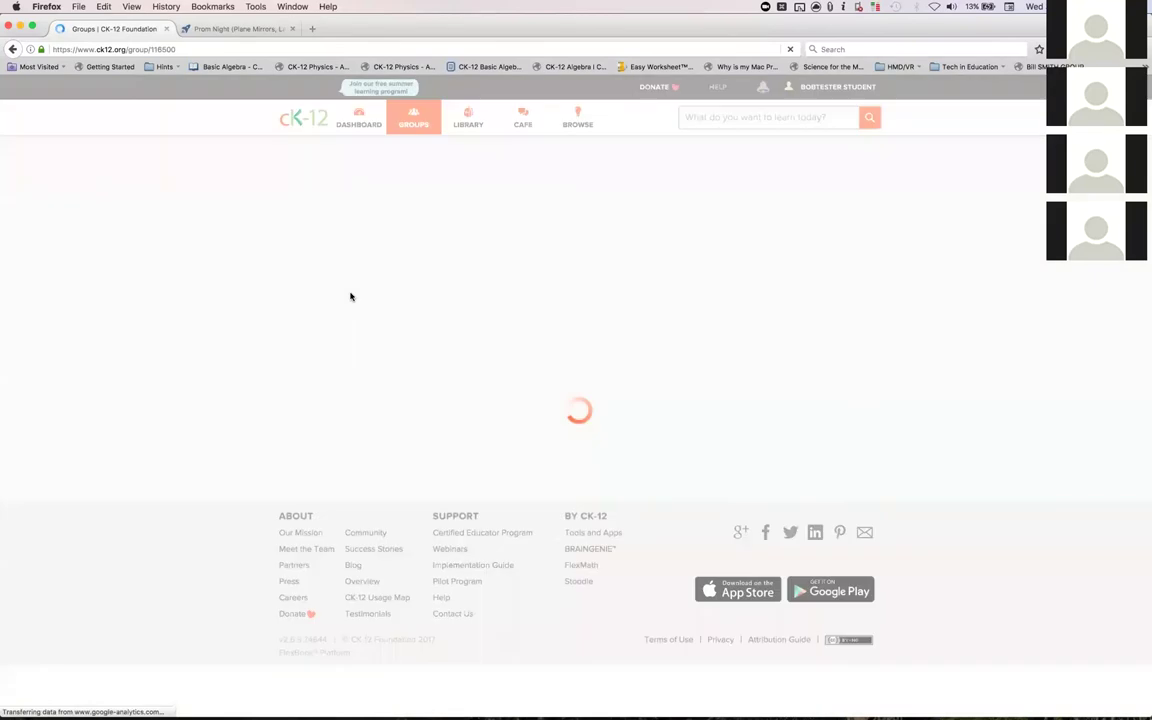
{"action": "left_click", "coordinate": [346, 285]}
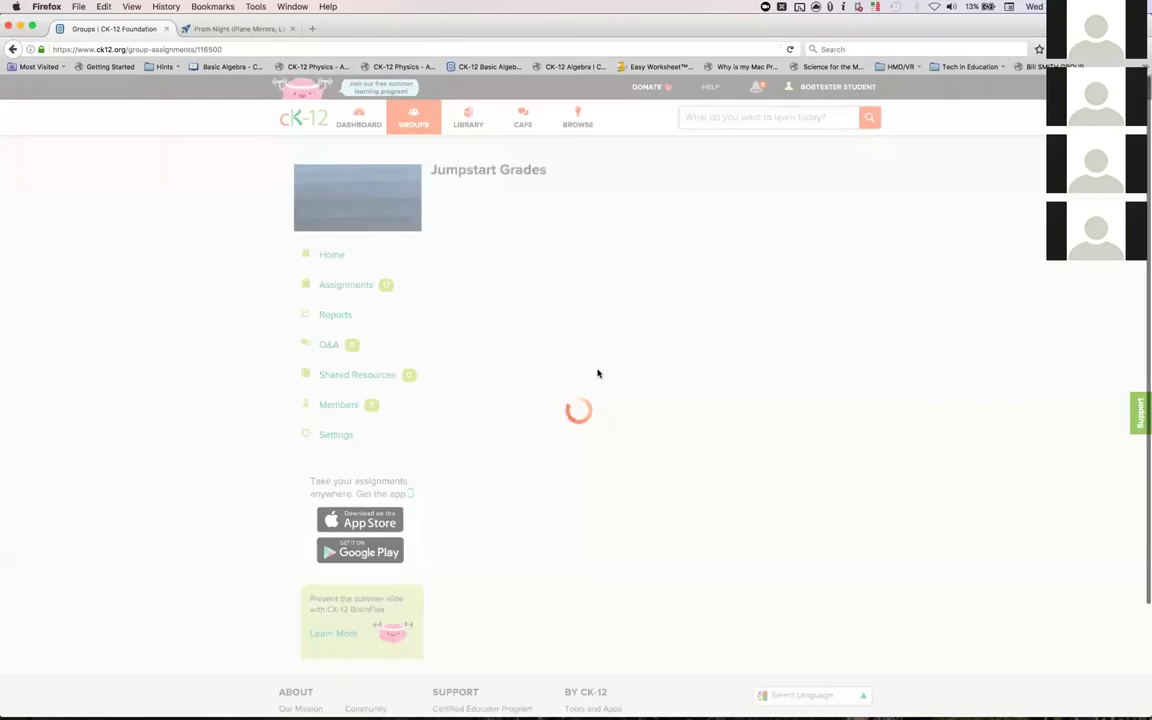
{"action": "scroll", "coordinate": [598, 373], "scroll_direction": "down", "scroll_amount": 1}
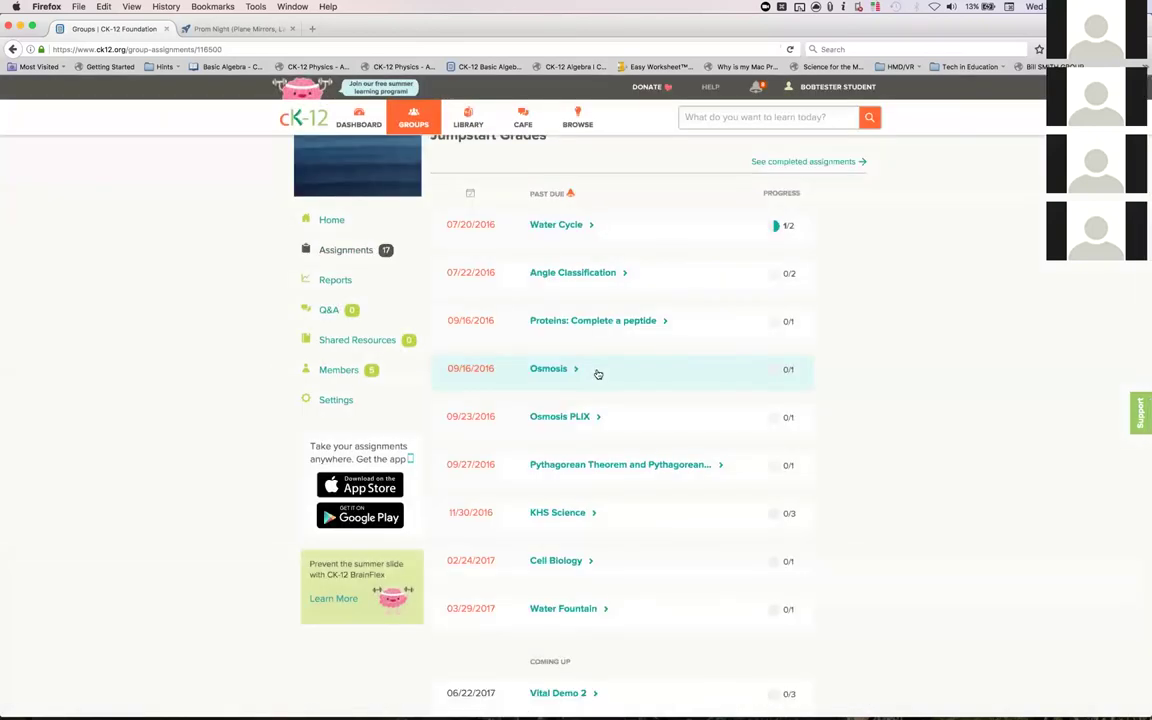
{"action": "scroll", "coordinate": [598, 373], "scroll_direction": "down", "scroll_amount": 5}
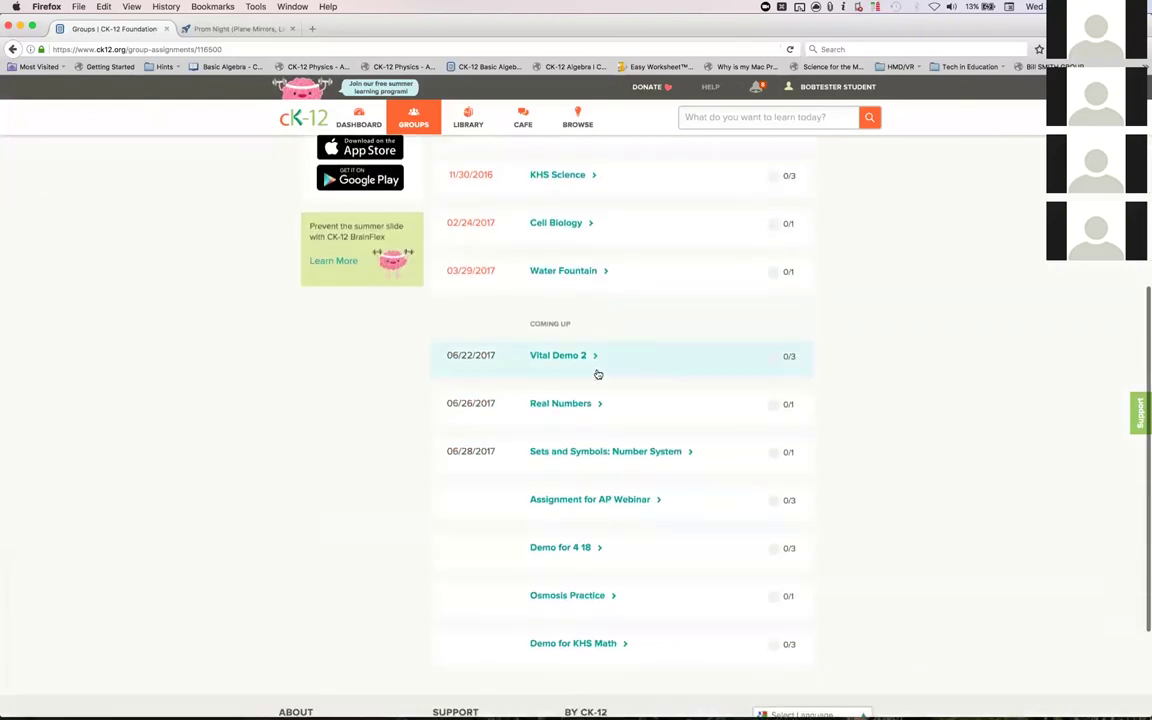
{"action": "scroll", "coordinate": [598, 374], "scroll_direction": "up", "scroll_amount": 6}
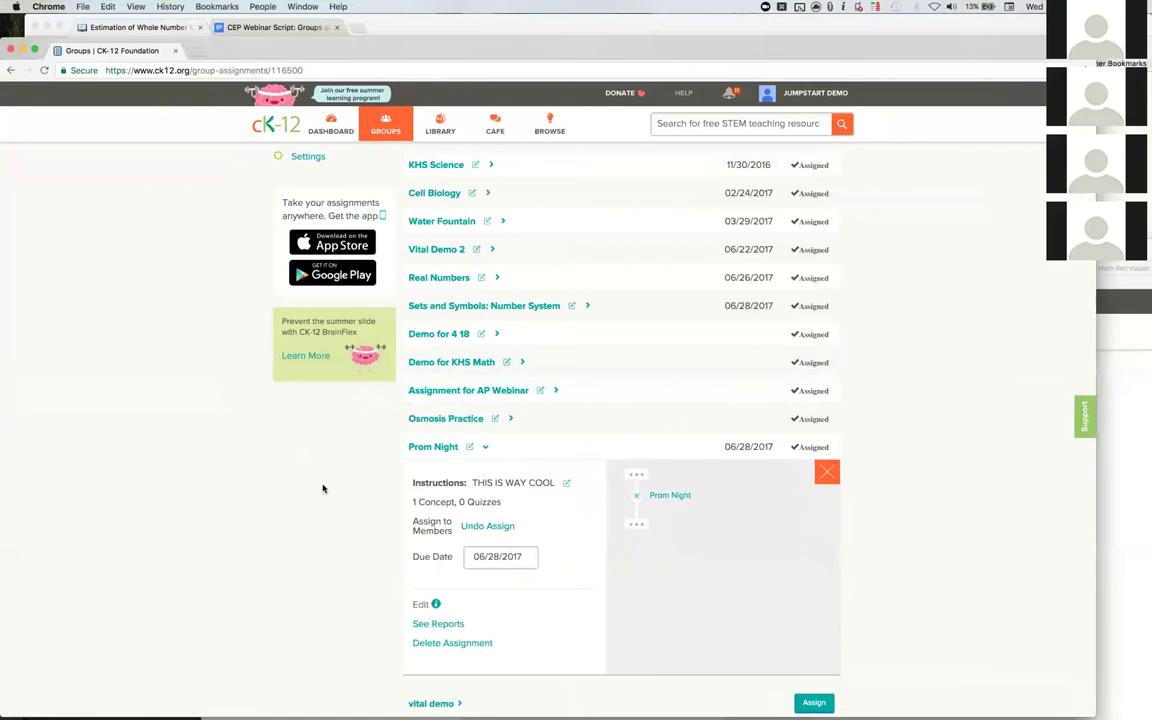
- In the teacher account in Chrome, find the Prom Night assignment and show its reports
{"action": "scroll", "coordinate": [323, 488], "scroll_direction": "up", "scroll_amount": 5}
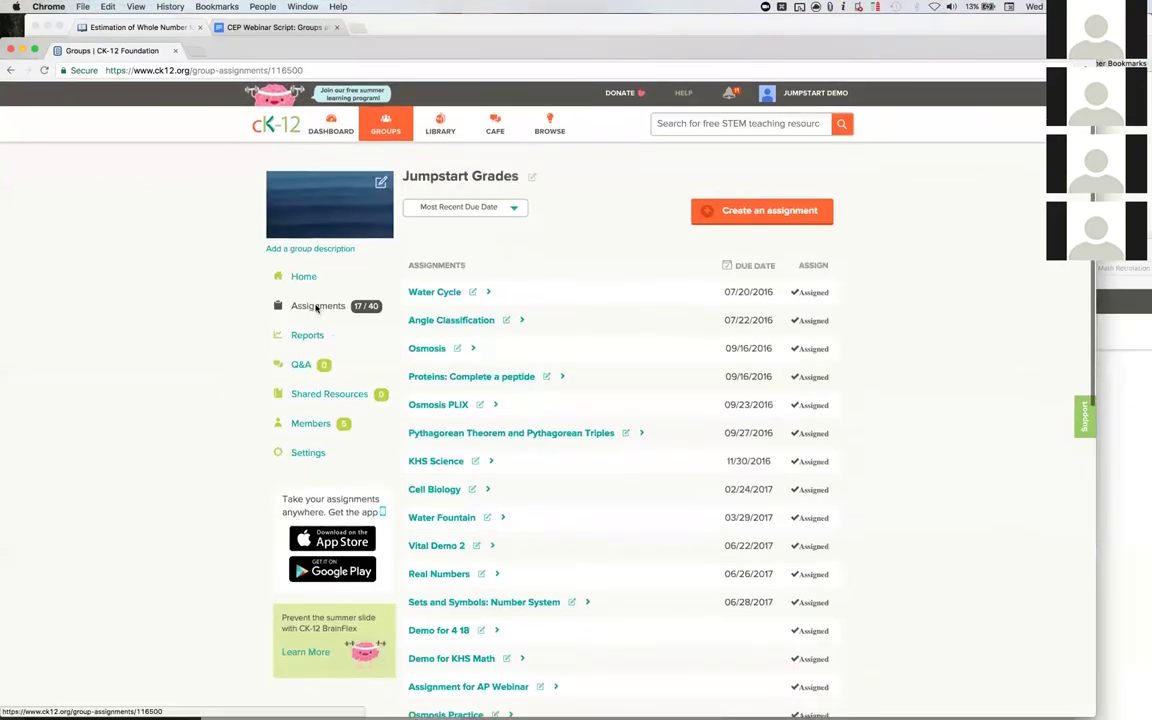
{"action": "scroll", "coordinate": [457, 374], "scroll_direction": "down", "scroll_amount": 3}
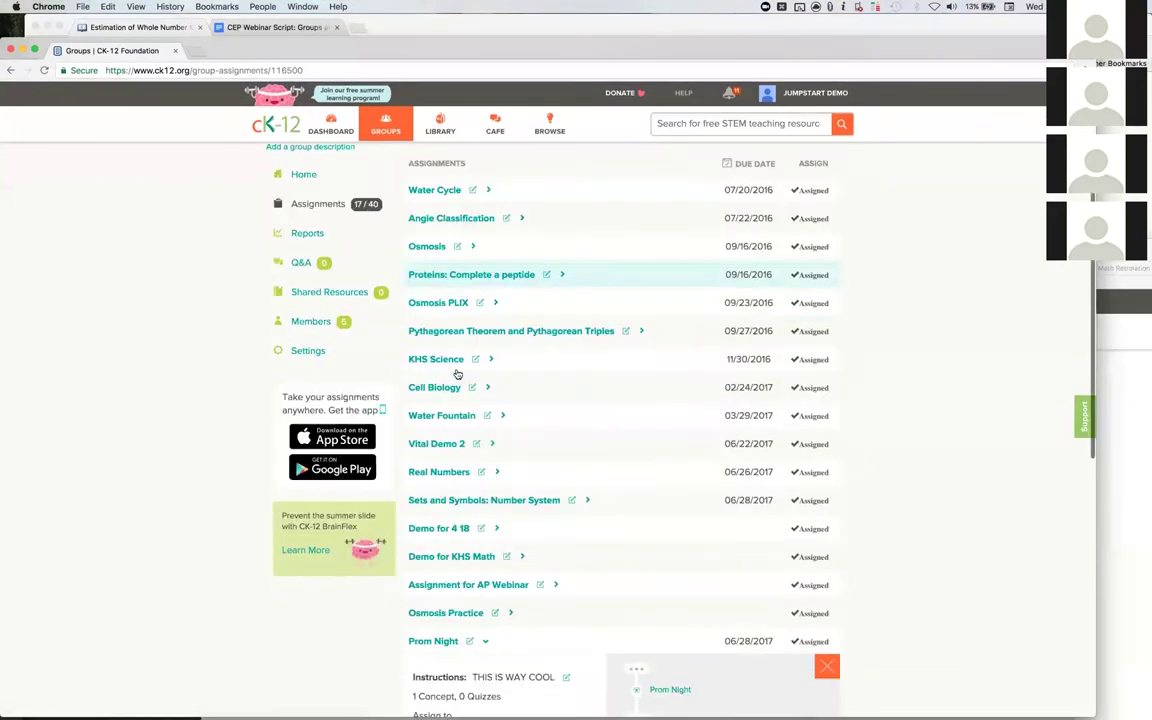
{"action": "scroll", "coordinate": [457, 374], "scroll_direction": "down", "scroll_amount": 3}
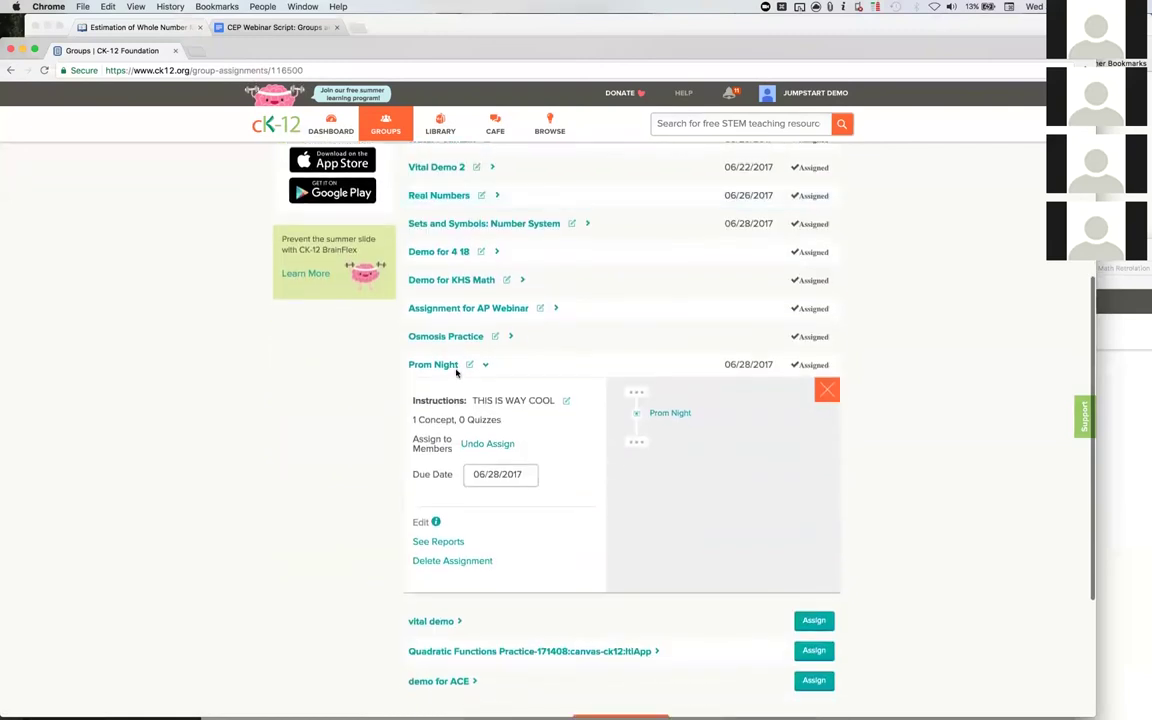
{"action": "left_click", "coordinate": [451, 545]}
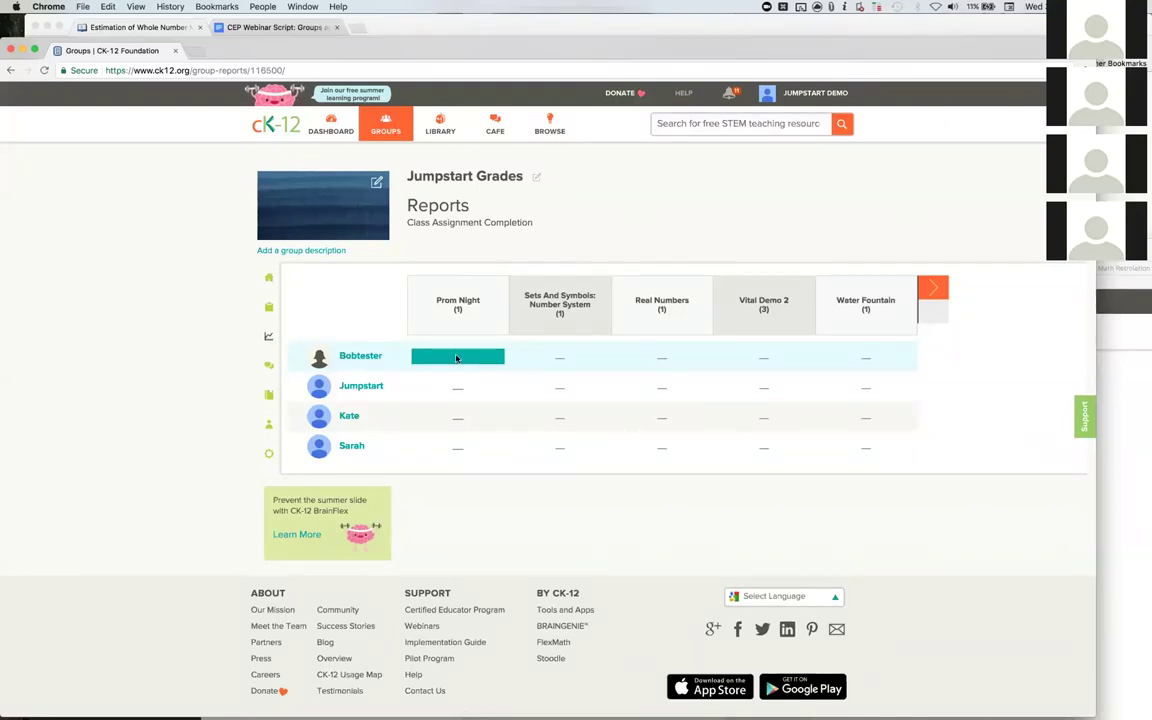
- Leave the reports for the groups overview, reopen the Jumpstart Grades group and show its class reports from there
{"action": "left_click", "coordinate": [269, 280]}
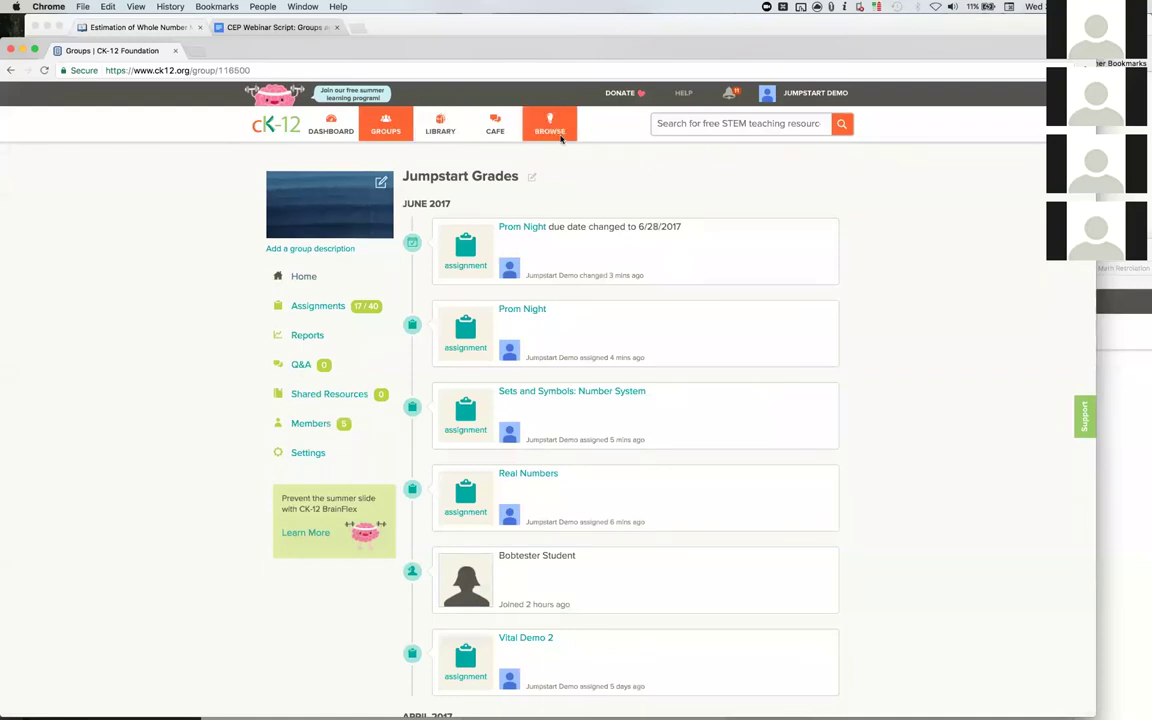
{"action": "left_click", "coordinate": [393, 135]}
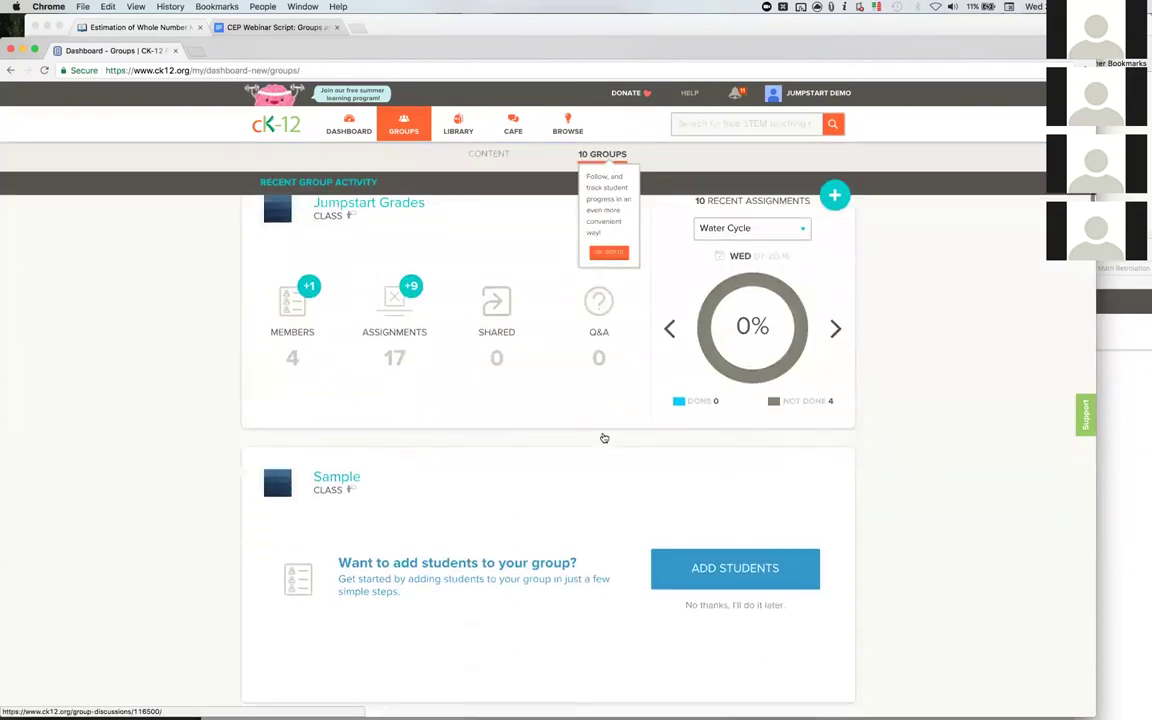
{"action": "scroll", "coordinate": [604, 438], "scroll_direction": "up", "scroll_amount": 1}
{"action": "left_click", "coordinate": [386, 247]}
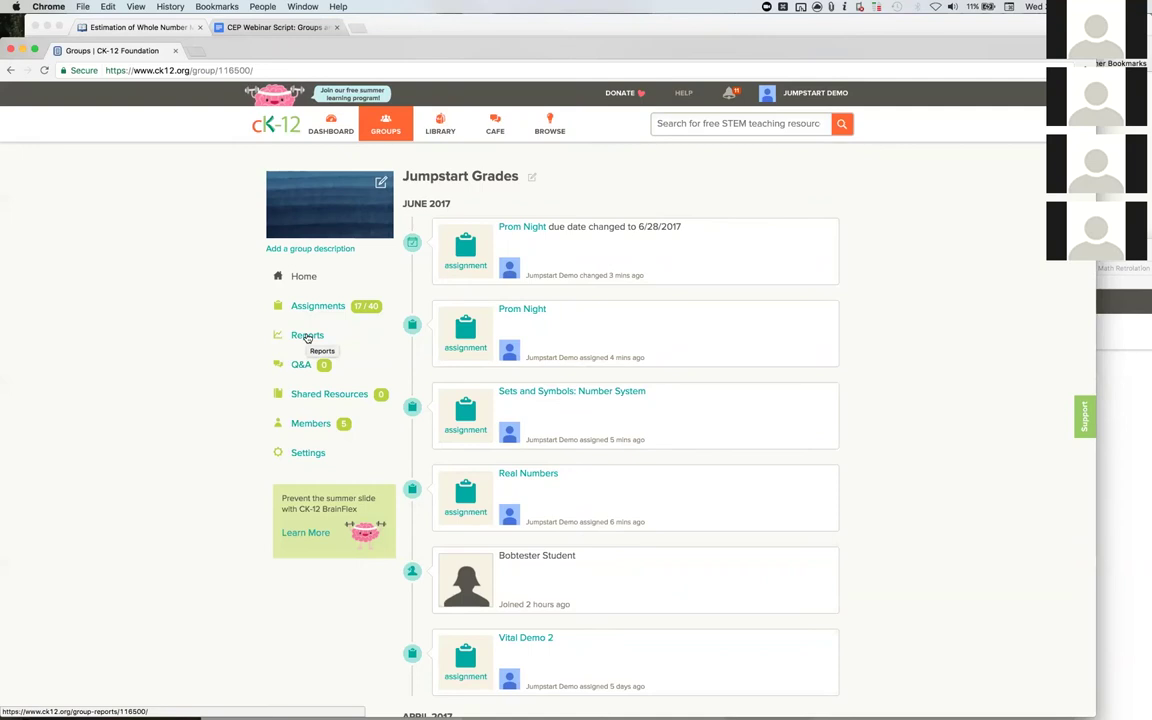
{"action": "left_click", "coordinate": [307, 336]}
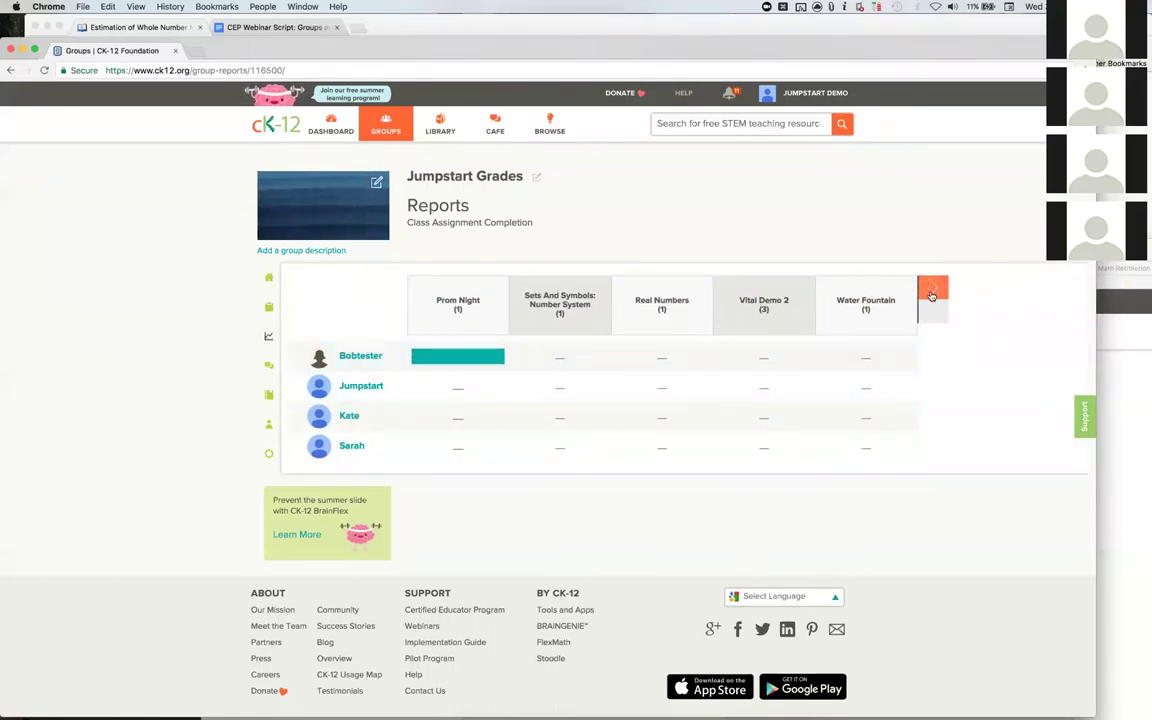
- Page through the class assignment completion report as far as Water Cycle, comparing the students' progress on the older assignments
{"action": "left_click", "coordinate": [931, 295]}
{"action": "left_click", "coordinate": [931, 295]}
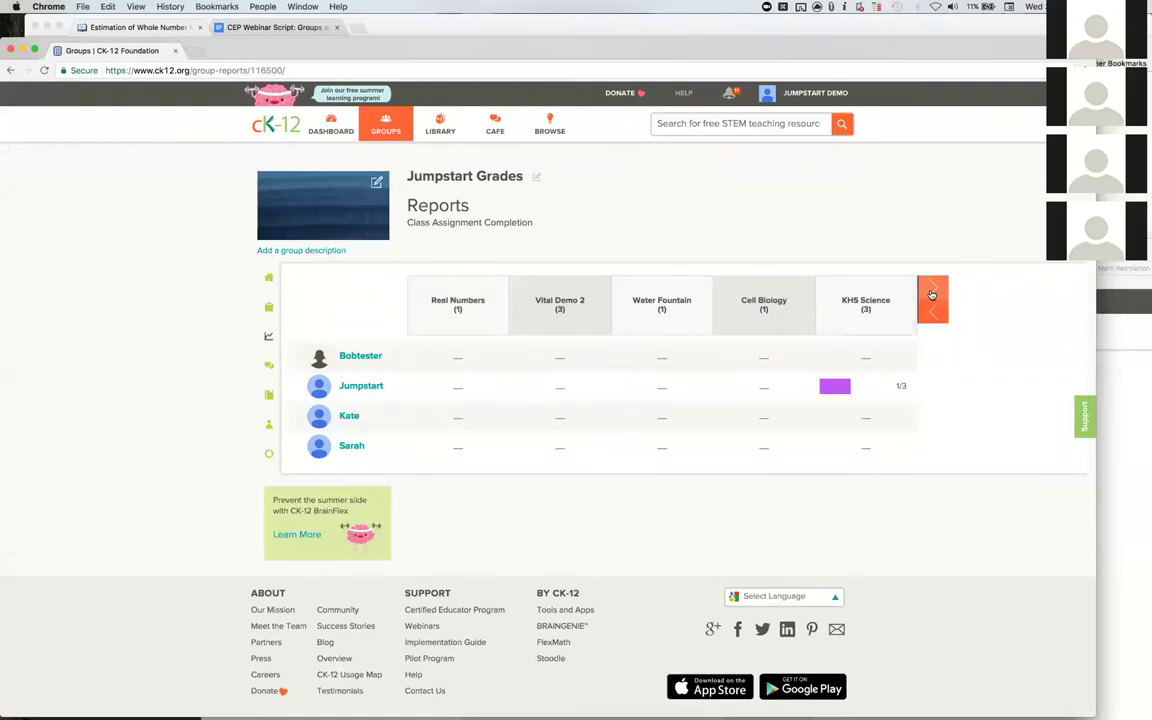
{"action": "left_click", "coordinate": [931, 295]}
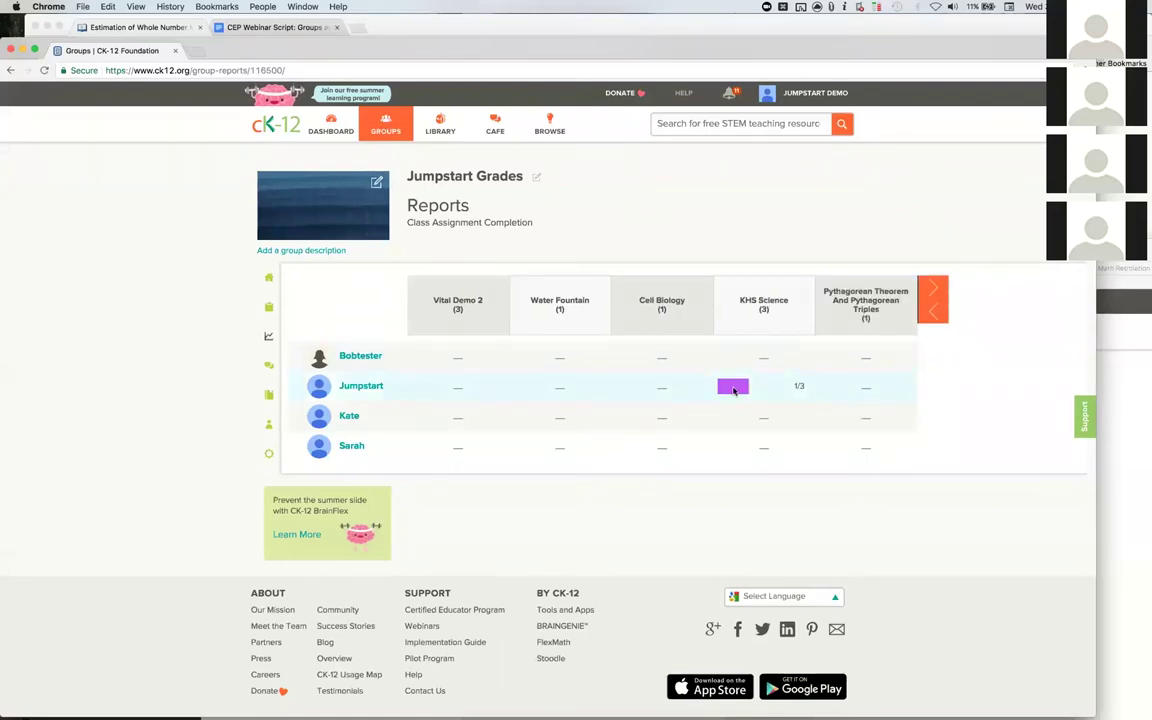
{"action": "left_click", "coordinate": [931, 295]}
{"action": "left_click", "coordinate": [931, 295]}
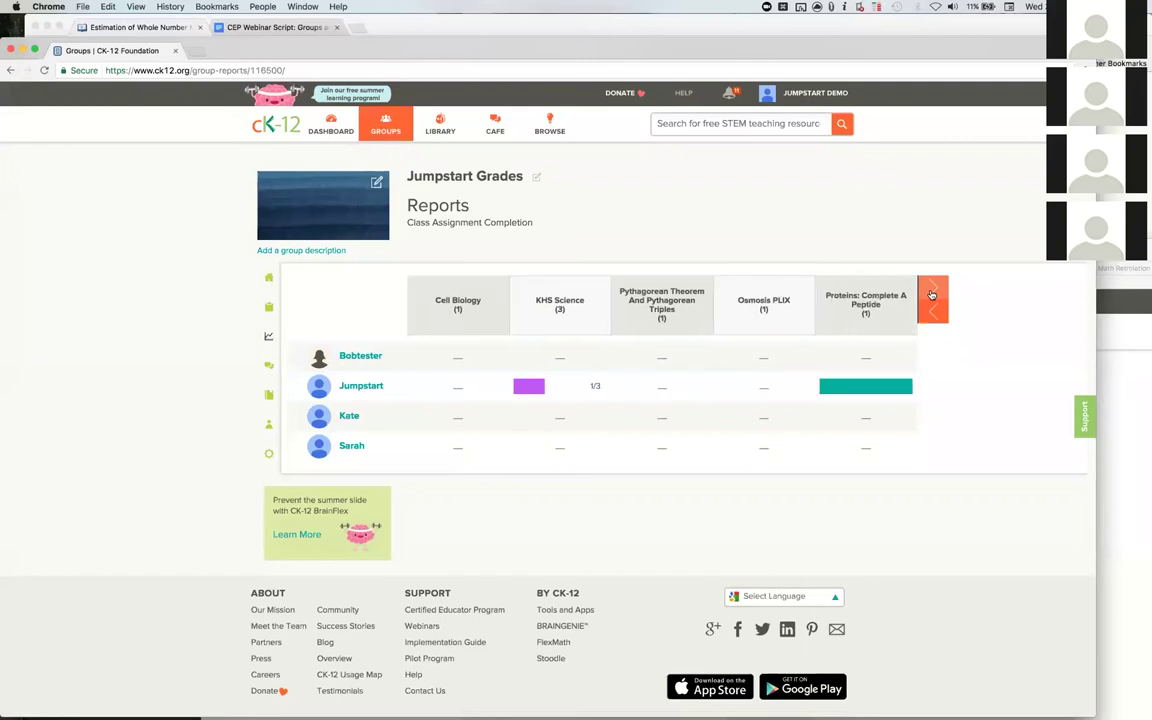
{"action": "left_click", "coordinate": [931, 295]}
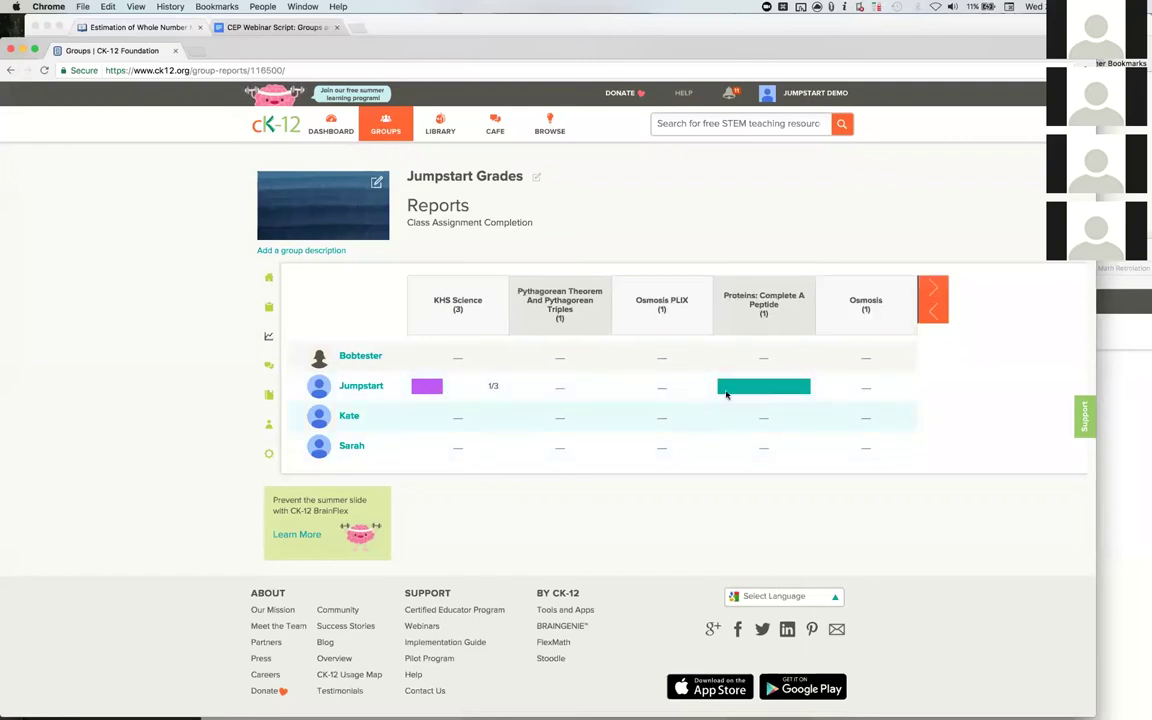
{"action": "left_click", "coordinate": [941, 288]}
{"action": "left_click", "coordinate": [941, 288]}
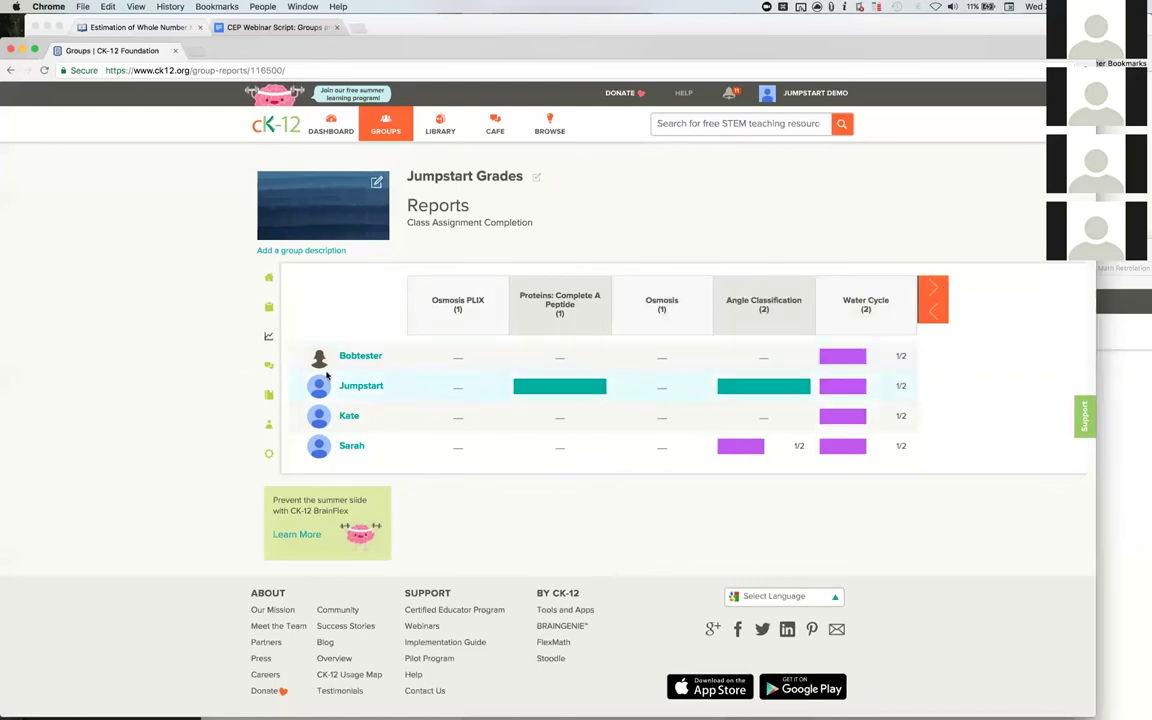
- Open the individual report of the second listed student and examine the latest scores for each assignment
{"action": "left_click", "coordinate": [360, 387]}
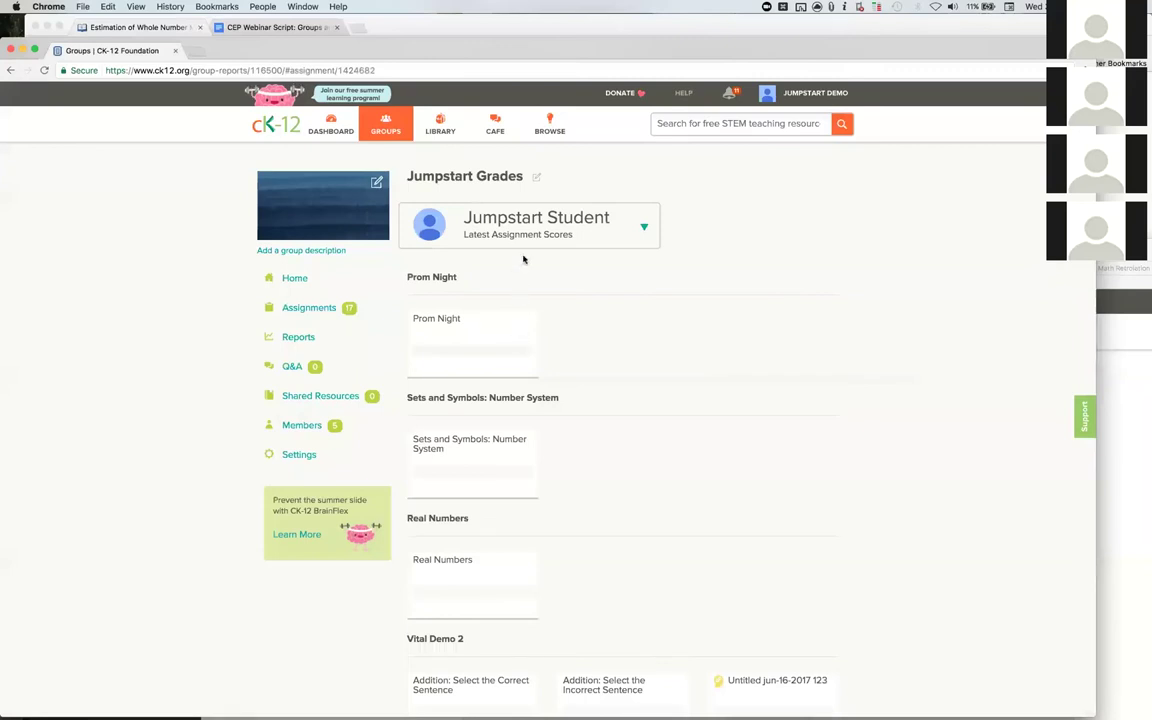
{"action": "scroll", "coordinate": [523, 302], "scroll_direction": "down", "scroll_amount": 1}
{"action": "scroll", "coordinate": [523, 302], "scroll_direction": "down", "scroll_amount": 15}
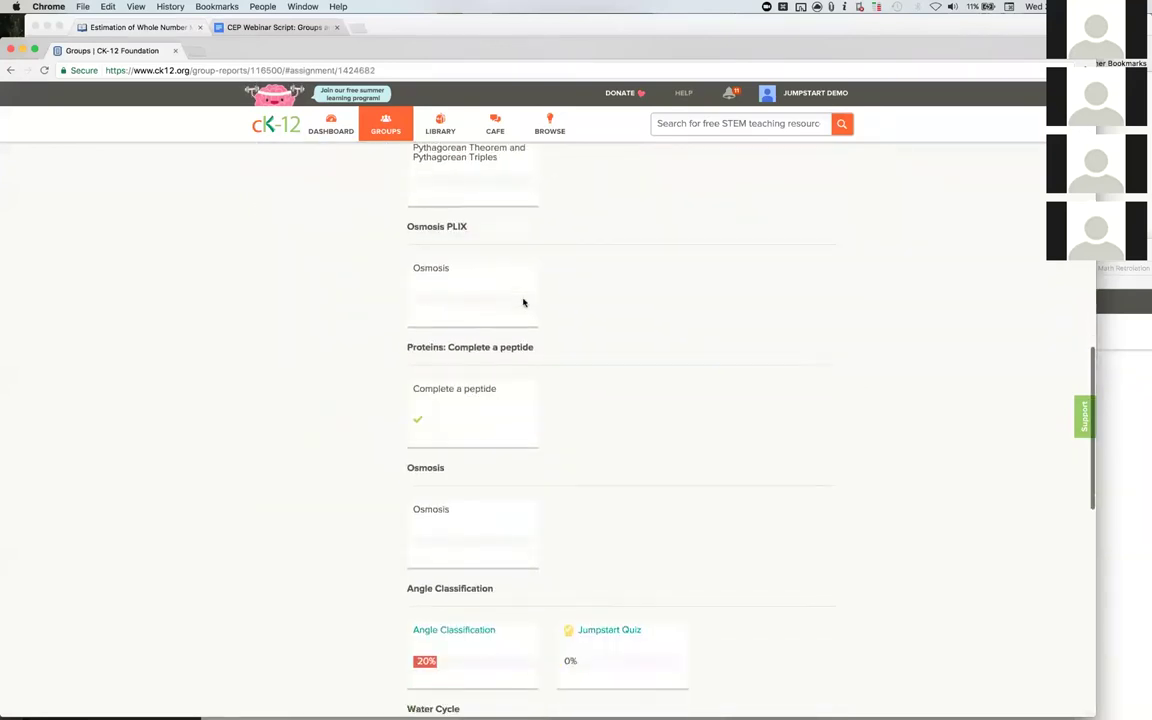
{"action": "scroll", "coordinate": [508, 438], "scroll_direction": "up", "scroll_amount": 15}
{"action": "scroll", "coordinate": [508, 438], "scroll_direction": "down", "scroll_amount": 10}
{"action": "scroll", "coordinate": [508, 438], "scroll_direction": "up", "scroll_amount": 2}
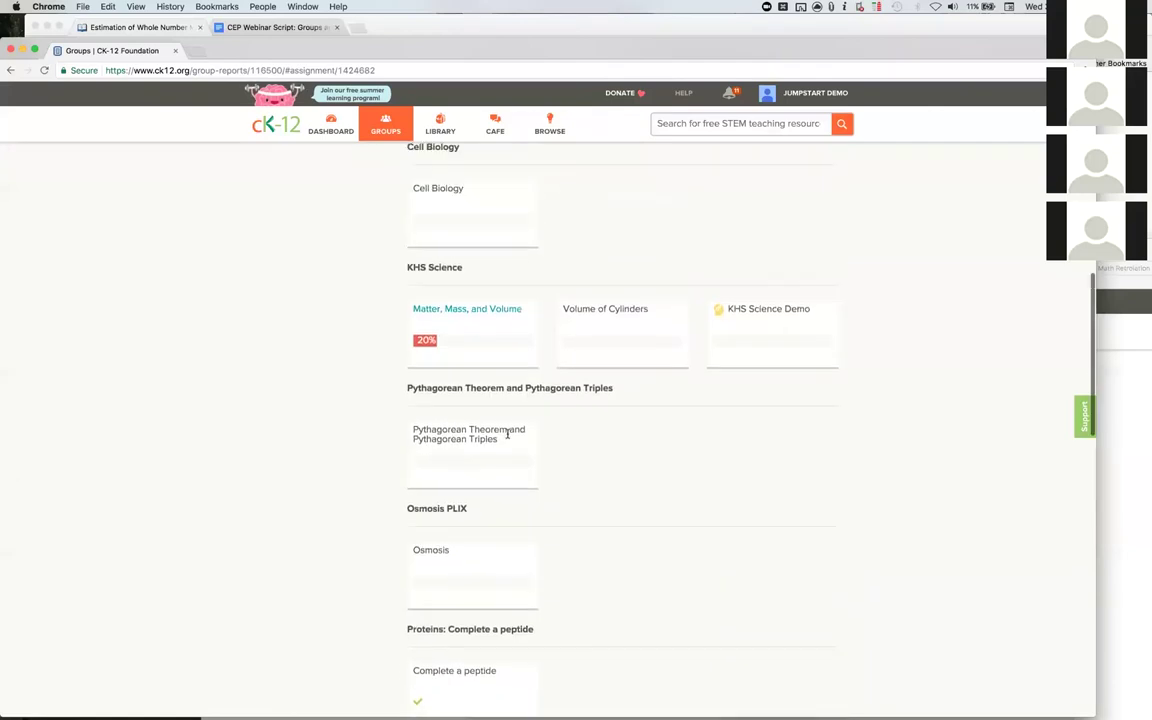
- Open the student's Matter, Mass, and Volume practice details under KHS Science and review the practice statistics and answers
{"action": "left_click", "coordinate": [476, 311]}
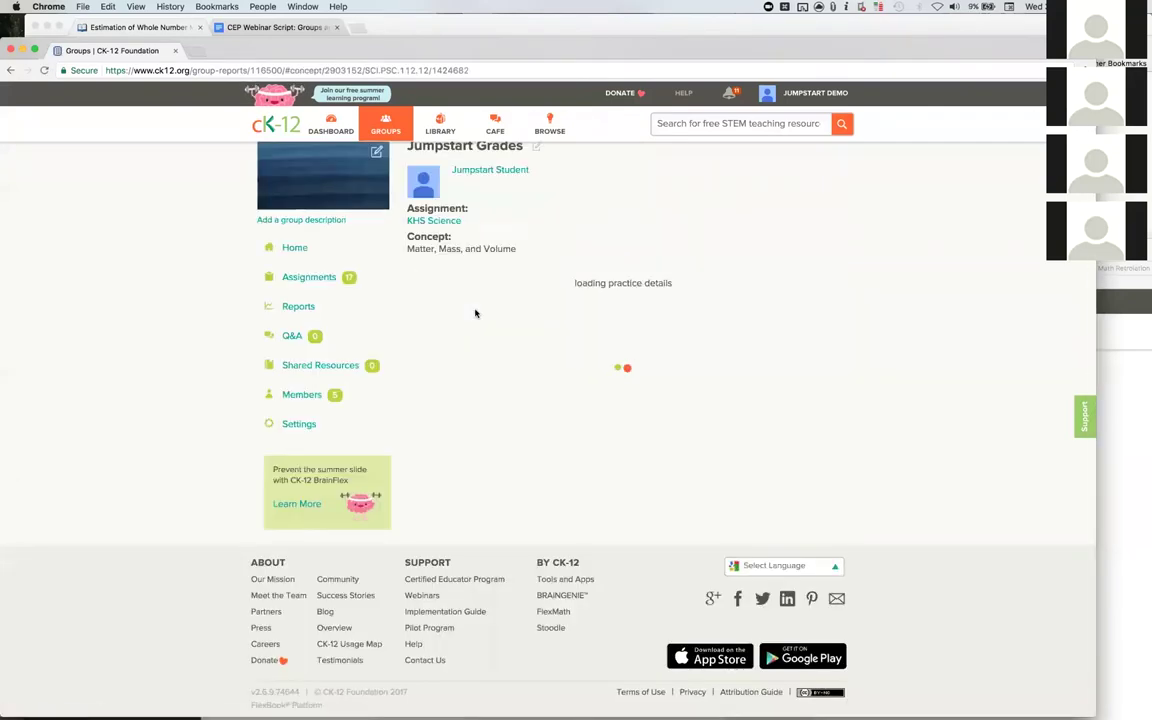
{"action": "scroll", "coordinate": [530, 332], "scroll_direction": "down", "scroll_amount": 10}
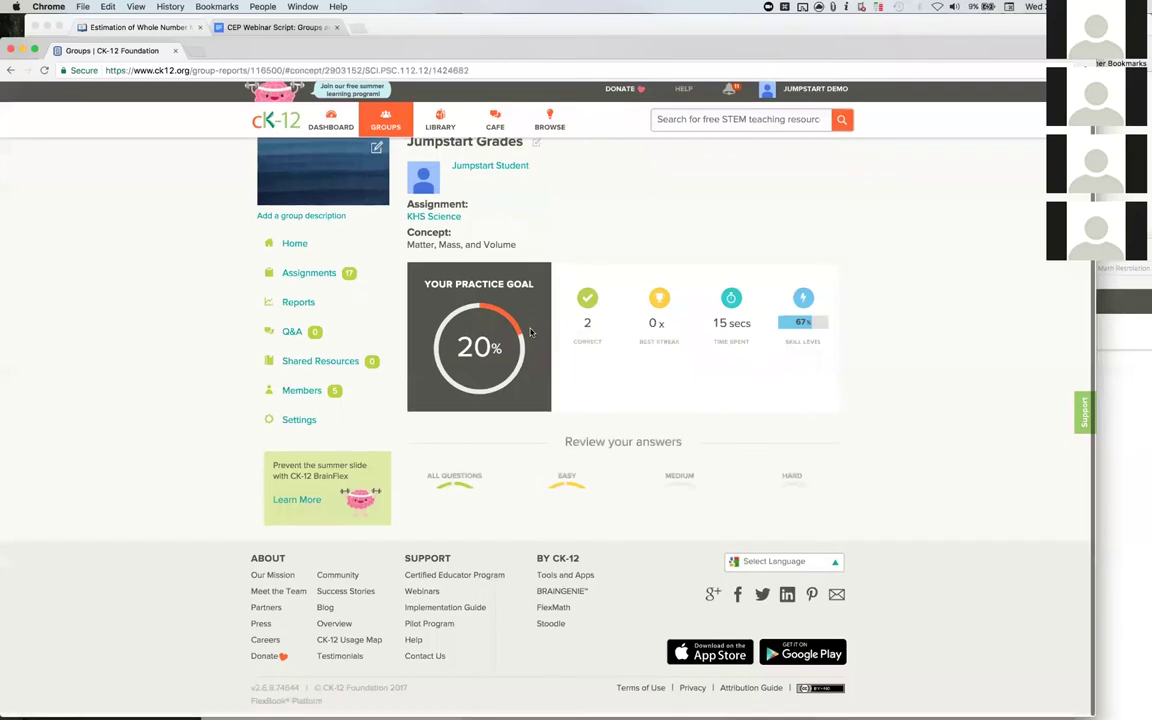
{"action": "scroll", "coordinate": [530, 332], "scroll_direction": "up", "scroll_amount": 5}
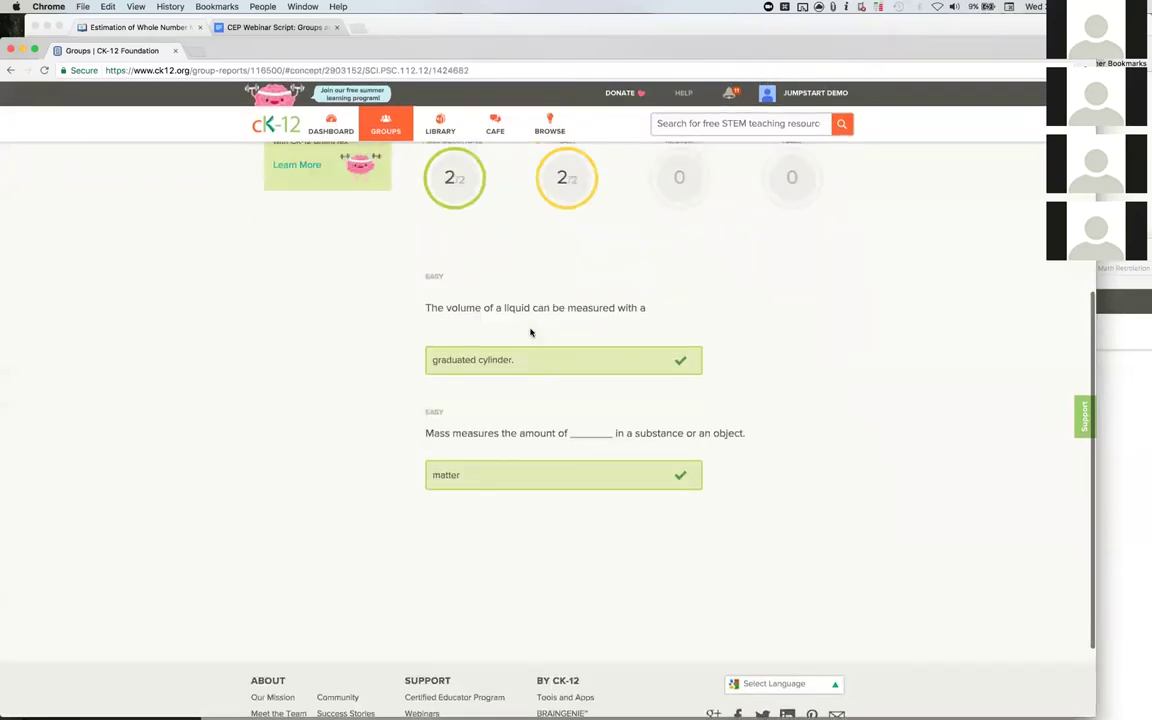
{"action": "scroll", "coordinate": [530, 332], "scroll_direction": "up", "scroll_amount": 3}
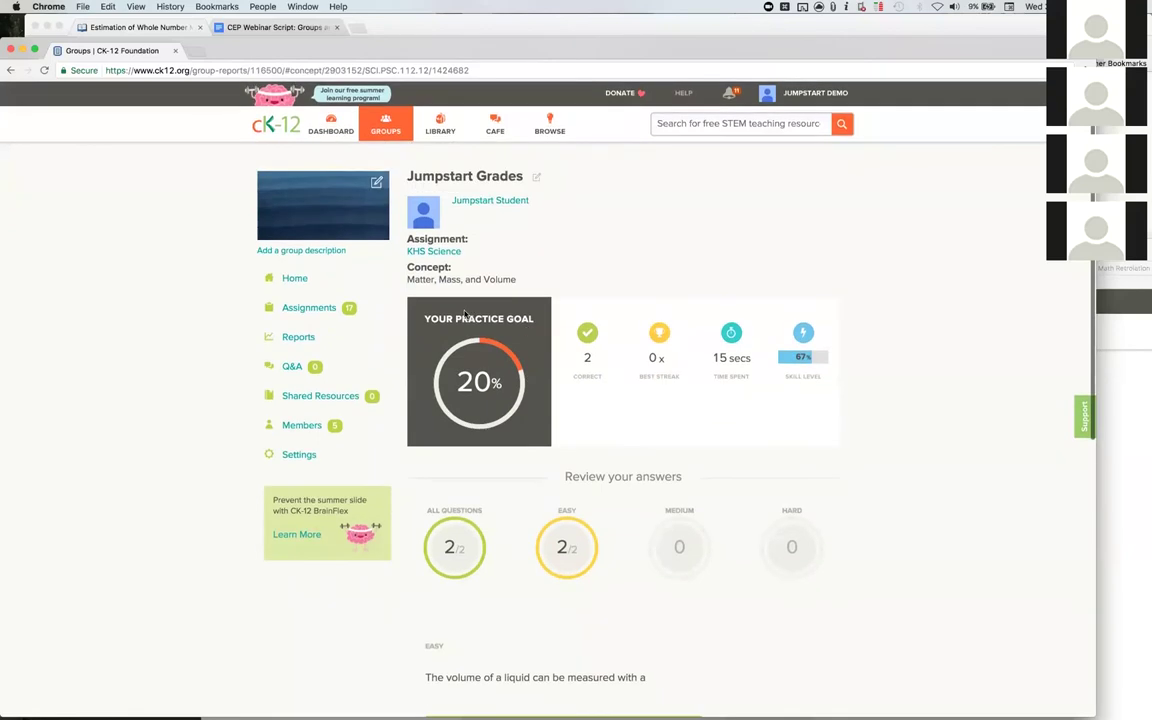
- Return to the class reports and expand the Prom Night column into its individual items
{"action": "left_click", "coordinate": [296, 338]}
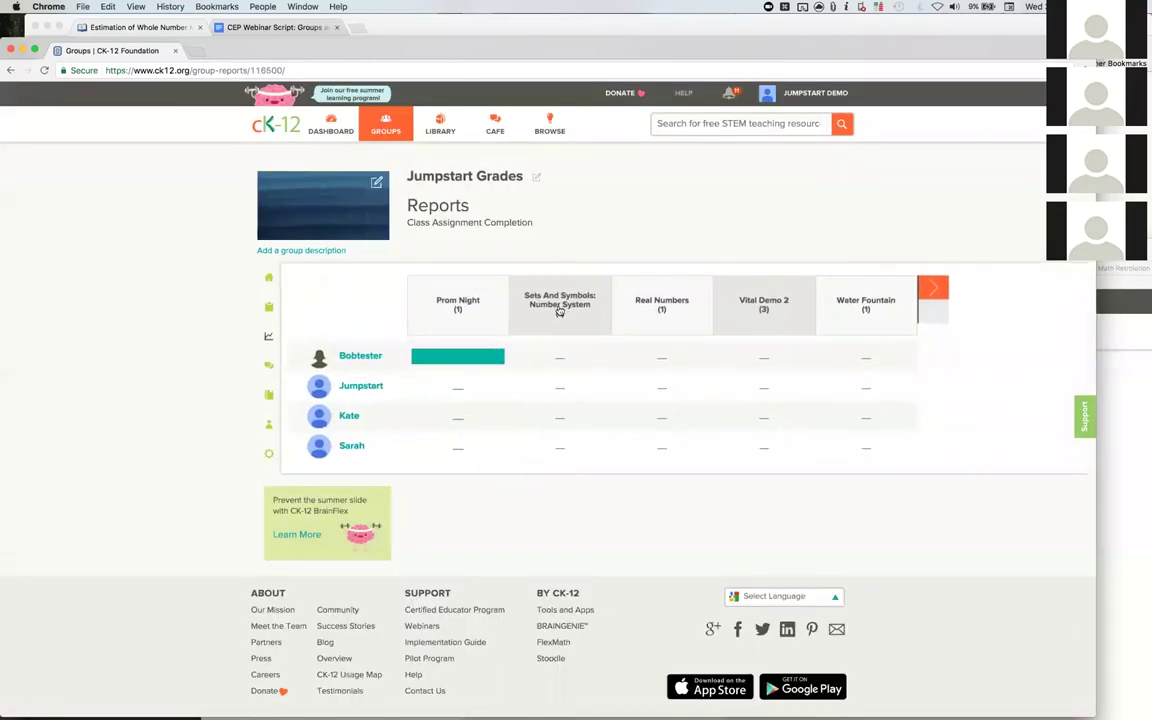
{"action": "left_click", "coordinate": [459, 305]}
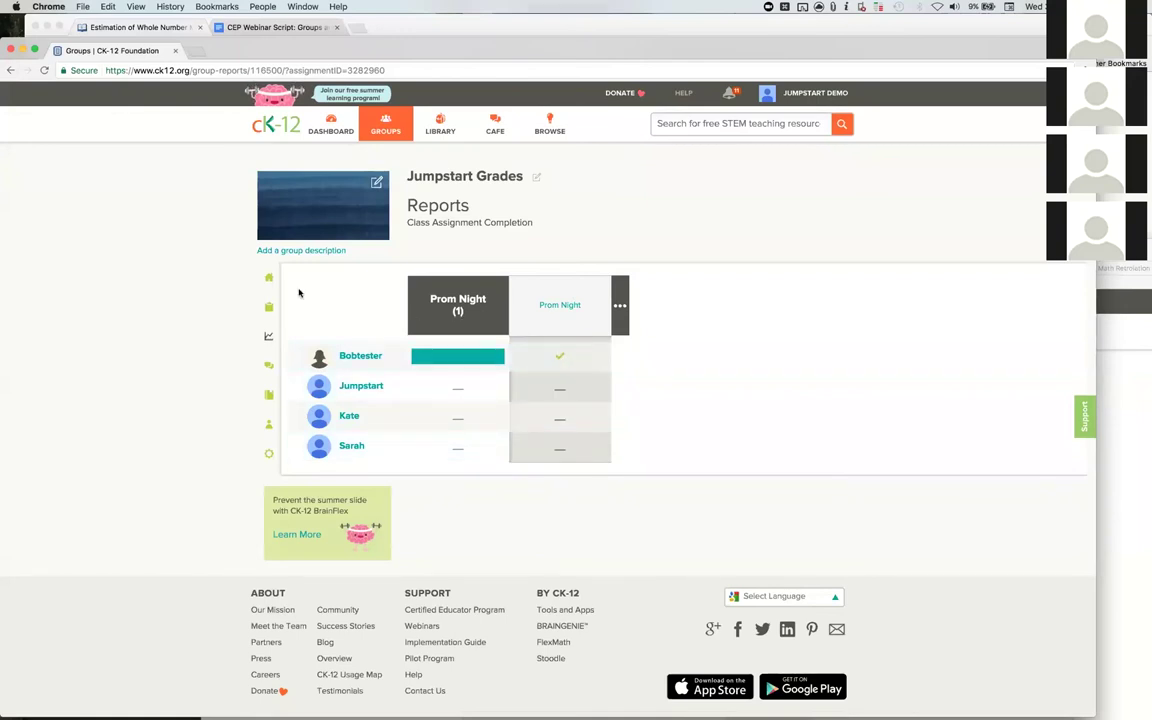
- Return to the Jumpstart Grades group home, open the CK-12 teacher home page, and look over its Explore and My Subjects sections
{"action": "left_click", "coordinate": [269, 281]}
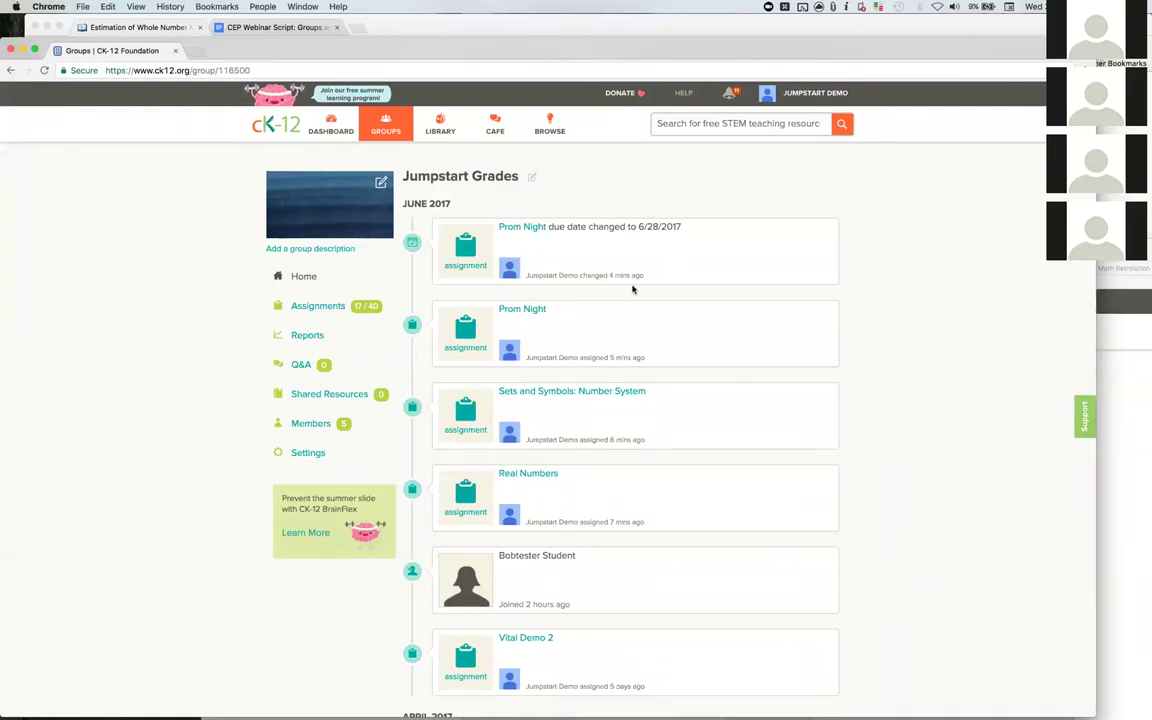
{"action": "left_click", "coordinate": [282, 127]}
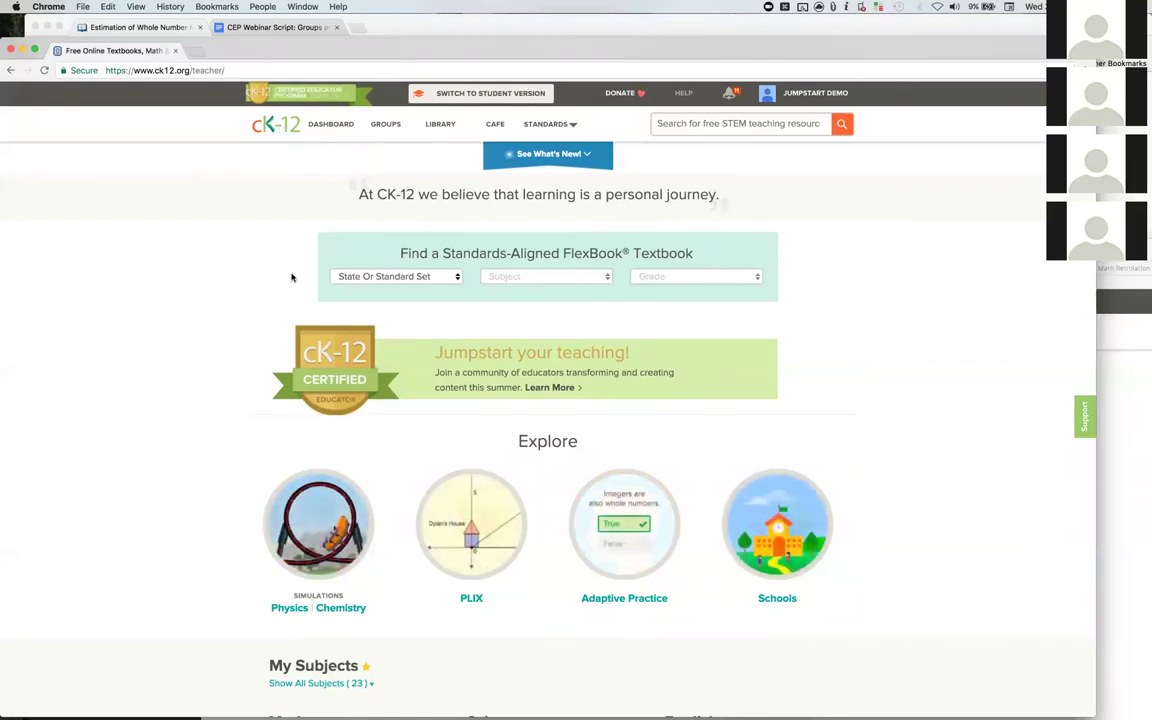
{"action": "scroll", "coordinate": [290, 276], "scroll_direction": "down", "scroll_amount": 3}
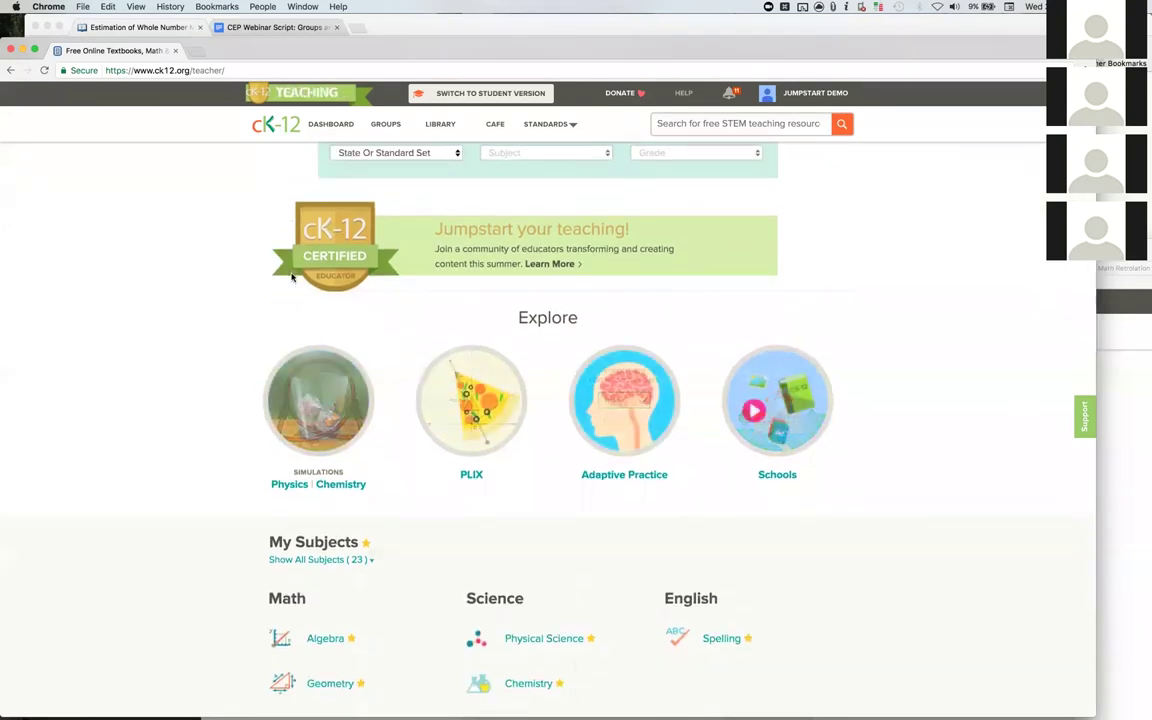
{"action": "scroll", "coordinate": [292, 277], "scroll_direction": "down", "scroll_amount": 1}
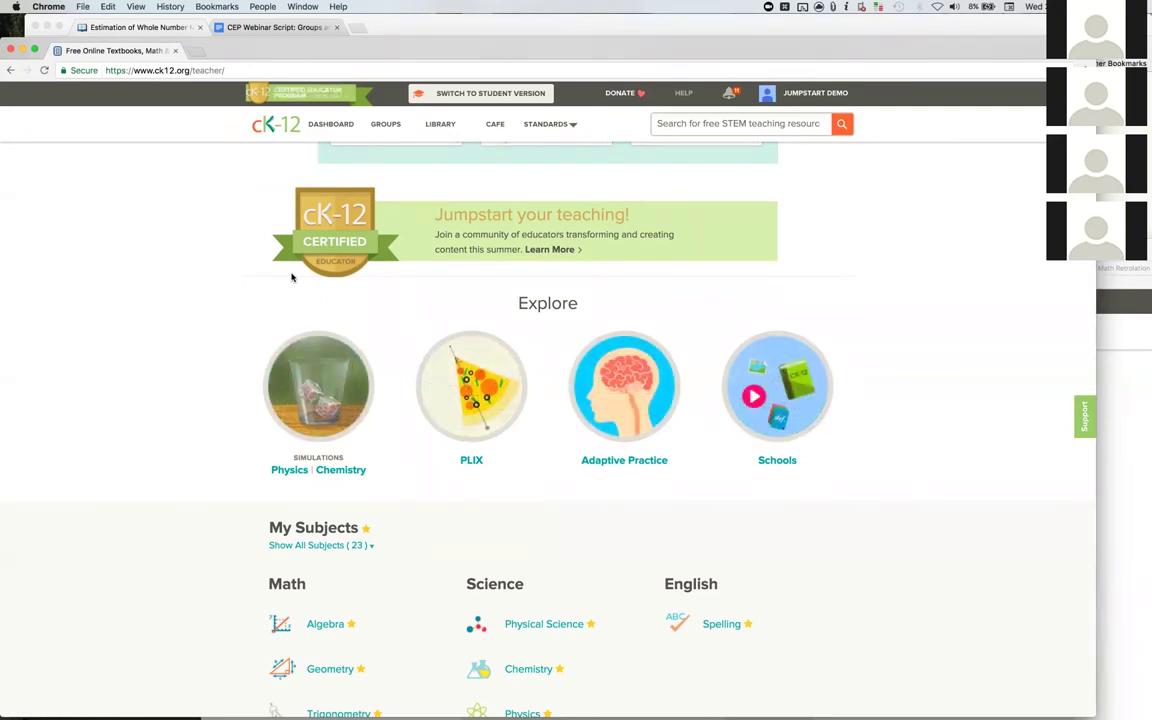
{"action": "scroll", "coordinate": [292, 277], "scroll_direction": "down", "scroll_amount": 3}
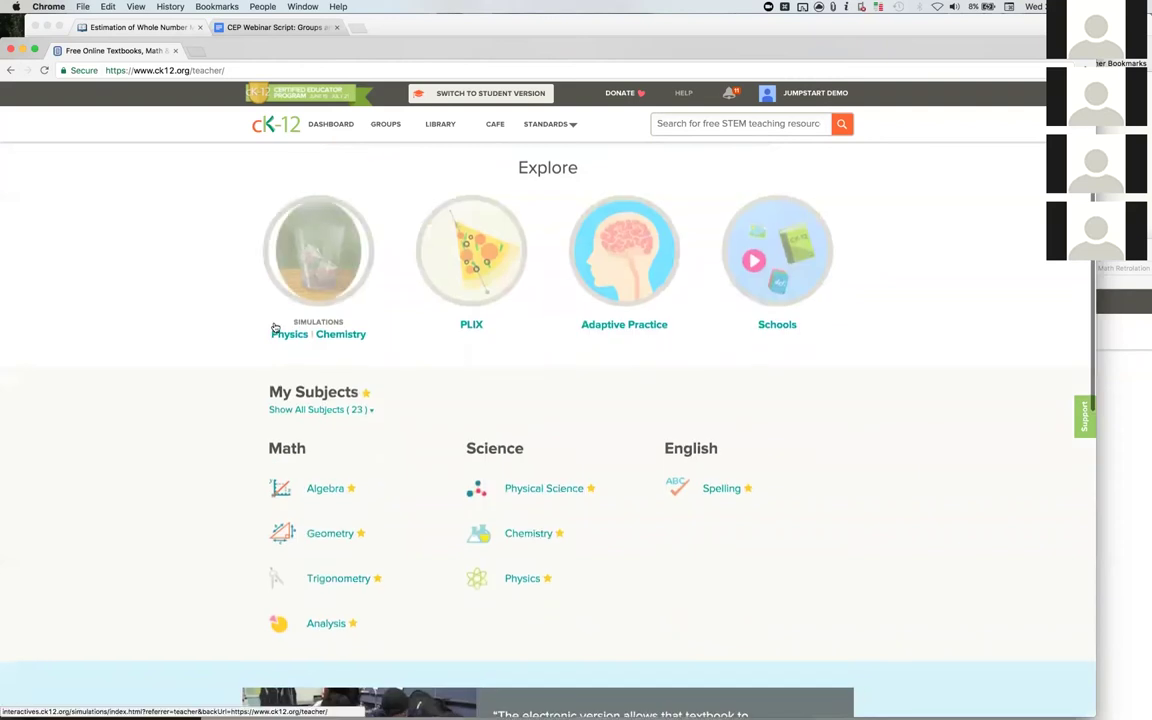
- Open the Real Numbers reading in the Sets and Symbols concept of Algebra
{"action": "left_click", "coordinate": [325, 488]}
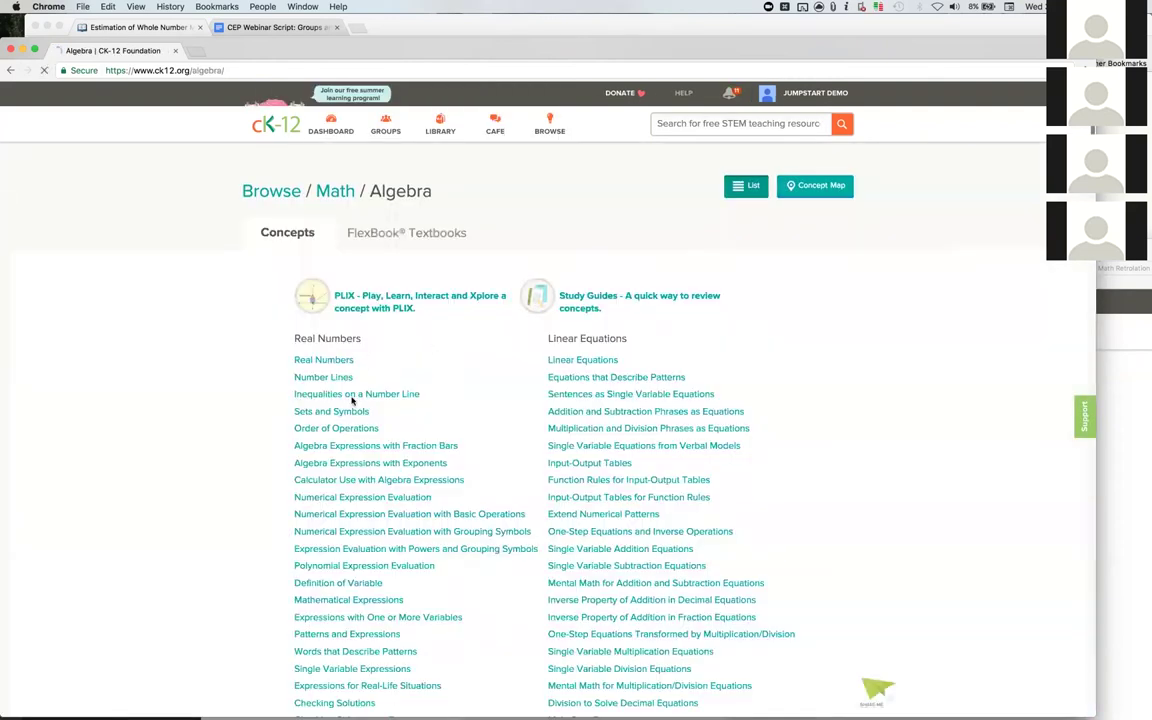
{"action": "left_click", "coordinate": [336, 412]}
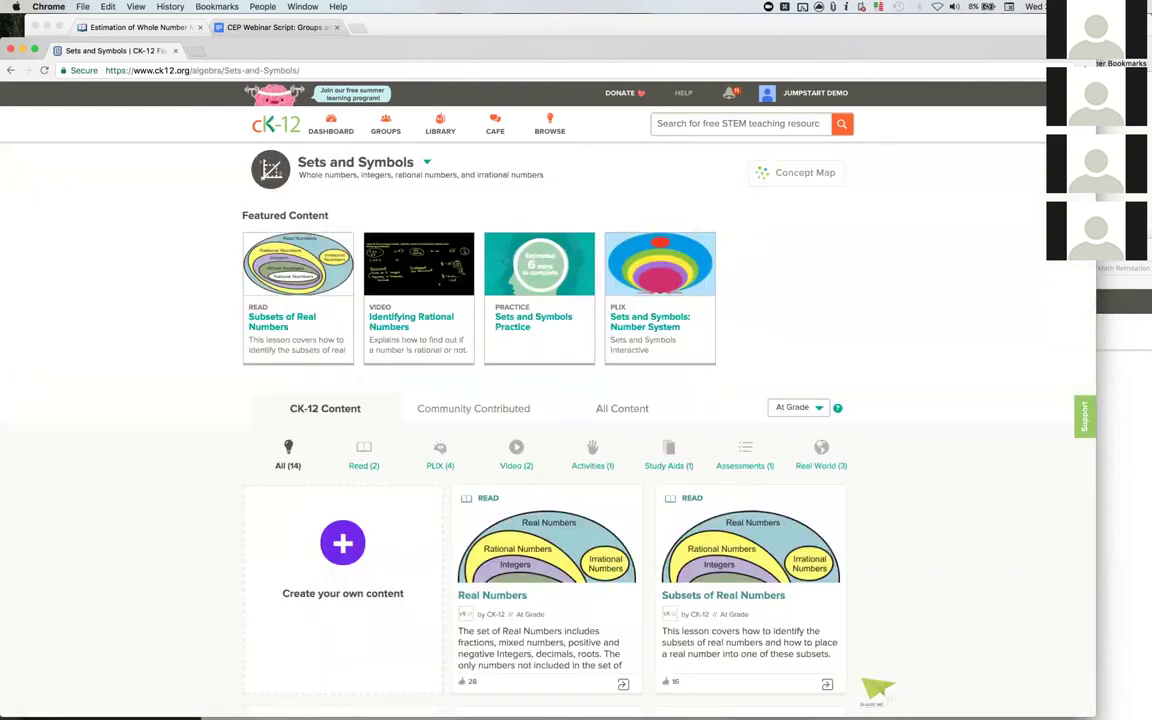
{"action": "left_click", "coordinate": [492, 595]}
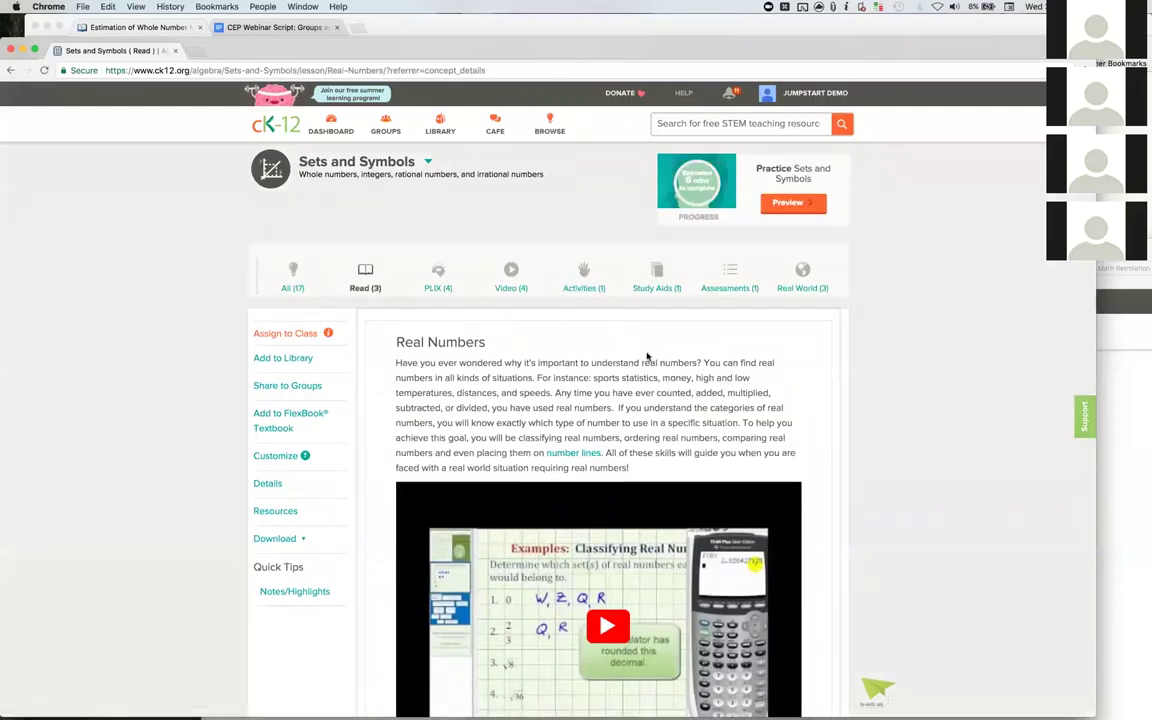
- Look through the Real Numbers lesson, examining its introduction, embedded video, subsets table, examples, guided practice and review questions
{"action": "scroll", "coordinate": [647, 356], "scroll_direction": "down", "scroll_amount": 2}
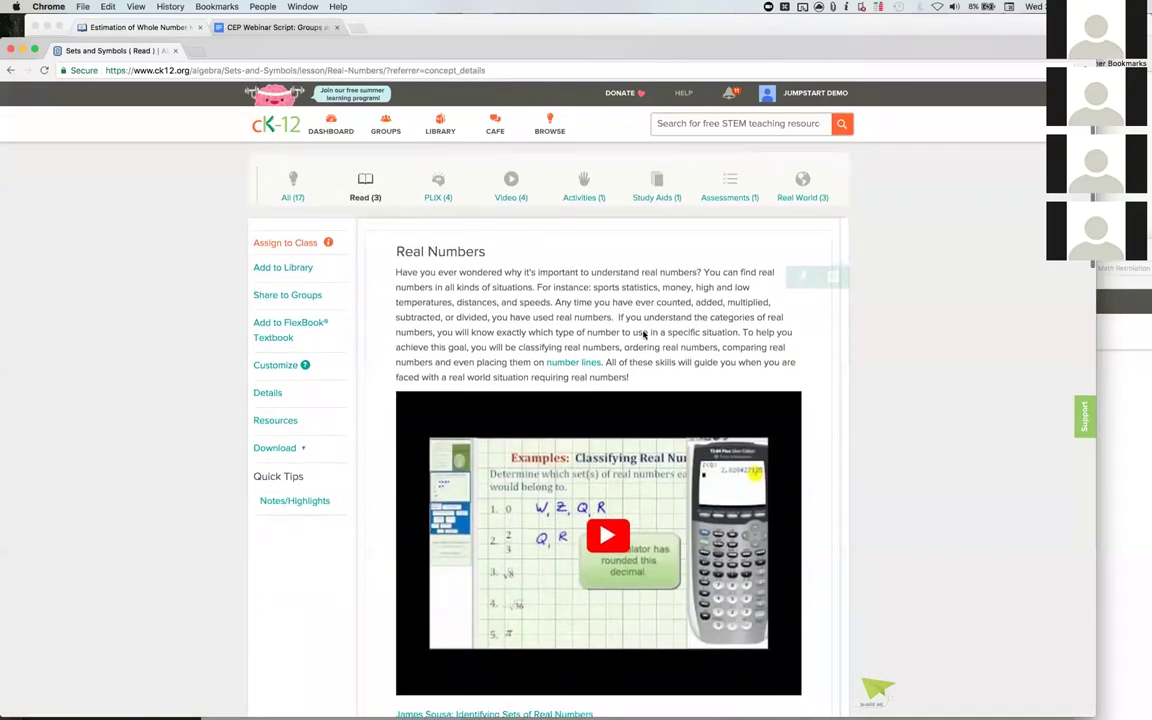
{"action": "scroll", "coordinate": [580, 300], "scroll_direction": "up", "scroll_amount": 2}
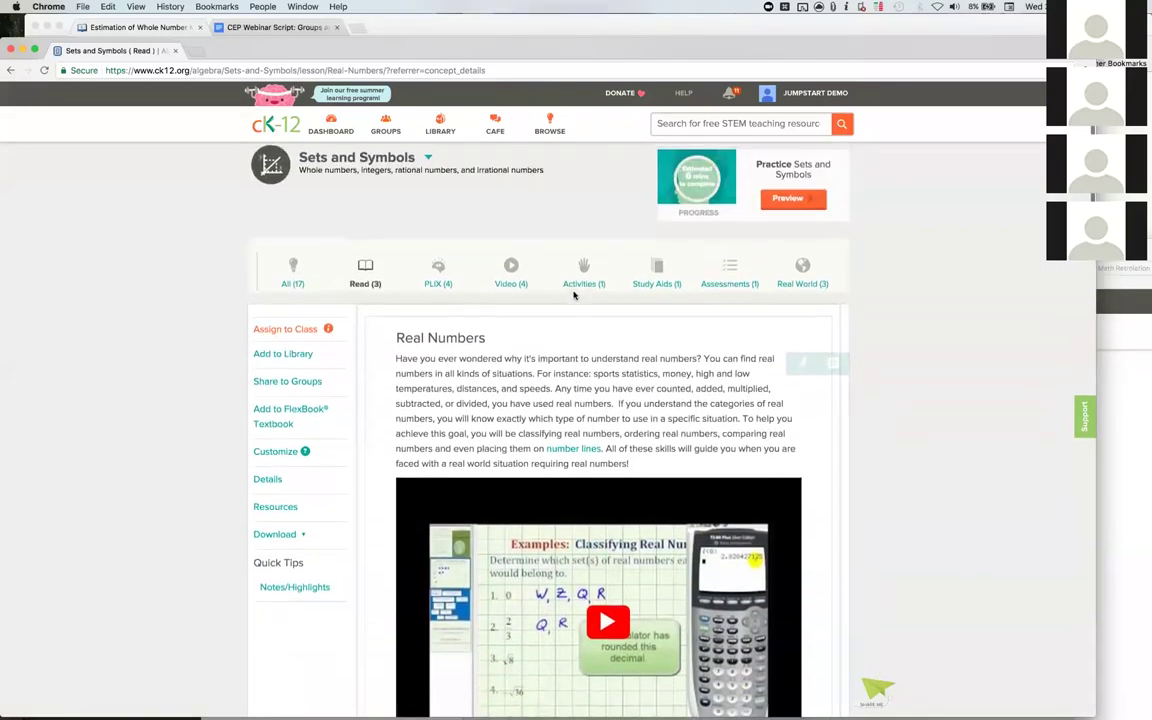
{"action": "scroll", "coordinate": [575, 295], "scroll_direction": "down", "scroll_amount": 4}
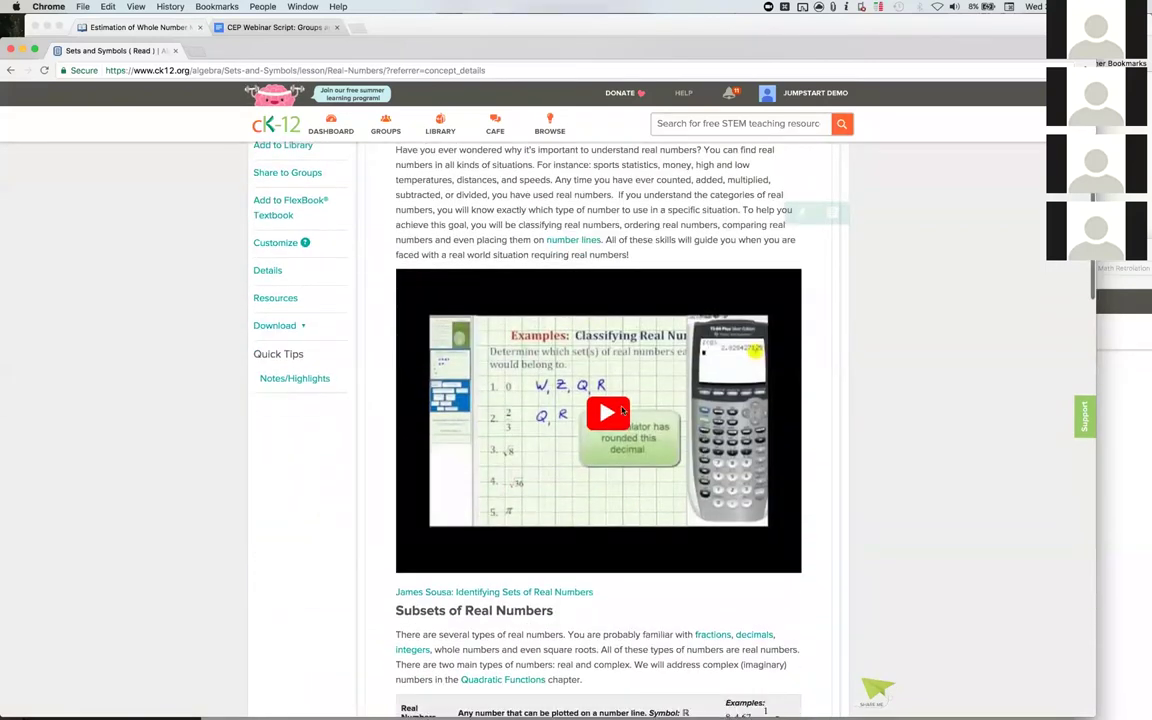
{"action": "scroll", "coordinate": [622, 410], "scroll_direction": "down", "scroll_amount": 15}
{"action": "scroll", "coordinate": [632, 325], "scroll_direction": "up", "scroll_amount": 20}
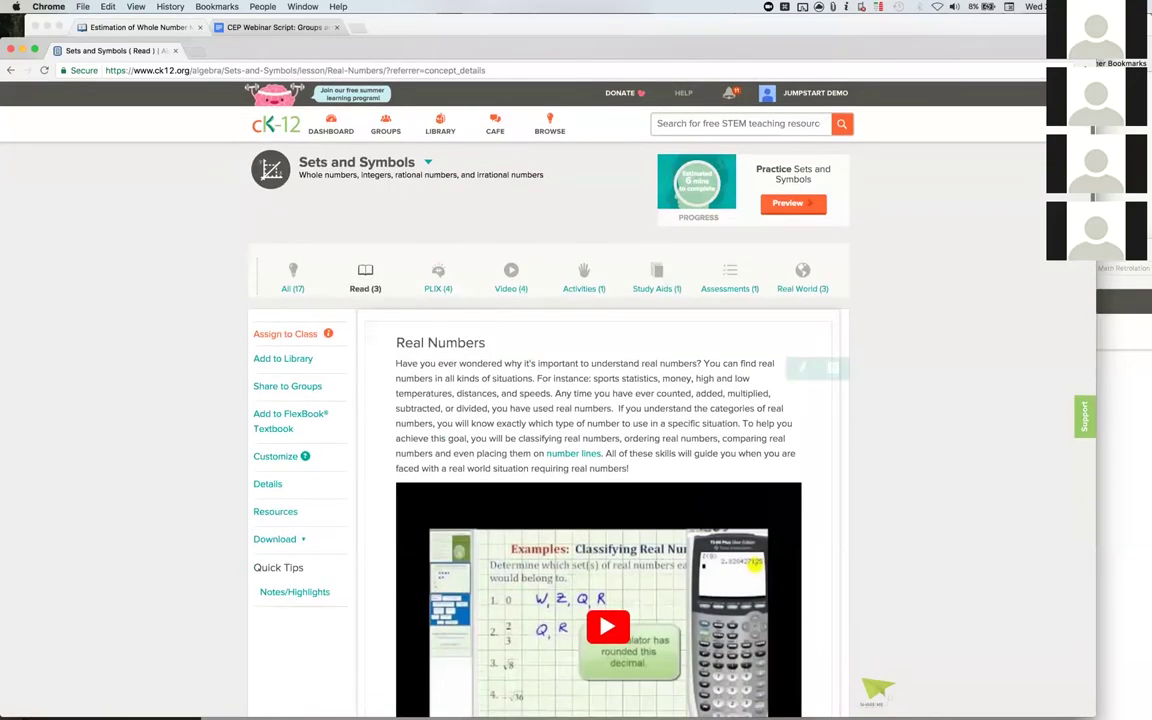
{"action": "scroll", "coordinate": [600, 420], "scroll_direction": "down", "scroll_amount": 20}
{"action": "scroll", "coordinate": [600, 420], "scroll_direction": "up", "scroll_amount": 15}
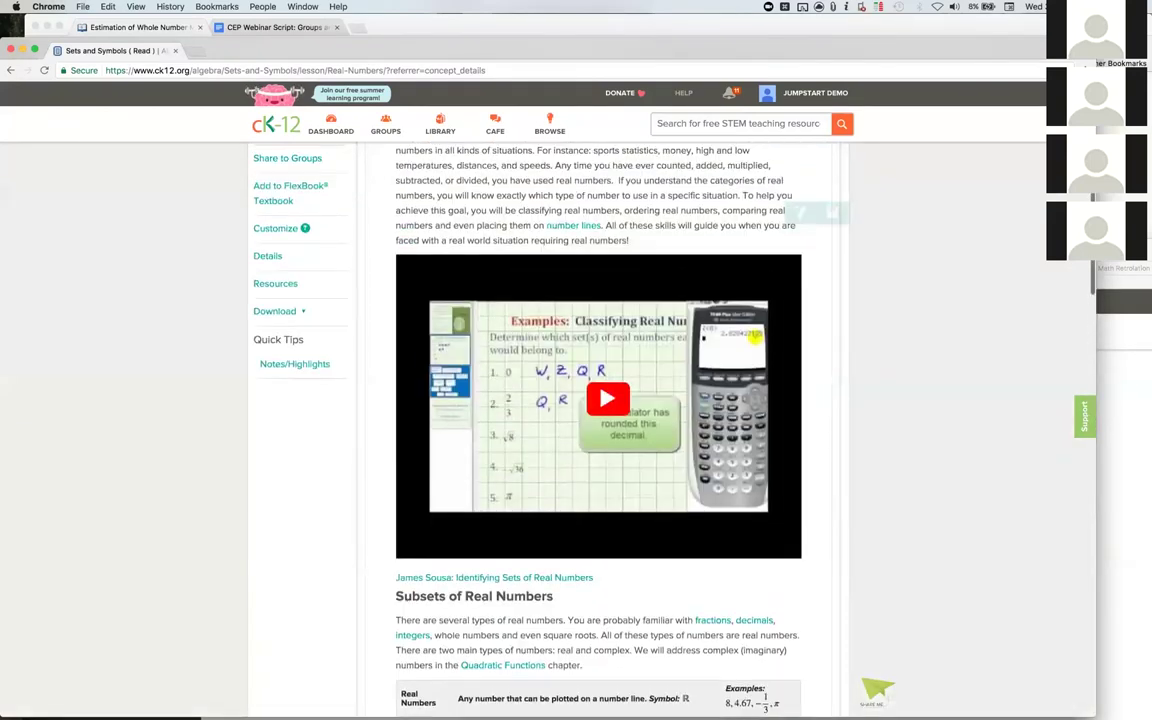
{"action": "scroll", "coordinate": [600, 420], "scroll_direction": "up", "scroll_amount": 3}
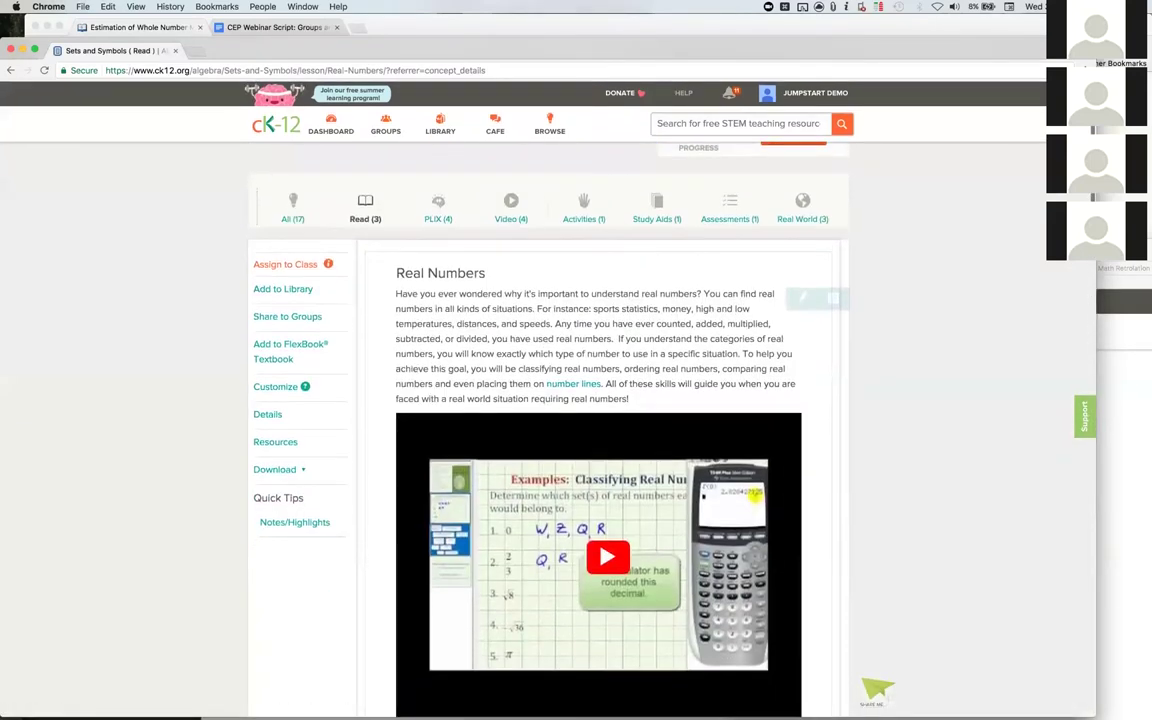
{"action": "scroll", "coordinate": [637, 360], "scroll_direction": "down", "scroll_amount": 6}
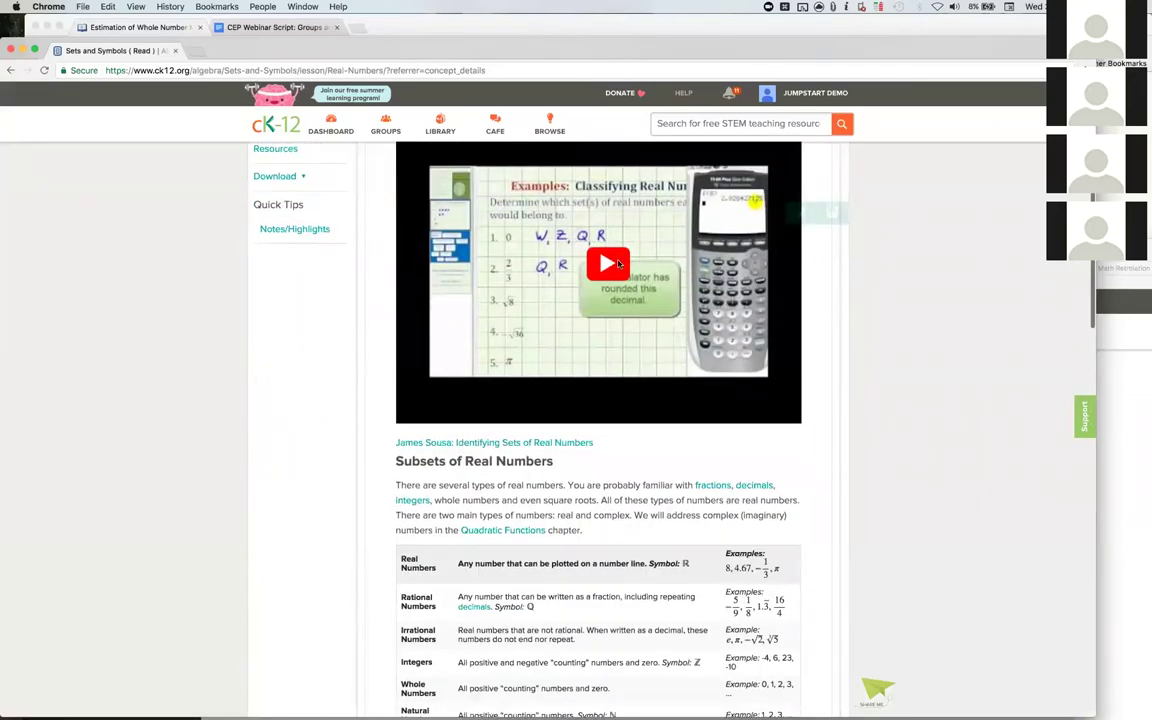
{"action": "scroll", "coordinate": [618, 263], "scroll_direction": "down", "scroll_amount": 6}
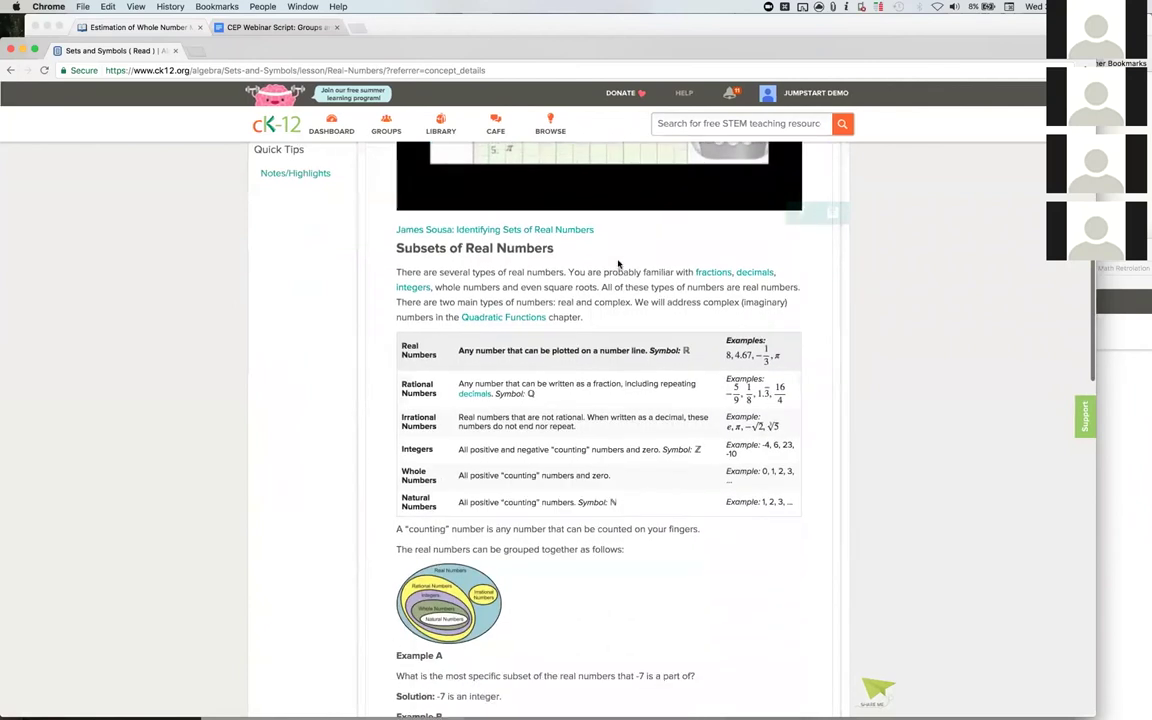
{"action": "scroll", "coordinate": [618, 263], "scroll_direction": "down", "scroll_amount": 6}
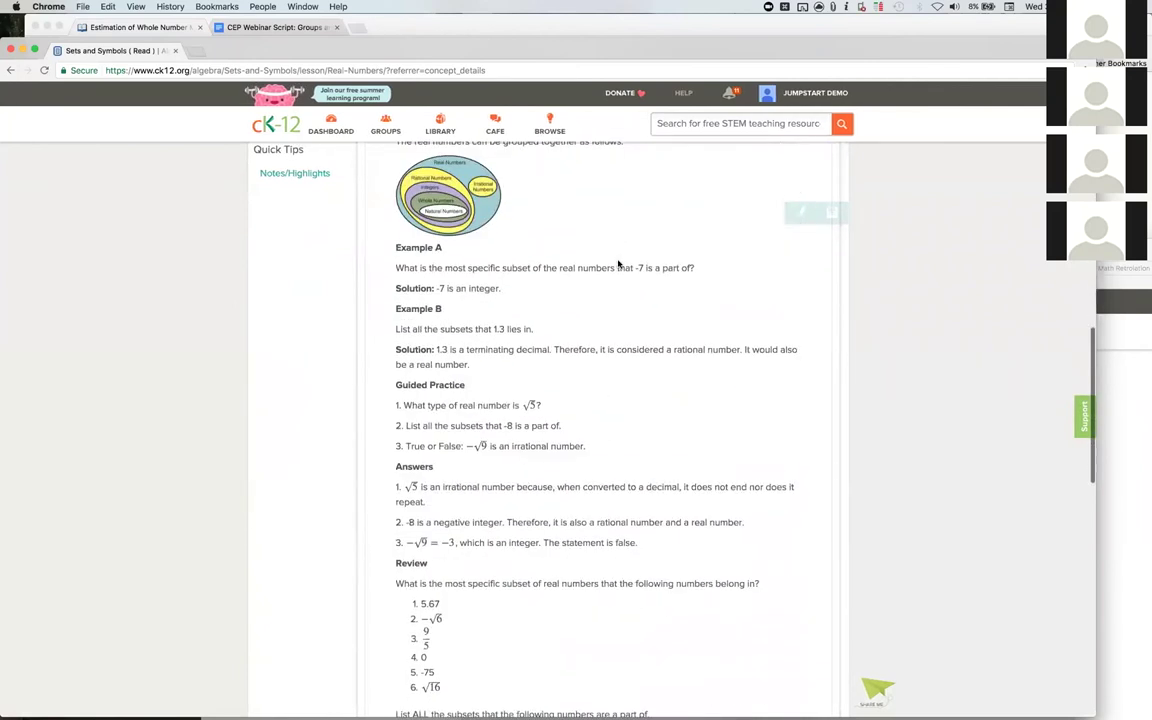
{"action": "scroll", "coordinate": [618, 263], "scroll_direction": "up", "scroll_amount": 1}
{"action": "scroll", "coordinate": [618, 263], "scroll_direction": "up", "scroll_amount": 13}
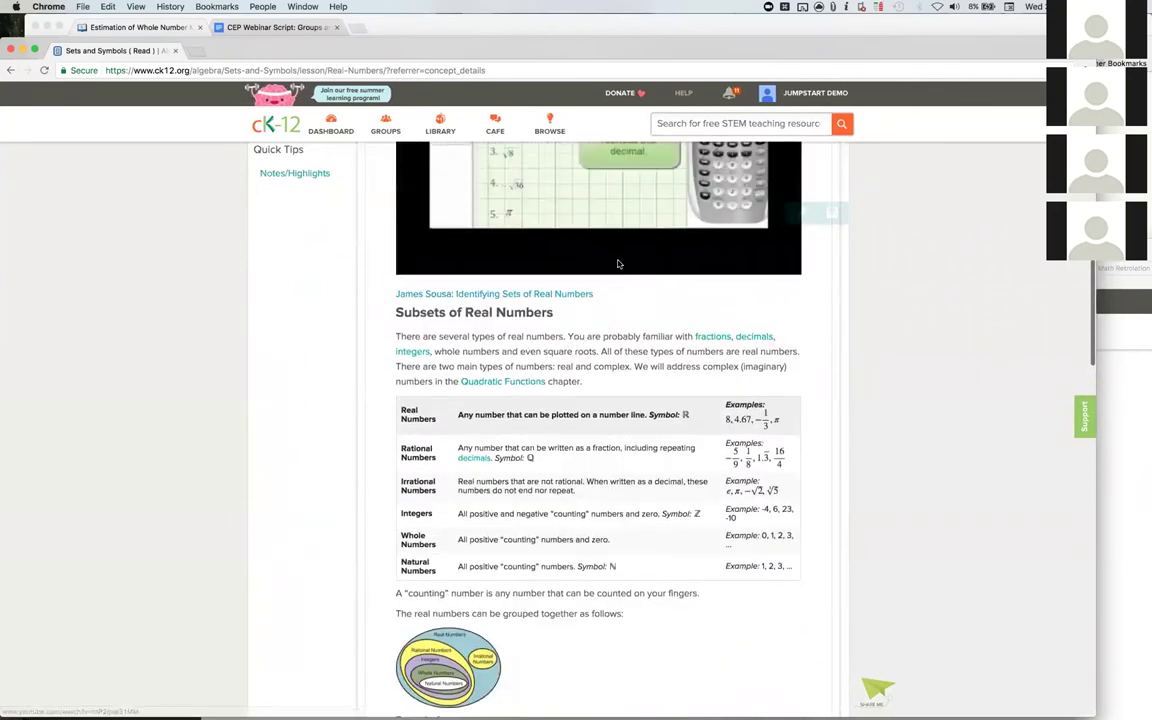
{"action": "scroll", "coordinate": [618, 263], "scroll_direction": "up", "scroll_amount": 1}
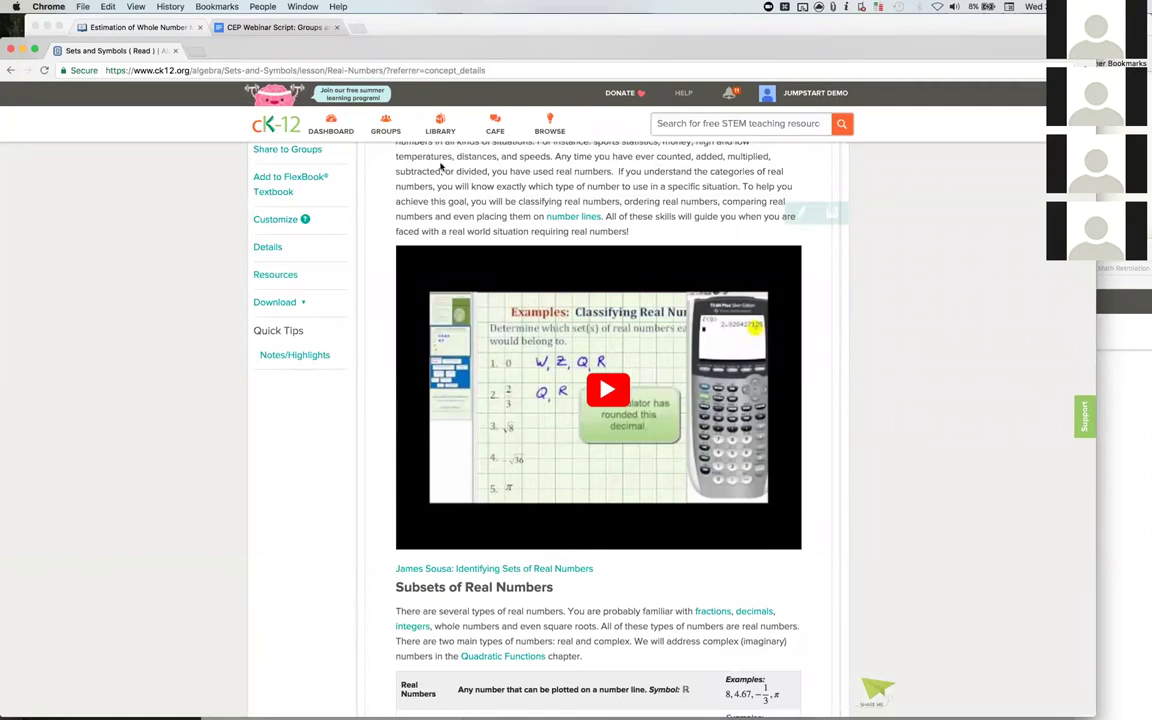
{"action": "scroll", "coordinate": [440, 167], "scroll_direction": "up", "scroll_amount": 5}
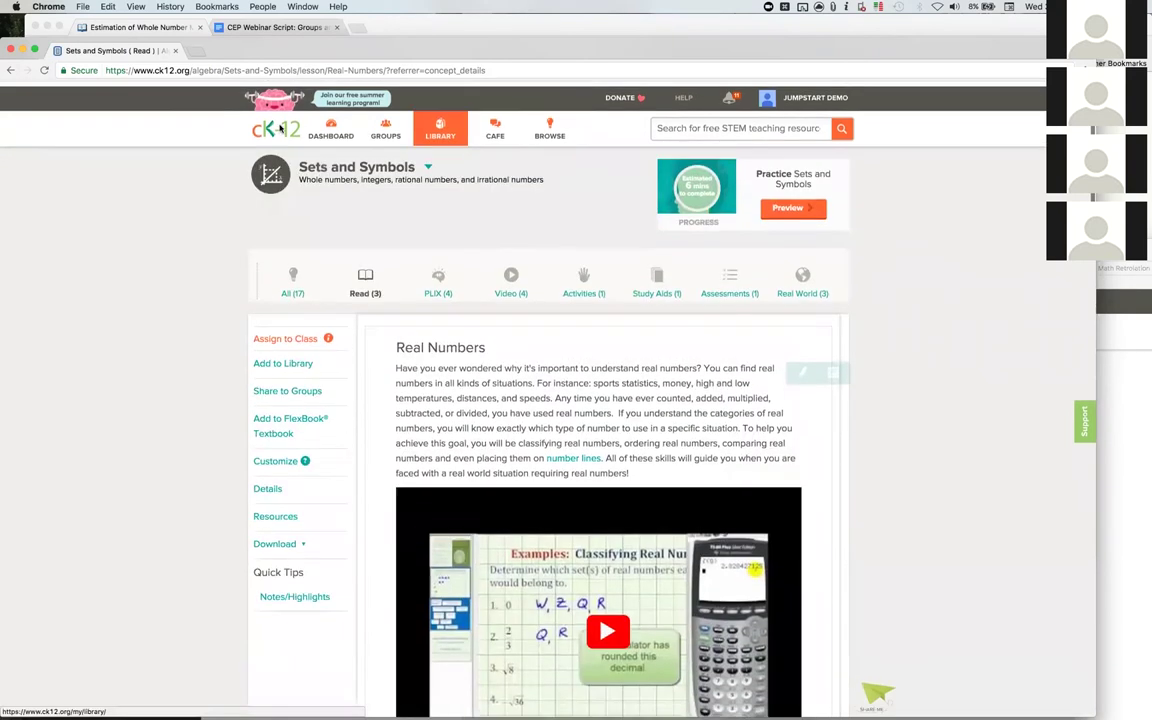
- Go back through the groups list to the Jumpstart Grades class and view its assignment completion report
{"action": "left_click", "coordinate": [282, 128]}
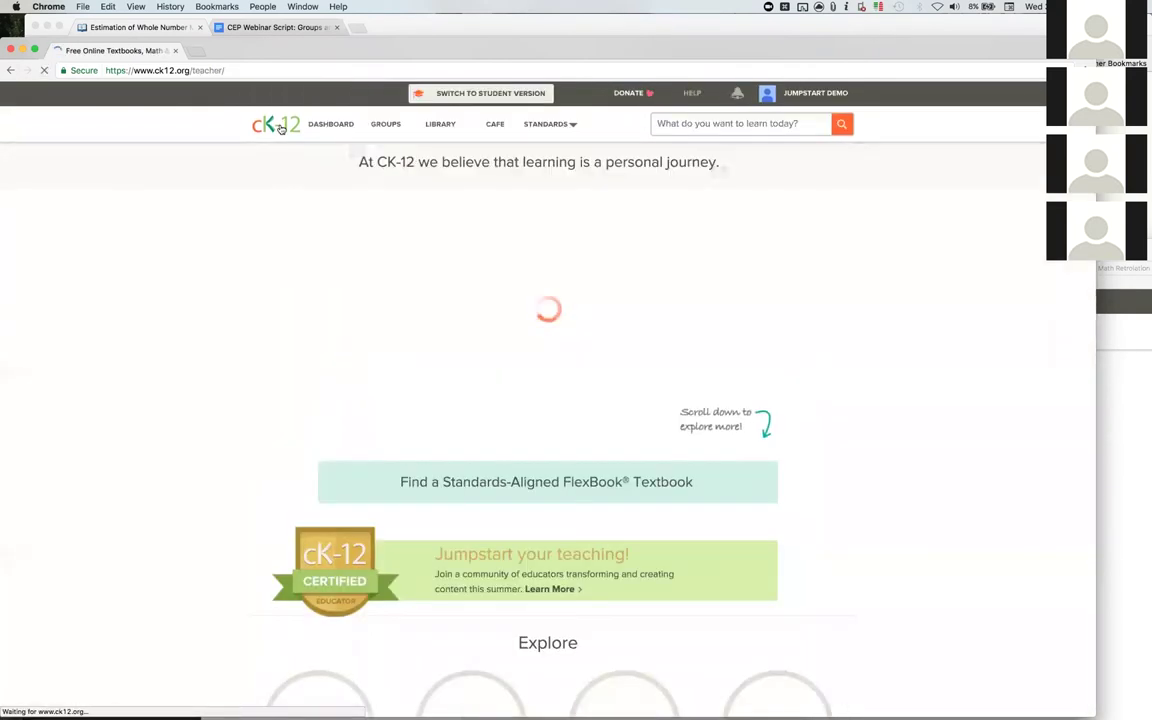
{"action": "left_click", "coordinate": [397, 124]}
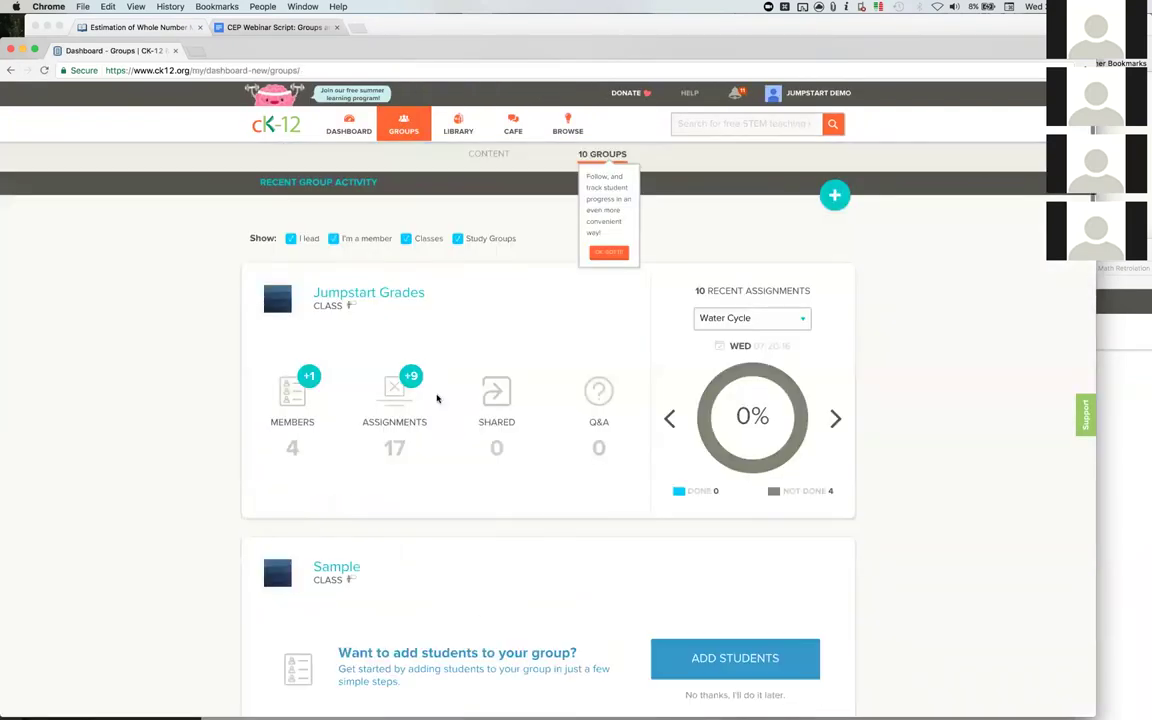
{"action": "left_click", "coordinate": [418, 294]}
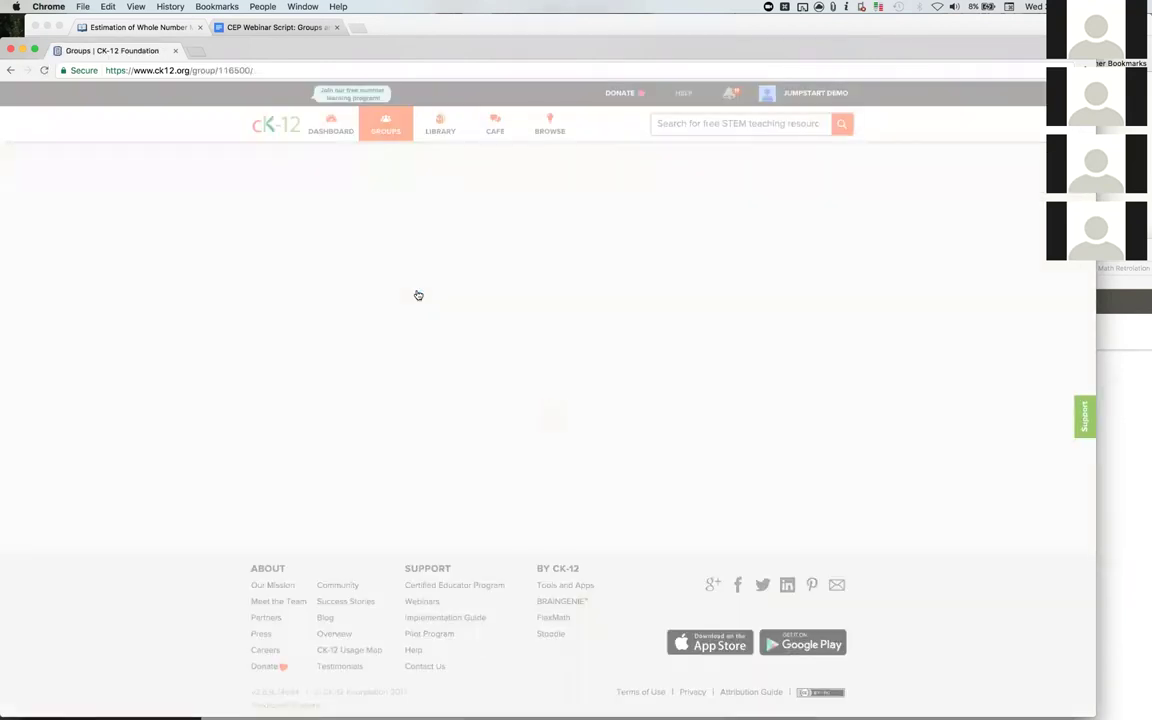
{"action": "left_click", "coordinate": [308, 341]}
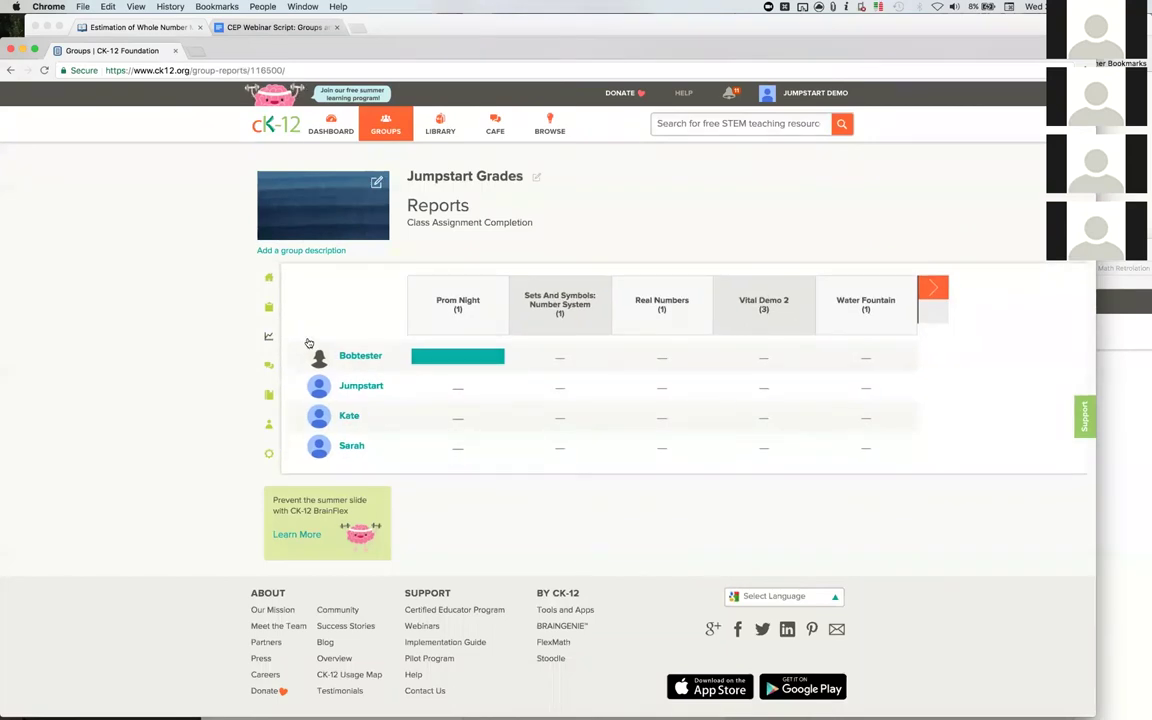
{"action": "scroll", "coordinate": [360, 378], "scroll_direction": "down", "scroll_amount": 1}
{"action": "scroll", "coordinate": [366, 378], "scroll_direction": "up", "scroll_amount": 1}
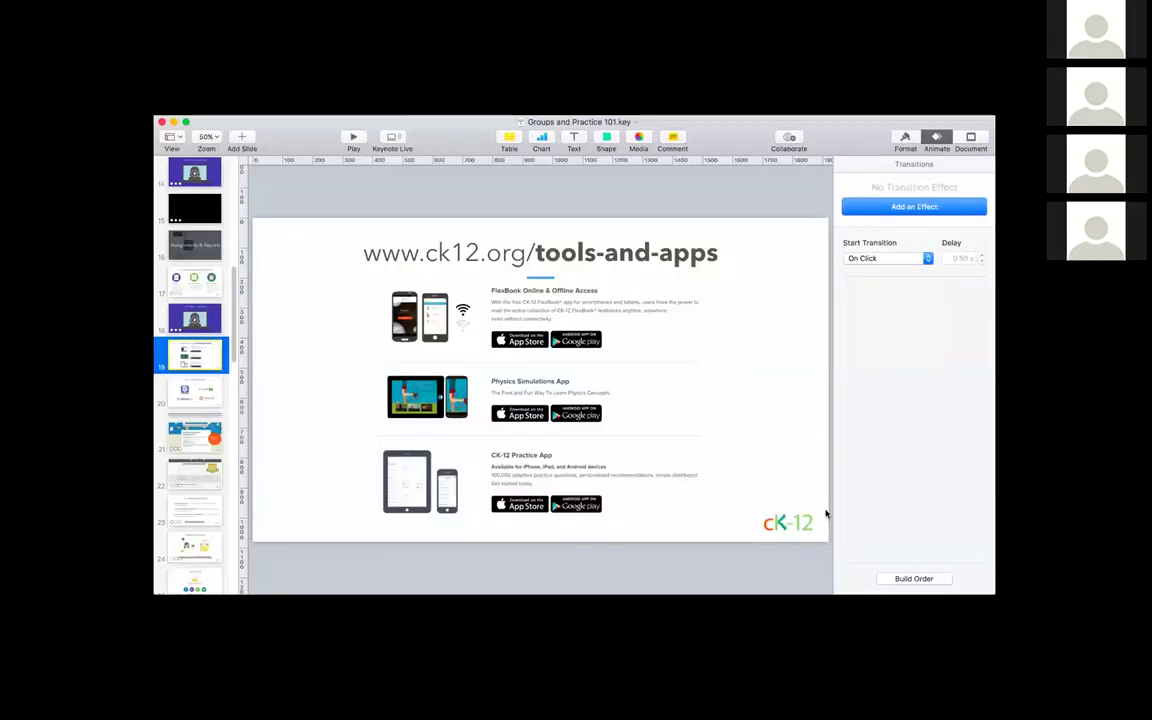
- Switch to Keynote and play the Groups and Practice 101 presentation from the tools-and-apps slide
{"action": "left_click", "coordinate": [353, 138]}
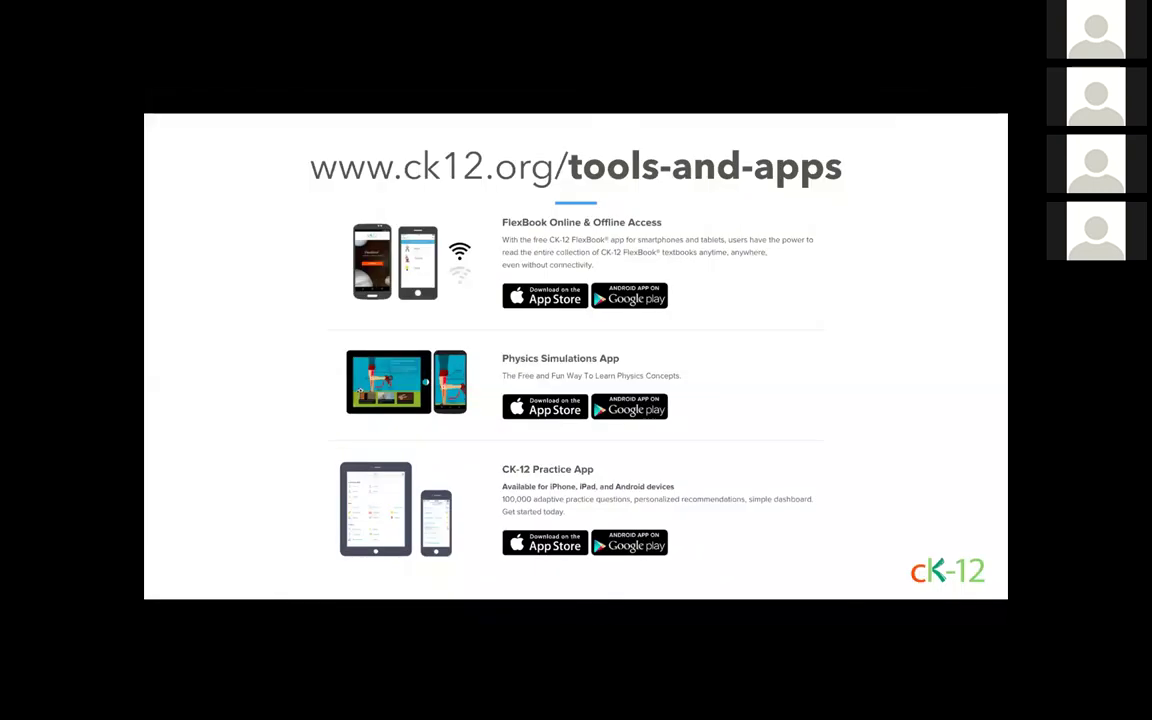
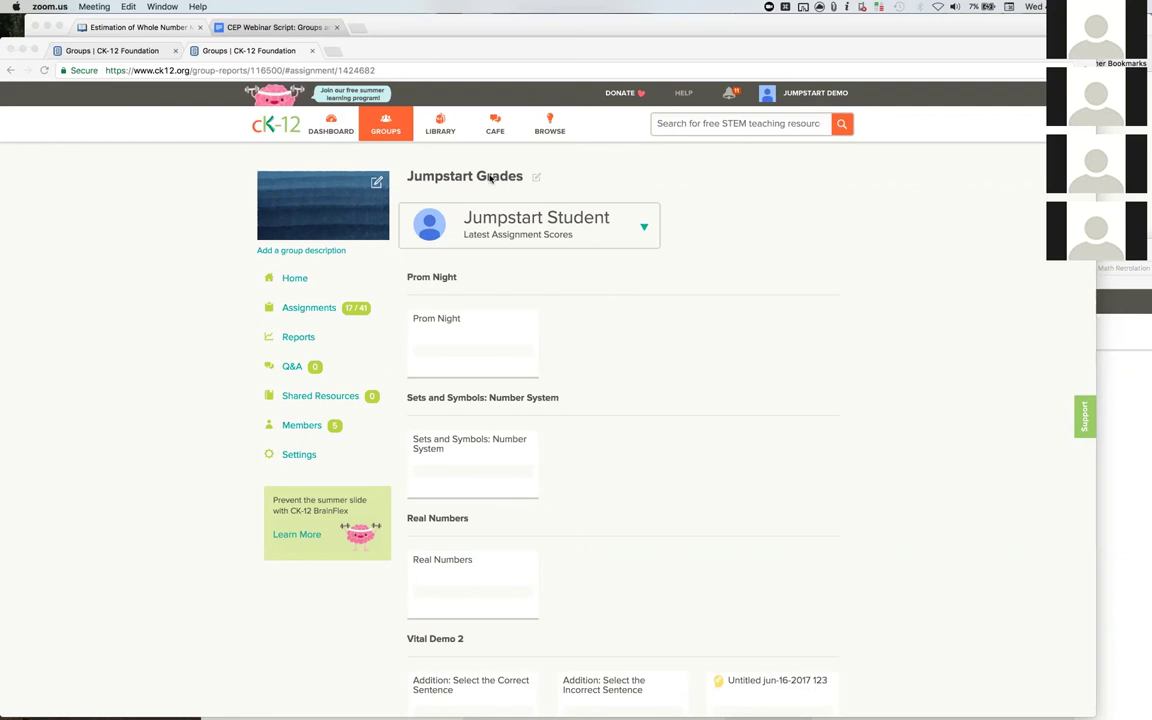
- Open the Jumpstart Grades assignments list and expand the details of Pythagorean Theorem and Pythagorean Triples
{"action": "left_click", "coordinate": [316, 311]}
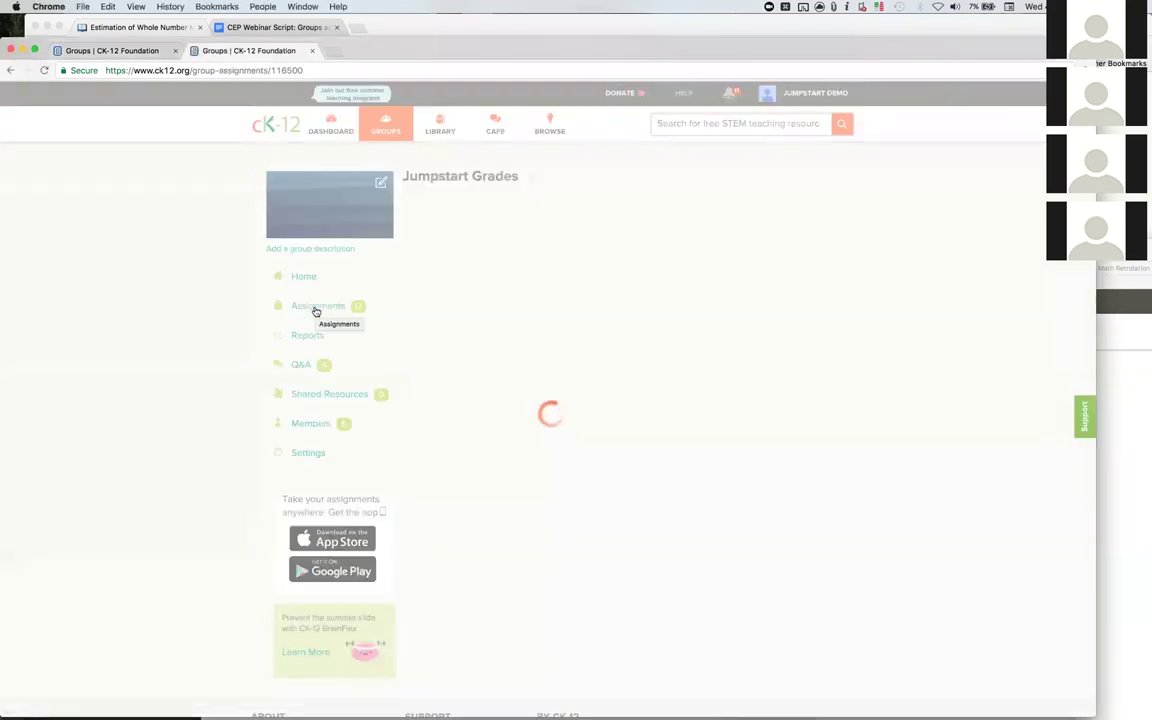
{"action": "scroll", "coordinate": [510, 345], "scroll_direction": "down", "scroll_amount": 1}
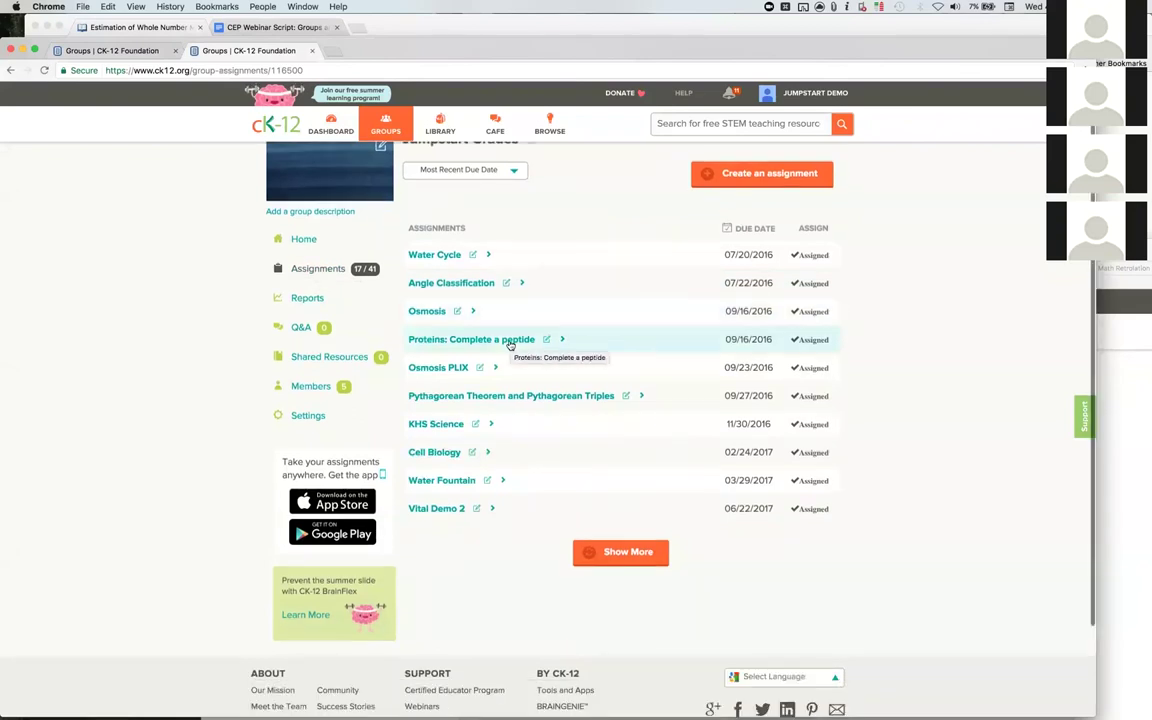
{"action": "scroll", "coordinate": [510, 345], "scroll_direction": "down", "scroll_amount": 1}
{"action": "left_click", "coordinate": [497, 364]}
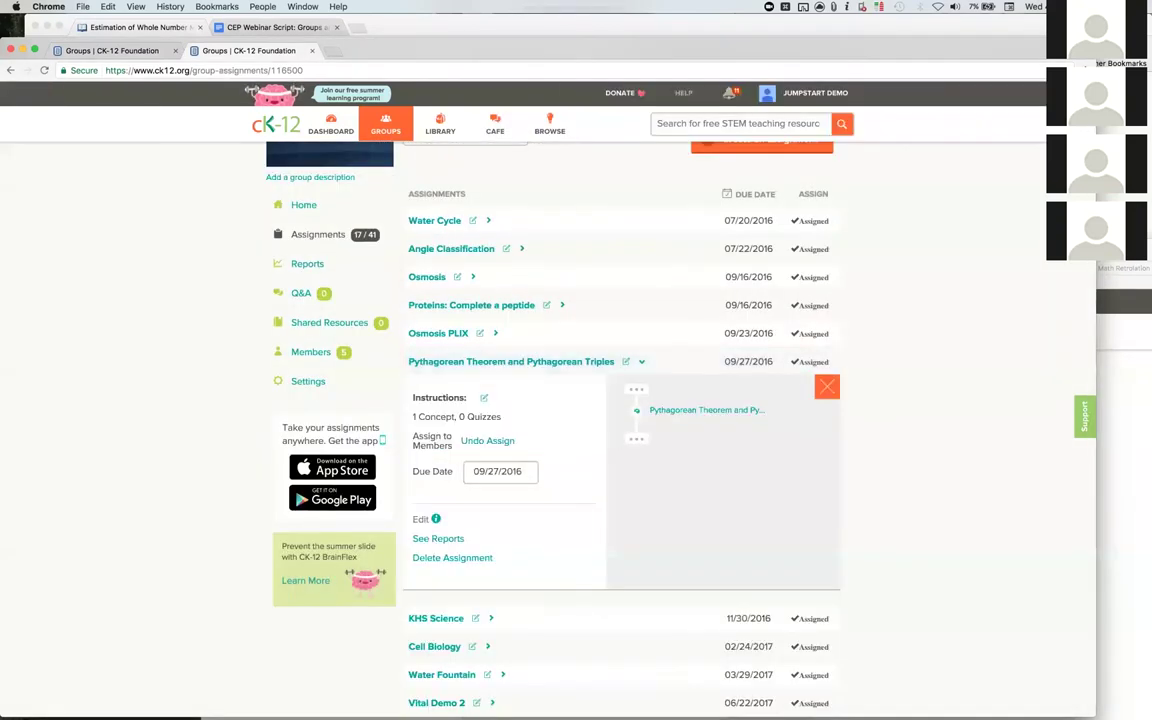
- Open the class reports from the expanded assignment and expand the Sets and Symbols: Number System column into its individual items
{"action": "left_click", "coordinate": [438, 538]}
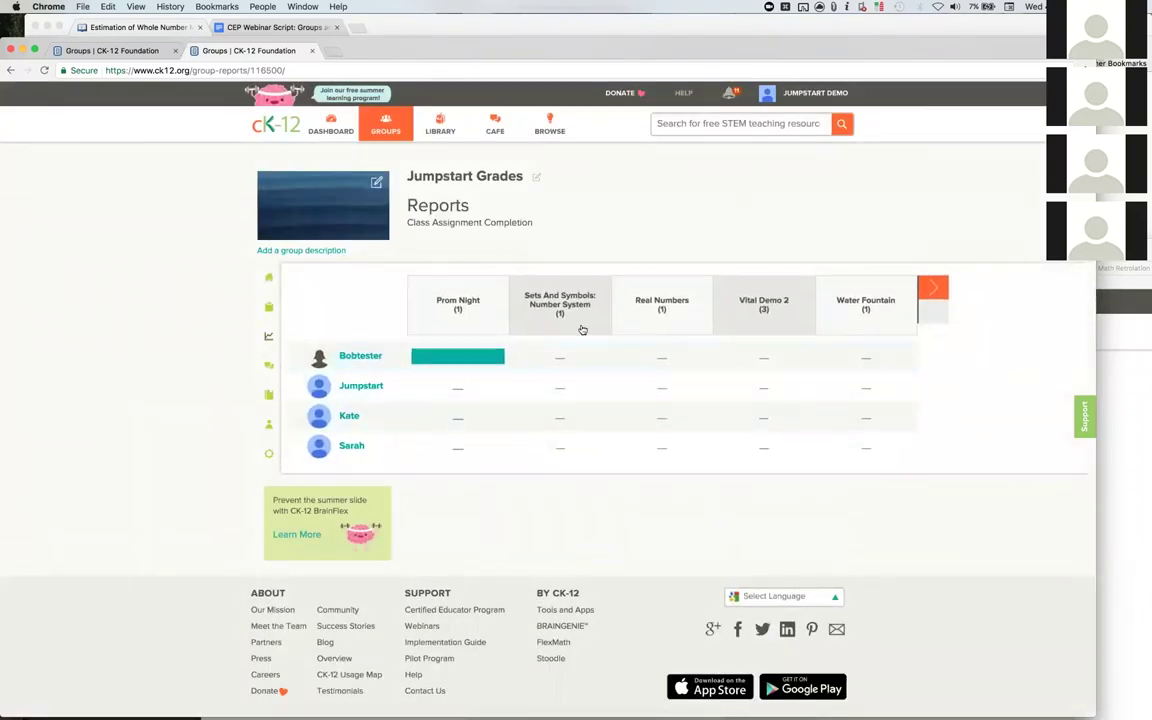
{"action": "left_click", "coordinate": [573, 308]}
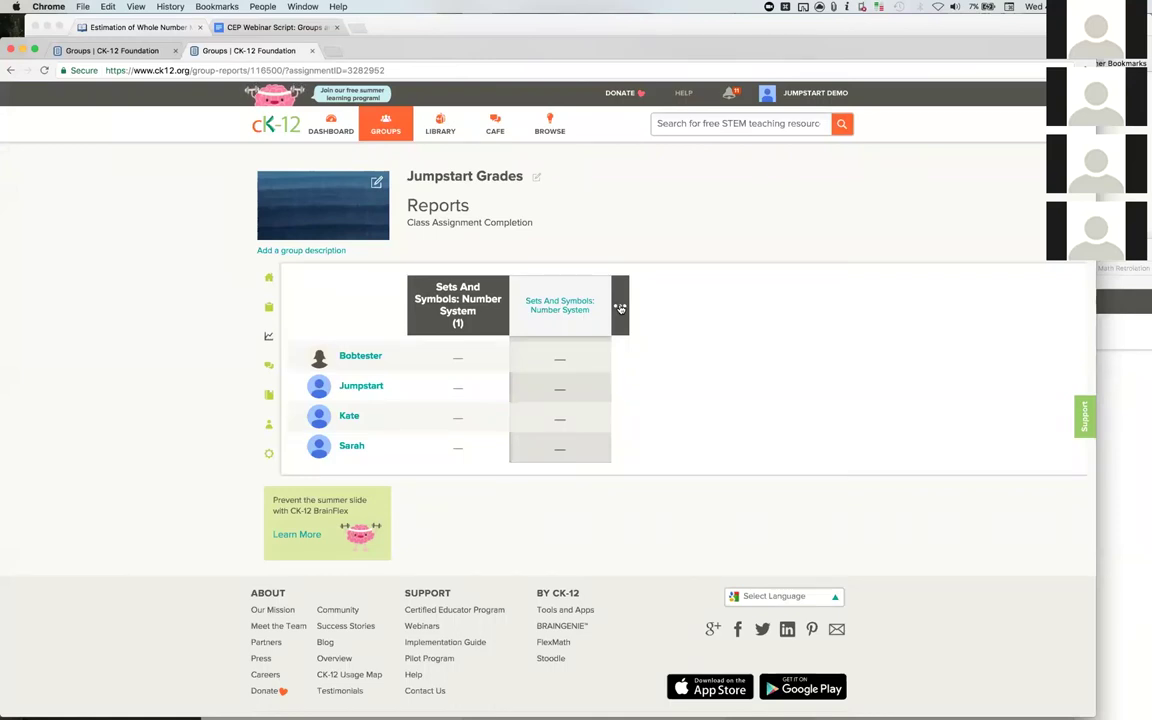
- Return to the group's assignments, start creating a new assignment, and dismiss the notice about CK-12 Practice changes
{"action": "left_click", "coordinate": [272, 280]}
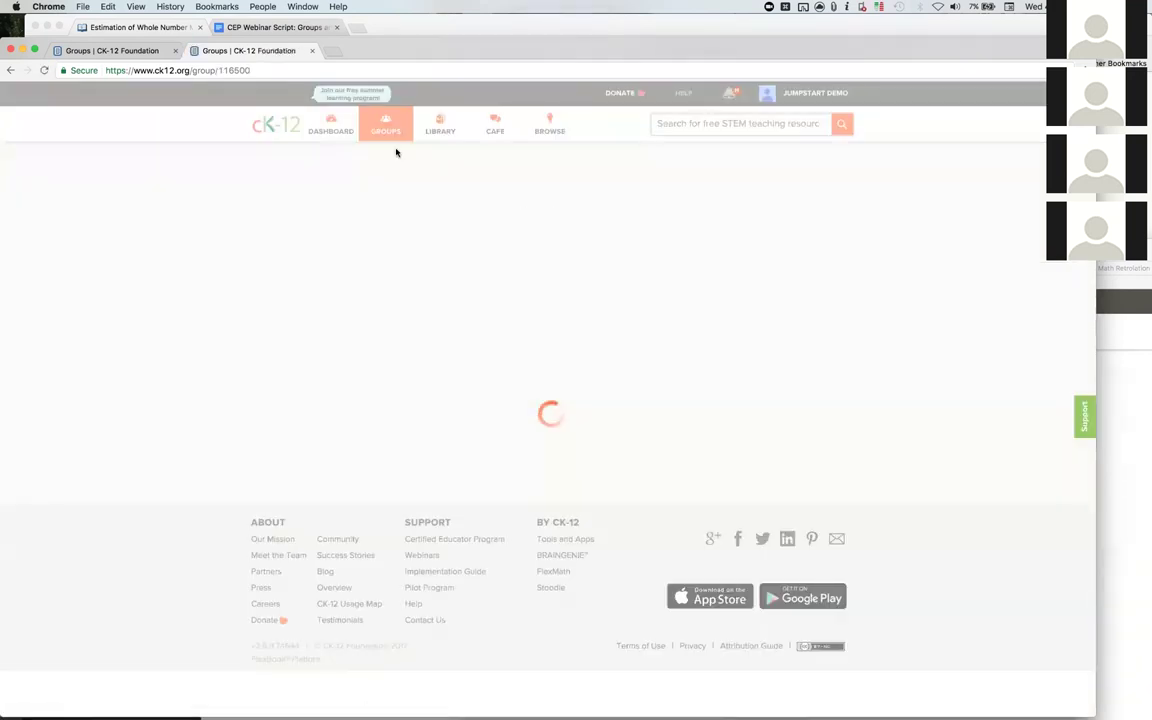
{"action": "left_click", "coordinate": [309, 307]}
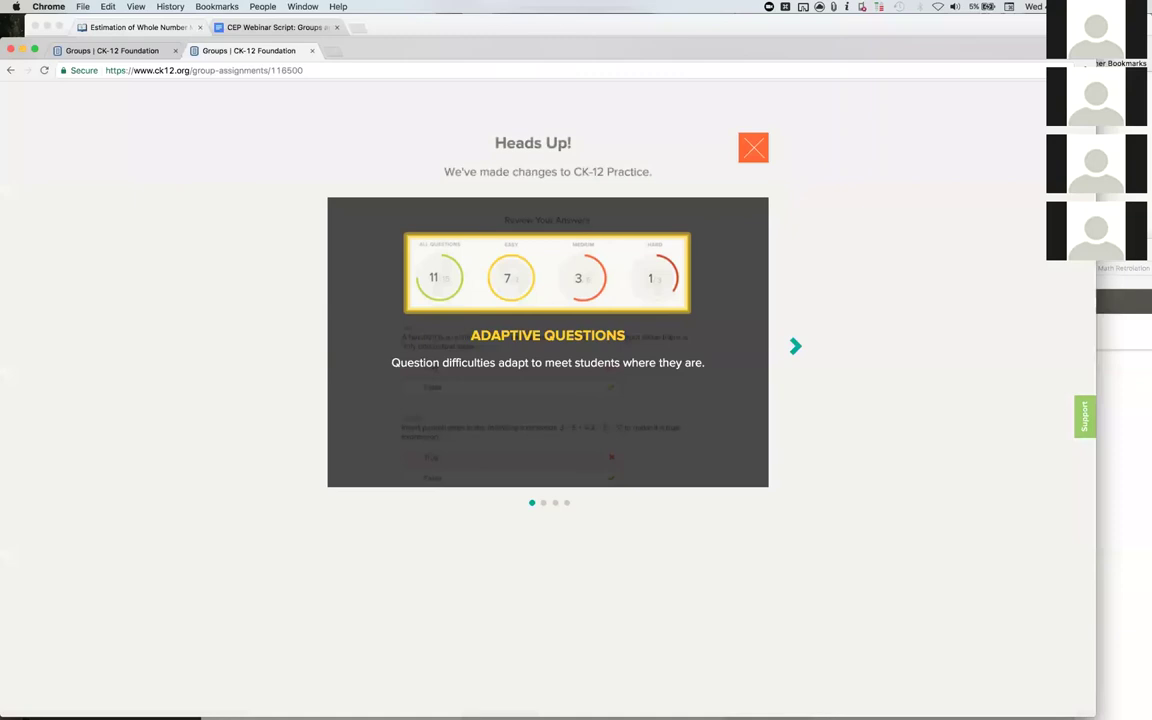
{"action": "left_click", "coordinate": [753, 147]}
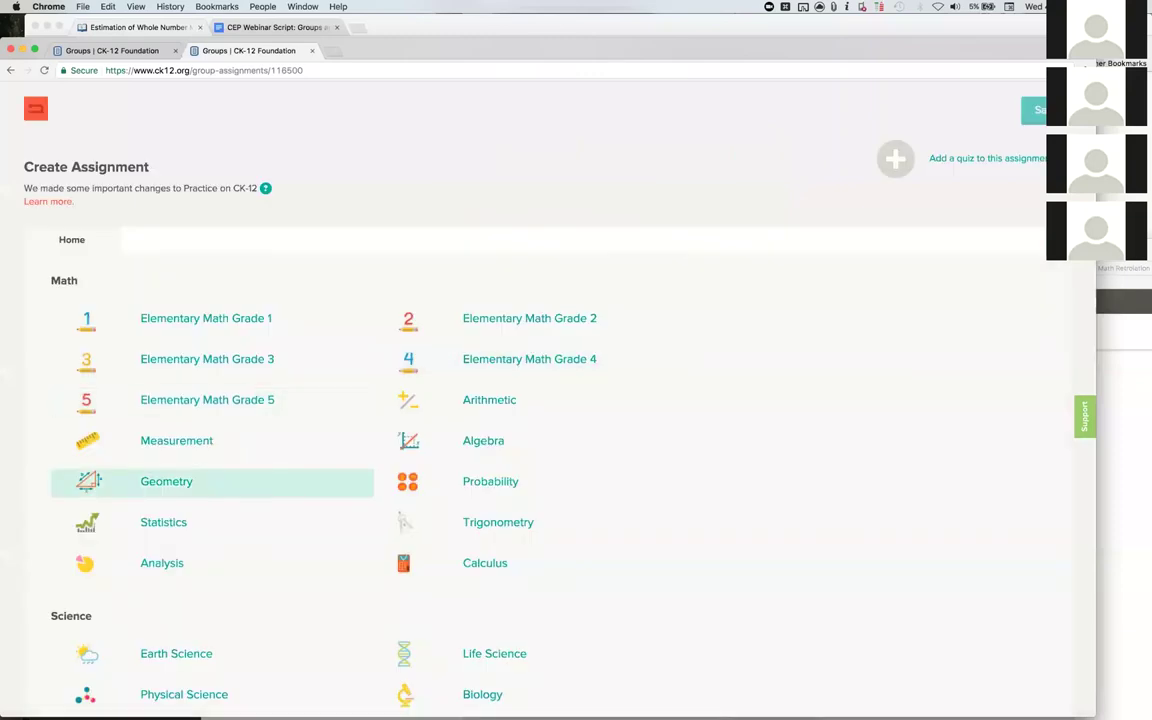
- Add the Geometry concept Midpoints and Segment Bisectors from Definitions and Introduction to Proof and the quiz Untitled jun-16-2017 123 to the assignment
{"action": "left_click", "coordinate": [168, 482]}
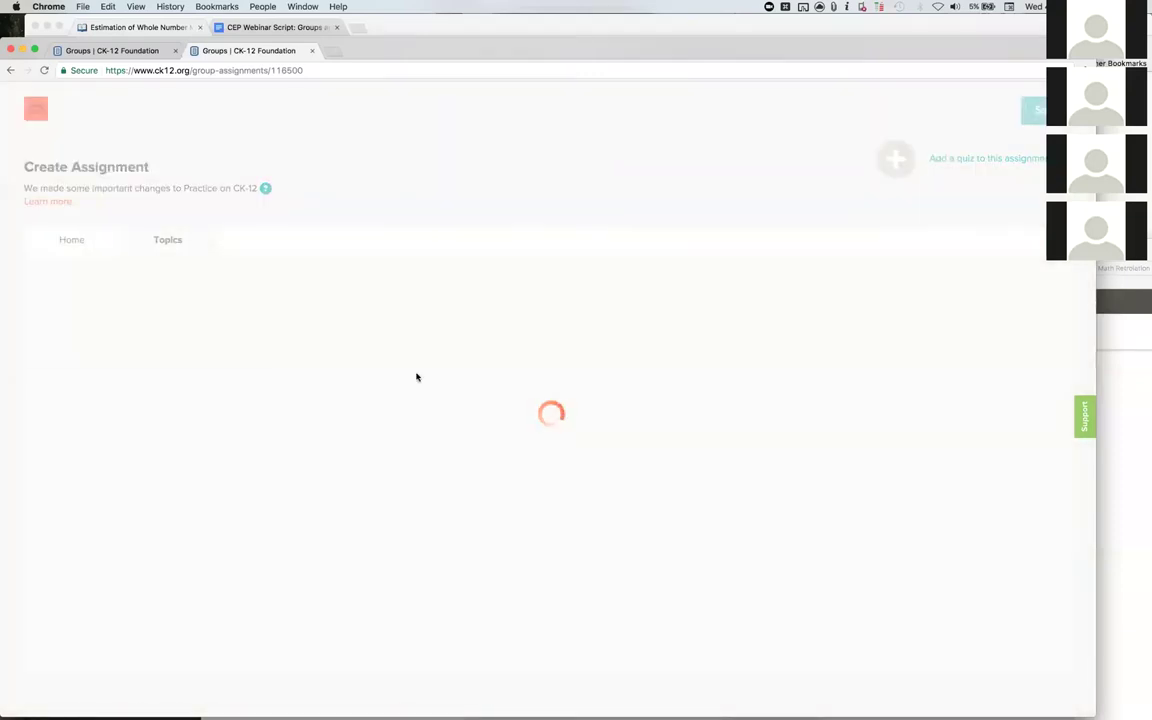
{"action": "left_click", "coordinate": [197, 303]}
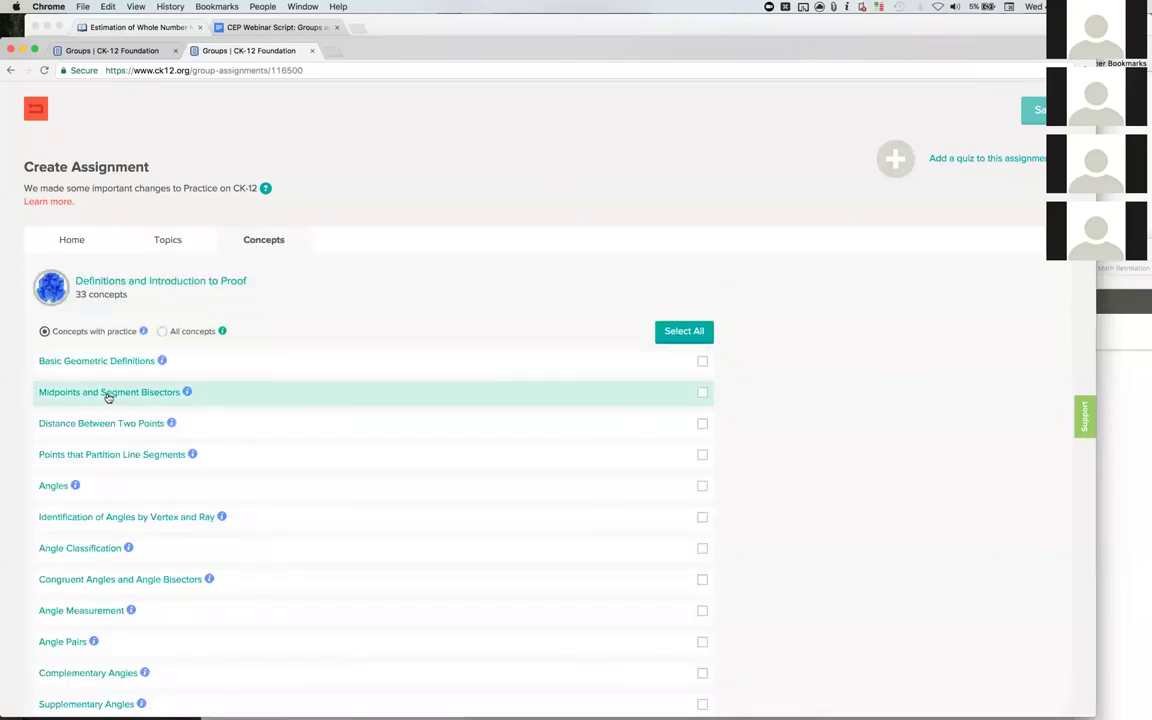
{"action": "left_click", "coordinate": [108, 396]}
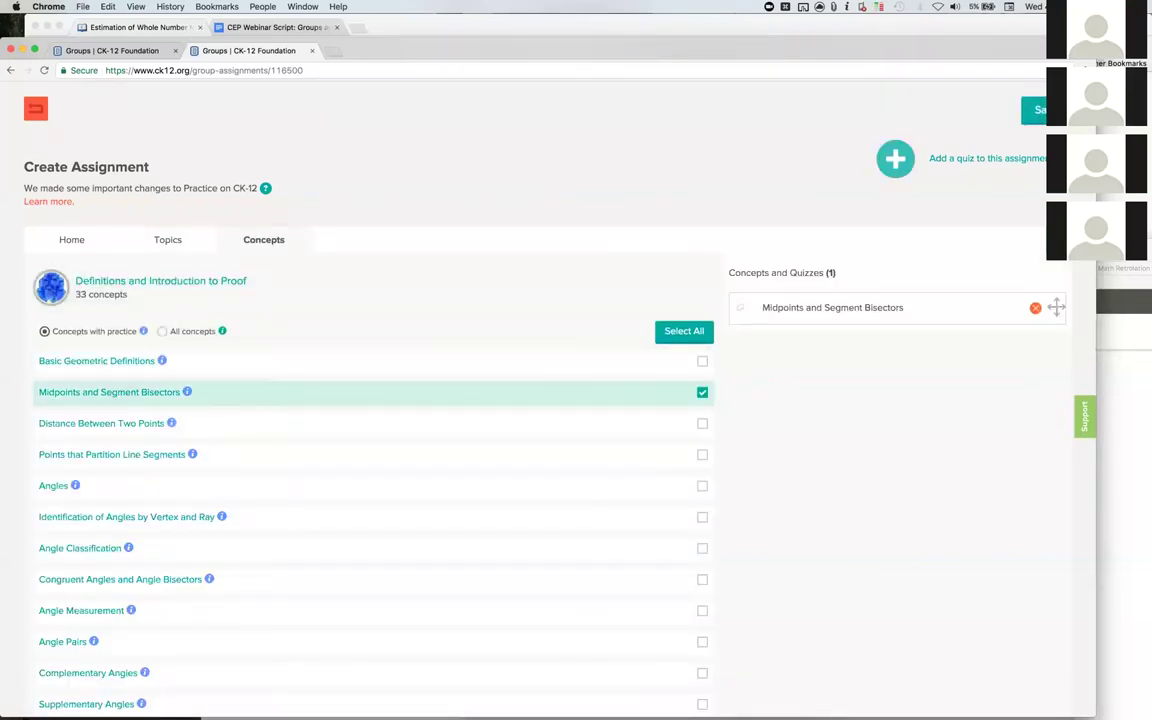
{"action": "left_click", "coordinate": [895, 158]}
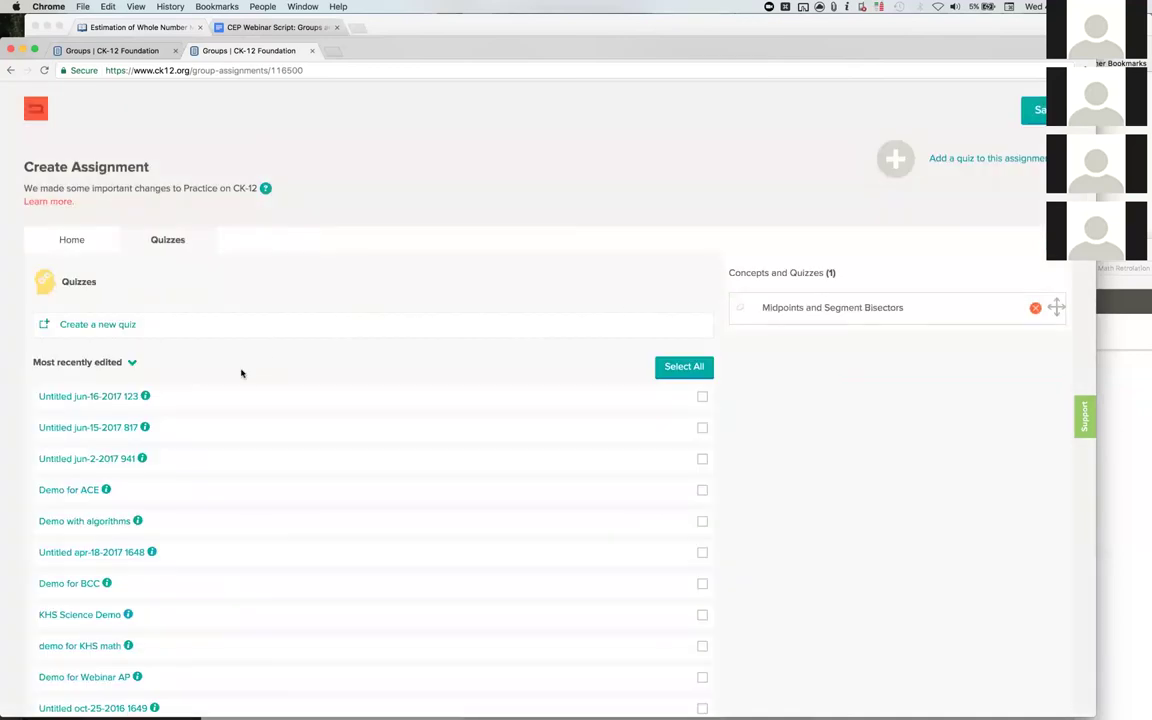
{"action": "left_click", "coordinate": [108, 398]}
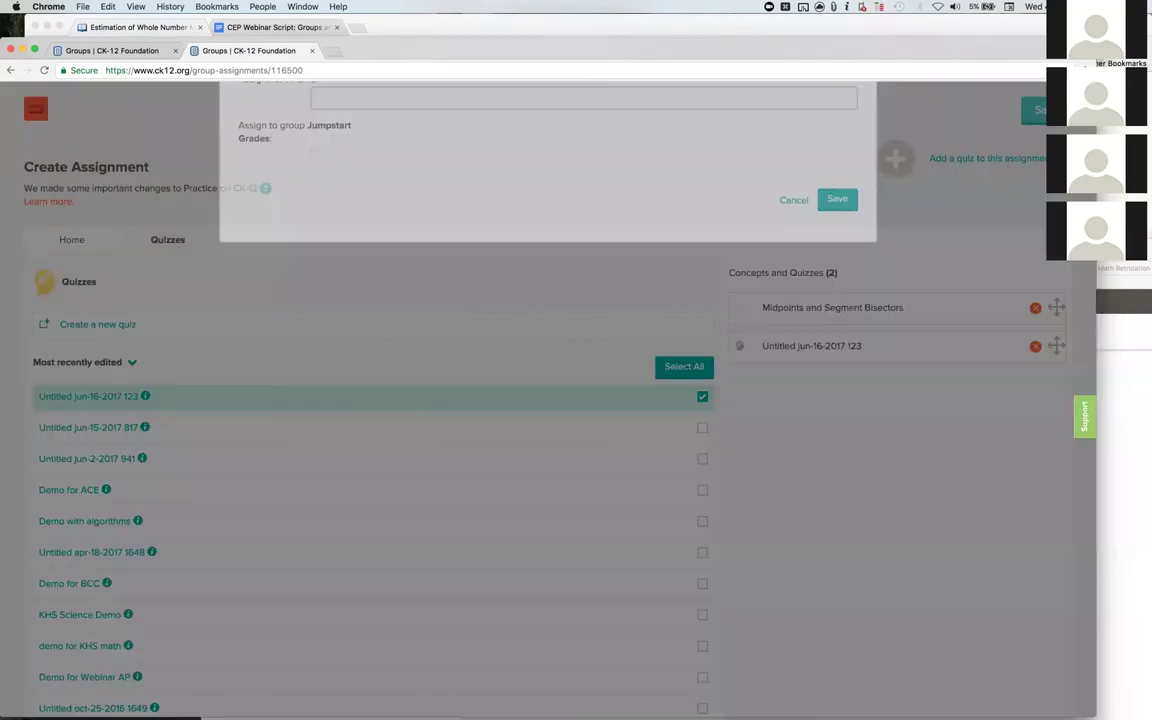
- Save the assignment under the name "This is a test assignment with a quiz"
{"action": "left_click", "coordinate": [555, 257]}
{"action": "type", "text": "This is a te"}
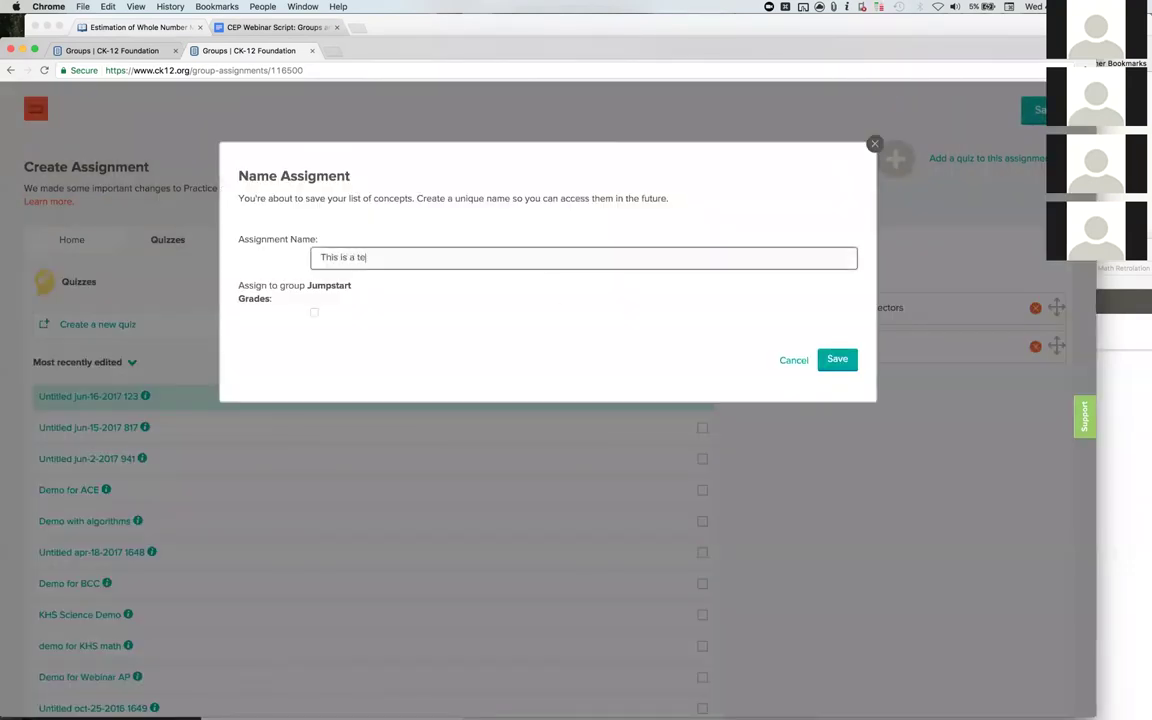
{"action": "type", "text": "st assignment with a quiz"}
{"action": "left_click", "coordinate": [837, 359]}
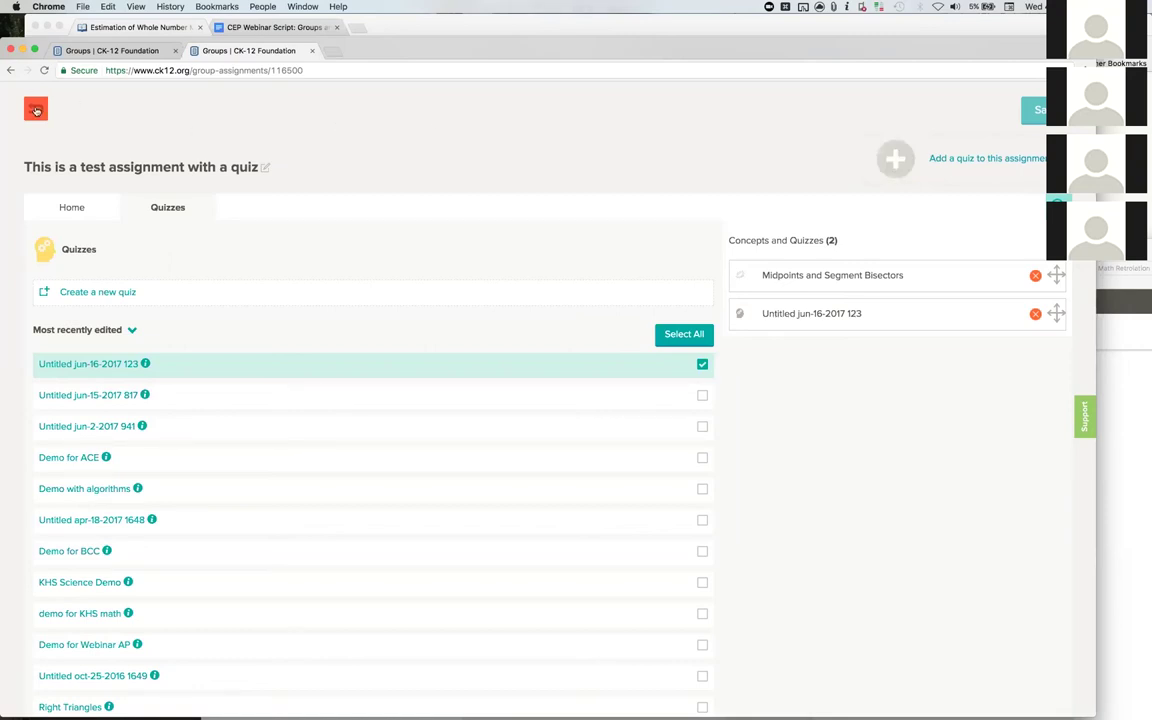
- Return to the Jumpstart Grades assignments, load more entries and expand the details of "This is a test assignment with a quiz"
{"action": "left_click", "coordinate": [36, 110]}
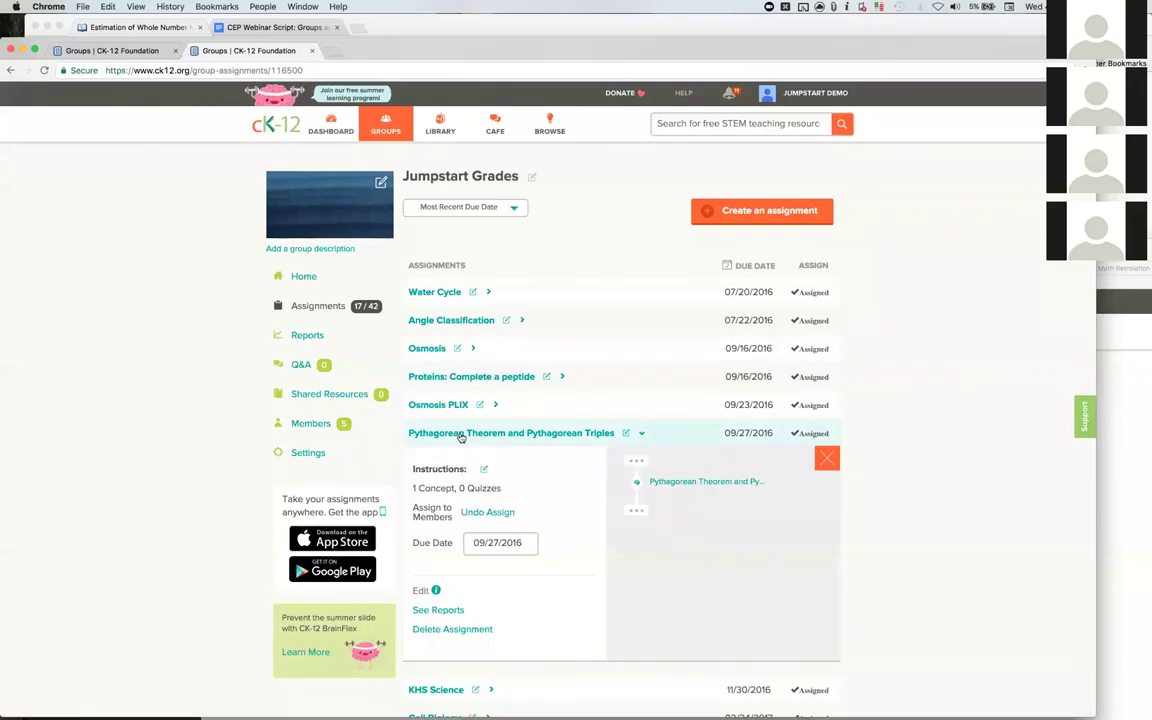
{"action": "scroll", "coordinate": [461, 437], "scroll_direction": "down", "scroll_amount": 5}
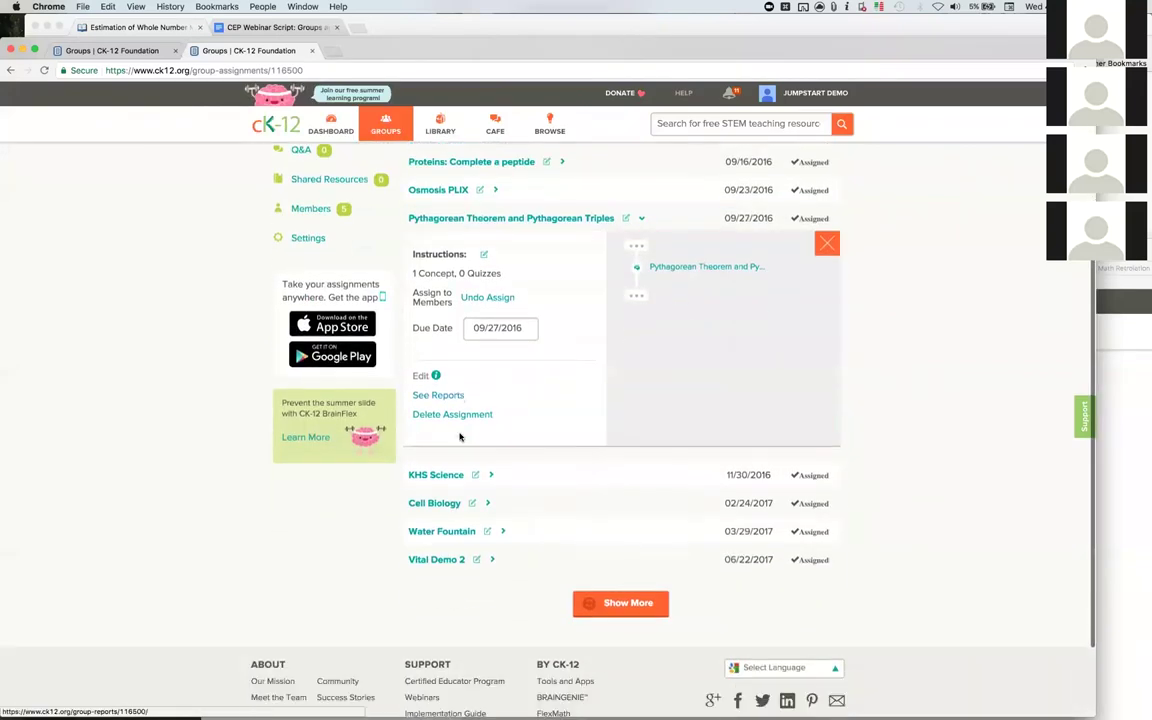
{"action": "left_click", "coordinate": [620, 599]}
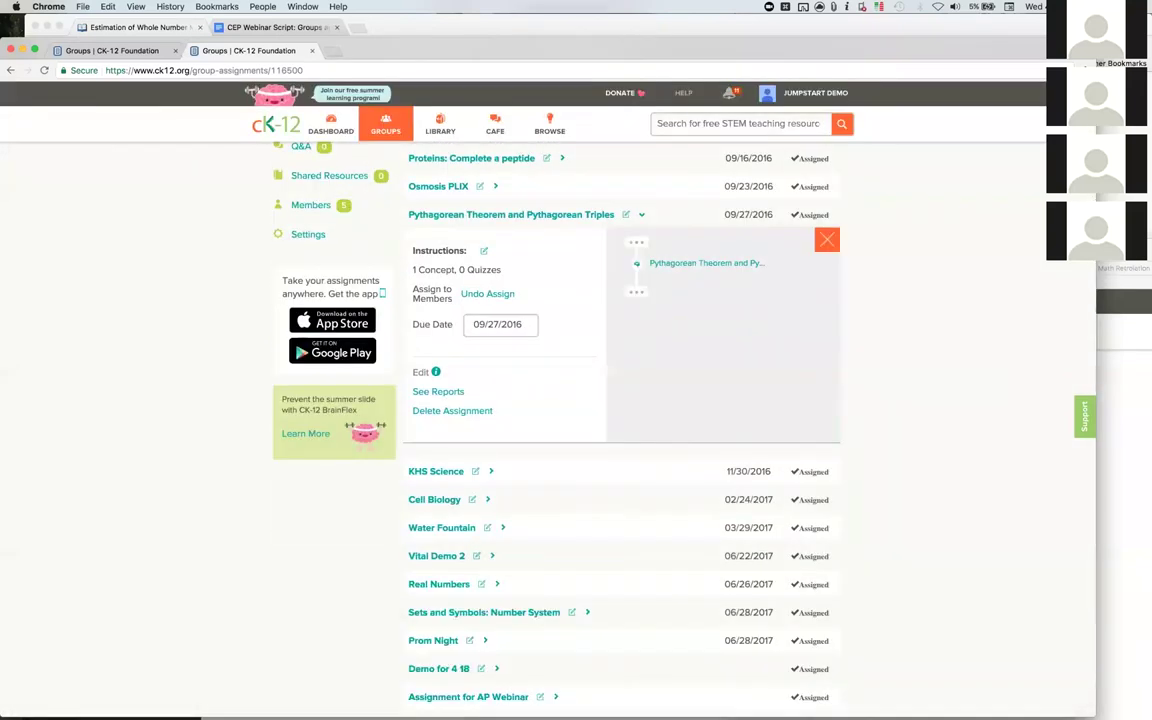
{"action": "scroll", "coordinate": [640, 373], "scroll_direction": "down", "scroll_amount": 6}
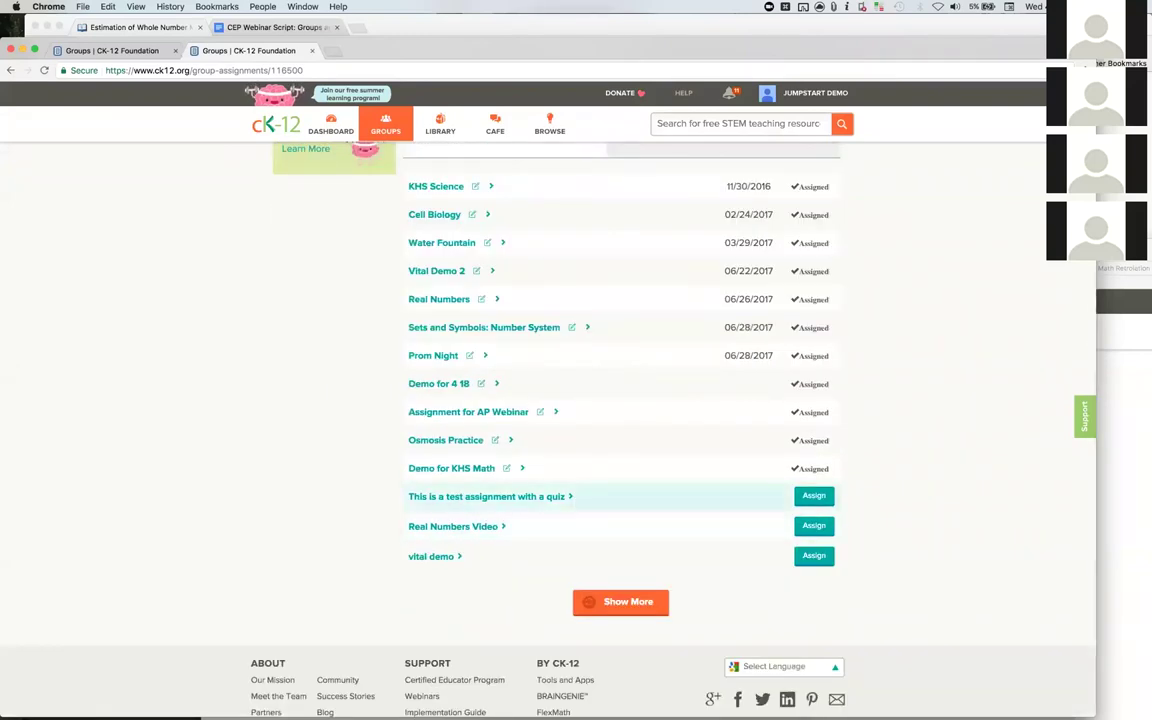
{"action": "left_click", "coordinate": [487, 496]}
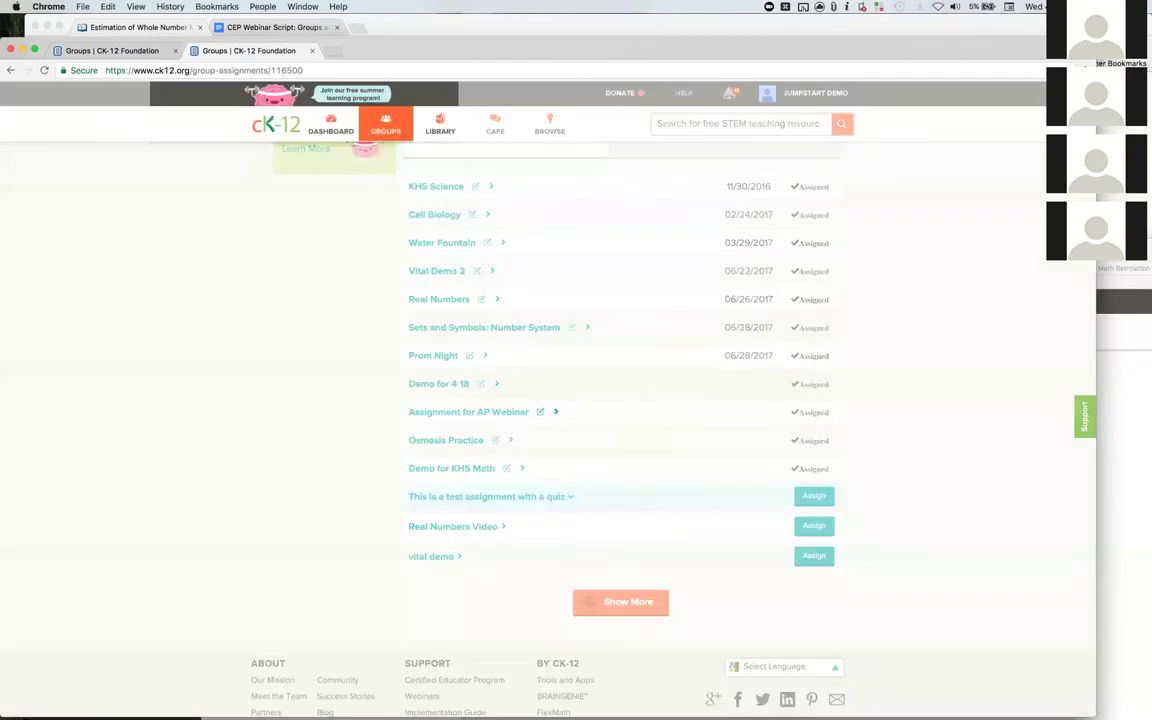
- Assign the expanded test assignment to the members of Jumpstart Grades
{"action": "scroll", "coordinate": [620, 400], "scroll_direction": "down", "scroll_amount": 3}
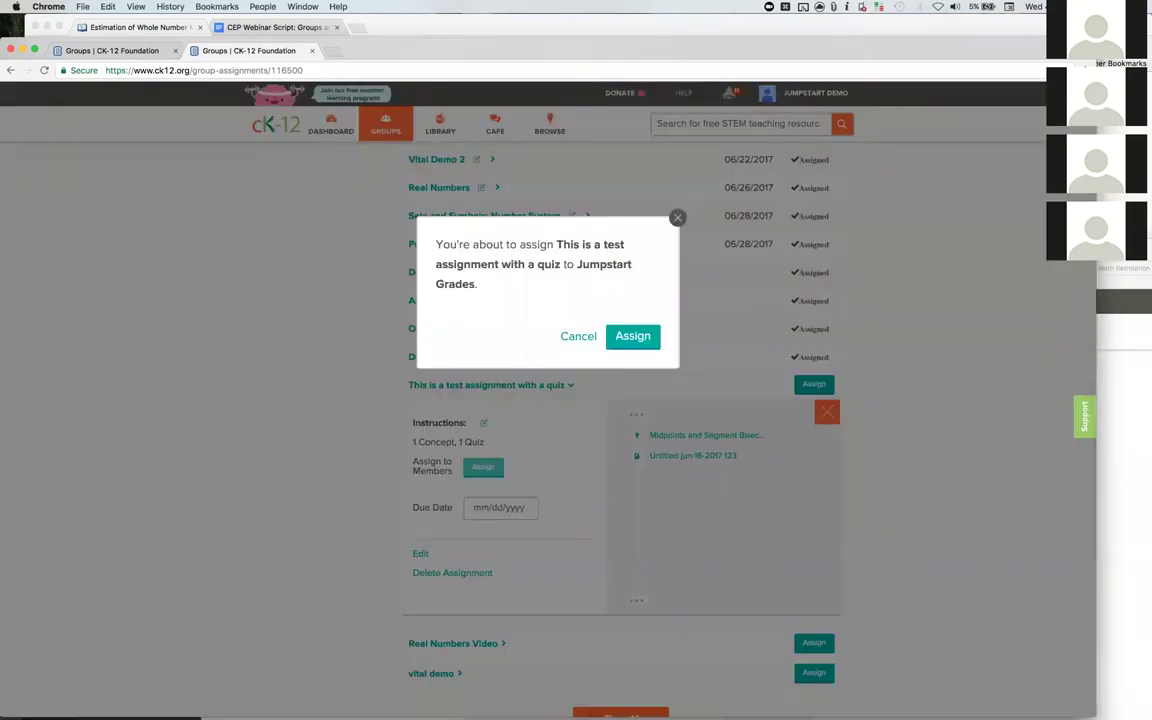
{"action": "left_click", "coordinate": [483, 467]}
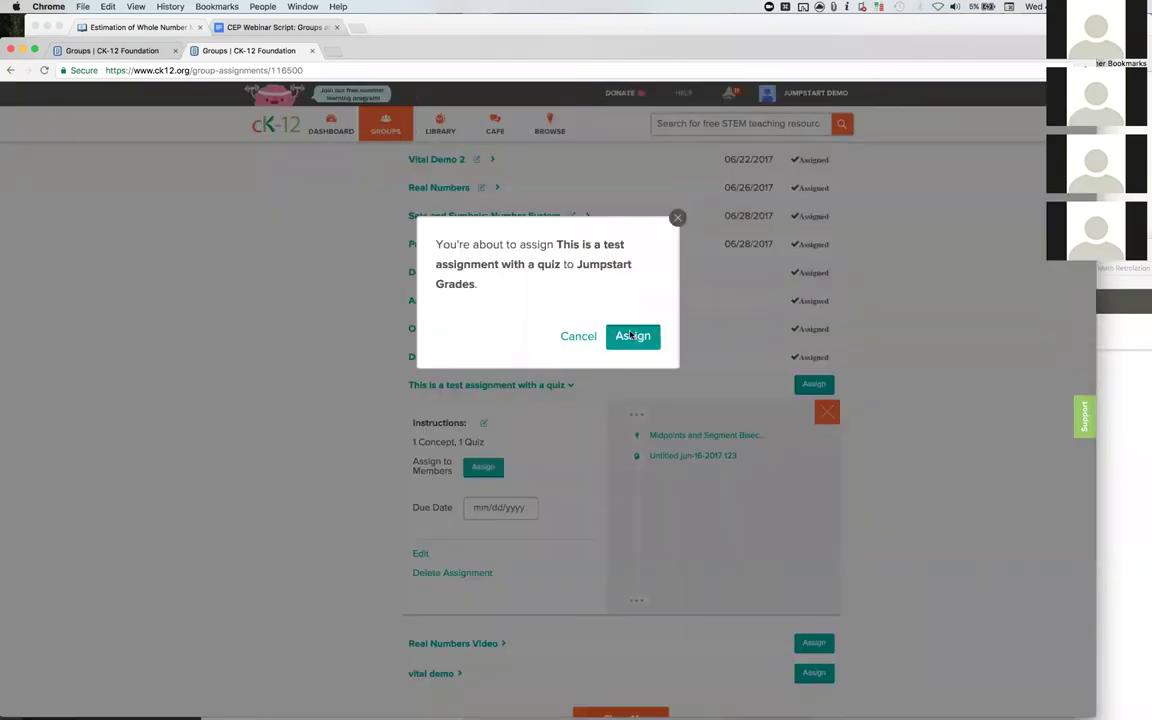
{"action": "left_click", "coordinate": [632, 336]}
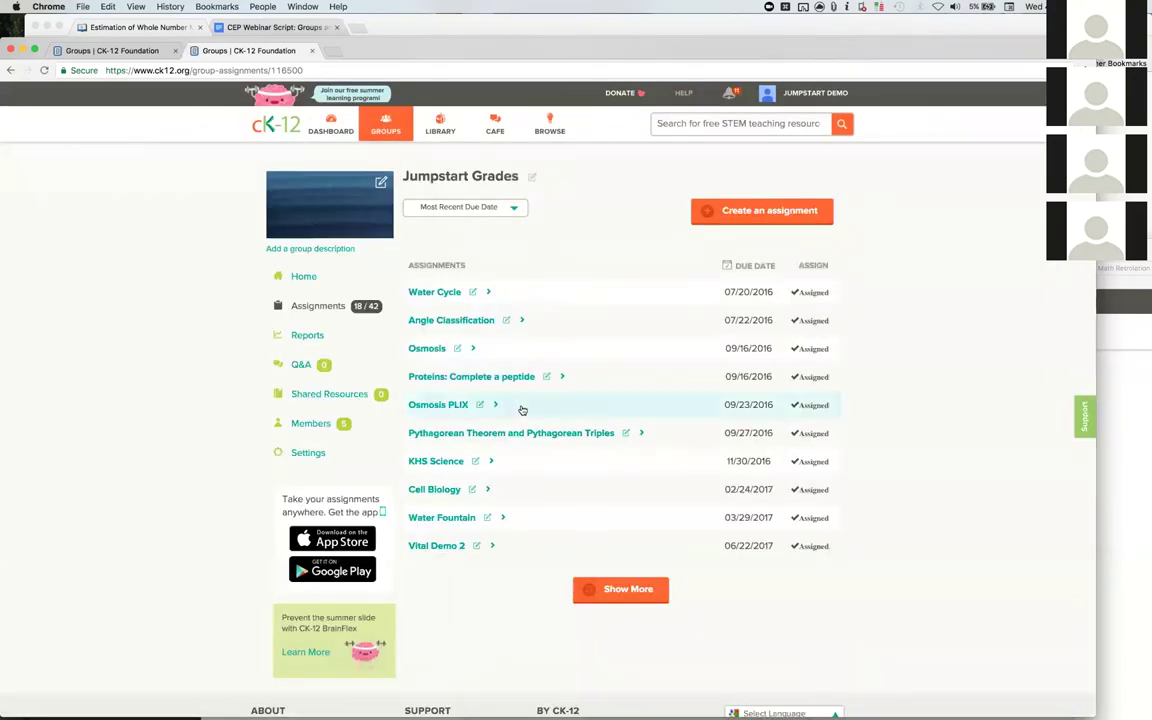
- Load more of the group's assignments and locate the test assignment to check its assigned status
{"action": "scroll", "coordinate": [522, 410], "scroll_direction": "down", "scroll_amount": 1}
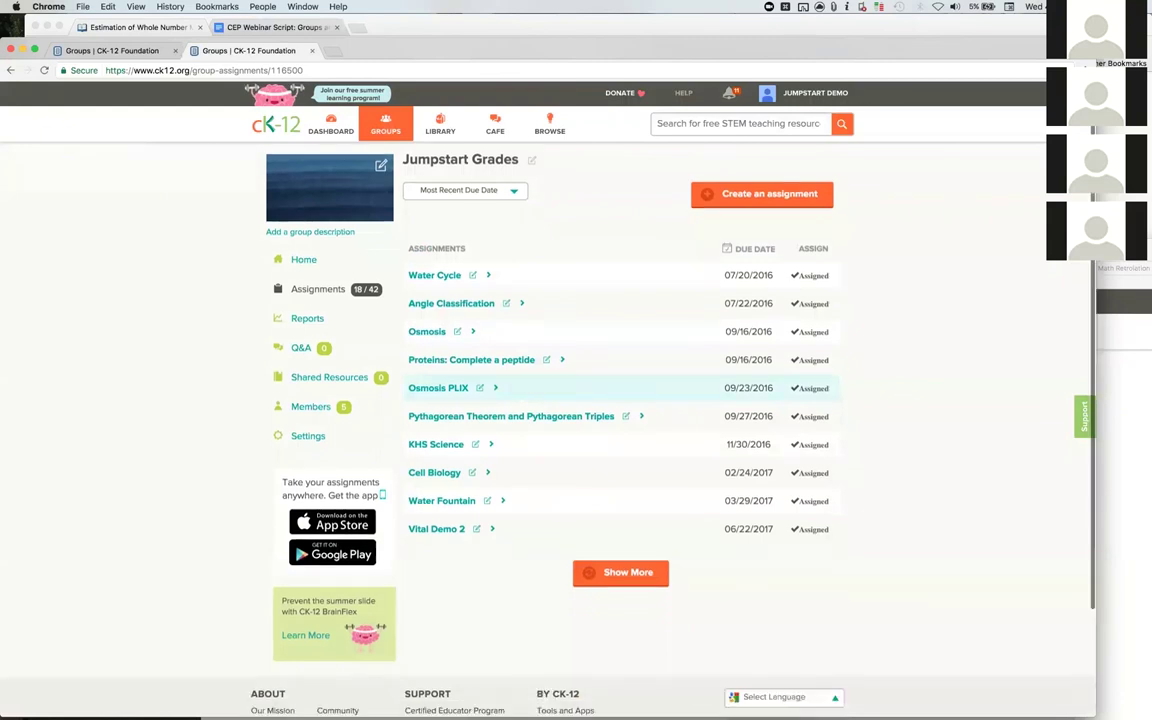
{"action": "left_click", "coordinate": [620, 557]}
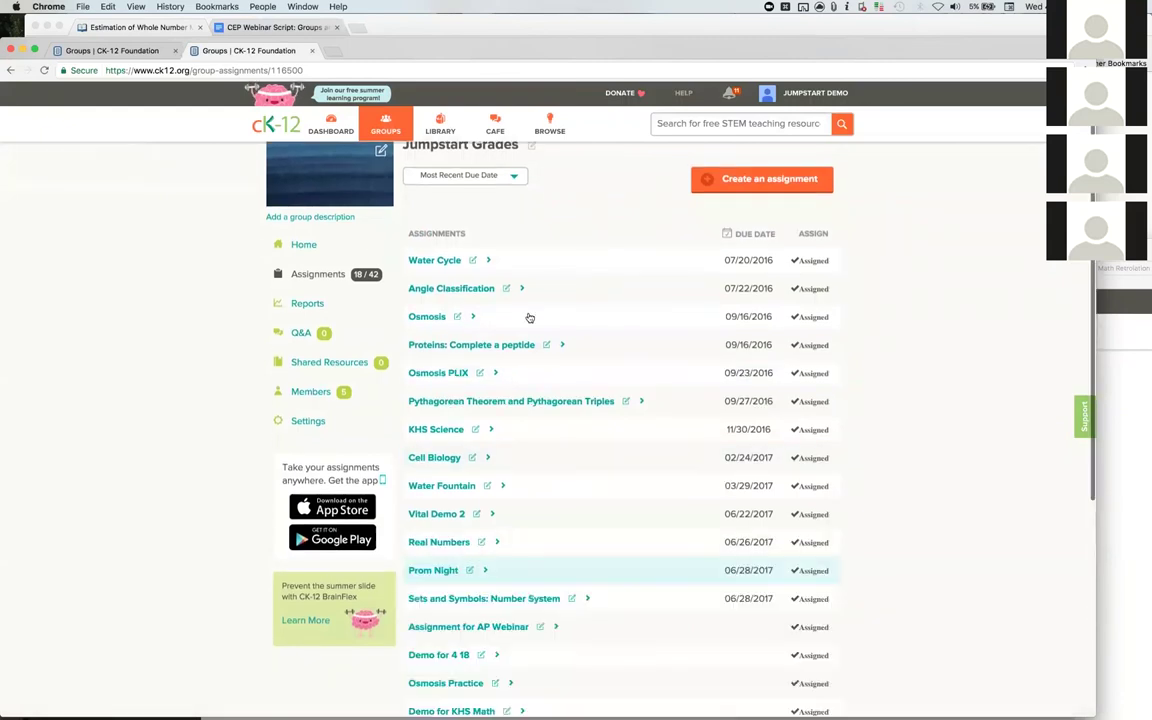
{"action": "scroll", "coordinate": [548, 389], "scroll_direction": "down", "scroll_amount": 1}
{"action": "scroll", "coordinate": [548, 389], "scroll_direction": "down", "scroll_amount": 5}
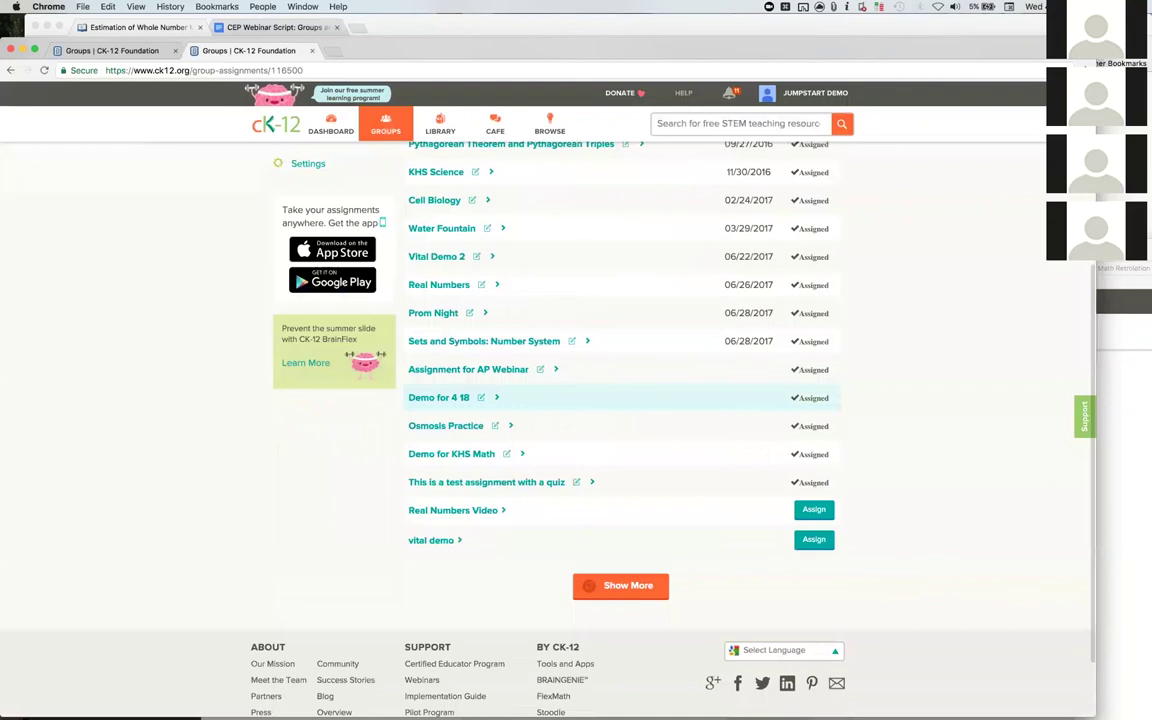
- Switch to the student account in Firefox, open the Jumpstart Grades group and look through its assignments list
{"action": "key", "text": "super+Tab"}
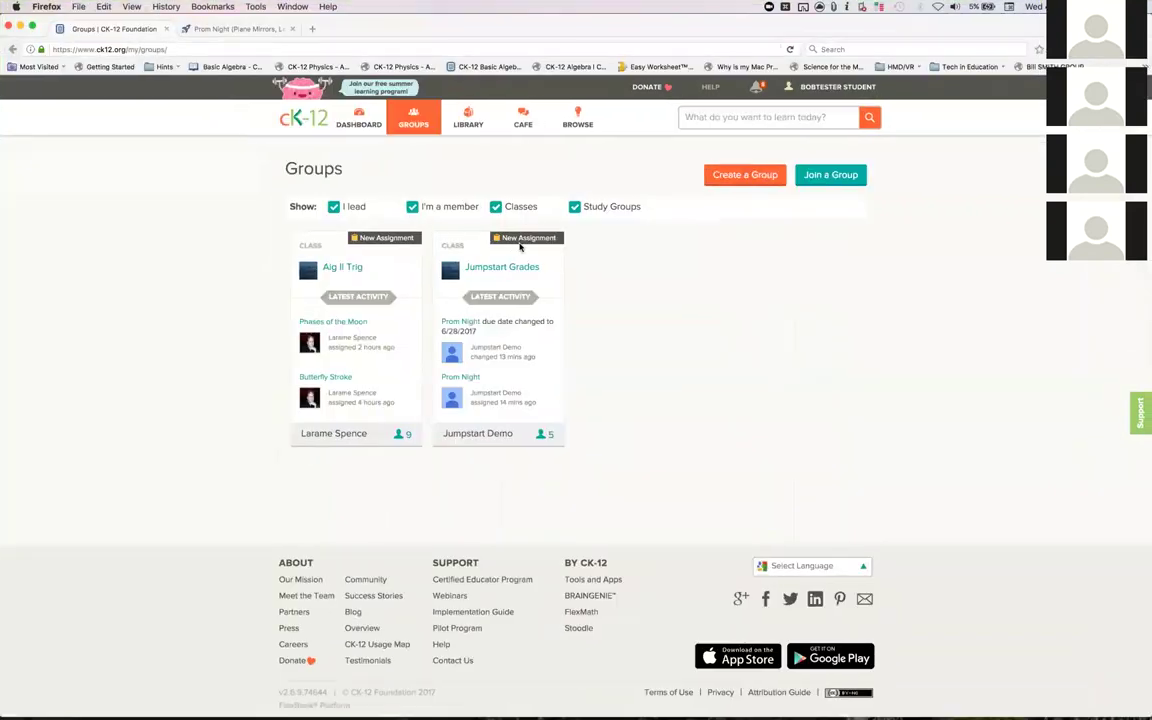
{"action": "left_click", "coordinate": [501, 268]}
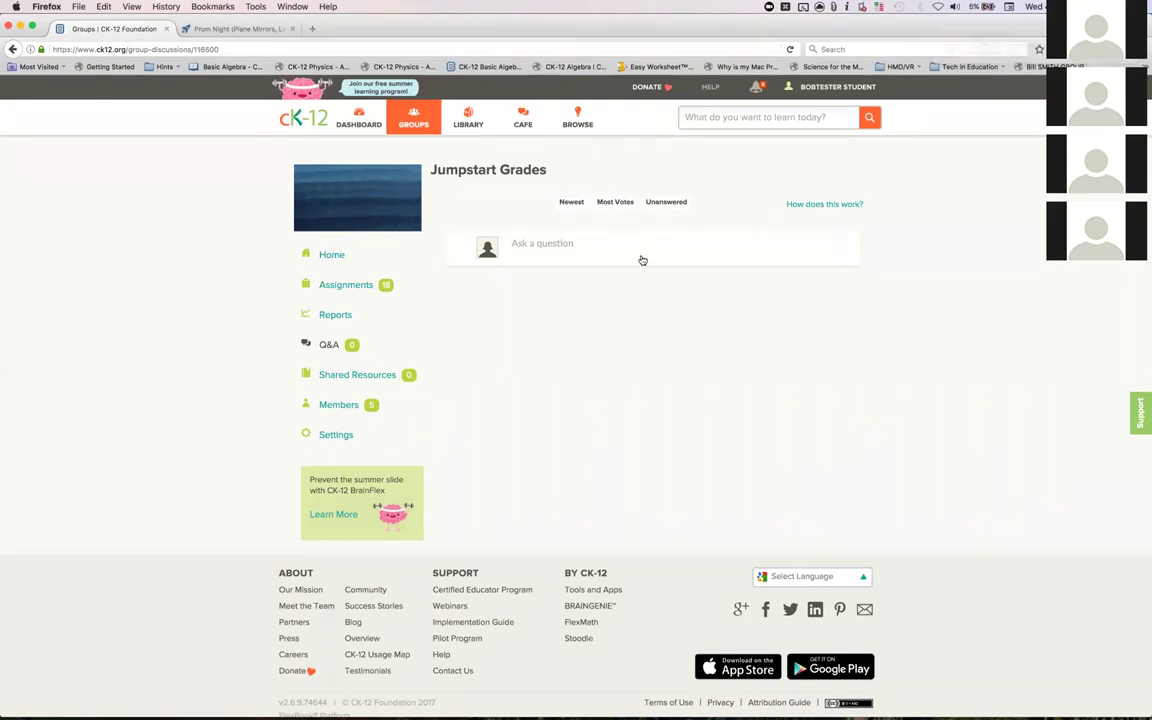
{"action": "left_click", "coordinate": [359, 287]}
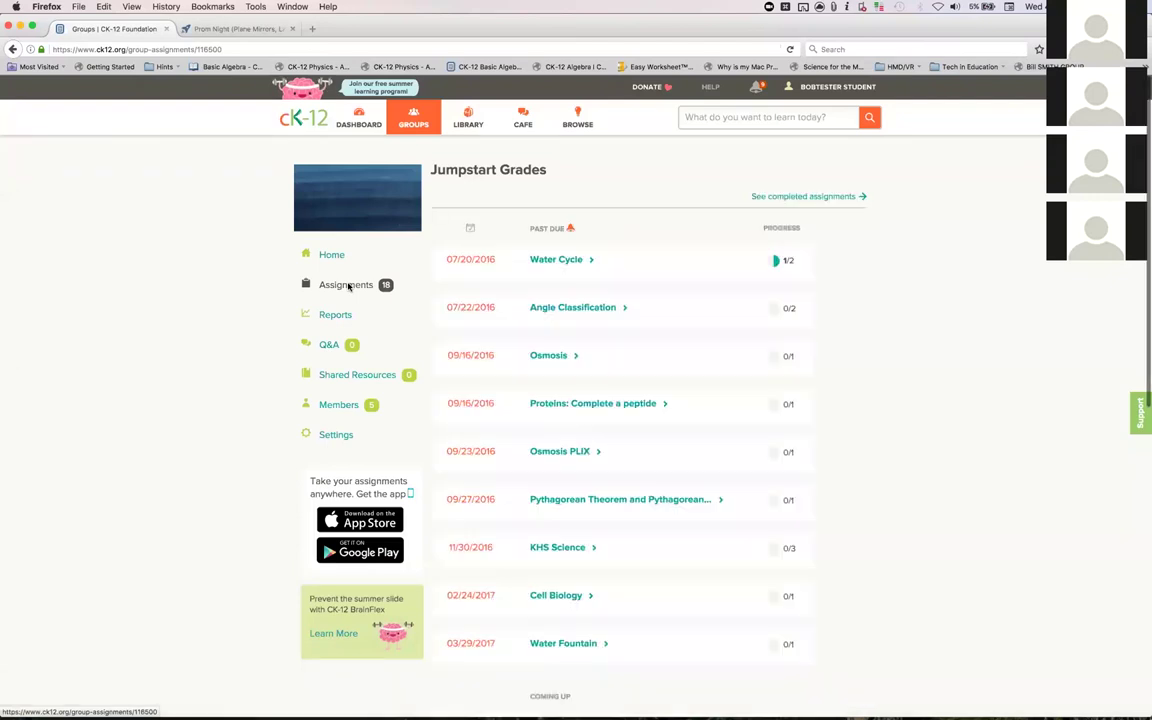
{"action": "scroll", "coordinate": [531, 380], "scroll_direction": "down", "scroll_amount": 5}
{"action": "scroll", "coordinate": [531, 380], "scroll_direction": "down", "scroll_amount": 3}
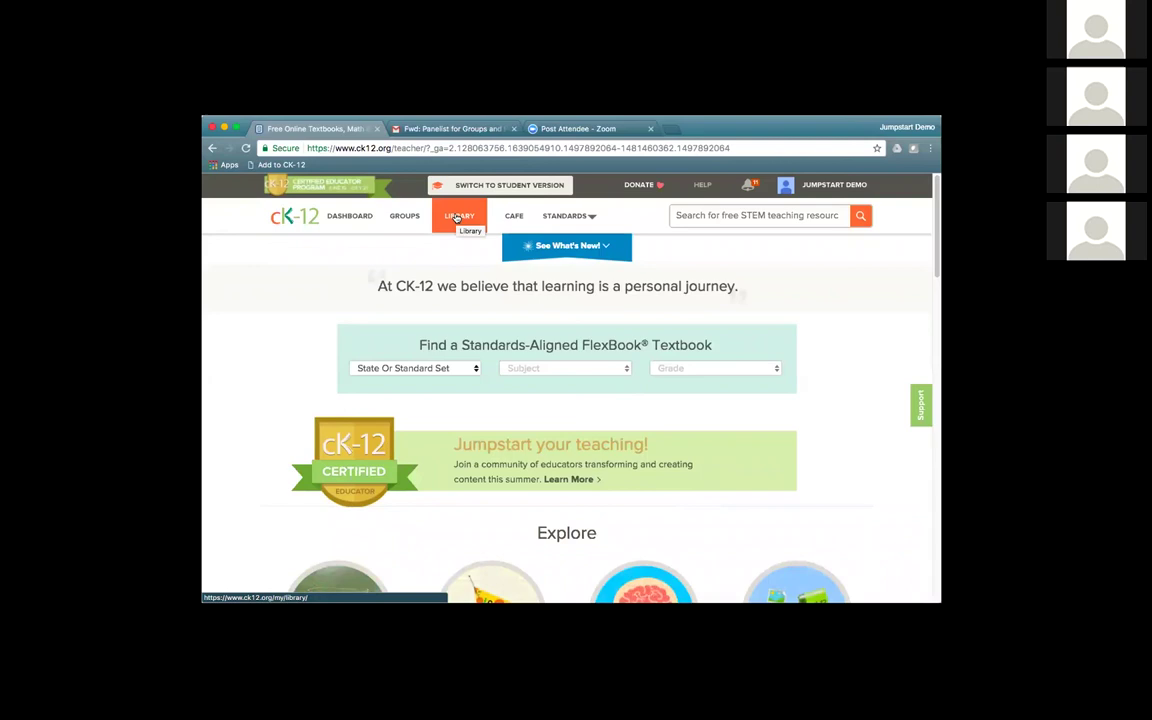
- Open the teacher's Library and look over its sorting options and content filters
{"action": "left_click", "coordinate": [456, 217]}
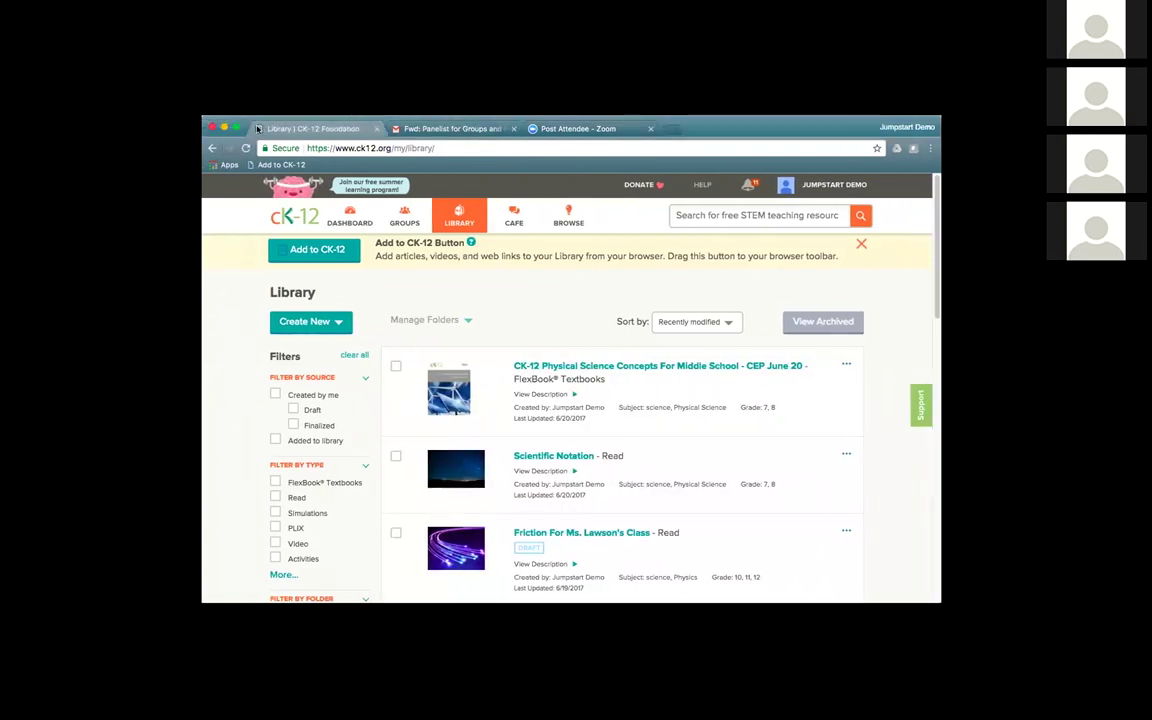
{"action": "left_click_drag", "start_coordinate": [250, 113], "coordinate": [272, 126]}
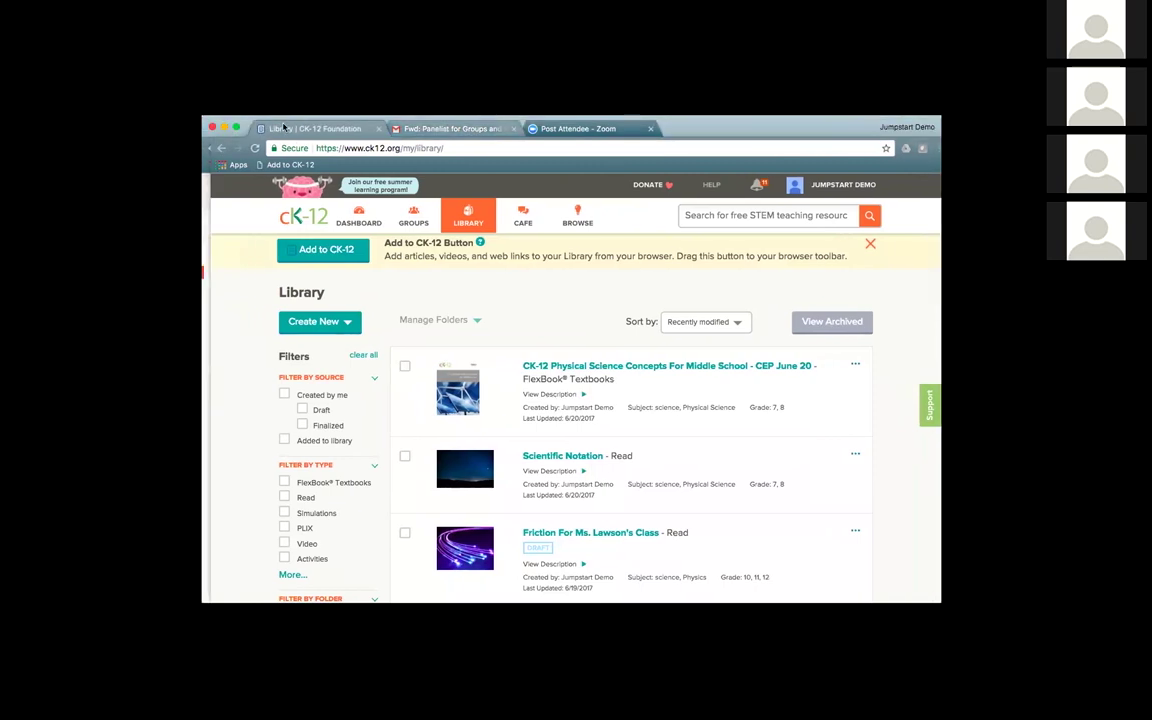
{"action": "left_click", "coordinate": [708, 328]}
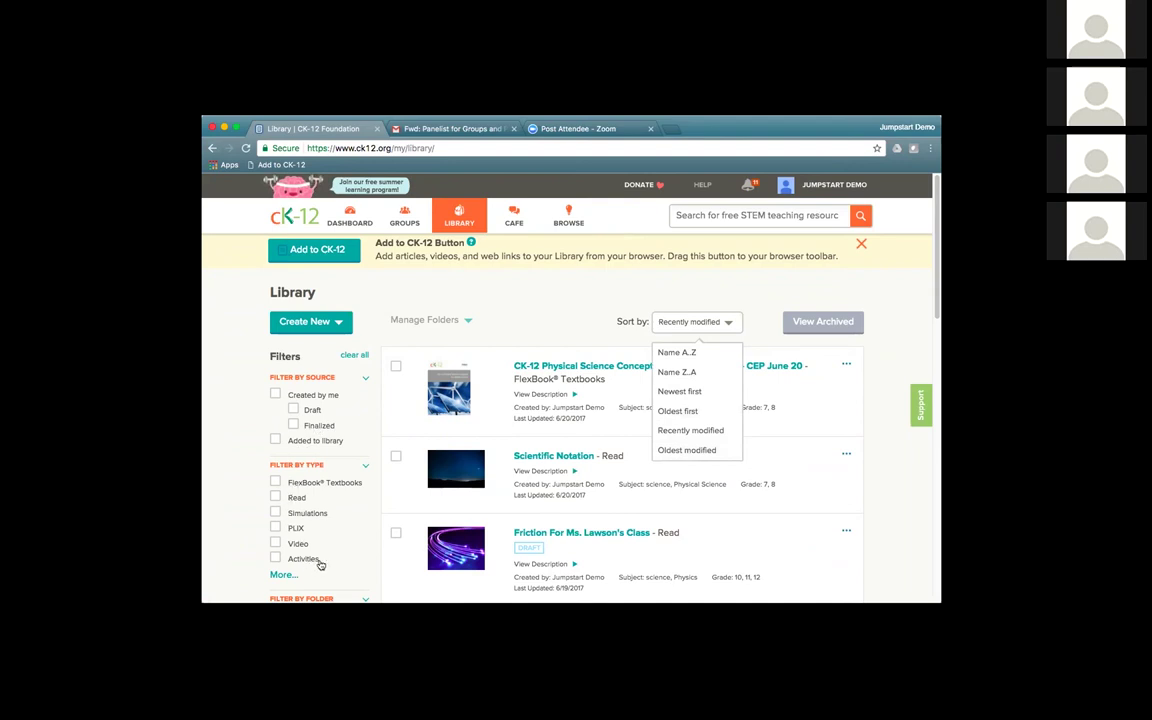
{"action": "scroll", "coordinate": [318, 562], "scroll_direction": "down", "scroll_amount": 3}
{"action": "scroll", "coordinate": [324, 562], "scroll_direction": "up", "scroll_amount": 3}
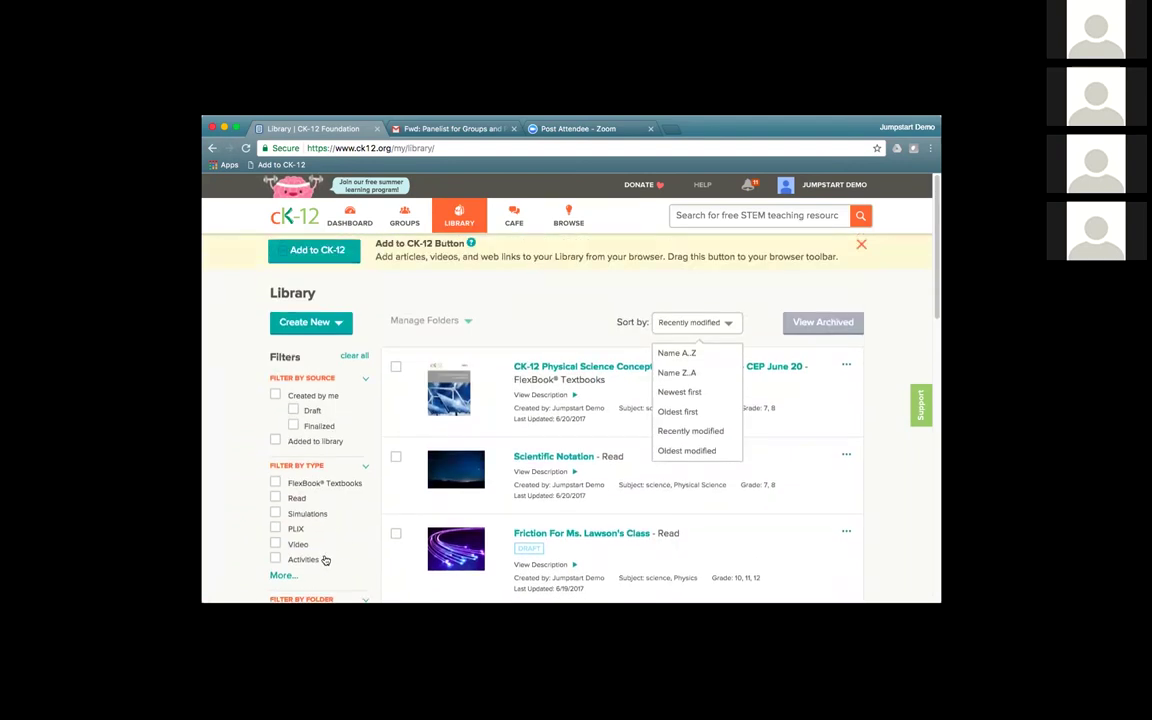
- File the CK-12 Physical Science Concepts For Middle School - CEP June 20 textbook in the Science folder
{"action": "left_click", "coordinate": [396, 366]}
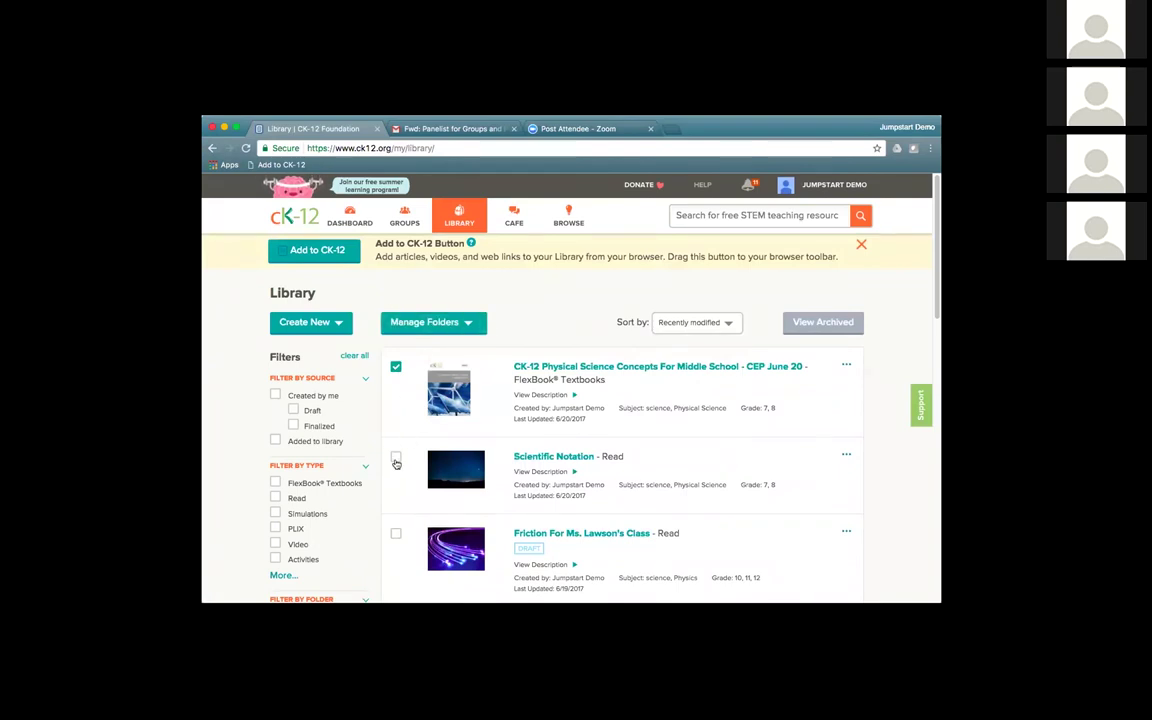
{"action": "left_click", "coordinate": [462, 322]}
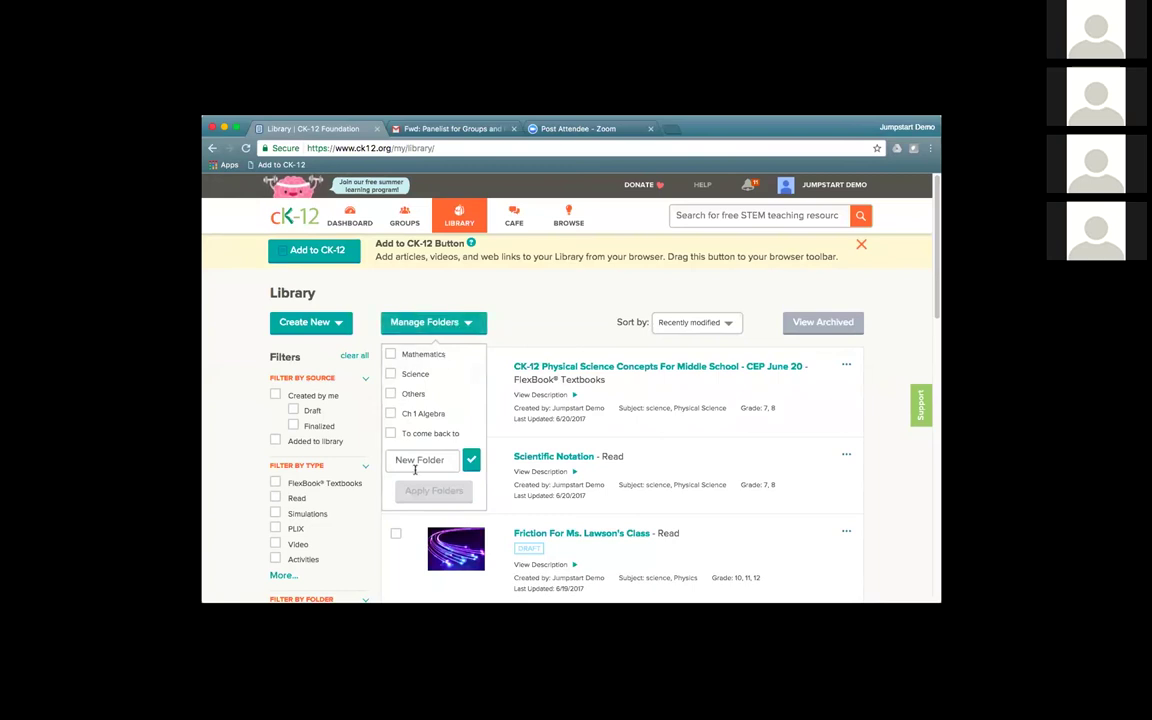
{"action": "left_click", "coordinate": [390, 354]}
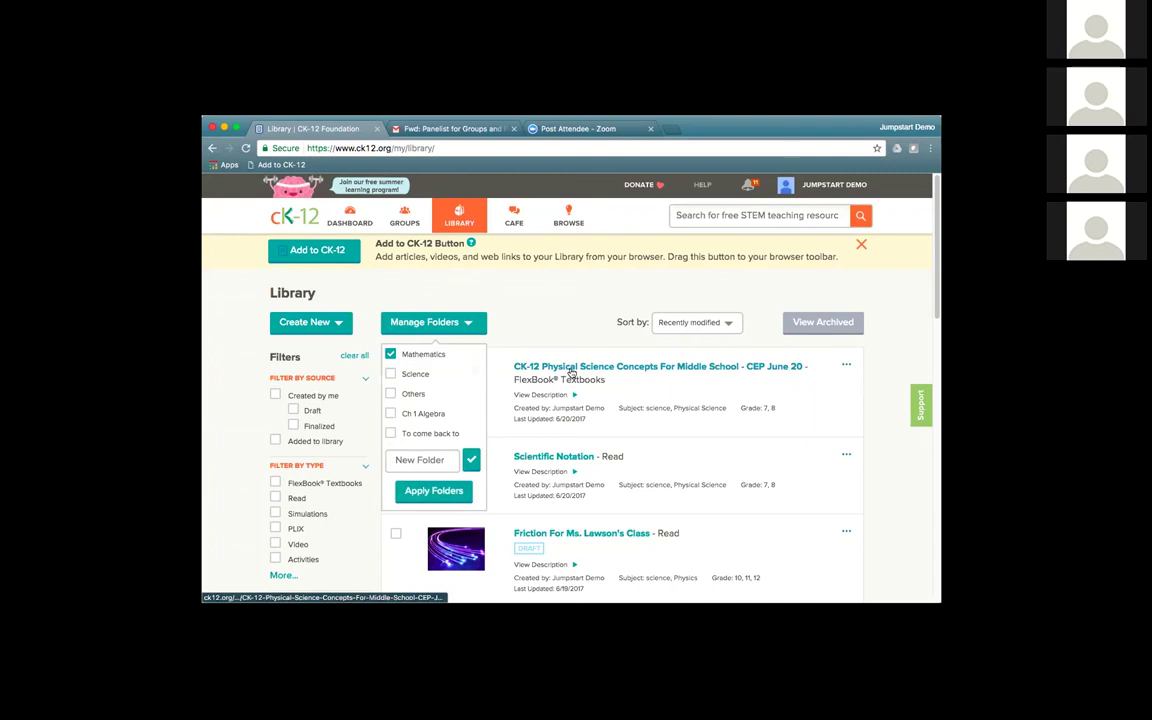
{"action": "left_click", "coordinate": [391, 374]}
{"action": "left_click", "coordinate": [390, 354]}
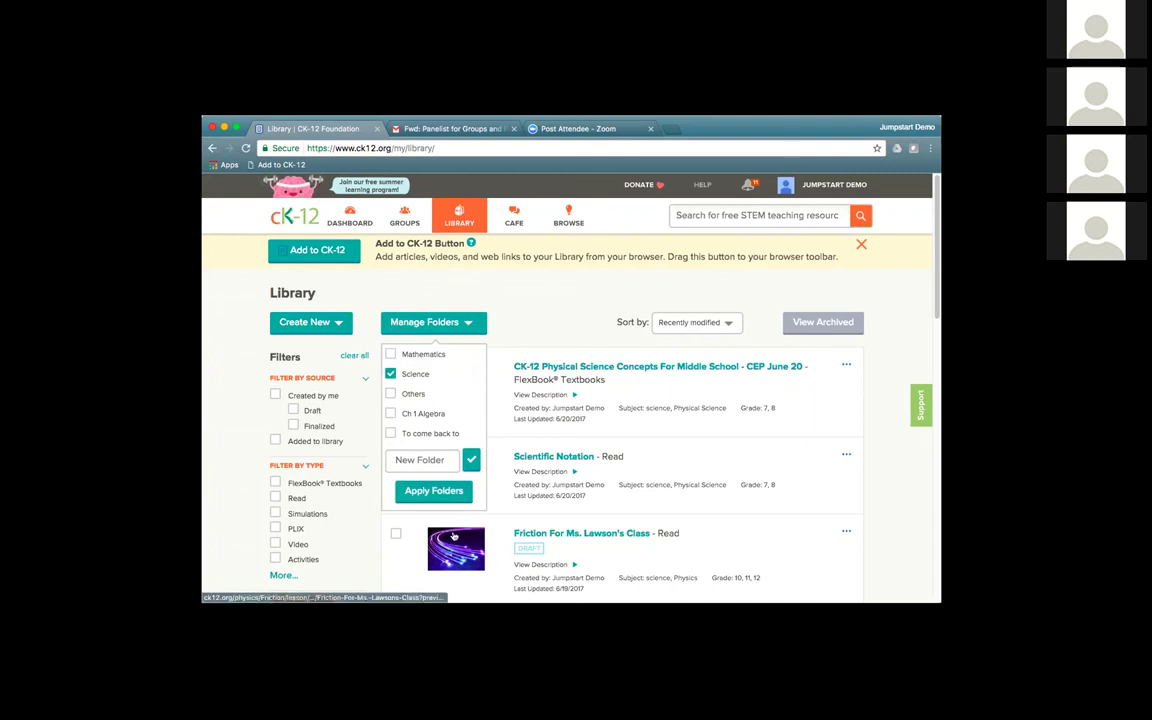
{"action": "left_click", "coordinate": [433, 492]}
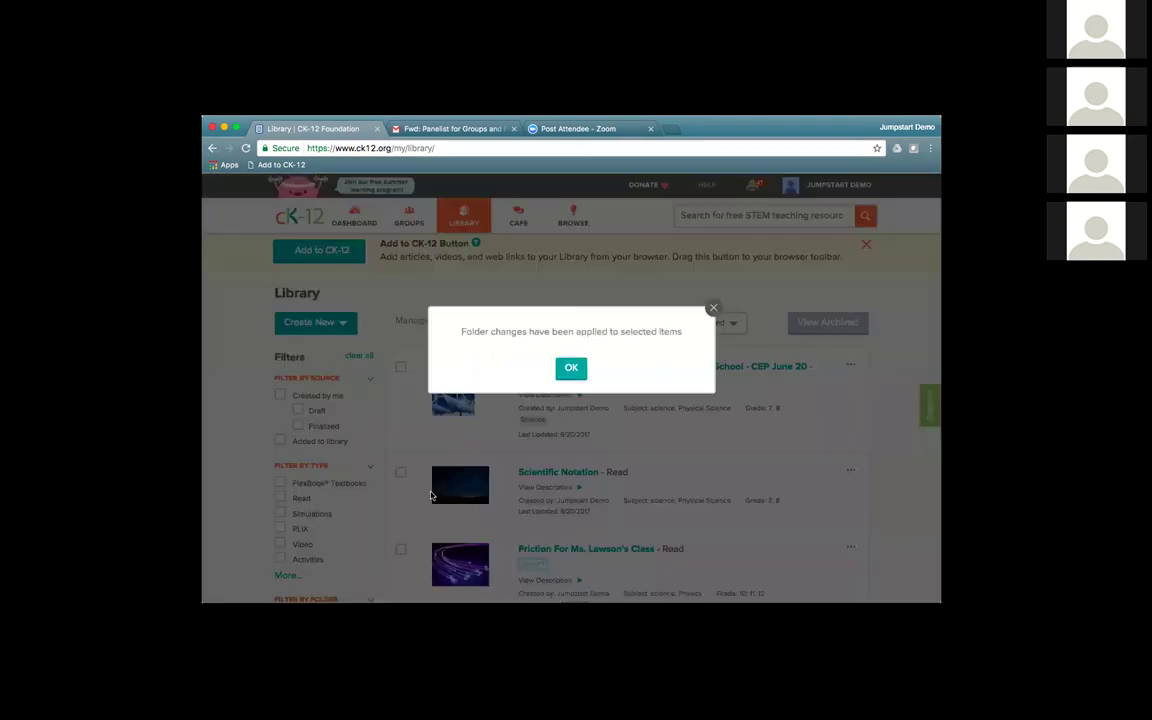
{"action": "left_click", "coordinate": [571, 369]}
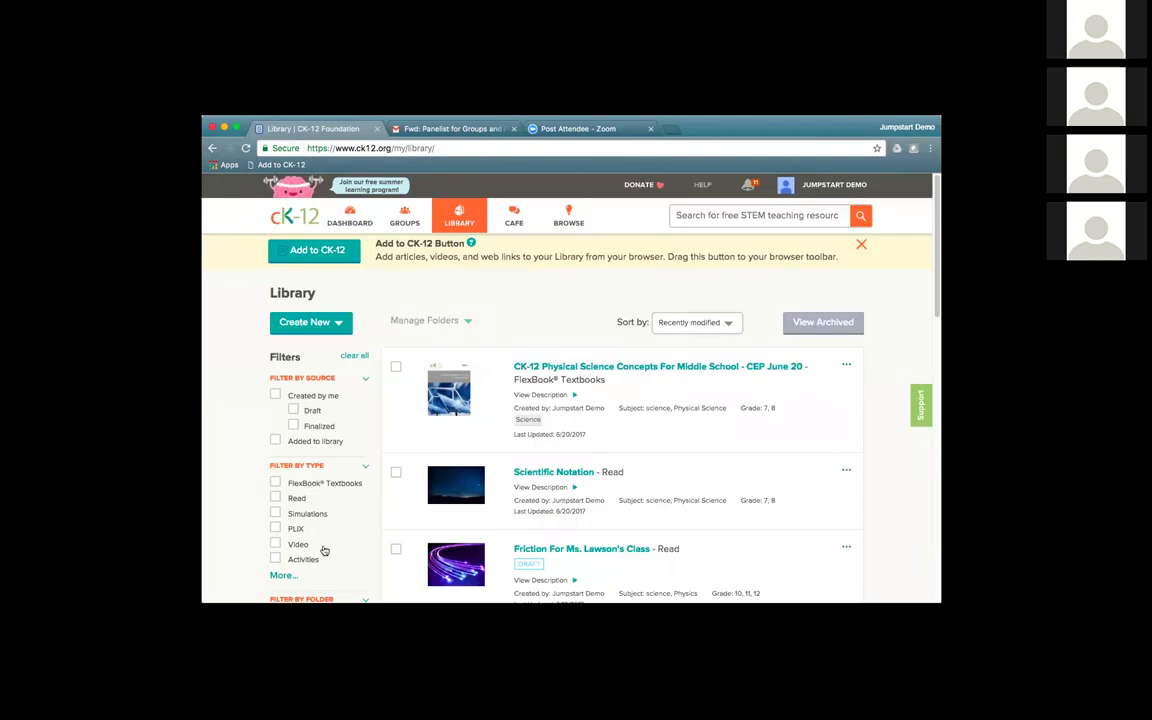
{"action": "scroll", "coordinate": [327, 548], "scroll_direction": "down", "scroll_amount": 3}
{"action": "left_click", "coordinate": [288, 454]}
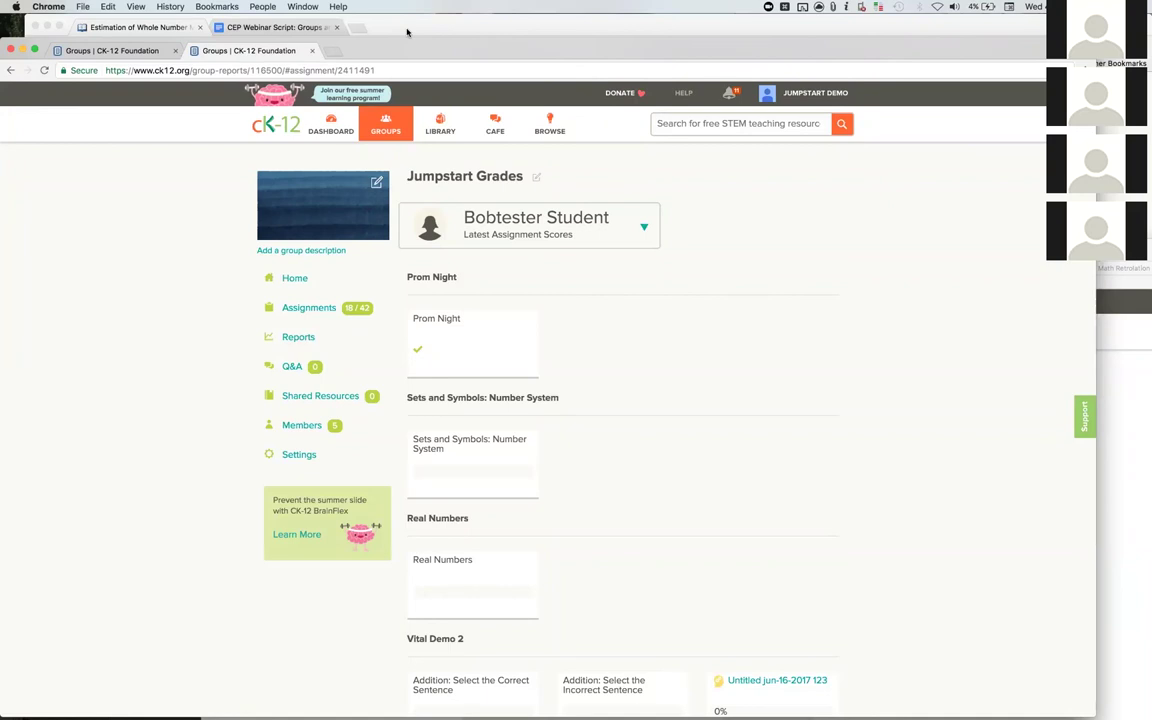
- Review the student's latest assignment scores in the Jumpstart Grades report
{"action": "scroll", "coordinate": [491, 295], "scroll_direction": "down", "scroll_amount": 2}
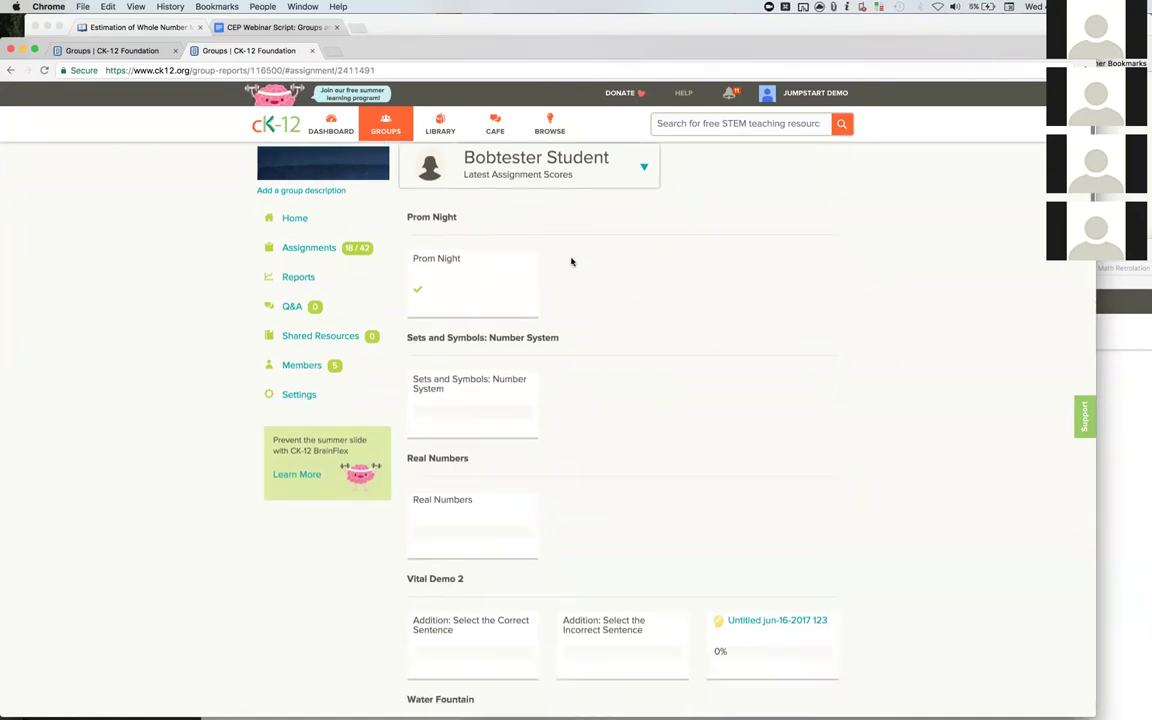
{"action": "scroll", "coordinate": [571, 262], "scroll_direction": "up", "scroll_amount": 2}
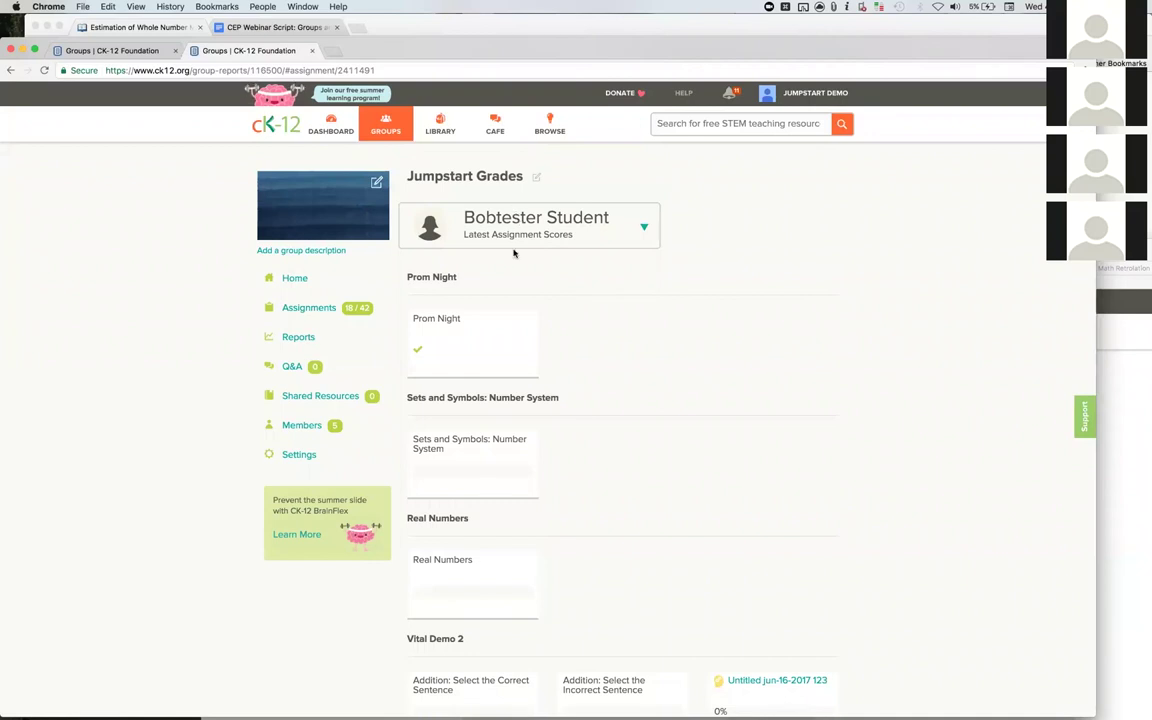
- Open the student's results for the Untitled jun-16-2017 123 quiz in the test assignment and skim its score summary and answers
{"action": "scroll", "coordinate": [514, 254], "scroll_direction": "down", "scroll_amount": 15}
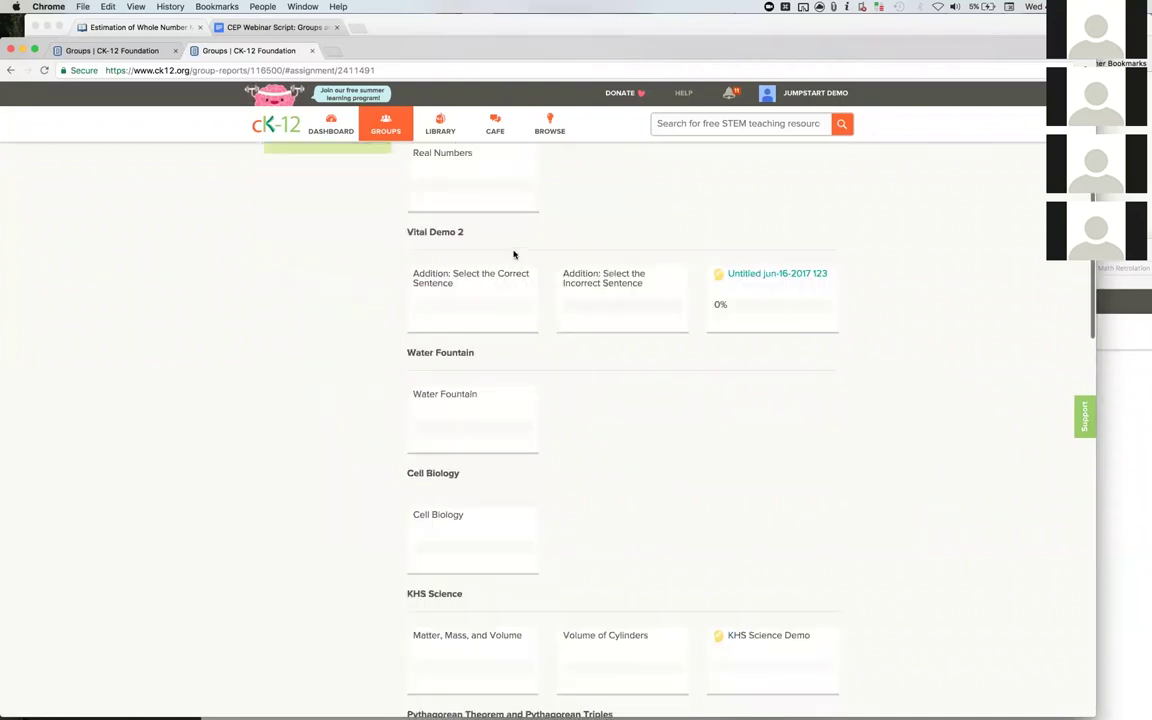
{"action": "scroll", "coordinate": [514, 254], "scroll_direction": "down", "scroll_amount": 6}
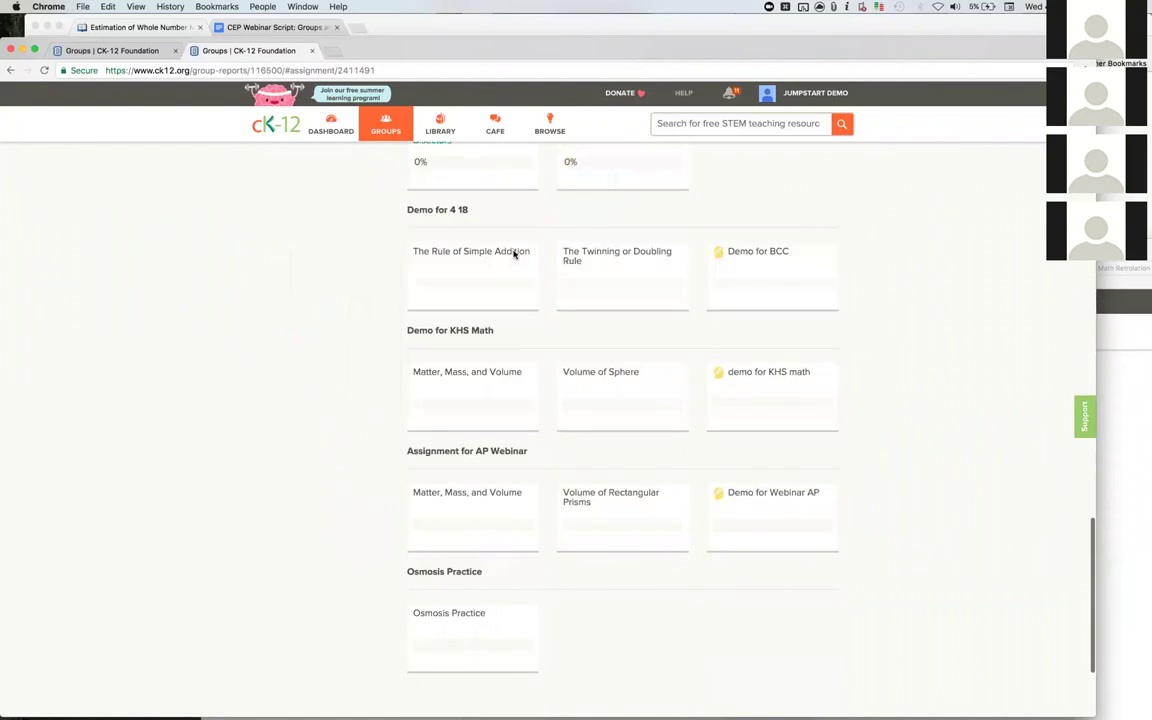
{"action": "scroll", "coordinate": [514, 254], "scroll_direction": "up", "scroll_amount": 2}
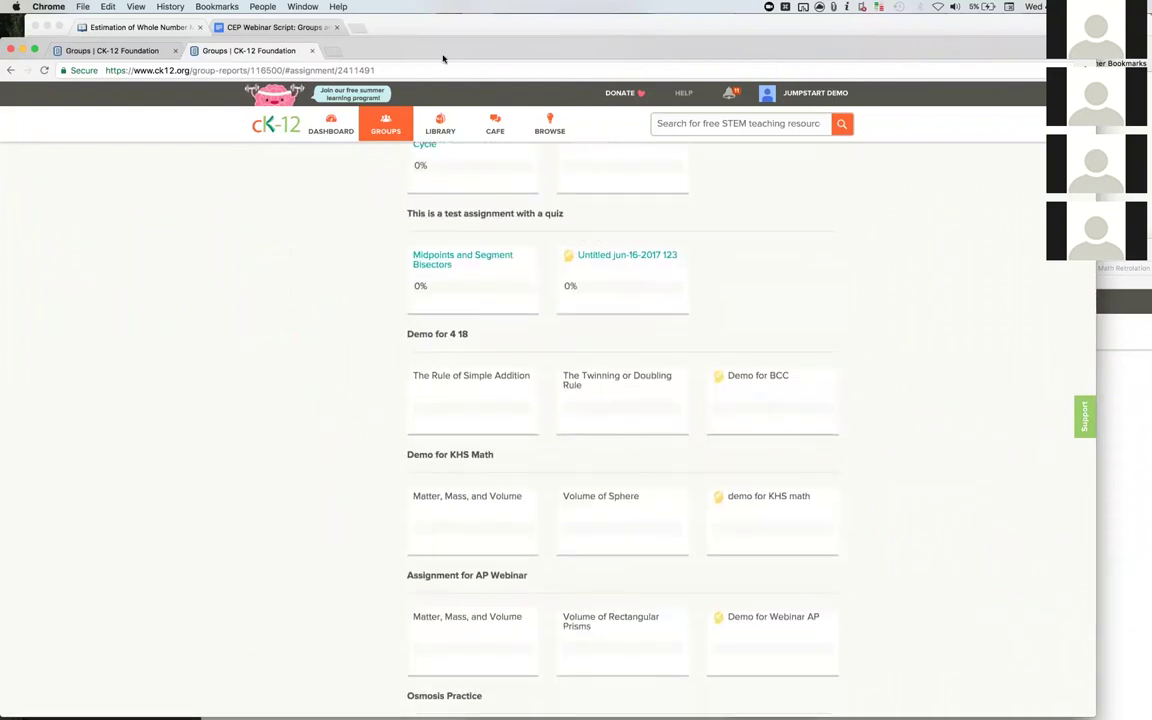
{"action": "left_click", "coordinate": [604, 257]}
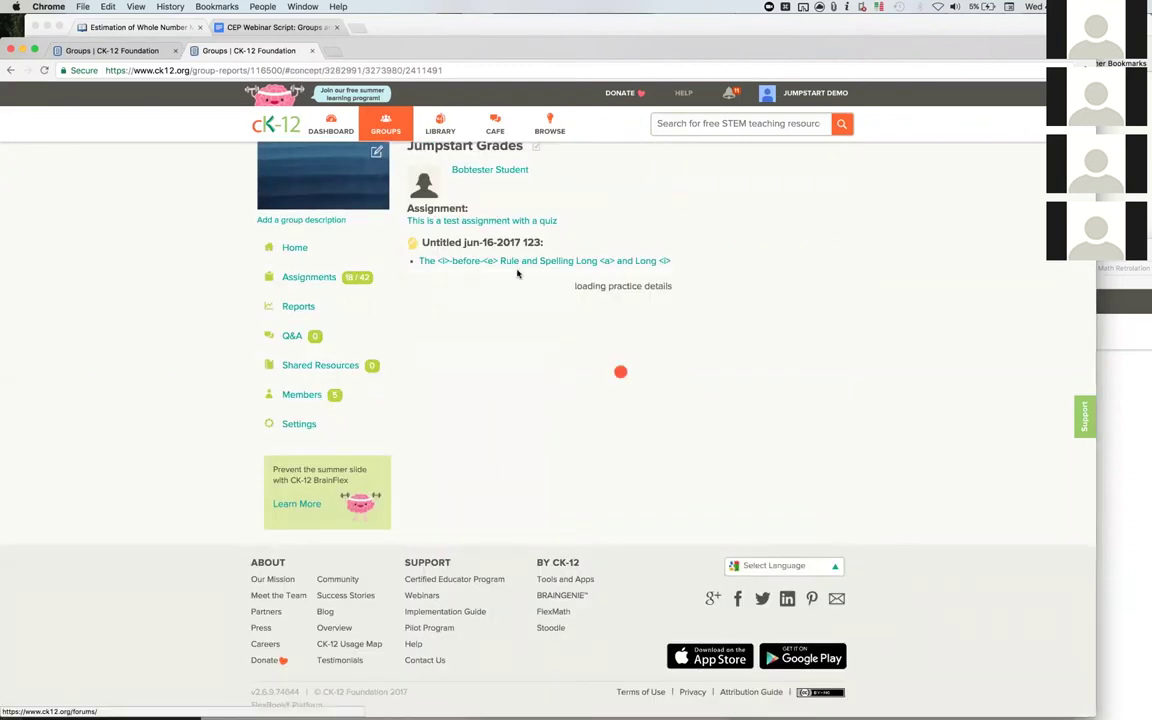
{"action": "scroll", "coordinate": [560, 335], "scroll_direction": "down", "scroll_amount": 15}
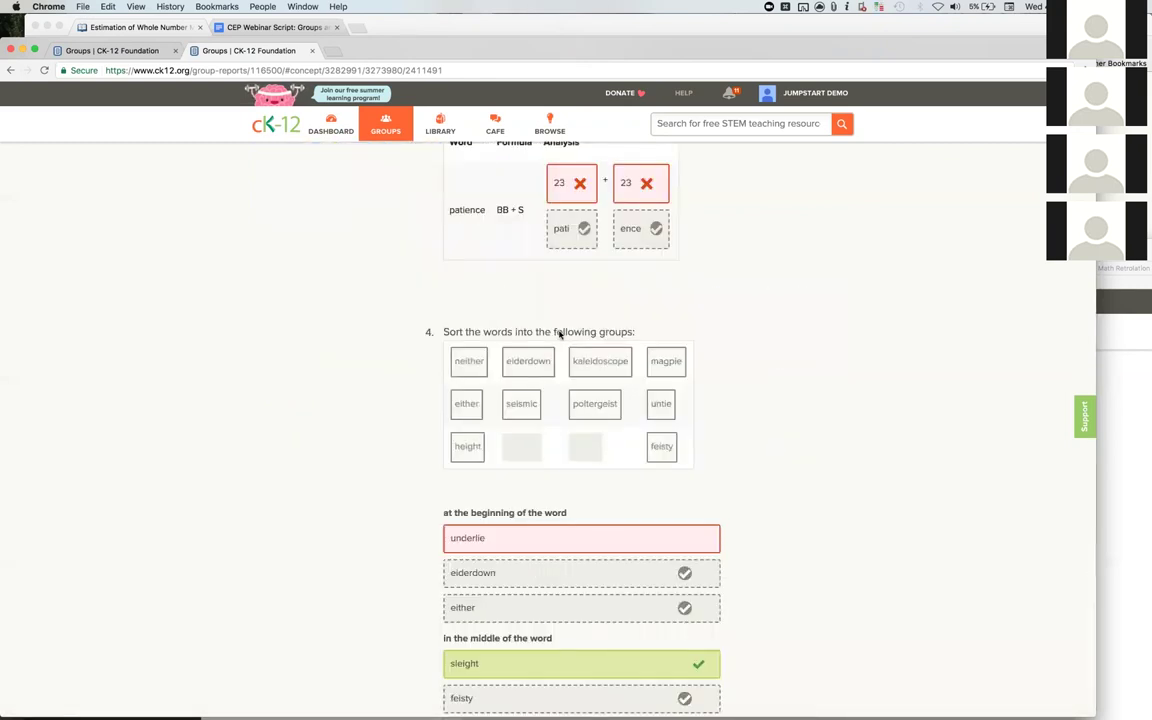
{"action": "scroll", "coordinate": [560, 335], "scroll_direction": "up", "scroll_amount": 12}
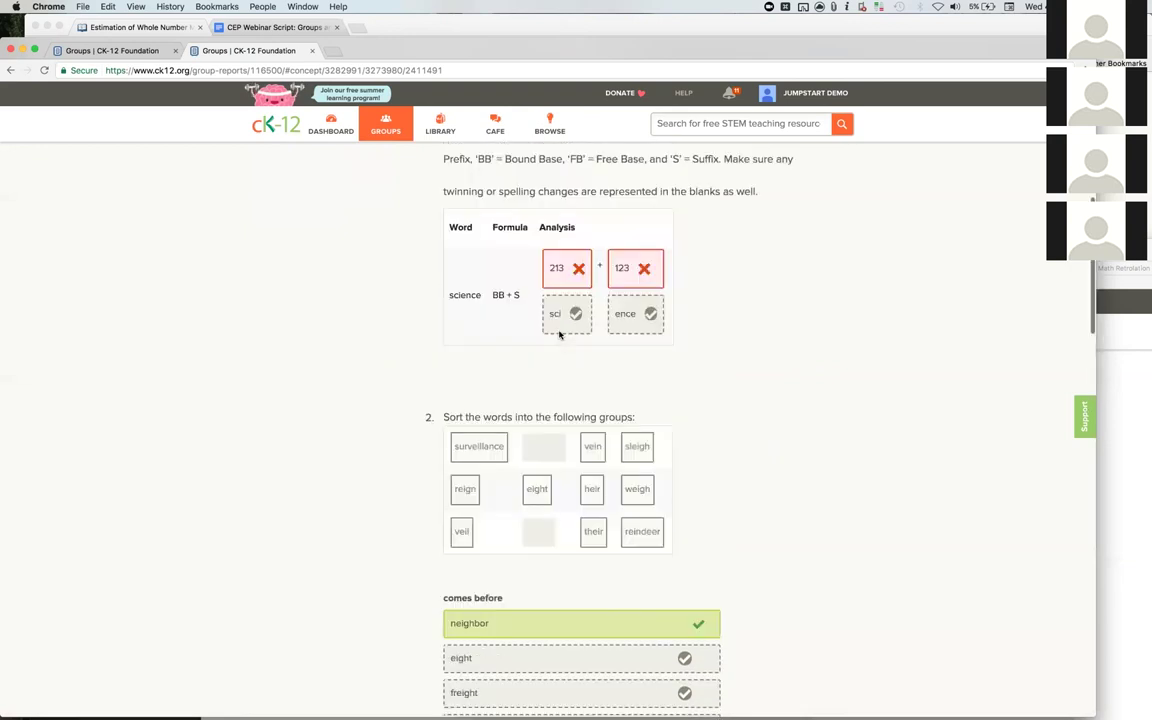
{"action": "scroll", "coordinate": [560, 335], "scroll_direction": "up", "scroll_amount": 5}
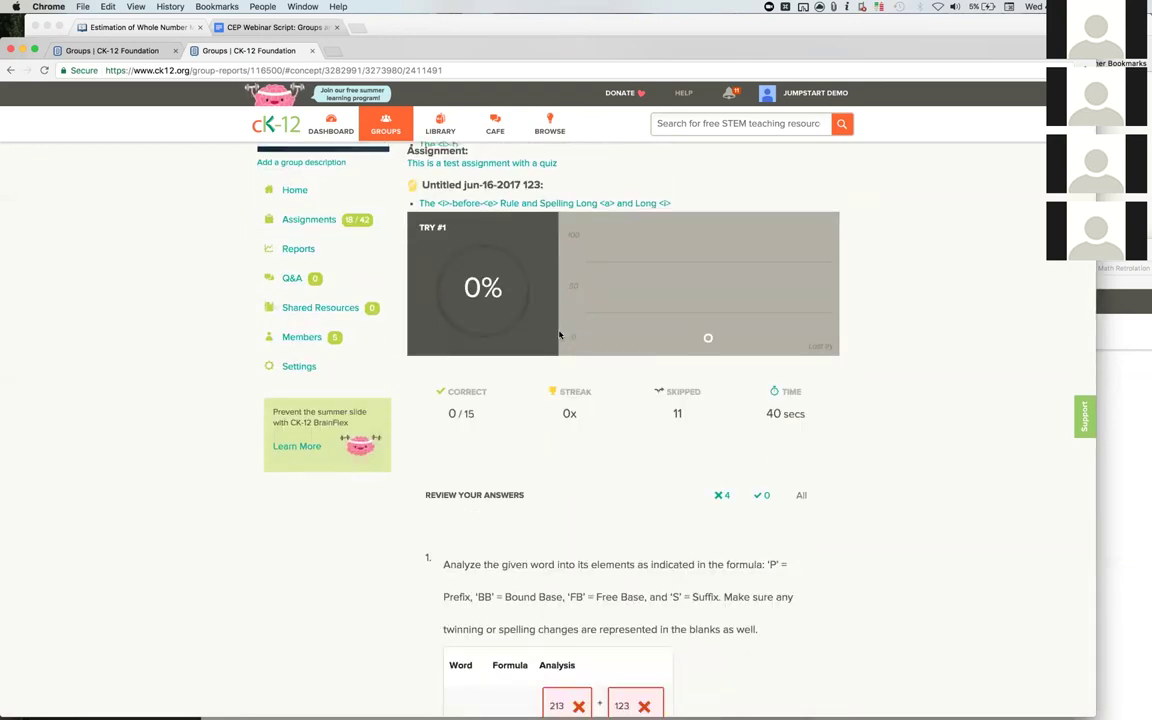
- Examine the student's answer to each quiz question alongside the correct answers
{"action": "scroll", "coordinate": [560, 335], "scroll_direction": "down", "scroll_amount": 3}
{"action": "scroll", "coordinate": [560, 335], "scroll_direction": "down", "scroll_amount": 2}
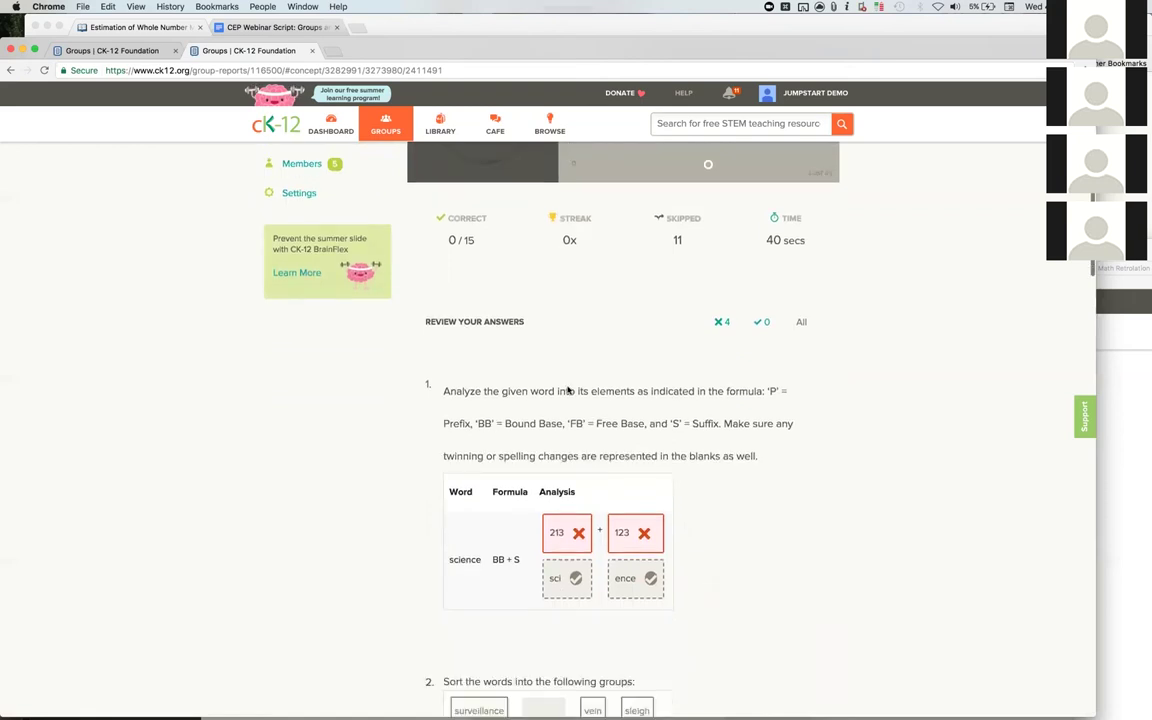
{"action": "scroll", "coordinate": [567, 390], "scroll_direction": "down", "scroll_amount": 2}
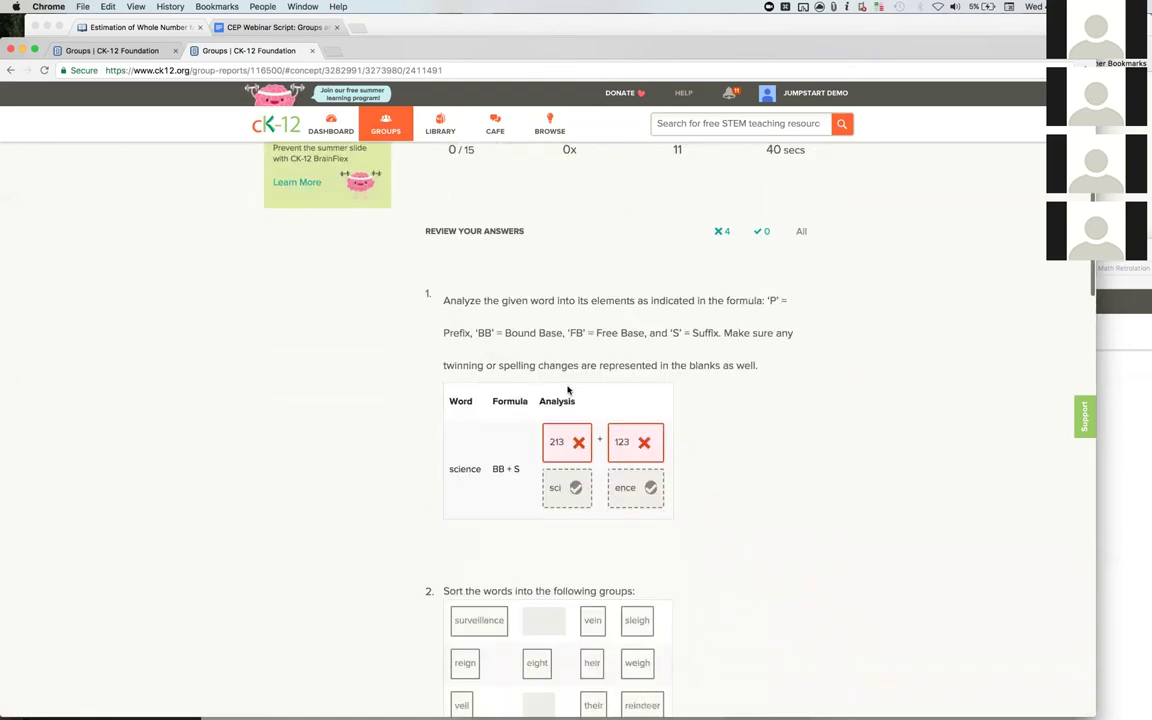
{"action": "scroll", "coordinate": [567, 390], "scroll_direction": "down", "scroll_amount": 9}
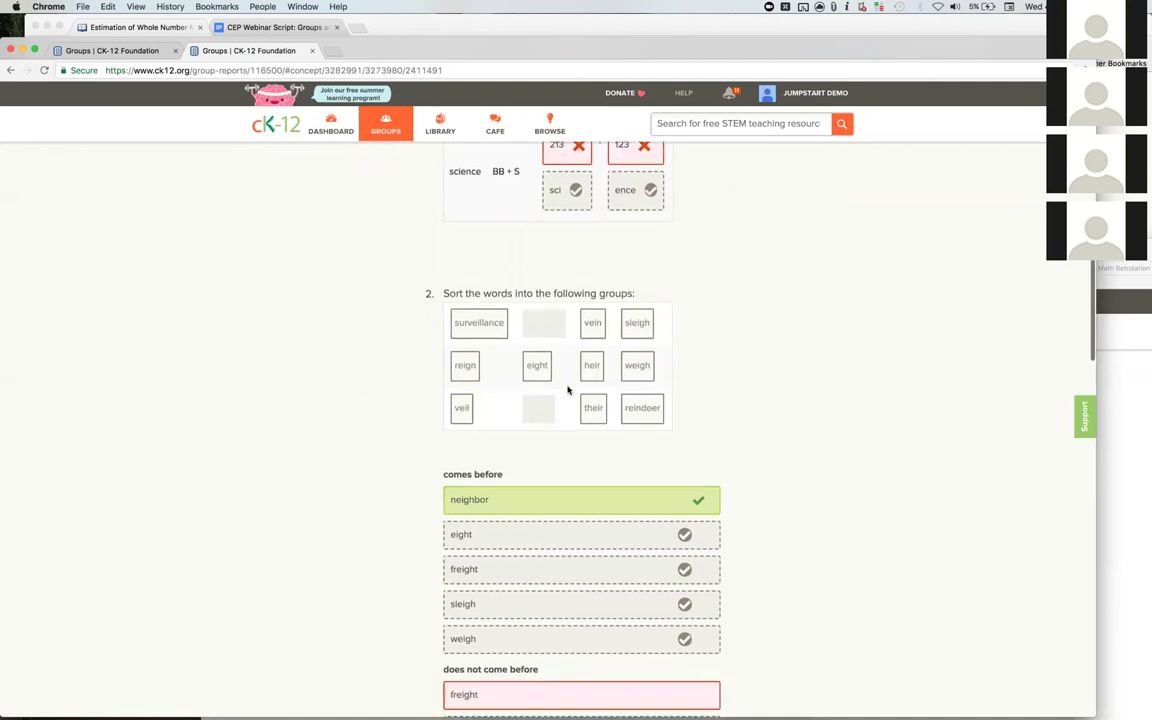
{"action": "scroll", "coordinate": [567, 390], "scroll_direction": "down", "scroll_amount": 4}
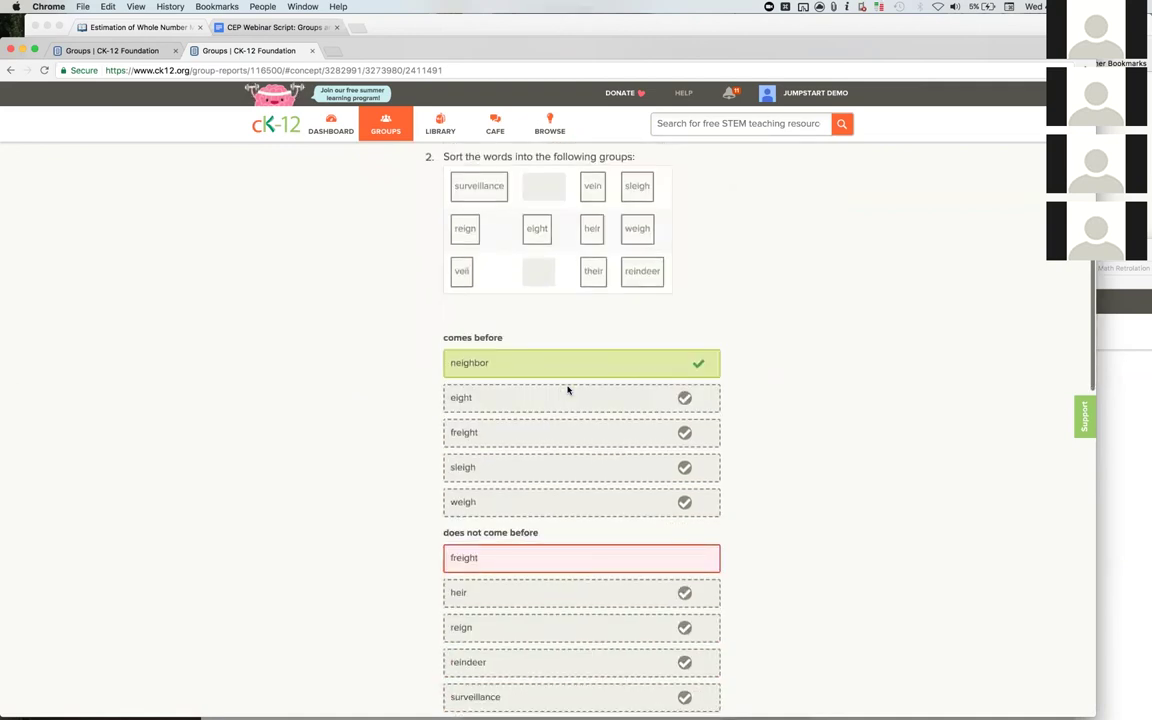
{"action": "scroll", "coordinate": [567, 390], "scroll_direction": "down", "scroll_amount": 9}
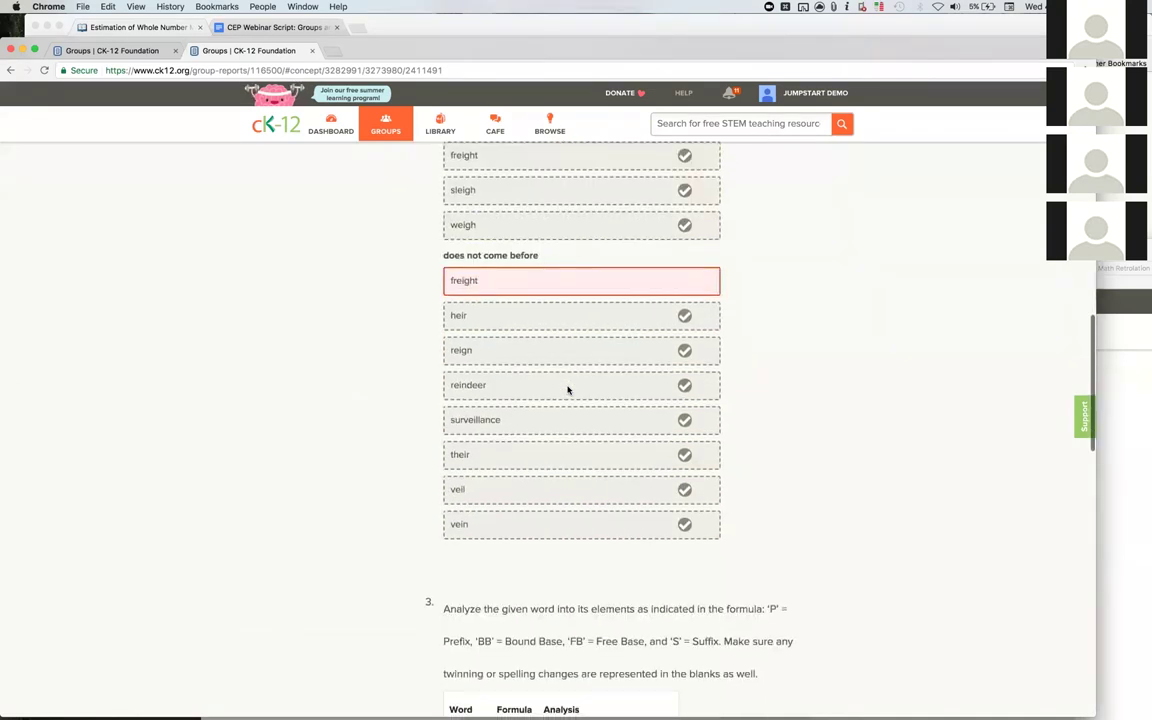
{"action": "scroll", "coordinate": [566, 322], "scroll_direction": "down", "scroll_amount": 10}
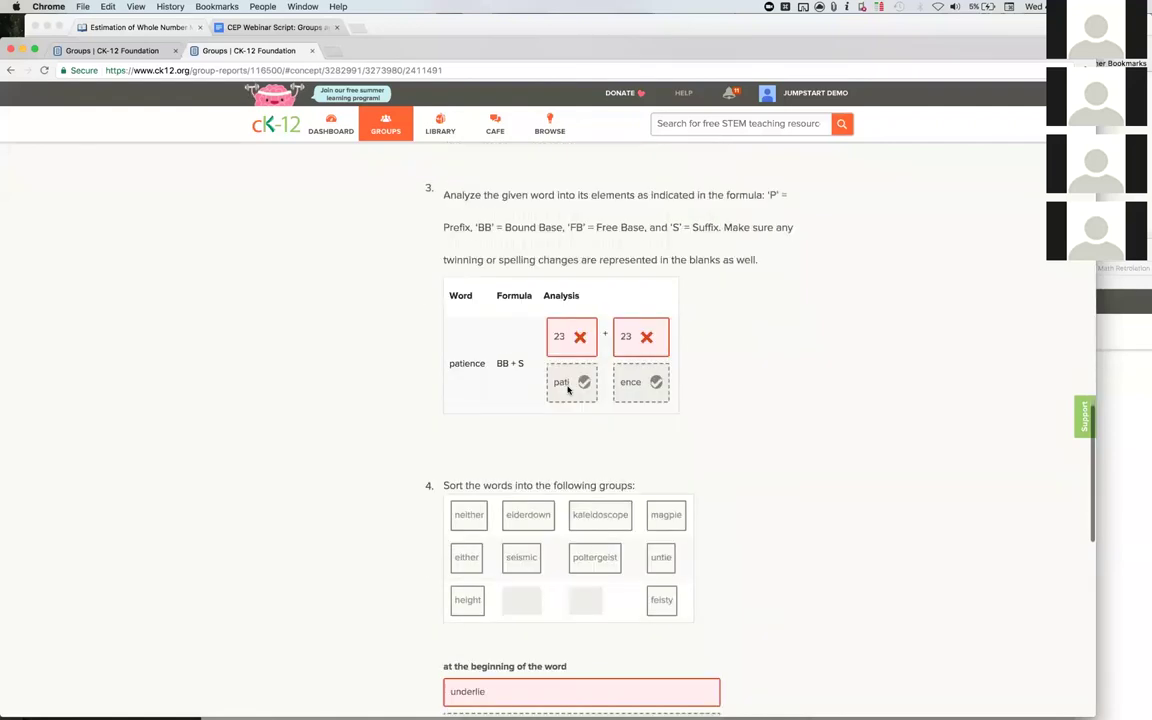
{"action": "scroll", "coordinate": [563, 323], "scroll_direction": "down", "scroll_amount": 13}
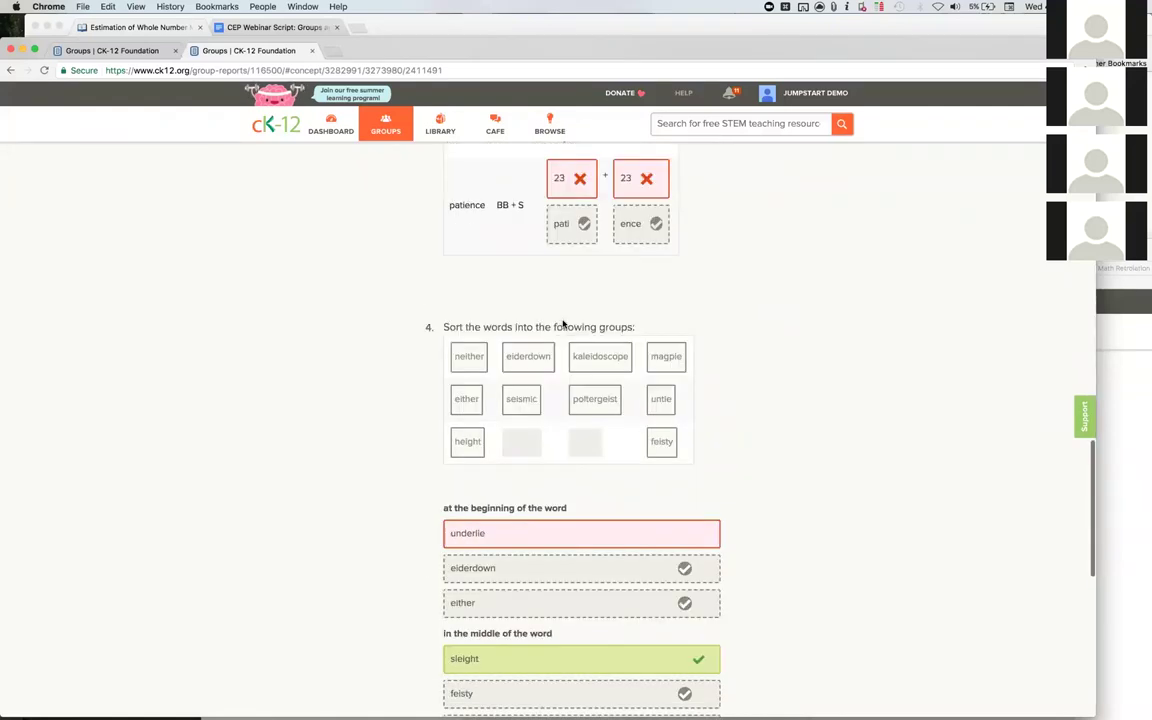
{"action": "scroll", "coordinate": [563, 324], "scroll_direction": "down", "scroll_amount": 8}
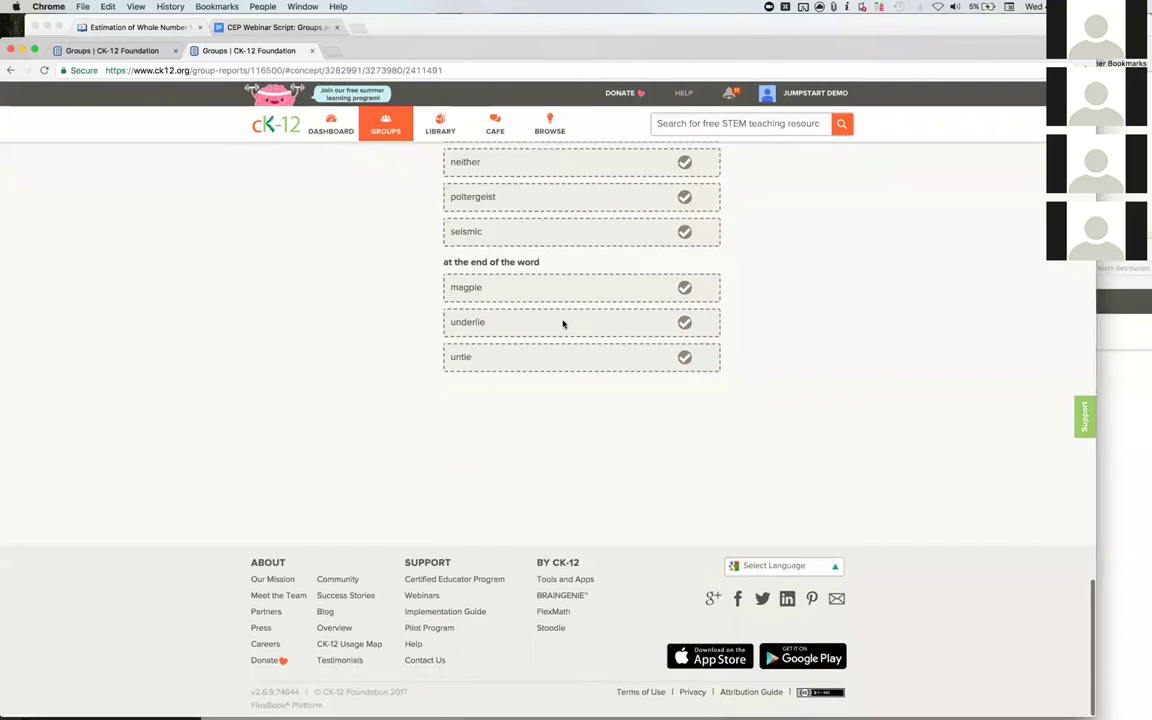
{"action": "scroll", "coordinate": [563, 324], "scroll_direction": "up", "scroll_amount": 20}
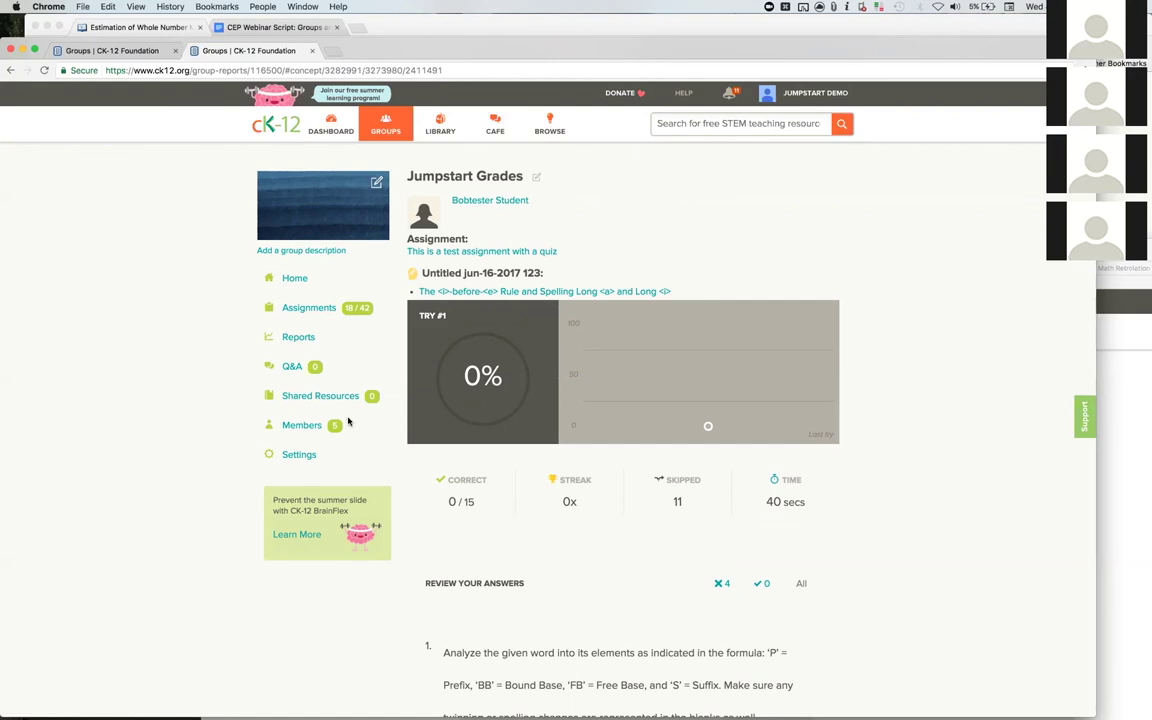
- Show more of the Jumpstart Grades assignments and expand the details of "This is a test assignment with a quiz"
{"action": "left_click", "coordinate": [306, 308]}
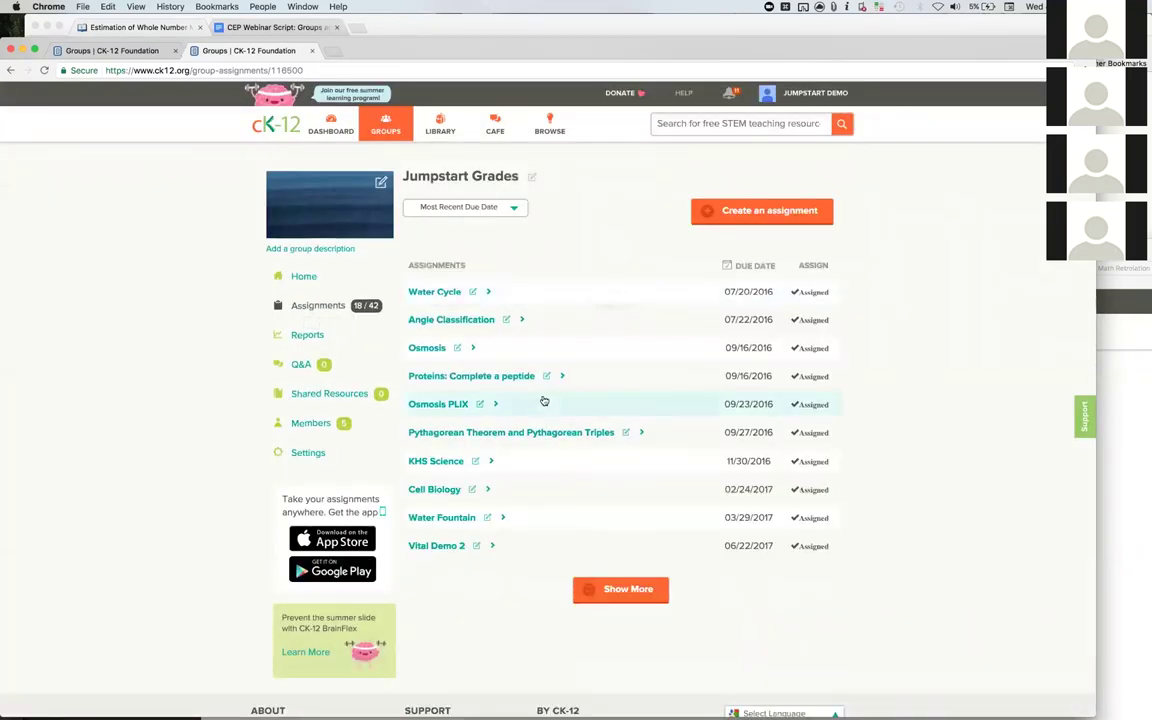
{"action": "scroll", "coordinate": [600, 440], "scroll_direction": "down", "scroll_amount": 3}
{"action": "left_click", "coordinate": [605, 444]}
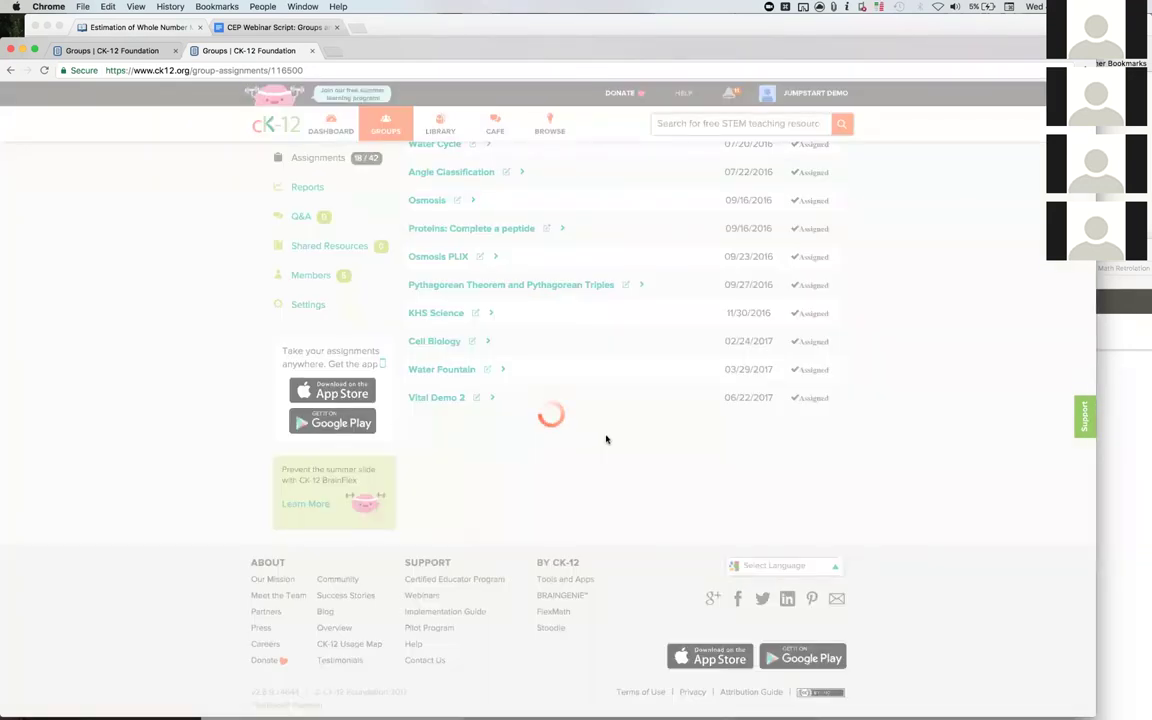
{"action": "scroll", "coordinate": [640, 397], "scroll_direction": "down", "scroll_amount": 2}
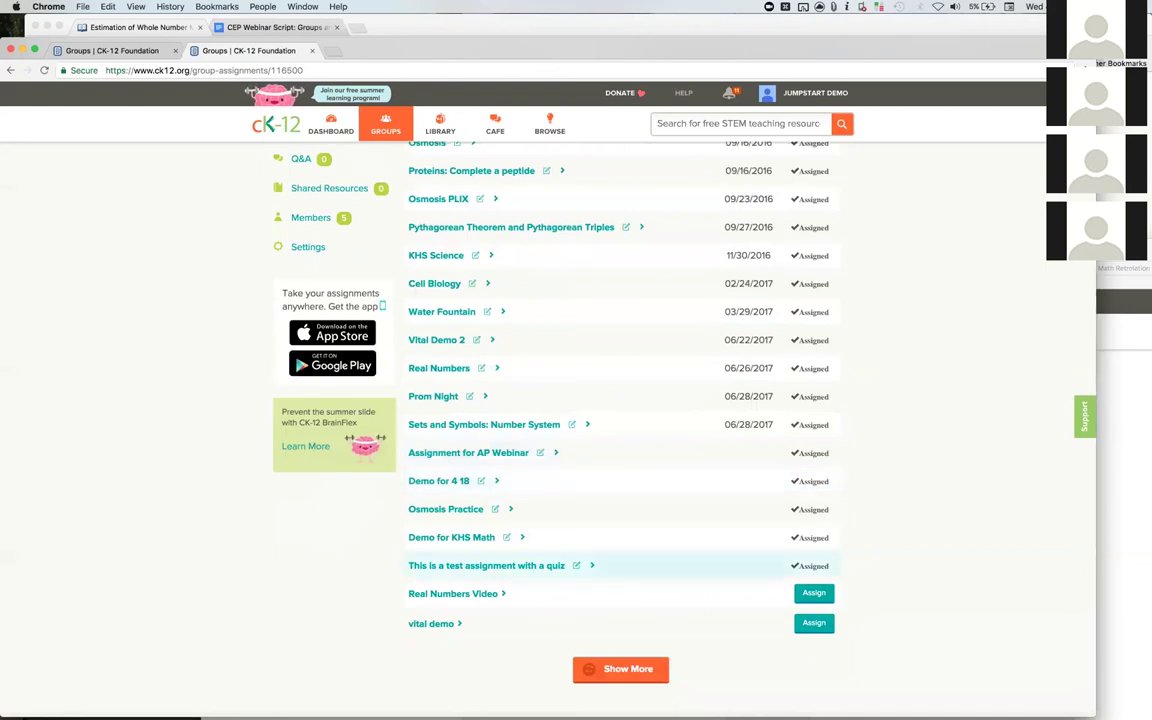
{"action": "left_click", "coordinate": [486, 565]}
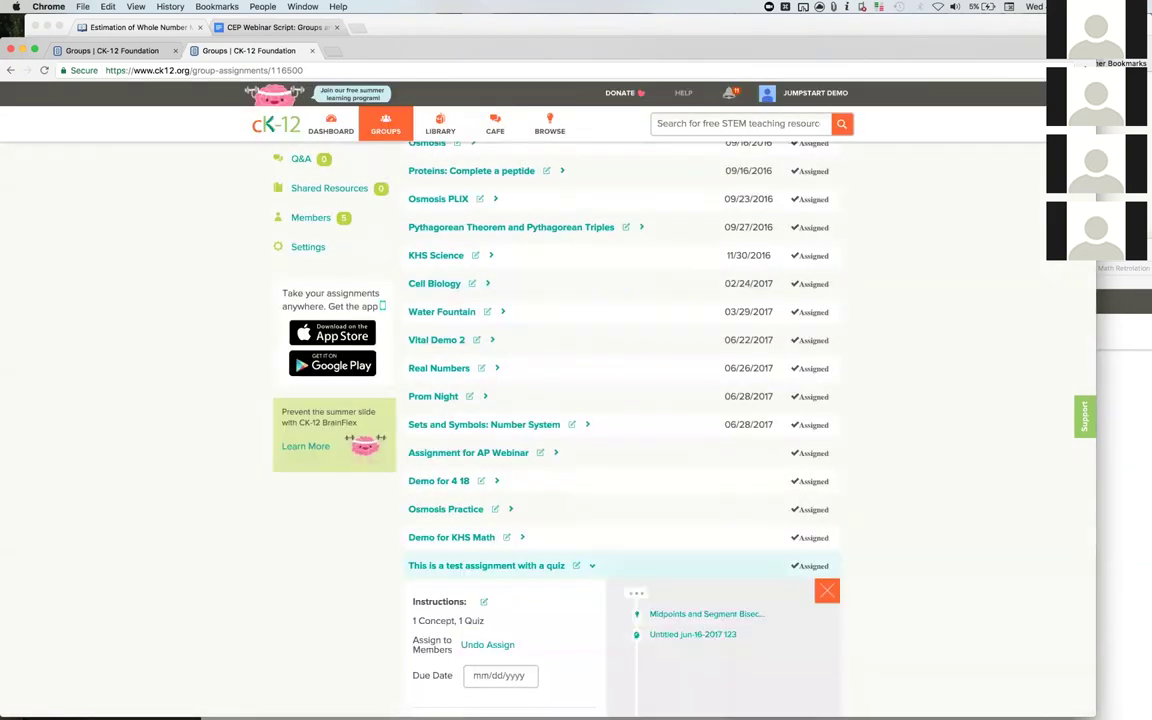
{"action": "scroll", "coordinate": [560, 420], "scroll_direction": "down", "scroll_amount": 2}
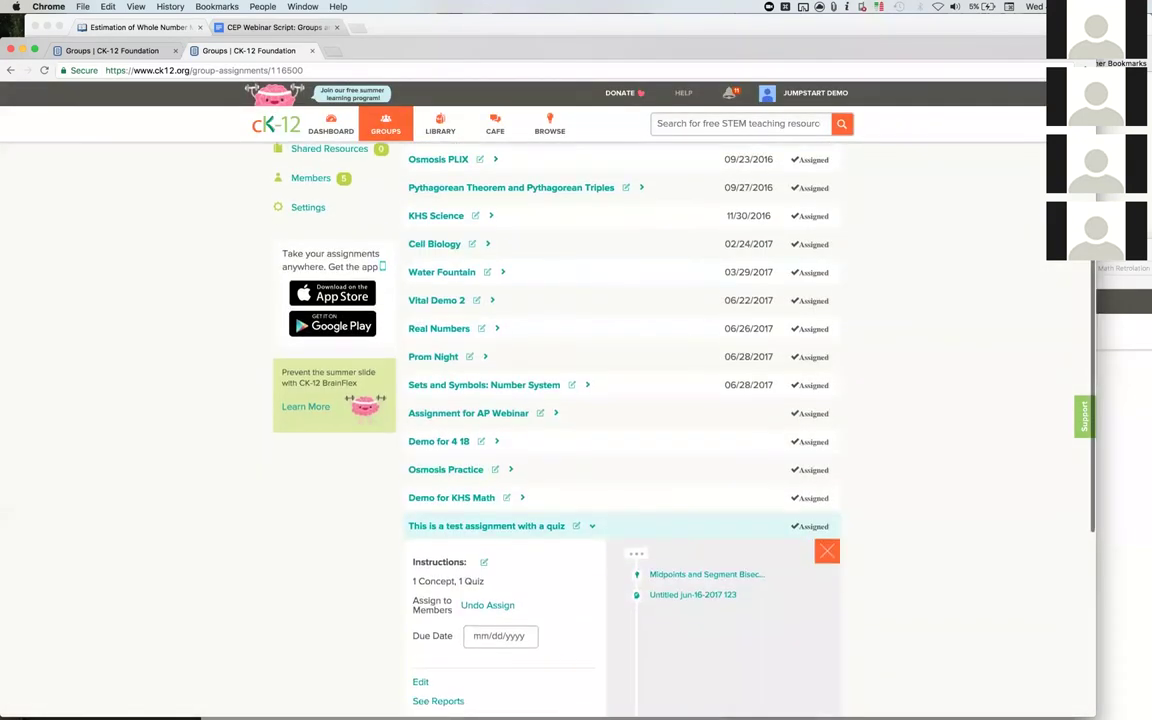
{"action": "scroll", "coordinate": [560, 420], "scroll_direction": "down", "scroll_amount": 2}
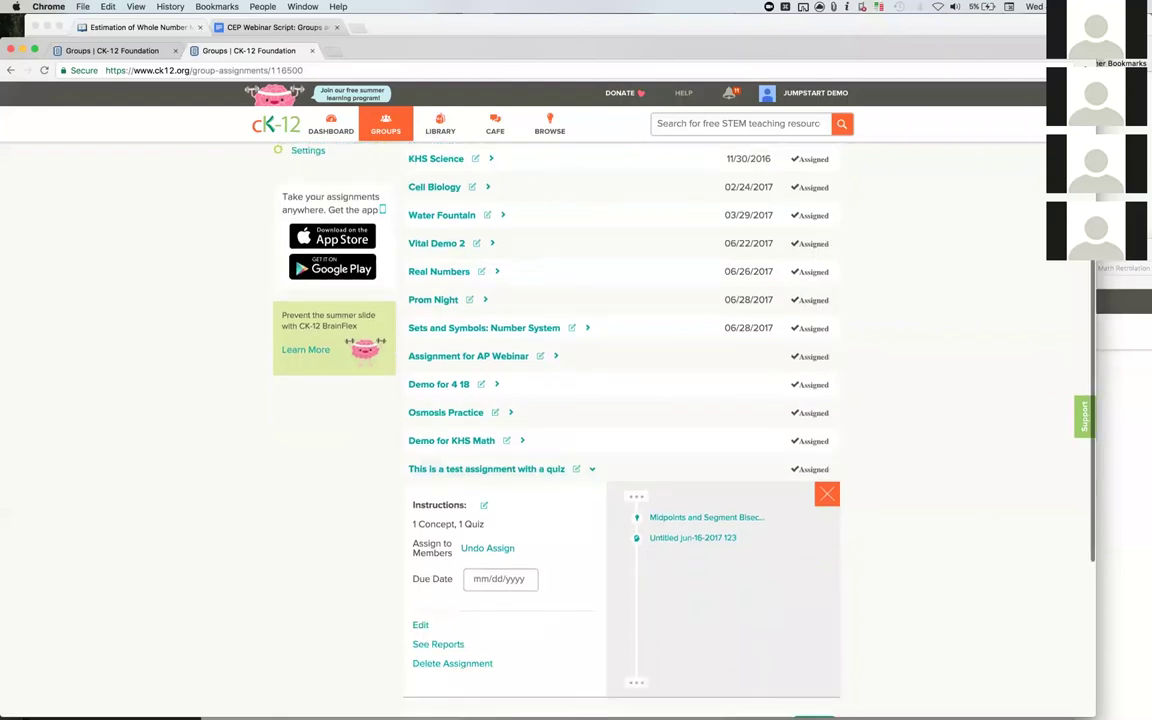
- Preview the Untitled jun-16-2017 123 quiz from the expanded assignment, and close the preview
{"action": "left_click", "coordinate": [692, 537]}
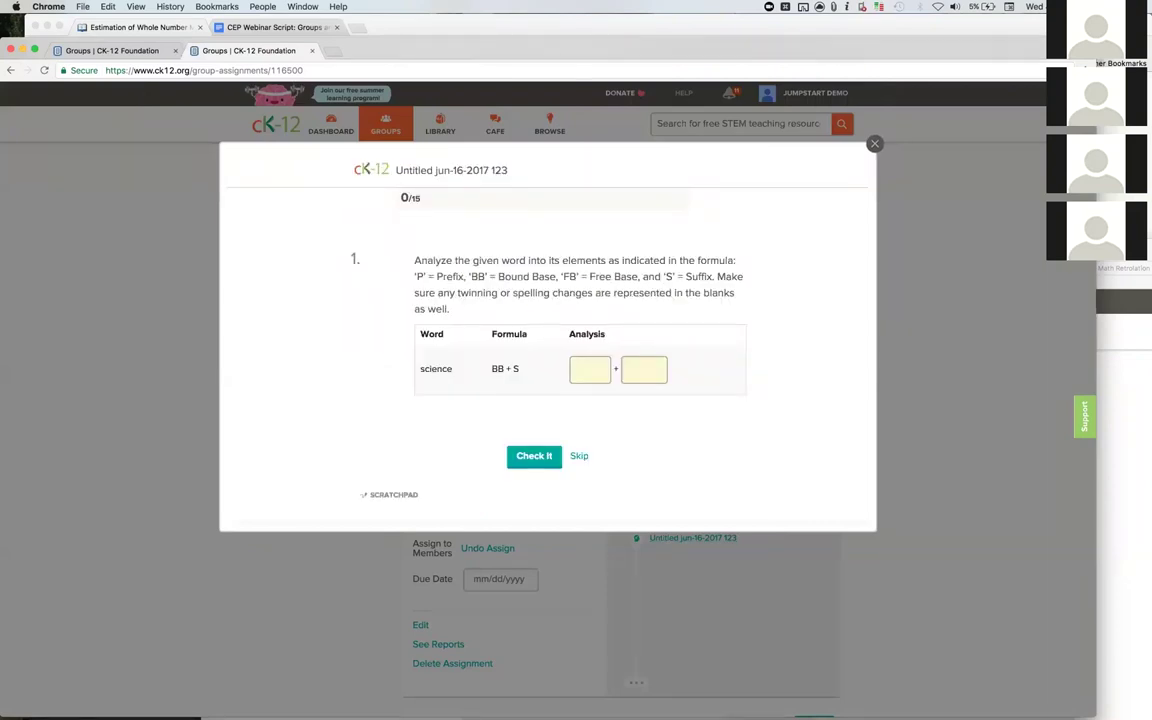
{"action": "left_click", "coordinate": [874, 143]}
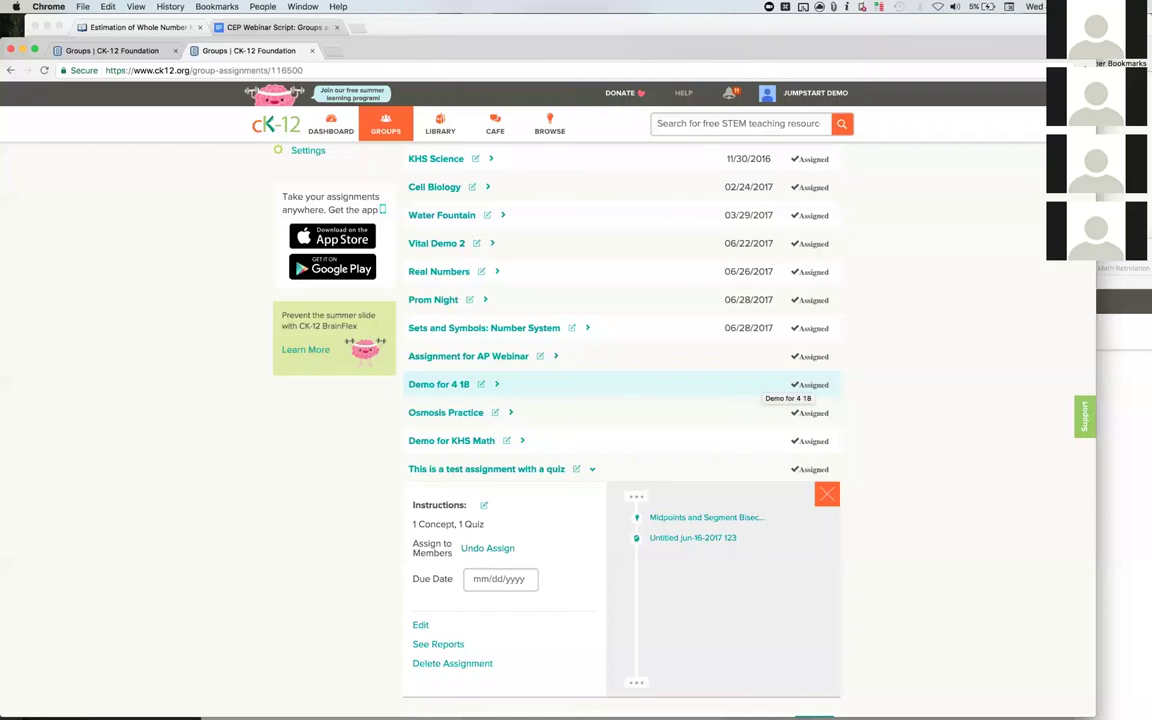
{"action": "scroll", "coordinate": [775, 390], "scroll_direction": "up", "scroll_amount": 3}
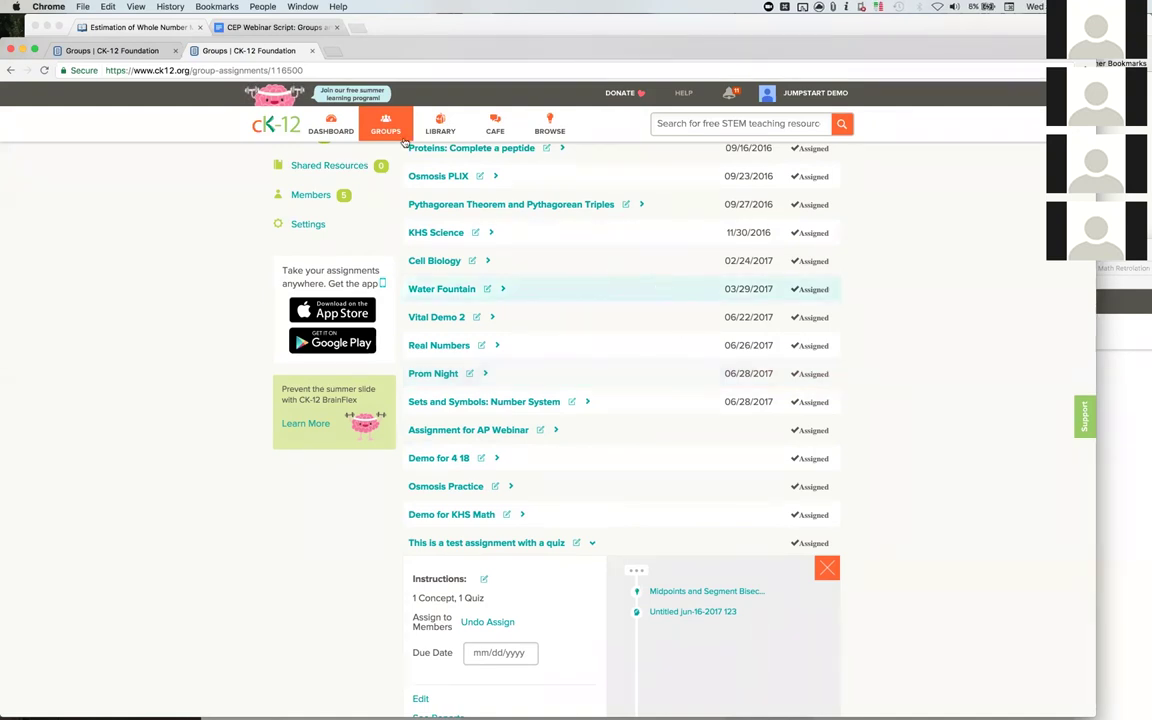
- In the other Chrome window, exit the Estimation of Whole Number Multiplication and Division practice results and return to the teacher home page
{"action": "left_click", "coordinate": [108, 51]}
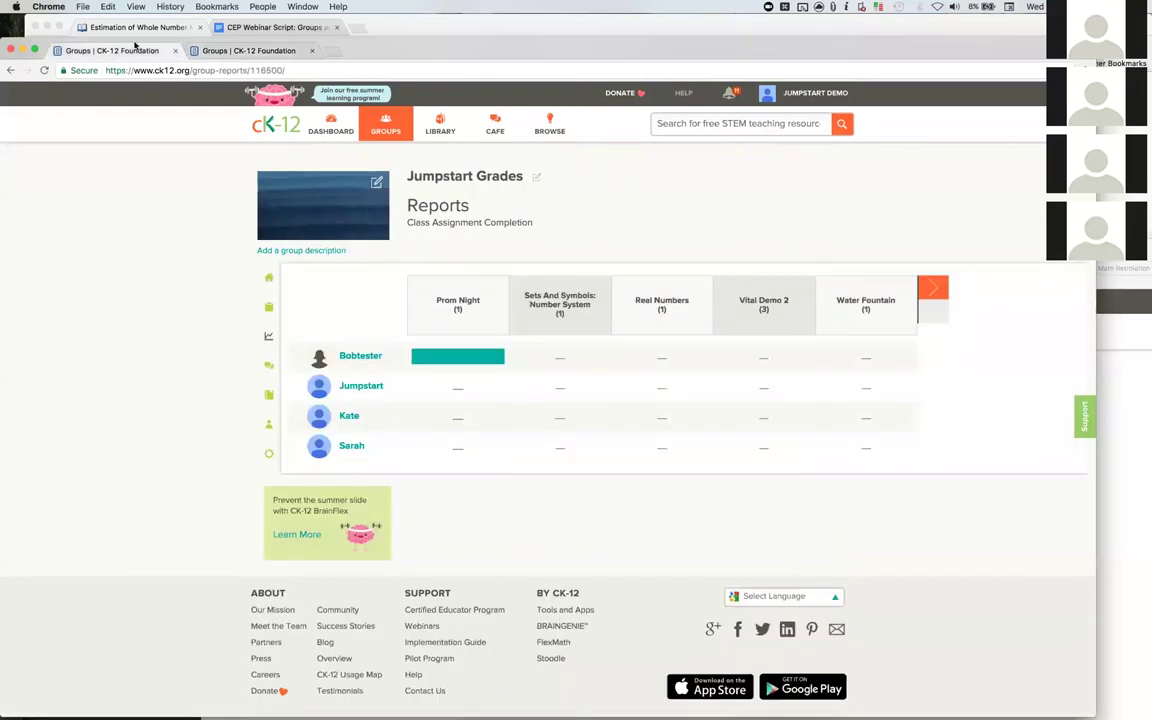
{"action": "left_click", "coordinate": [138, 29]}
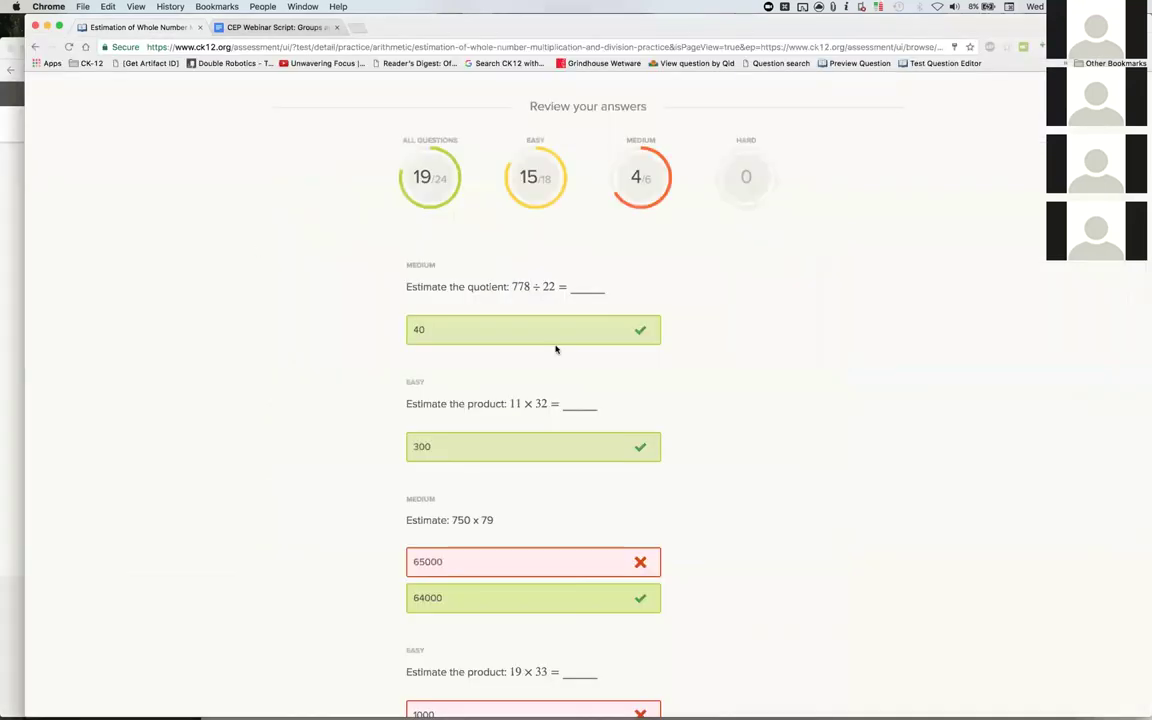
{"action": "scroll", "coordinate": [555, 275], "scroll_direction": "up", "scroll_amount": 10}
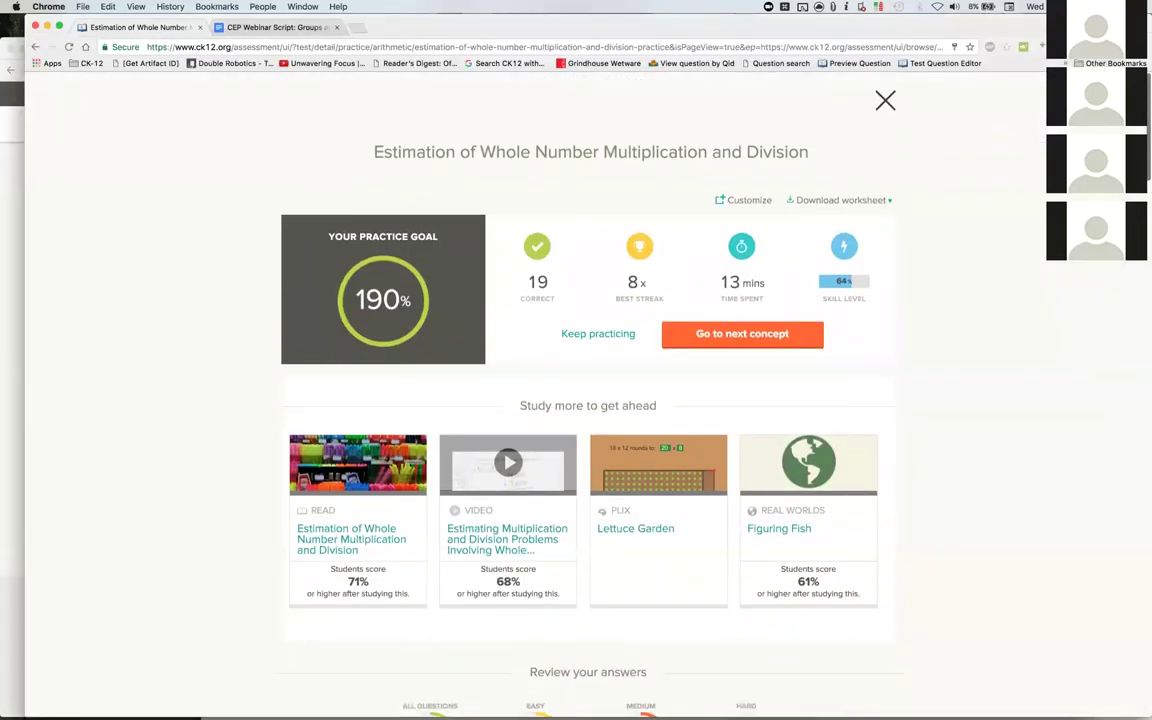
{"action": "left_click", "coordinate": [885, 100]}
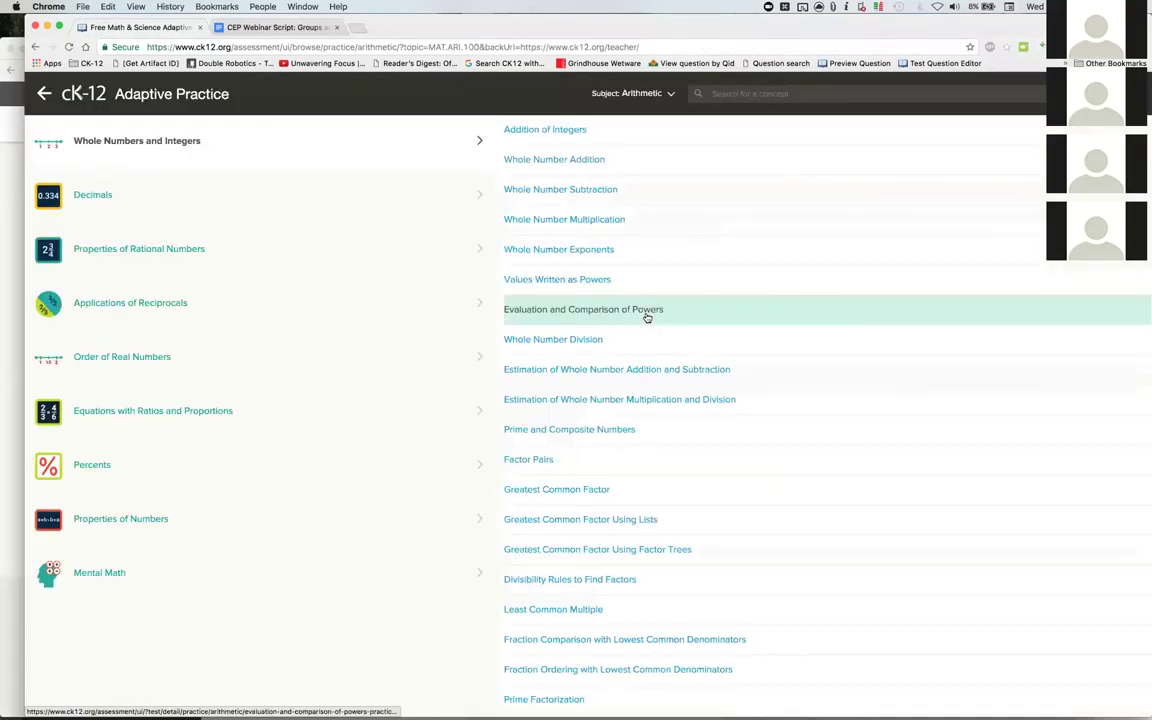
{"action": "left_click", "coordinate": [44, 94]}
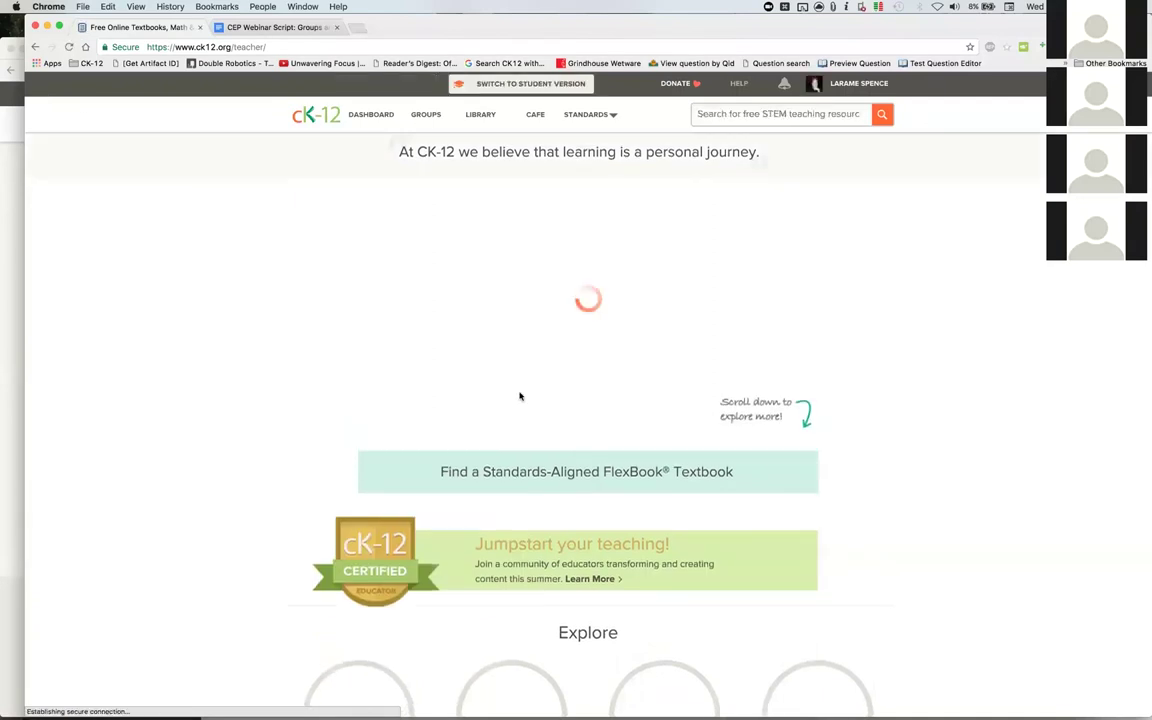
- Open the CK-12 reading for the Evaluation and Comparison of Powers concept in Arithmetic and look over the lesson page
{"action": "scroll", "coordinate": [519, 396], "scroll_direction": "down", "scroll_amount": 5}
{"action": "left_click", "coordinate": [382, 438]}
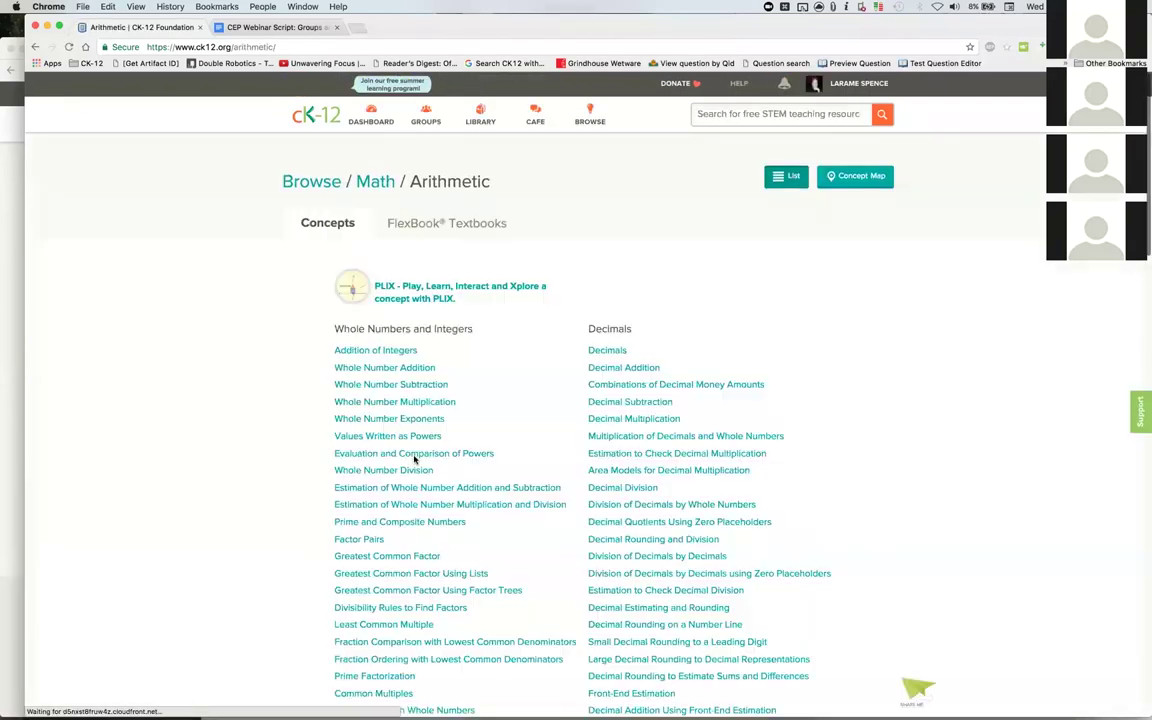
{"action": "left_click", "coordinate": [414, 456]}
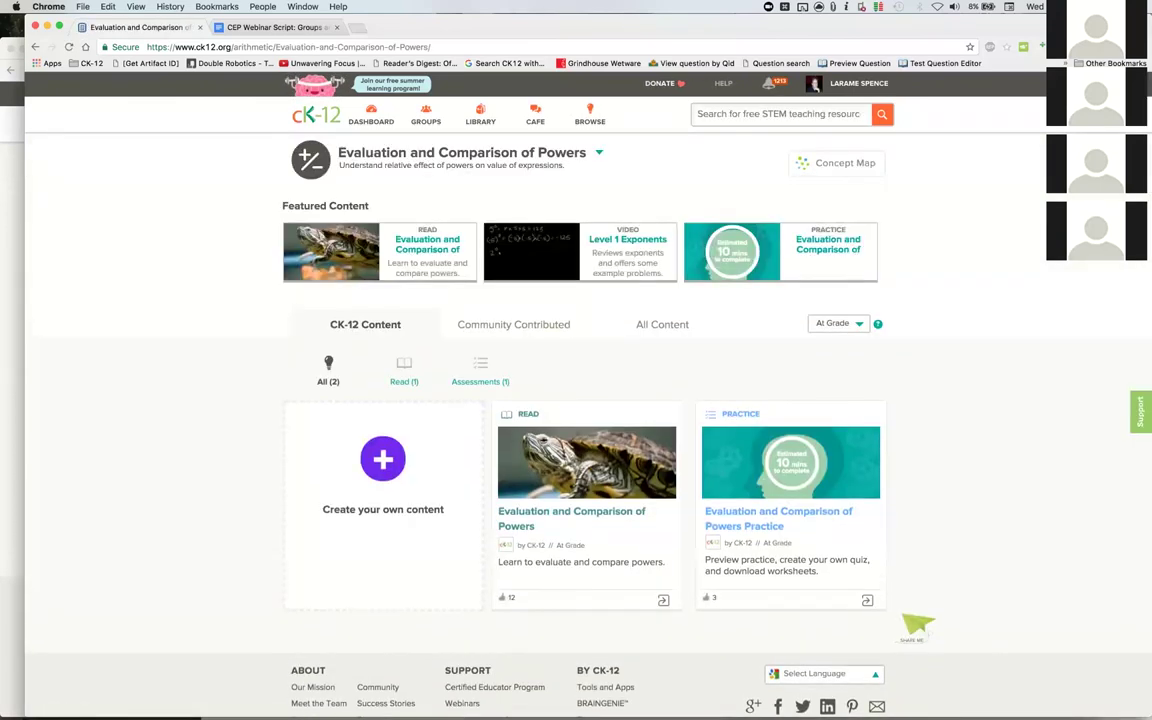
{"action": "left_click", "coordinate": [571, 518]}
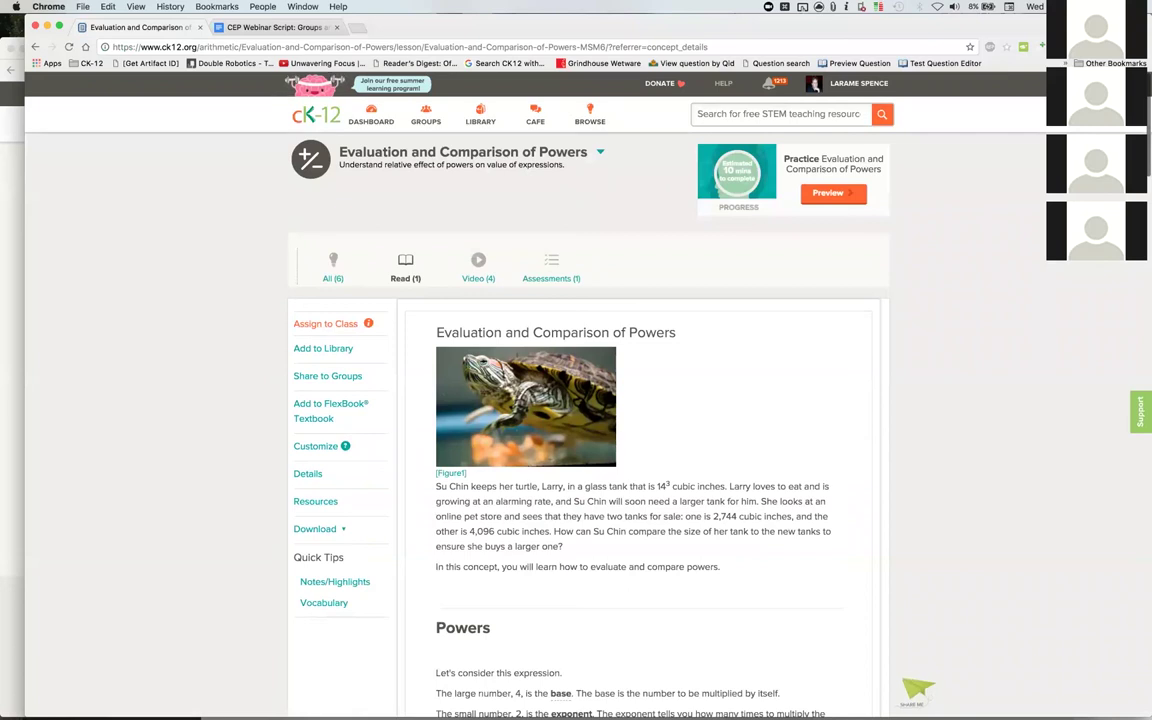
{"action": "scroll", "coordinate": [648, 383], "scroll_direction": "down", "scroll_amount": 2}
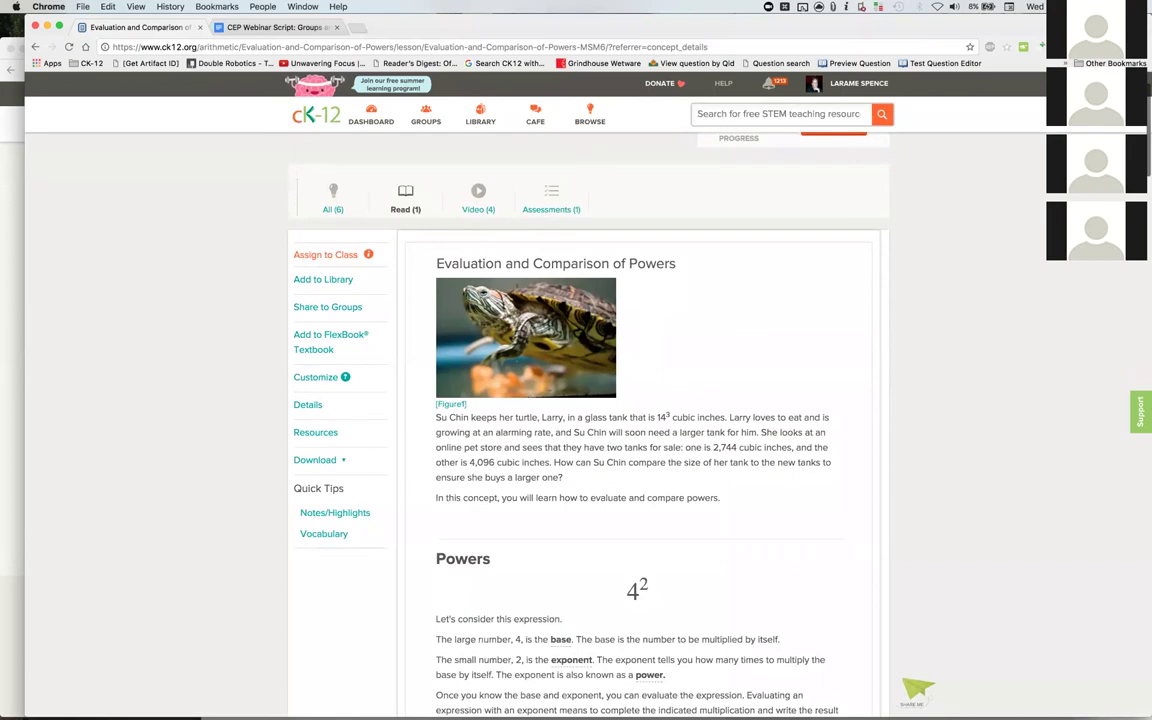
{"action": "scroll", "coordinate": [617, 211], "scroll_direction": "up", "scroll_amount": 2}
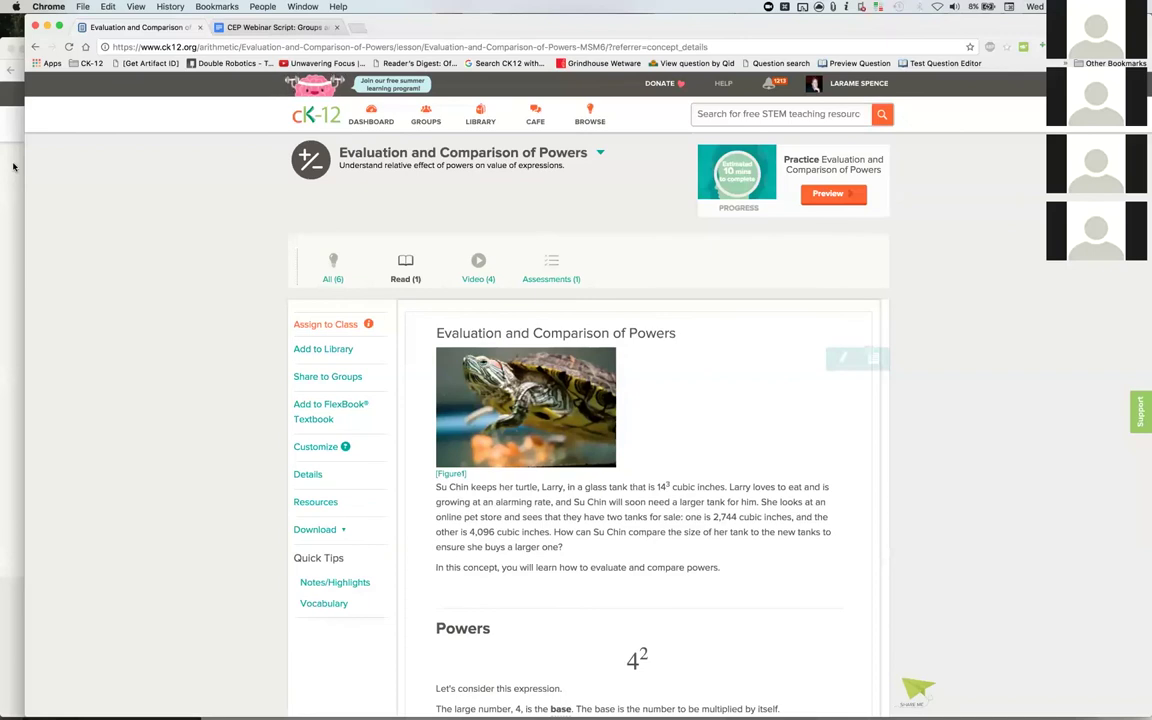
- Switch to the other Chrome window and return from the Jumpstart Grades reports to the group's home feed
{"action": "key", "text": "super+grave"}
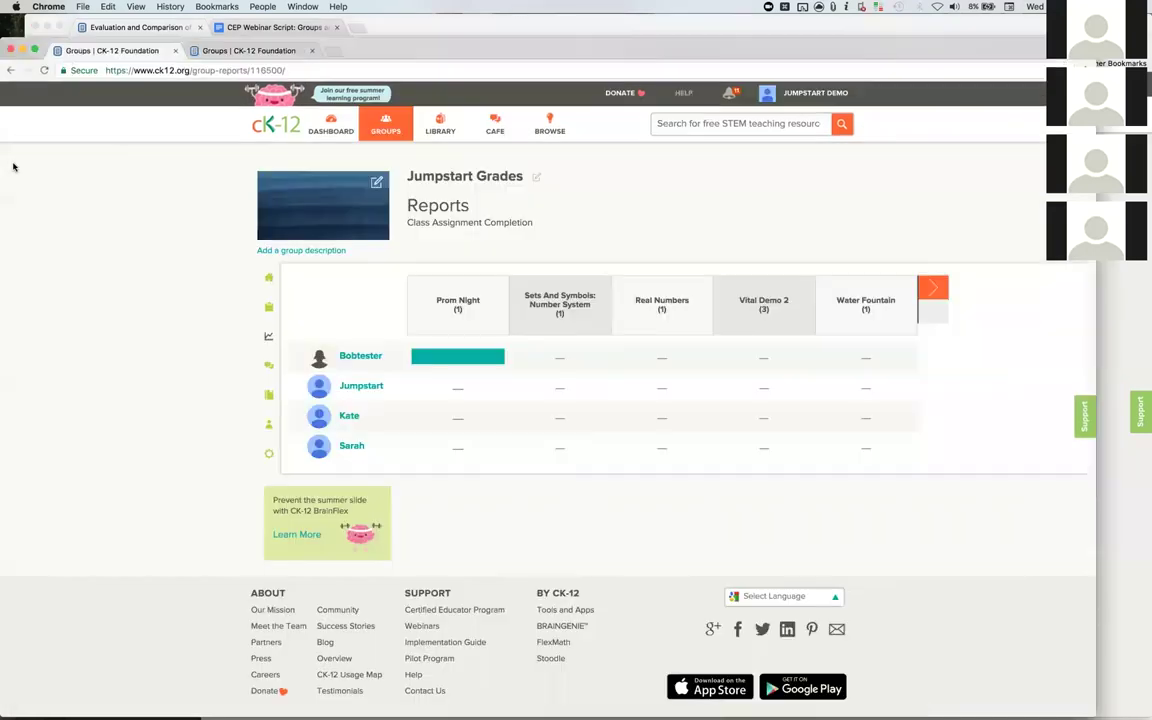
{"action": "left_click", "coordinate": [269, 283]}
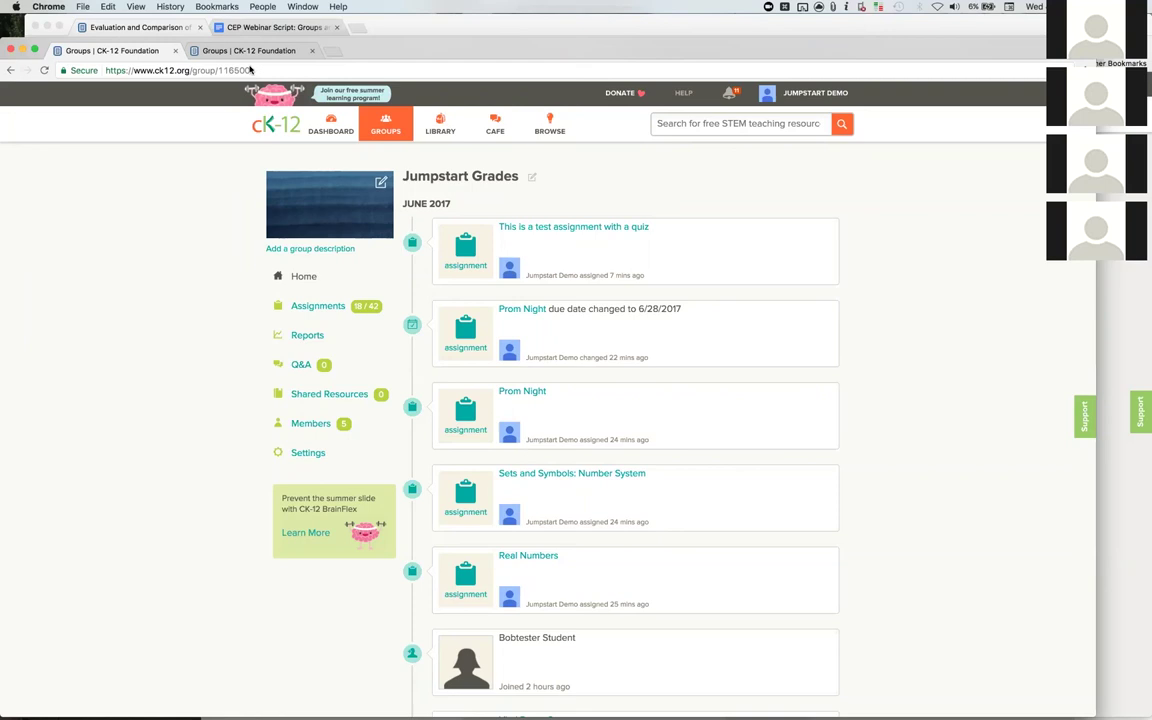
- Back in the lesson's Chrome window, open the Evaluation and Comparison of Powers practice and reveal its additional download and embed options
{"action": "left_click", "coordinate": [142, 27]}
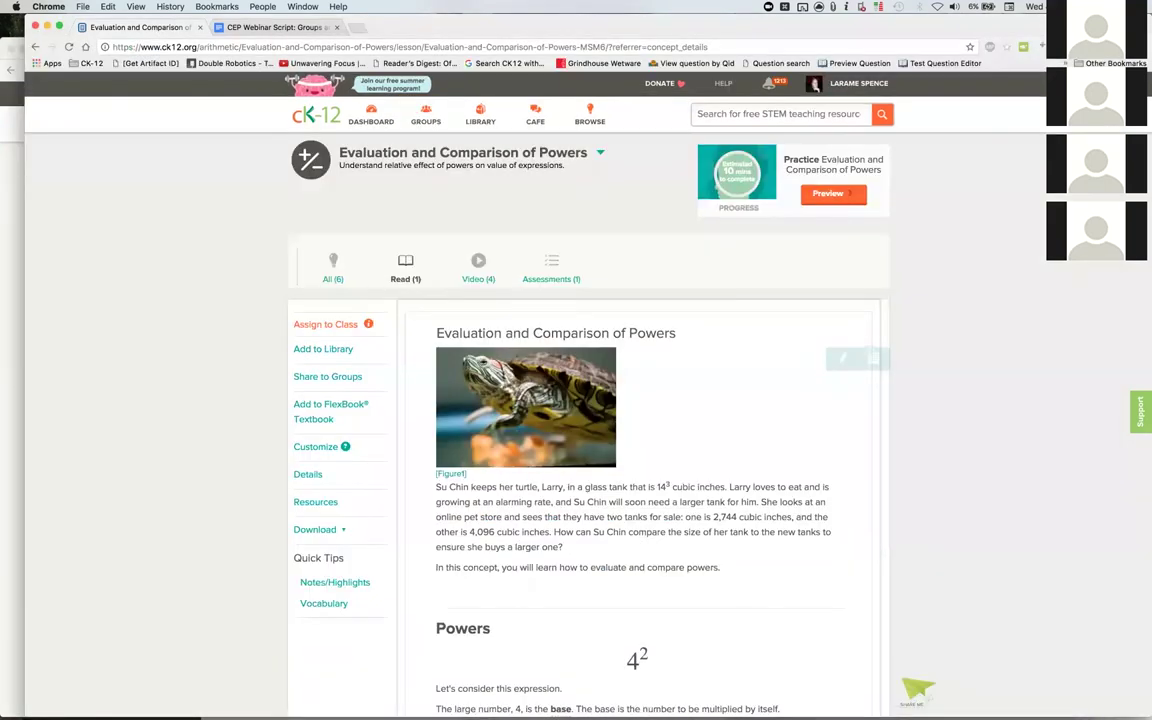
{"action": "left_click", "coordinate": [735, 173]}
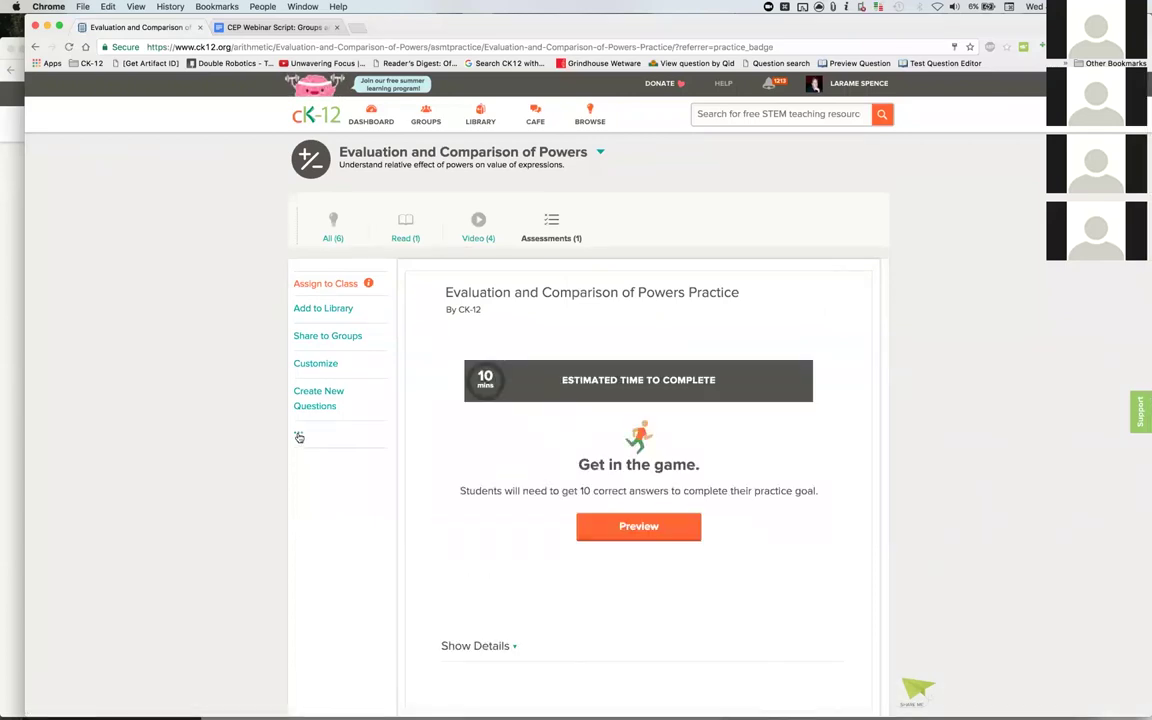
{"action": "left_click", "coordinate": [298, 434]}
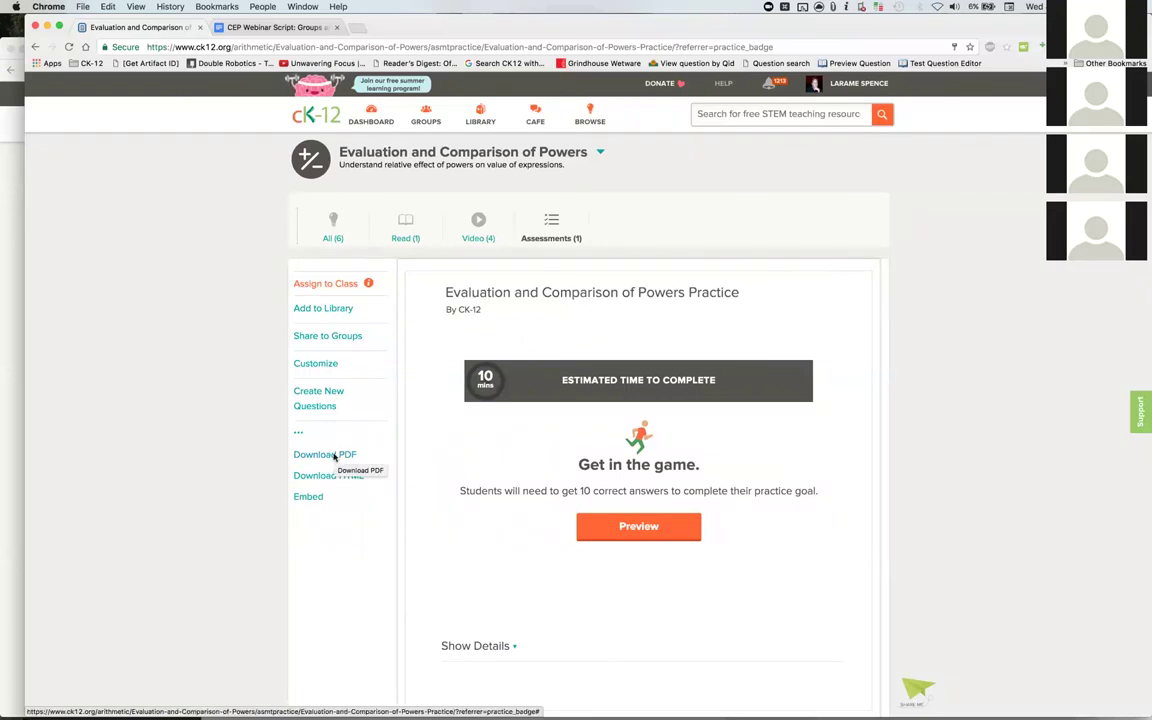
{"action": "scroll", "coordinate": [335, 457], "scroll_direction": "down", "scroll_amount": 2}
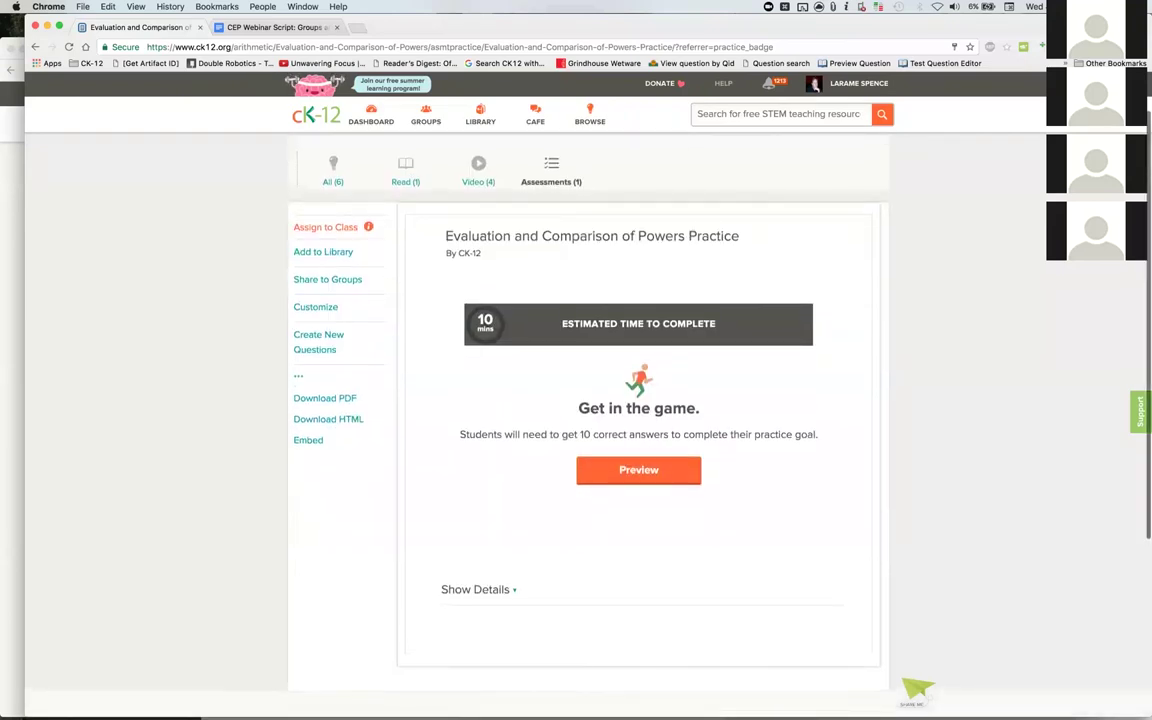
{"action": "scroll", "coordinate": [318, 343], "scroll_direction": "up", "scroll_amount": 1}
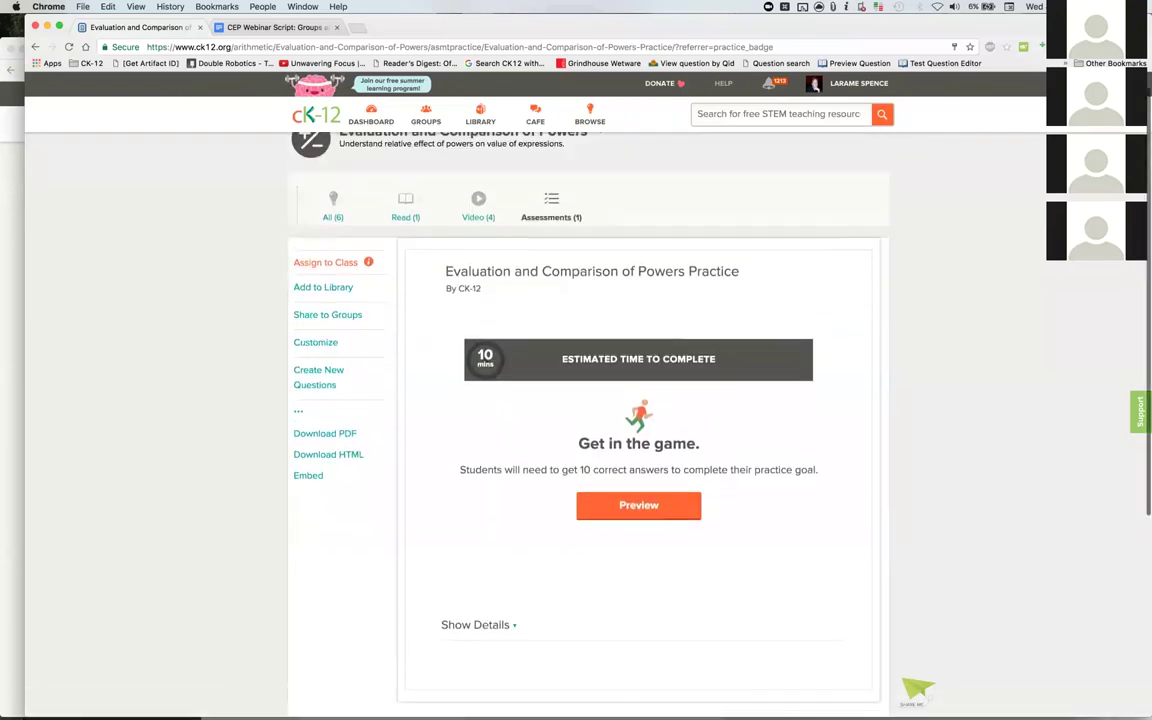
- Start customizing the Evaluation and Comparison of Powers practice as a quiz, accept the introduction, and return to the practice page
{"action": "left_click", "coordinate": [318, 343]}
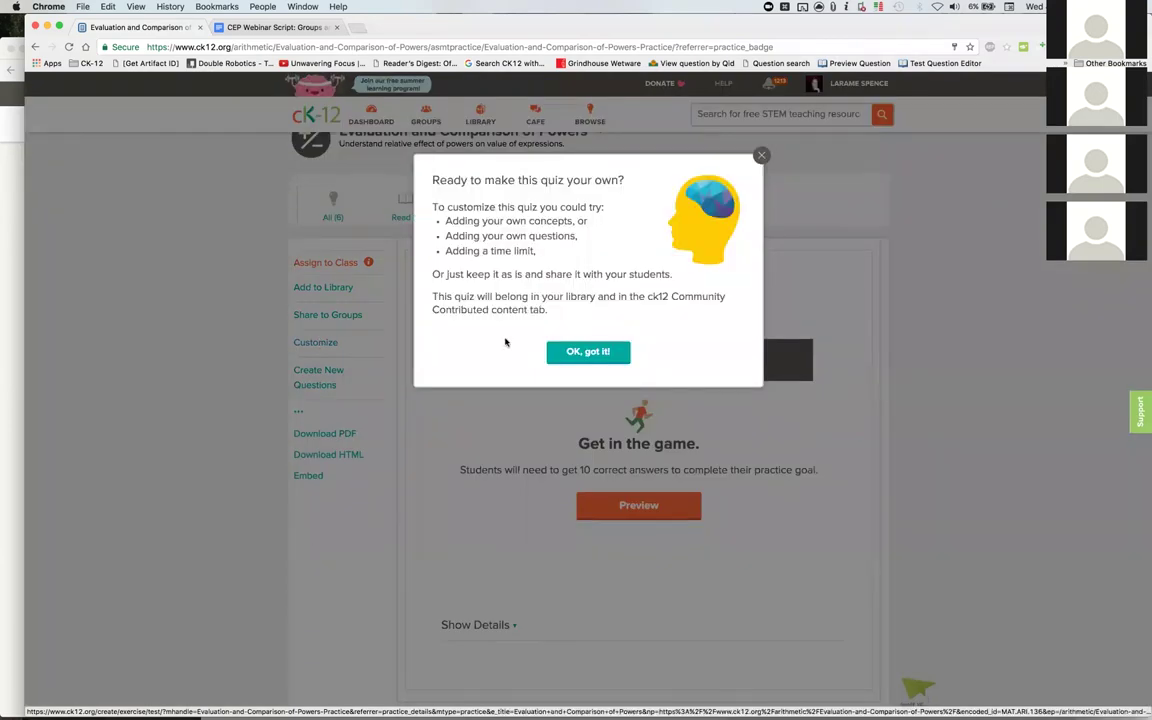
{"action": "left_click", "coordinate": [577, 353]}
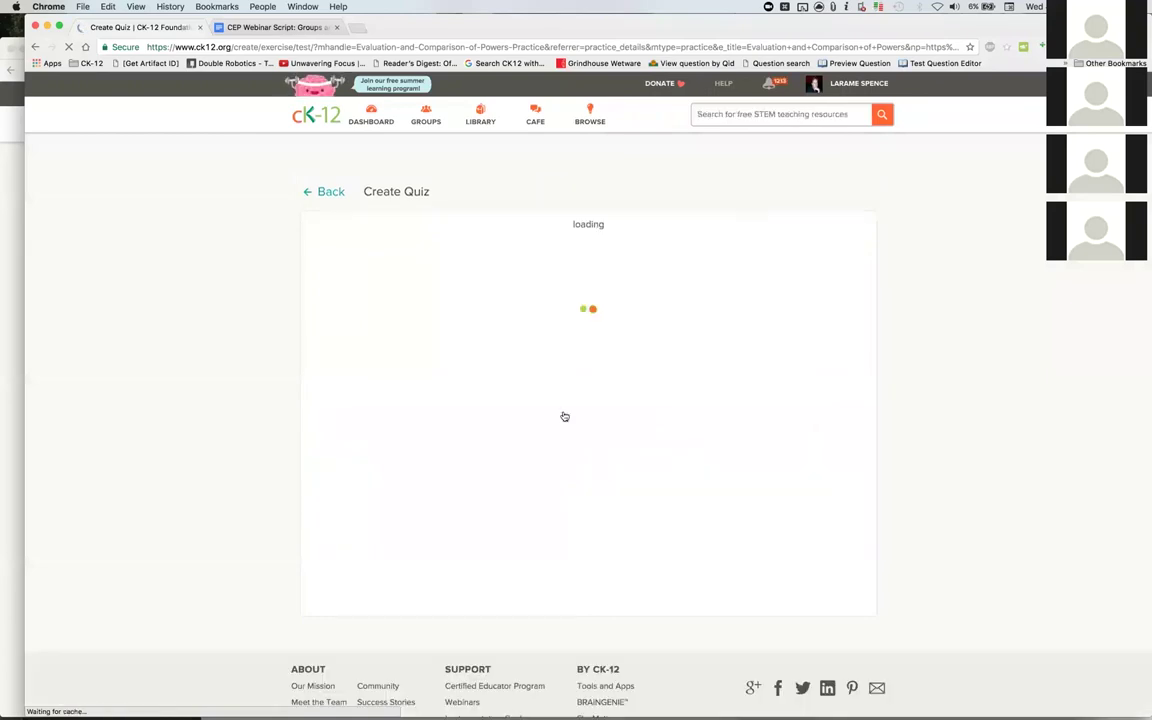
{"action": "left_click", "coordinate": [330, 193]}
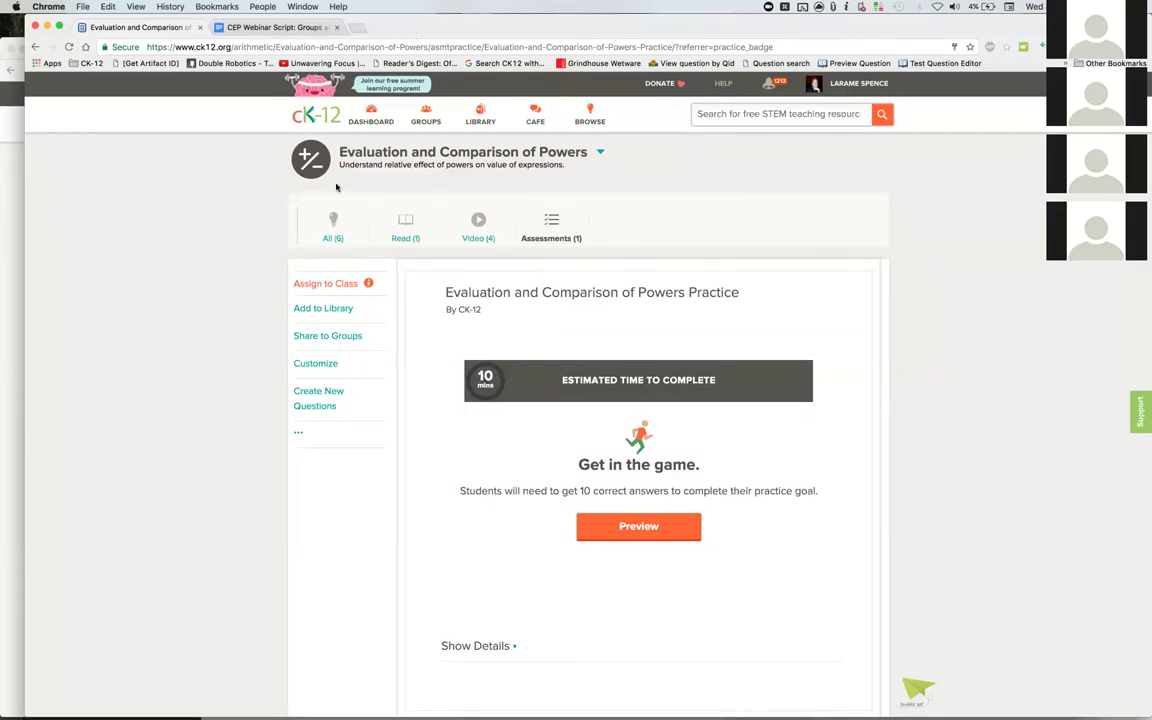
- Switch to the student's Firefox window, close the quiz results, and look over the past due and coming up assignments in Jumpstart Grades
{"action": "key", "text": "ctrl+Right"}
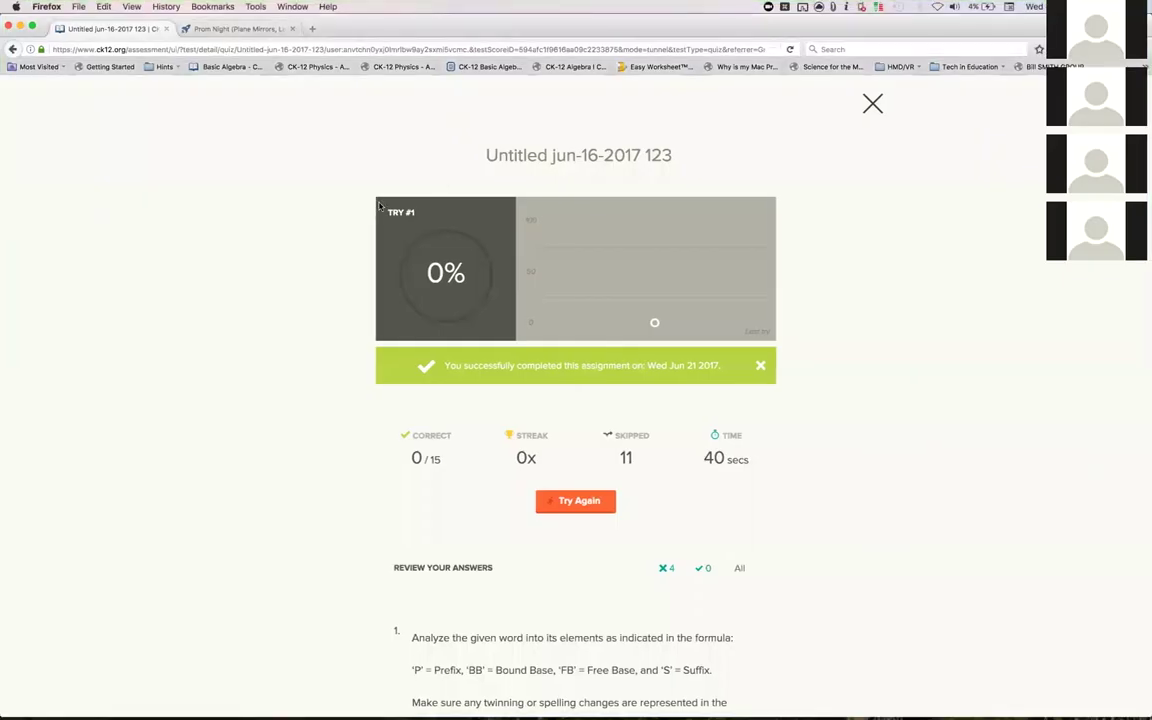
{"action": "left_click", "coordinate": [873, 103]}
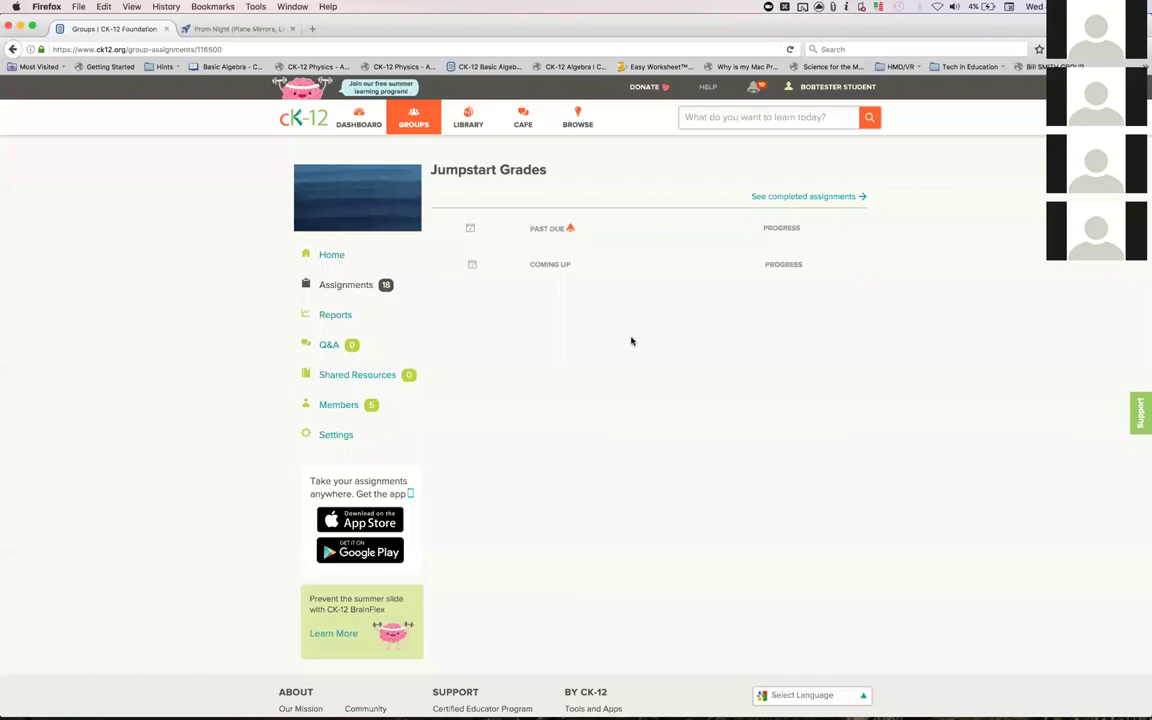
{"action": "scroll", "coordinate": [631, 341], "scroll_direction": "down", "scroll_amount": 5}
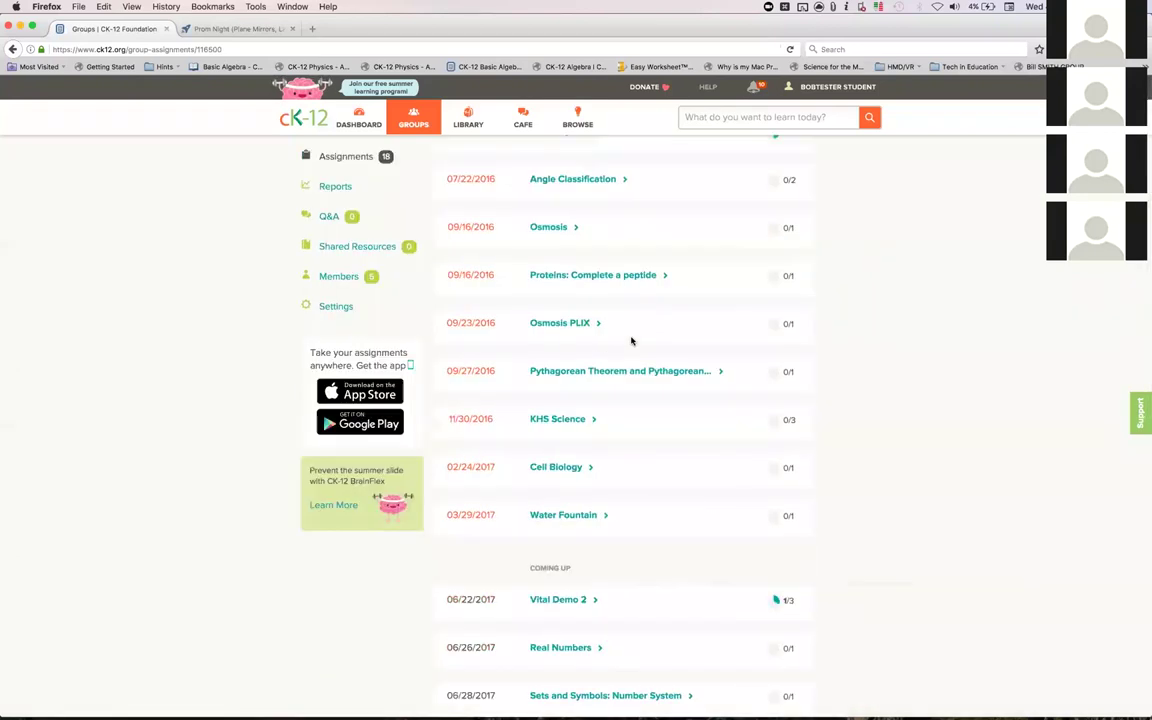
{"action": "scroll", "coordinate": [632, 342], "scroll_direction": "down", "scroll_amount": 7}
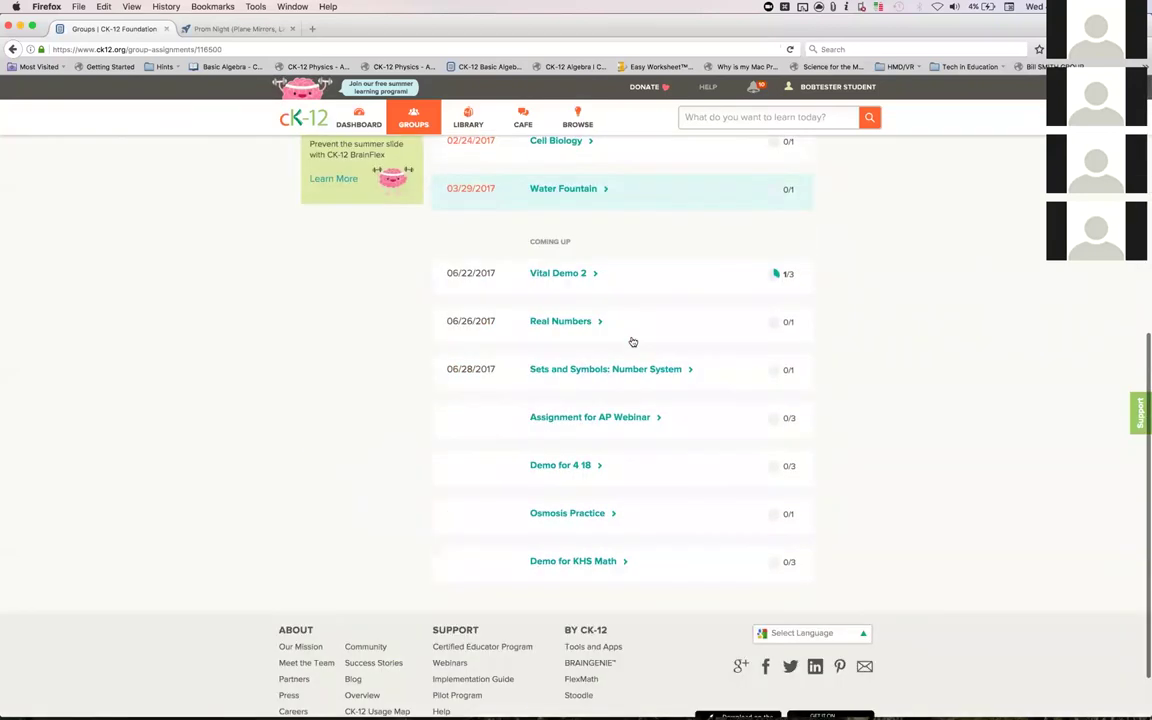
{"action": "scroll", "coordinate": [632, 342], "scroll_direction": "up", "scroll_amount": 4}
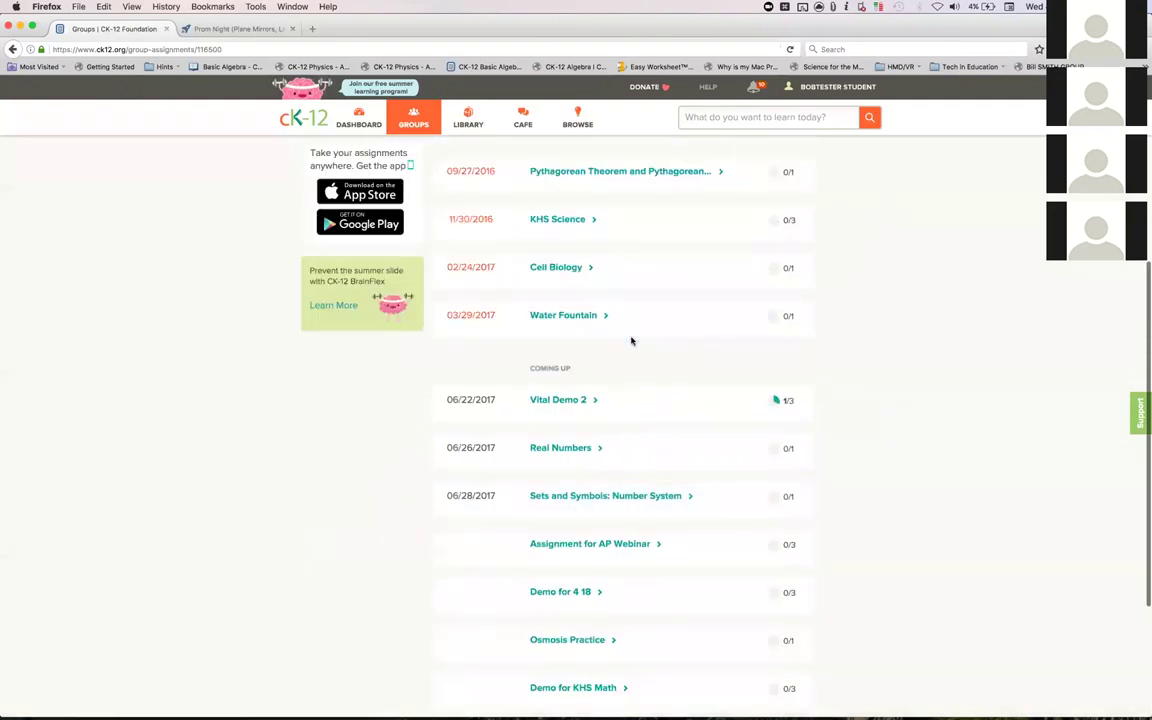
- Expand the Real Numbers assignment in the student view, open its reading, and look over the lesson page with its turn-in option
{"action": "left_click", "coordinate": [598, 450]}
{"action": "scroll", "coordinate": [598, 450], "scroll_direction": "down", "scroll_amount": 1}
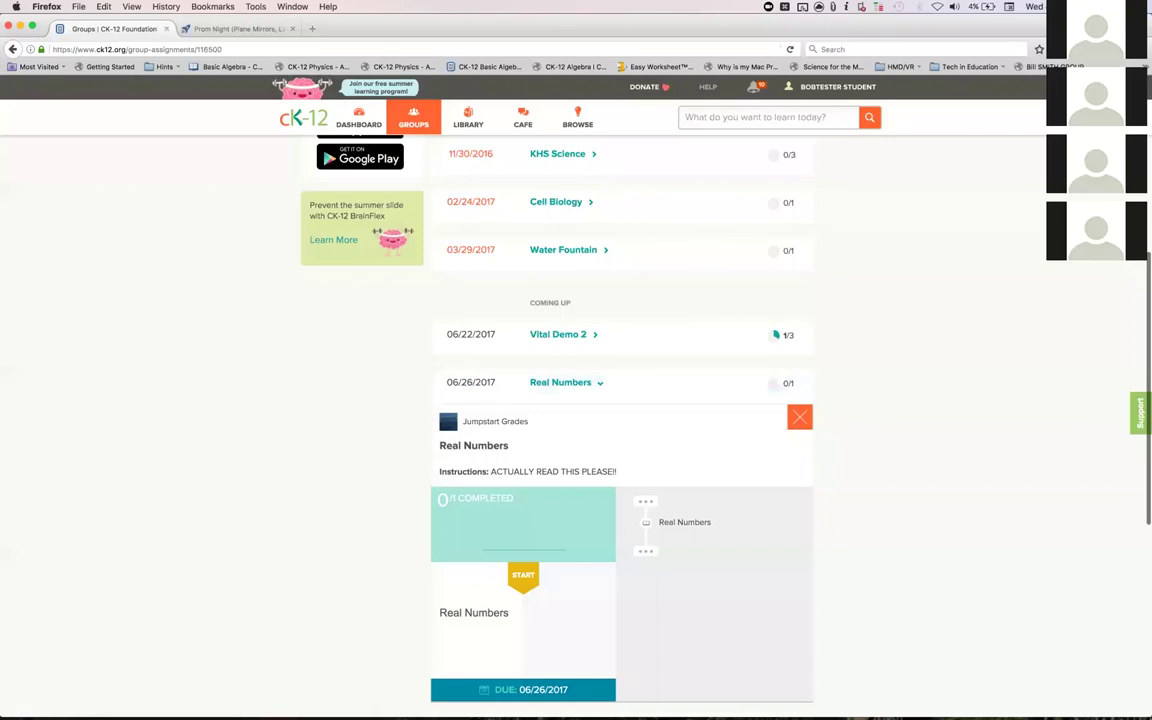
{"action": "left_click", "coordinate": [684, 522]}
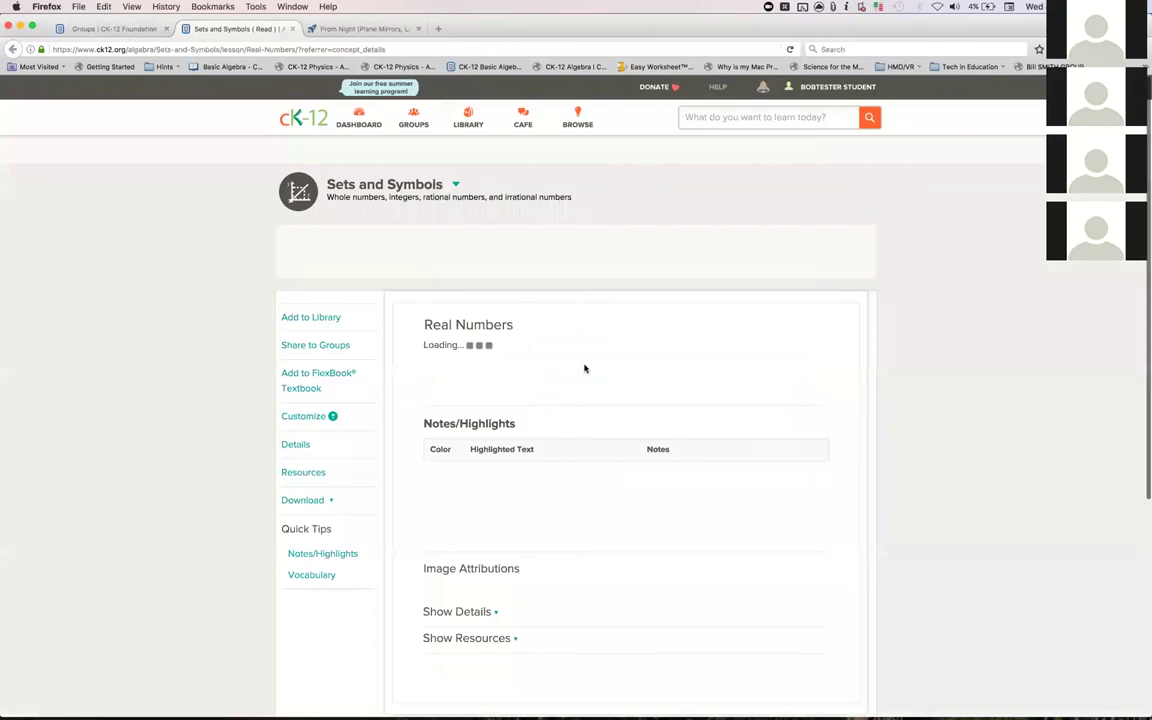
{"action": "scroll", "coordinate": [585, 369], "scroll_direction": "down", "scroll_amount": 1}
{"action": "scroll", "coordinate": [585, 369], "scroll_direction": "up", "scroll_amount": 1}
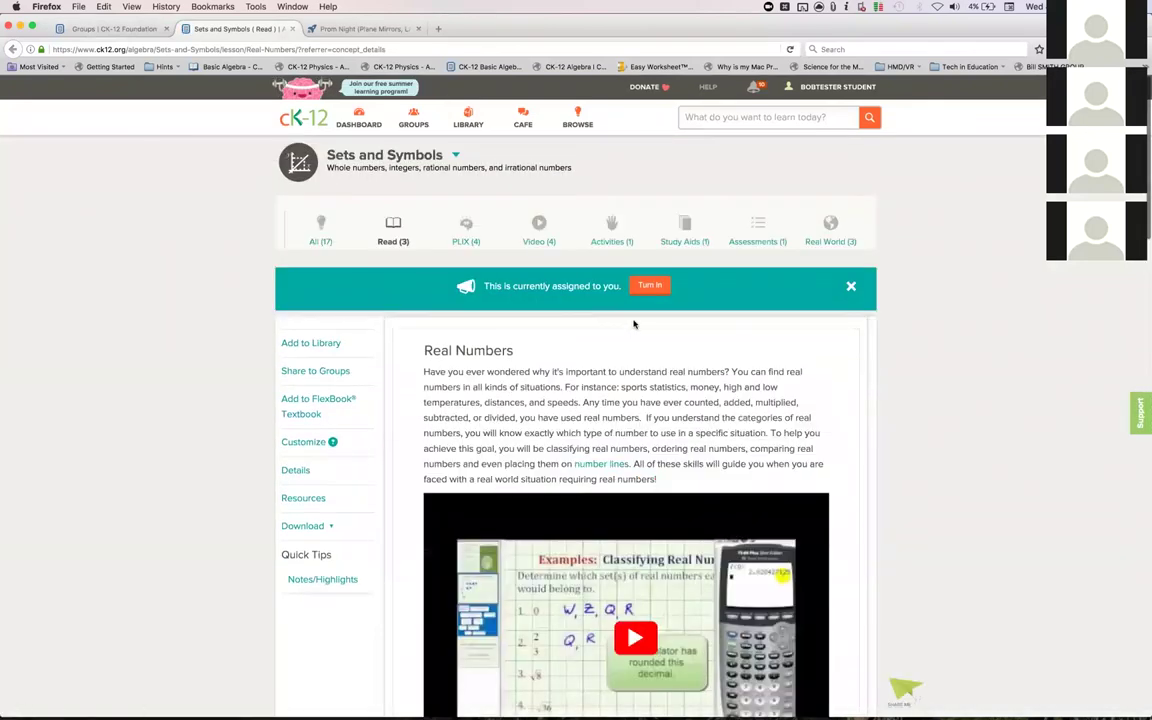
{"action": "scroll", "coordinate": [575, 342], "scroll_direction": "down", "scroll_amount": 3}
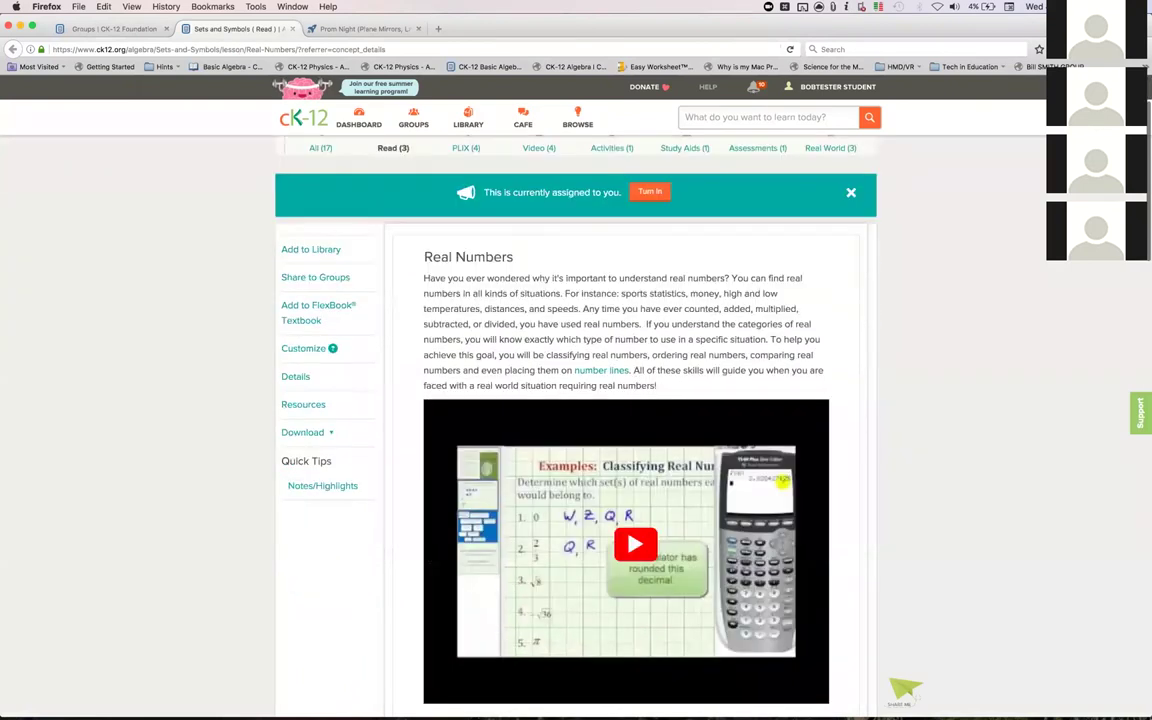
{"action": "scroll", "coordinate": [617, 334], "scroll_direction": "up", "scroll_amount": 1}
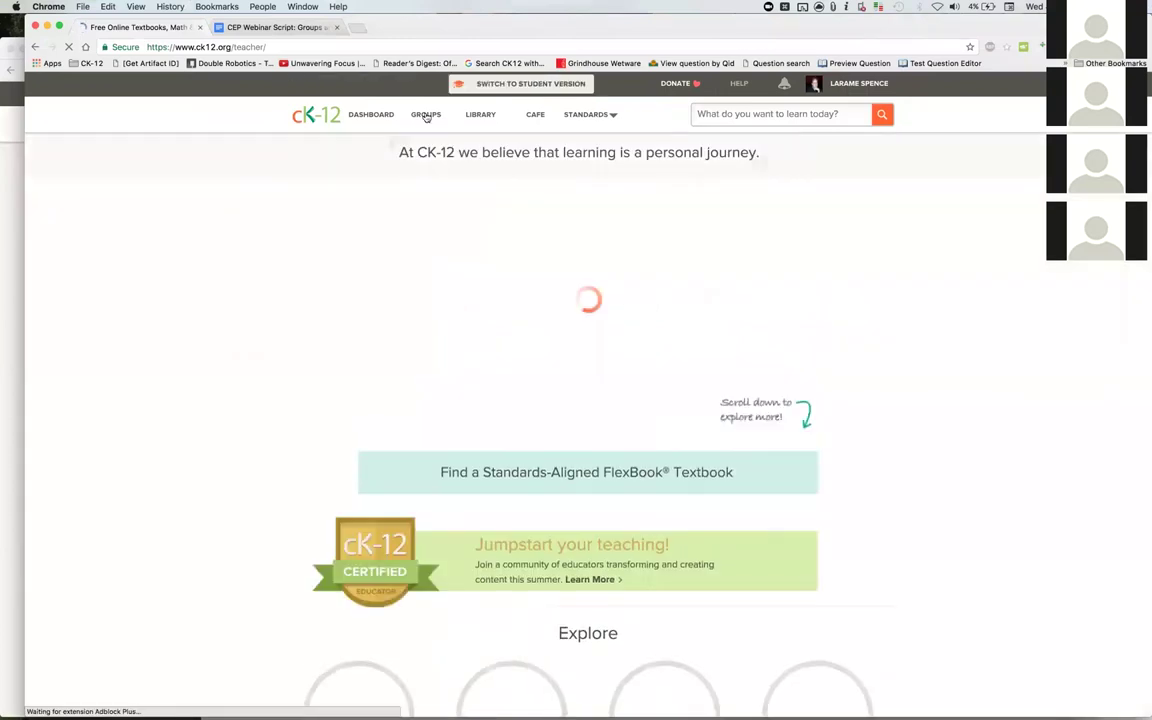
- Switch to Chrome, open the Alg II Trig class from the teacher's groups, and go to its assignments
{"action": "left_click", "coordinate": [425, 115]}
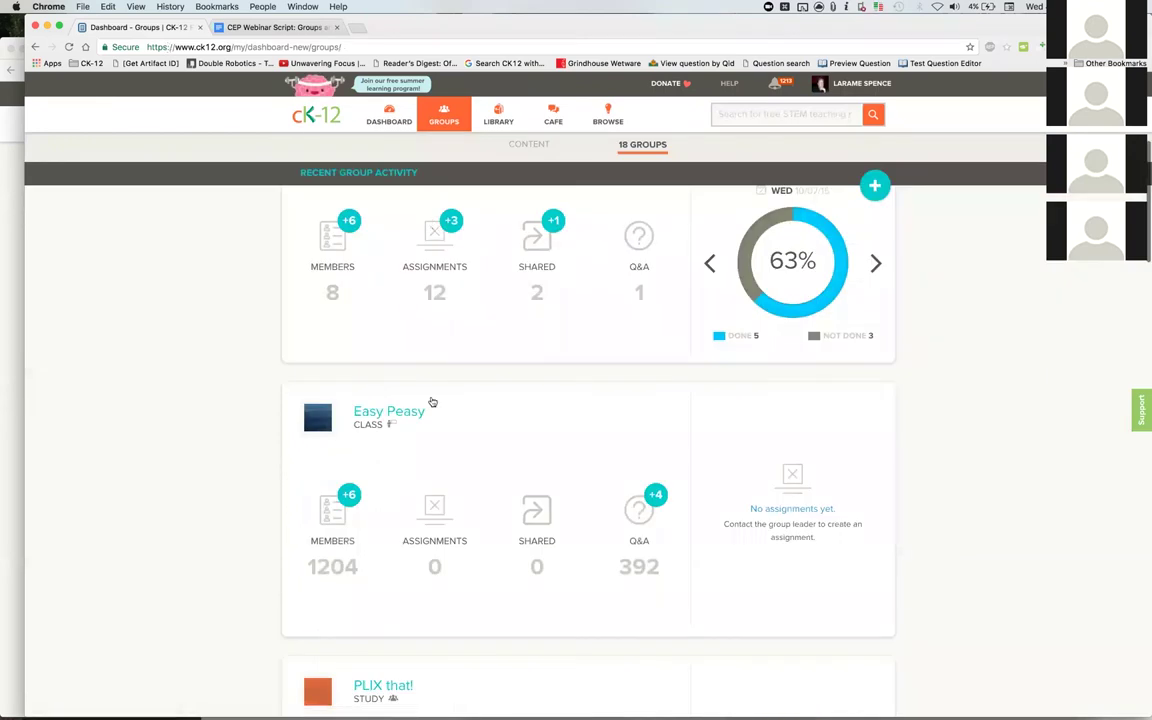
{"action": "scroll", "coordinate": [402, 405], "scroll_direction": "up", "scroll_amount": 3}
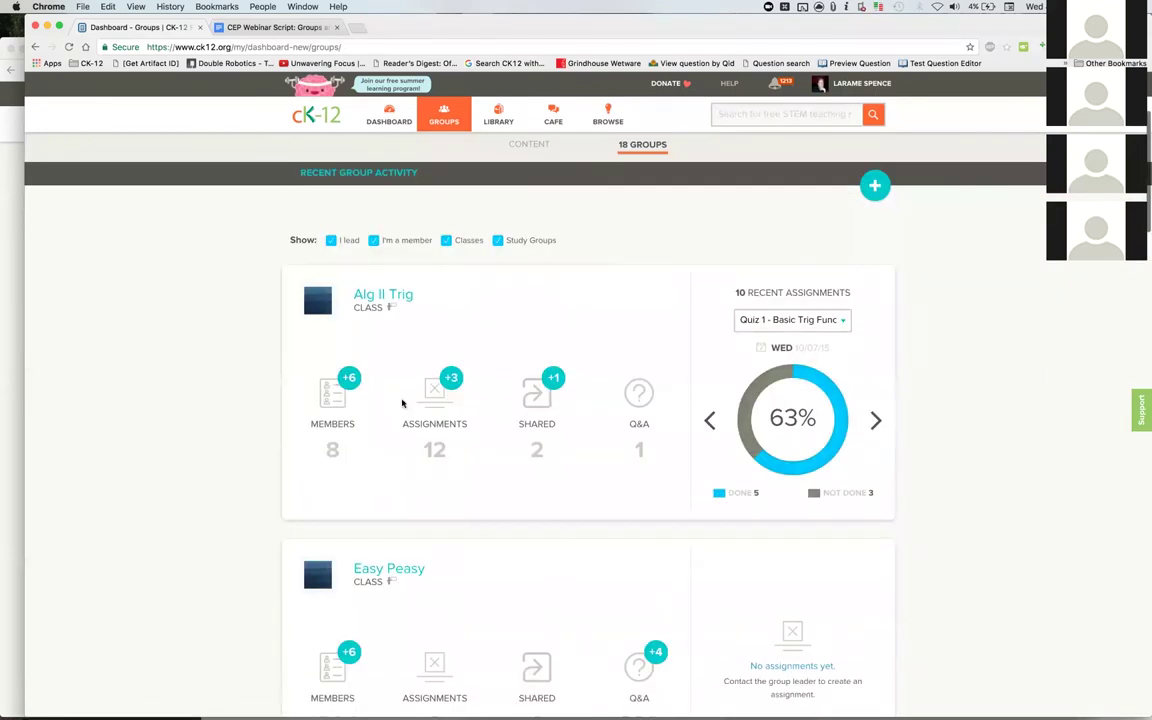
{"action": "left_click", "coordinate": [380, 304]}
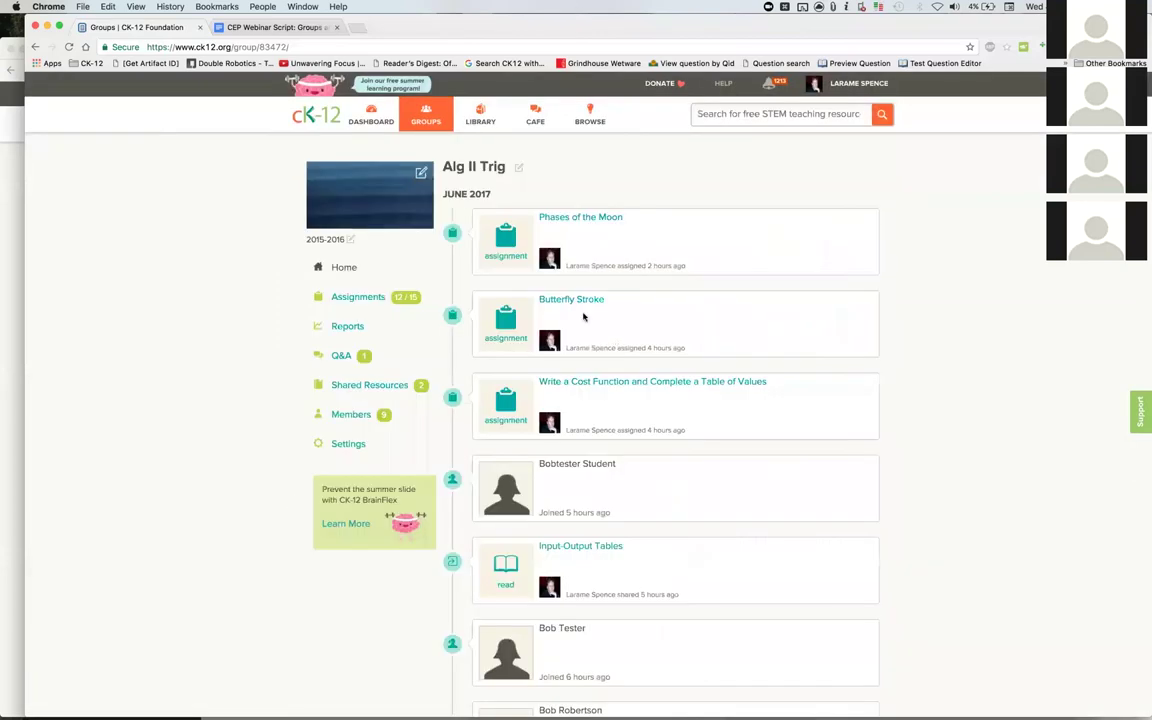
{"action": "left_click", "coordinate": [365, 300]}
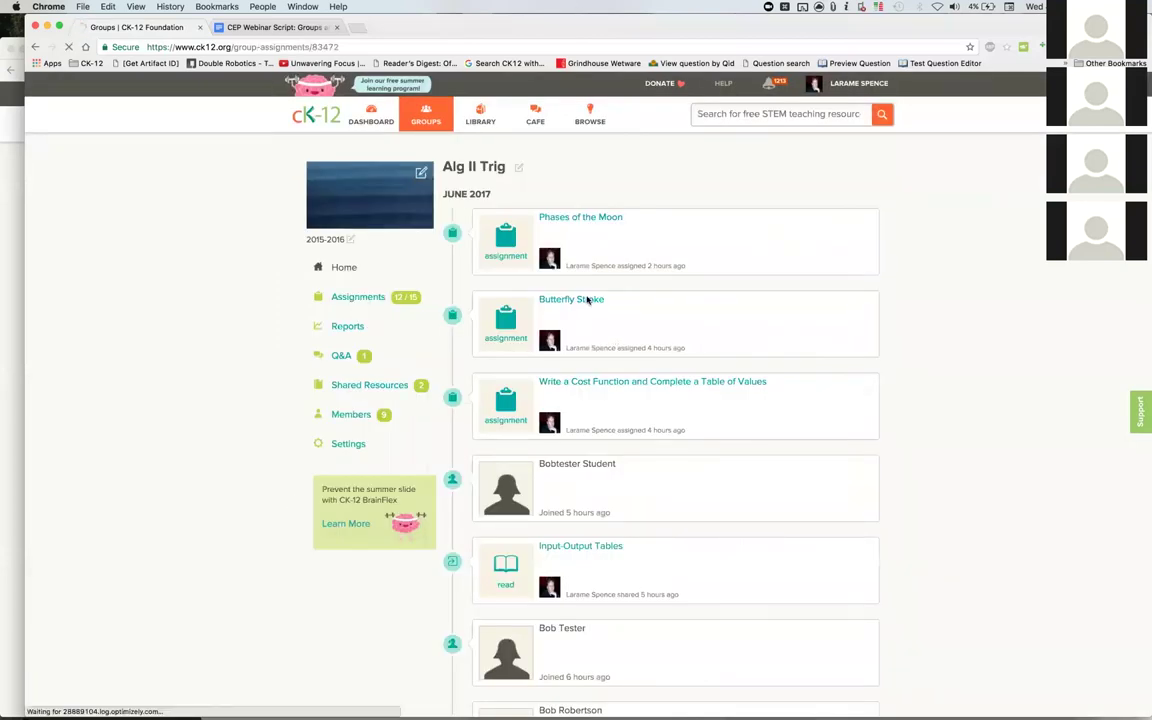
- Open the Alg II Trig reports, view the completion details for Phases of the Moon, and return to the class assignments
{"action": "left_click", "coordinate": [346, 328]}
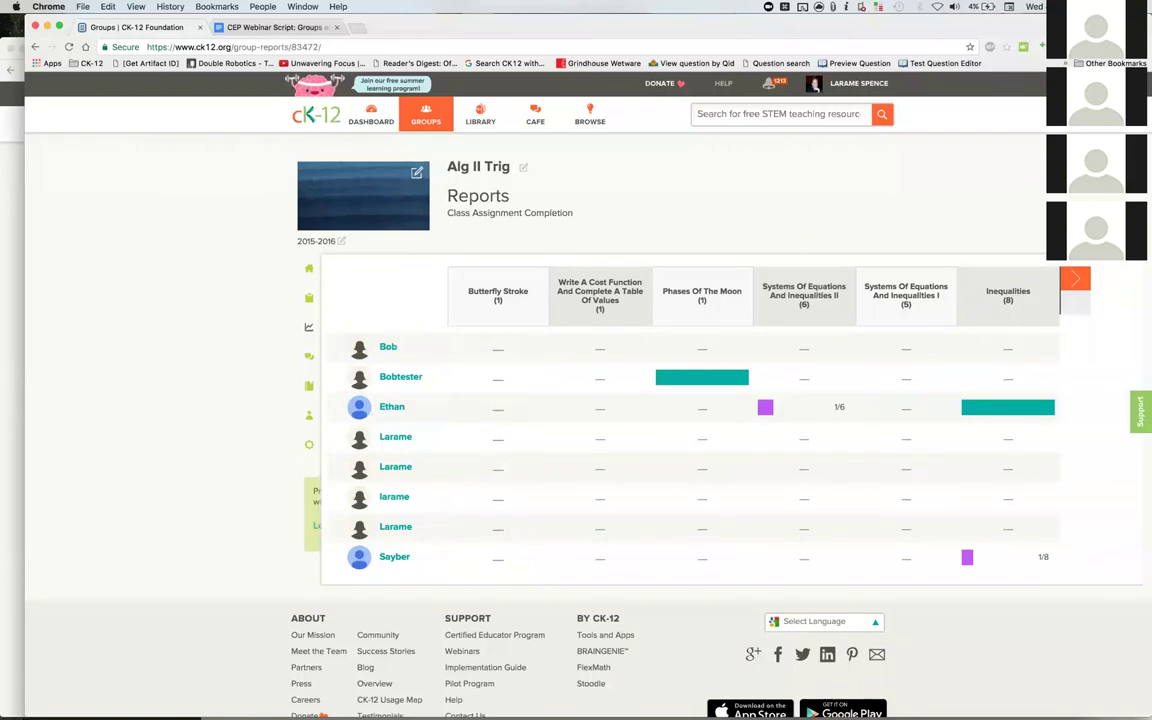
{"action": "left_click", "coordinate": [702, 296]}
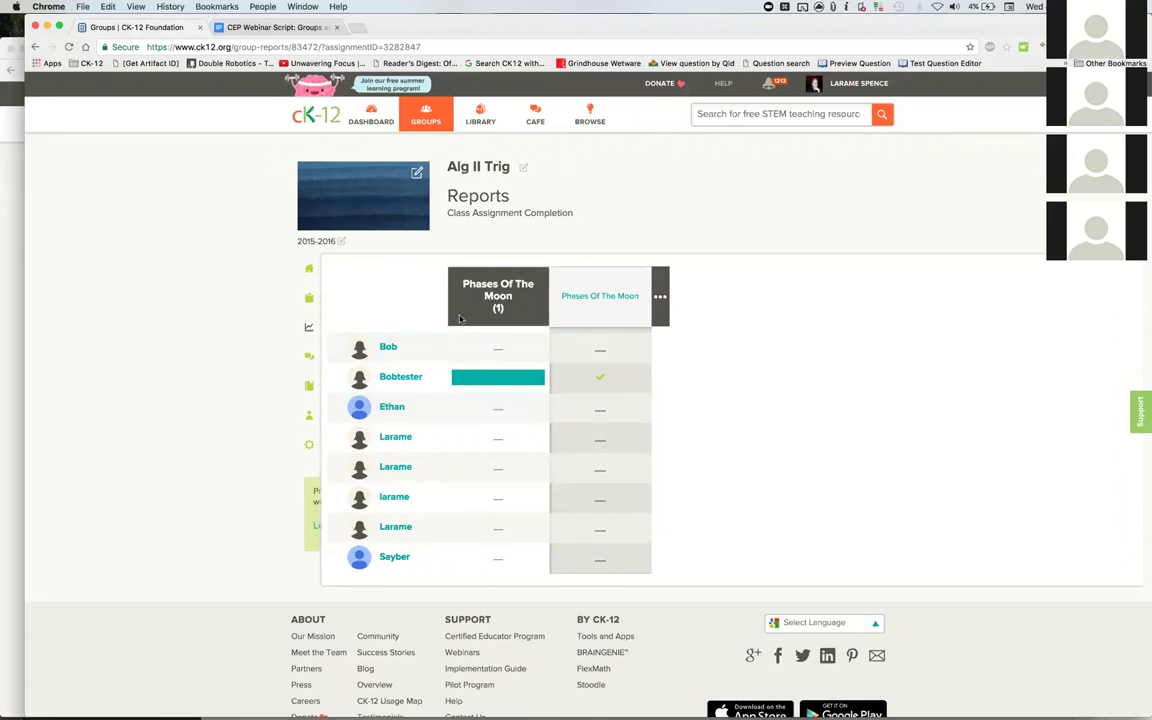
{"action": "left_click", "coordinate": [310, 299]}
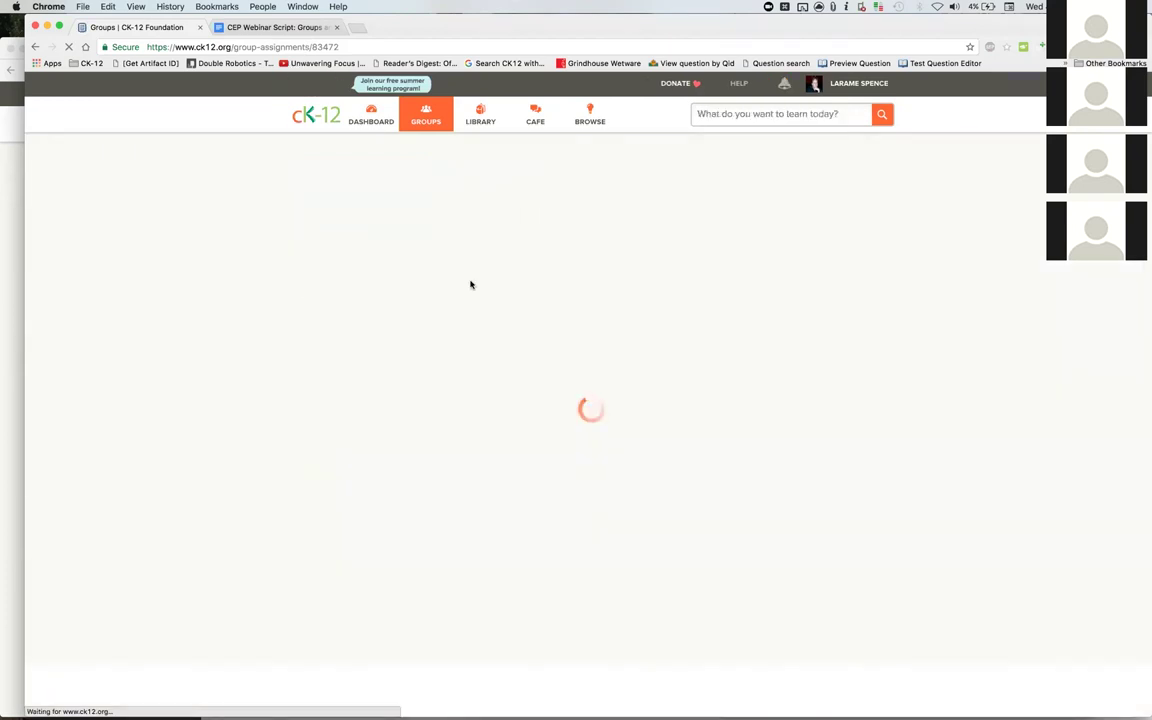
- Reopen the Alg II Trig reports, view the detailed student results for the Inequalities assignment, and return to the group's home feed
{"action": "left_click", "coordinate": [347, 327]}
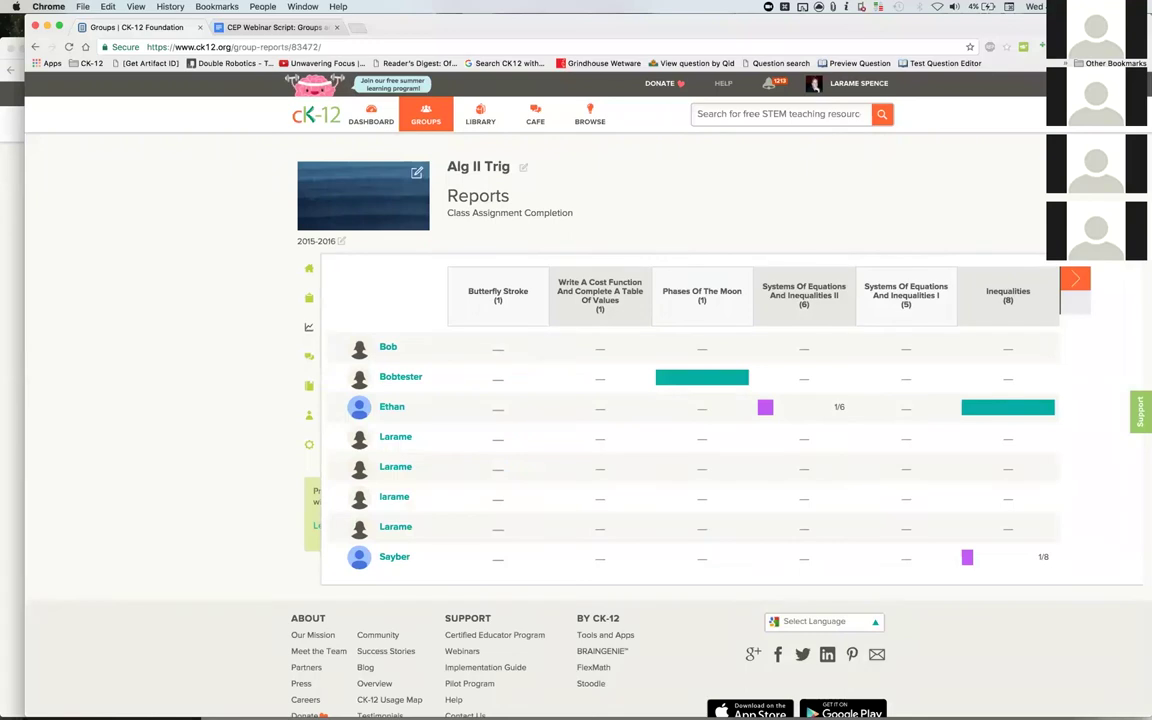
{"action": "left_click", "coordinate": [1008, 295]}
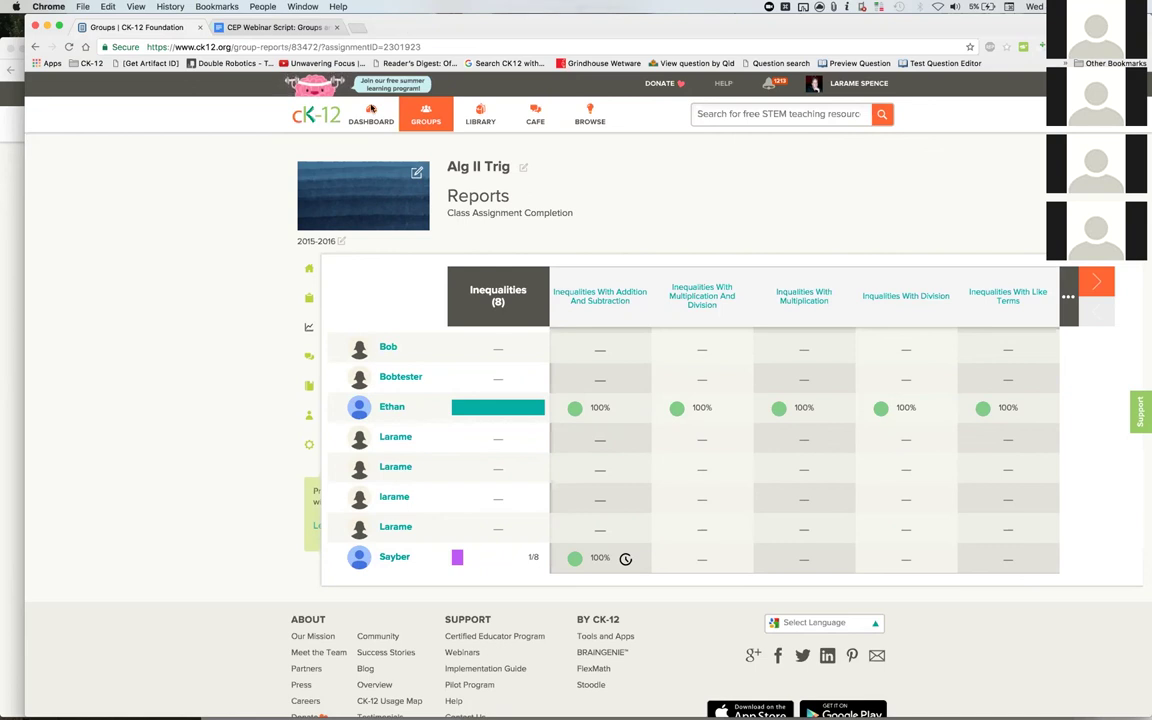
{"action": "left_click", "coordinate": [310, 272]}
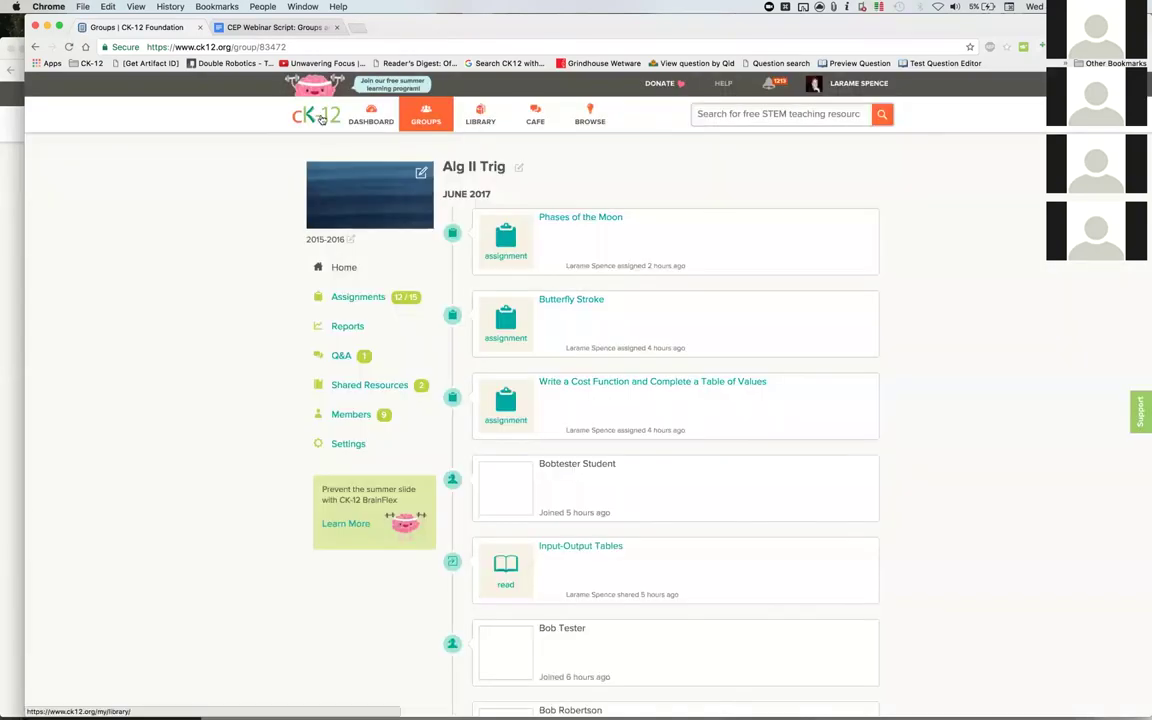
- Return to the CK-12 teacher home page and open the Physical Science subject from My Subjects
{"action": "left_click", "coordinate": [313, 118]}
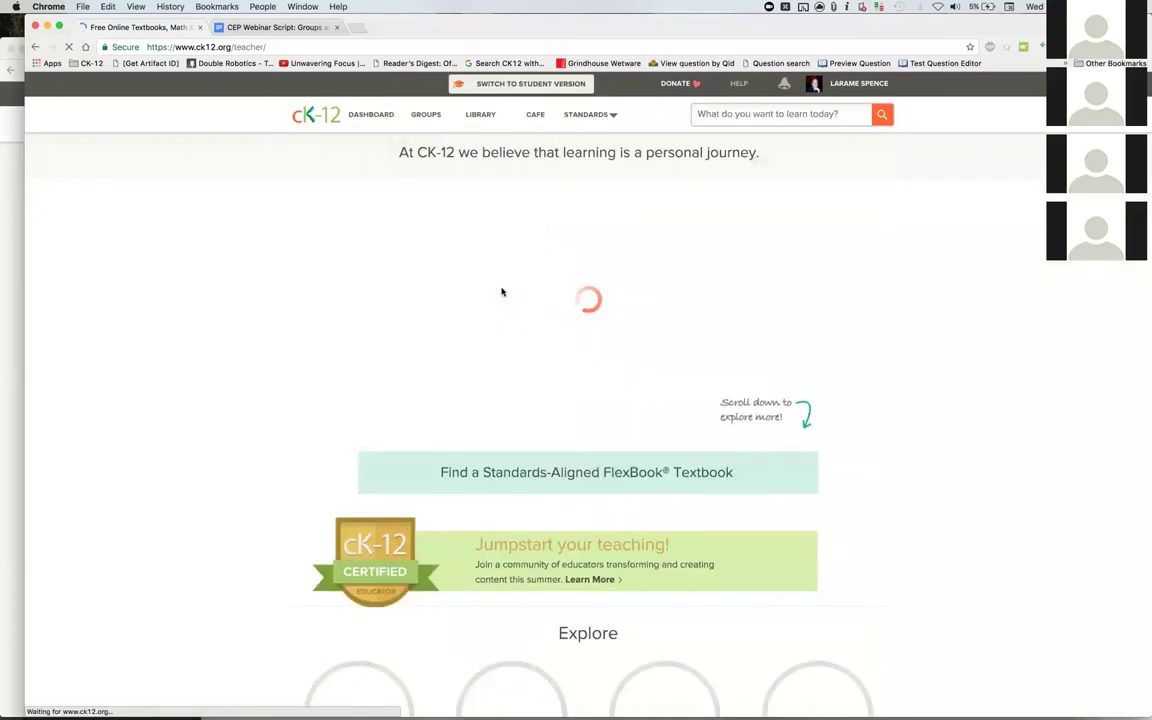
{"action": "scroll", "coordinate": [502, 291], "scroll_direction": "down", "scroll_amount": 5}
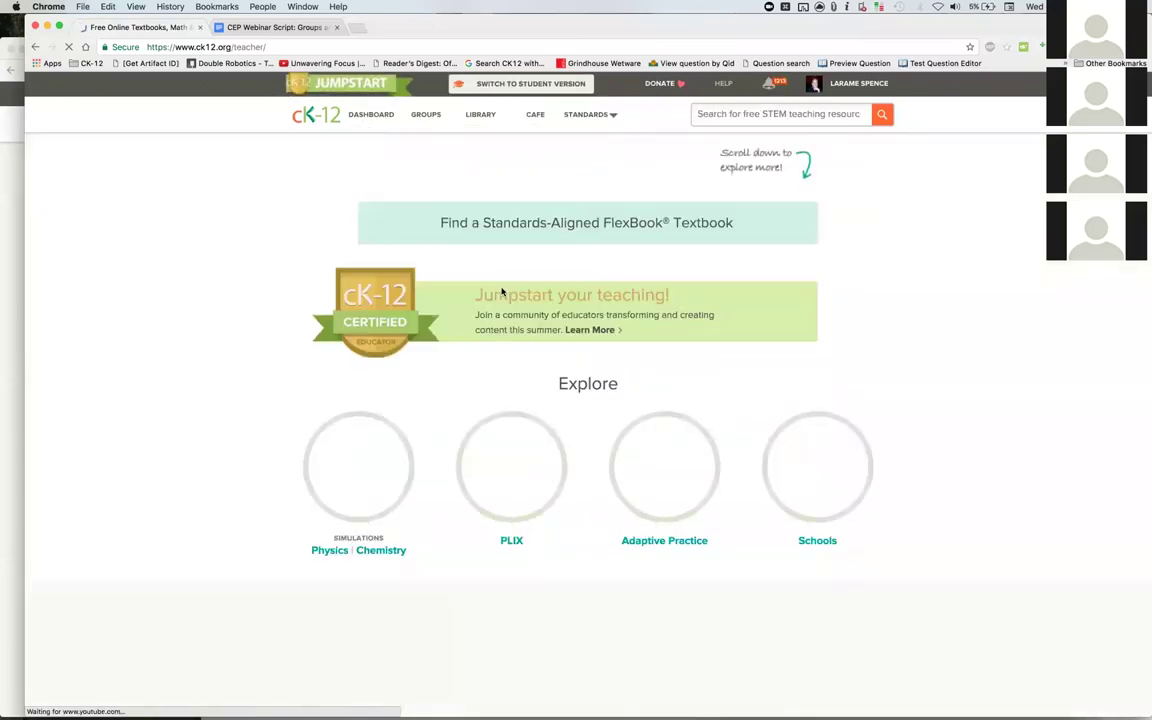
{"action": "scroll", "coordinate": [502, 291], "scroll_direction": "down", "scroll_amount": 3}
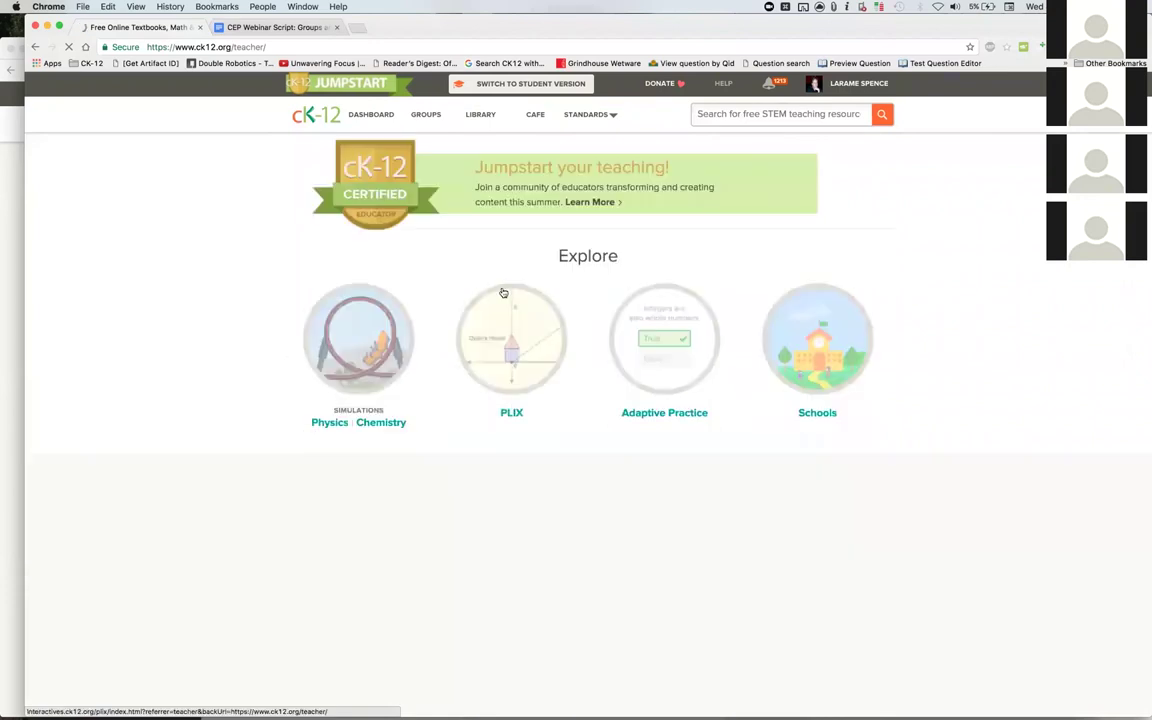
{"action": "scroll", "coordinate": [502, 291], "scroll_direction": "down", "scroll_amount": 3}
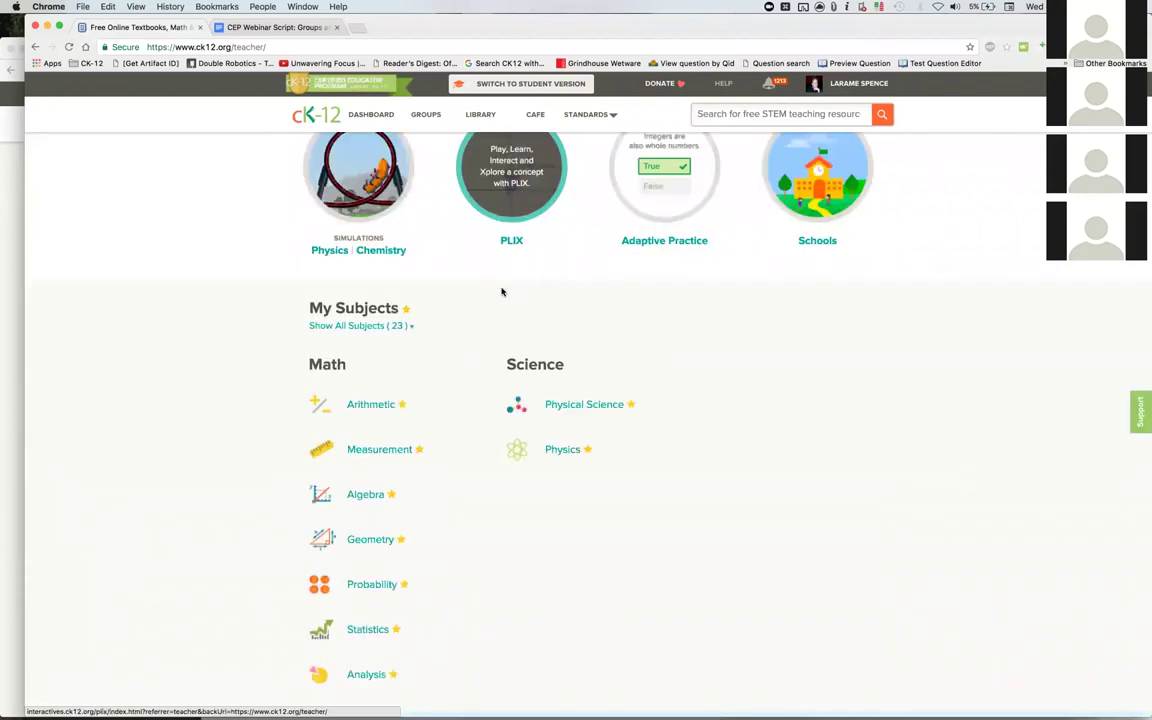
{"action": "left_click", "coordinate": [587, 405]}
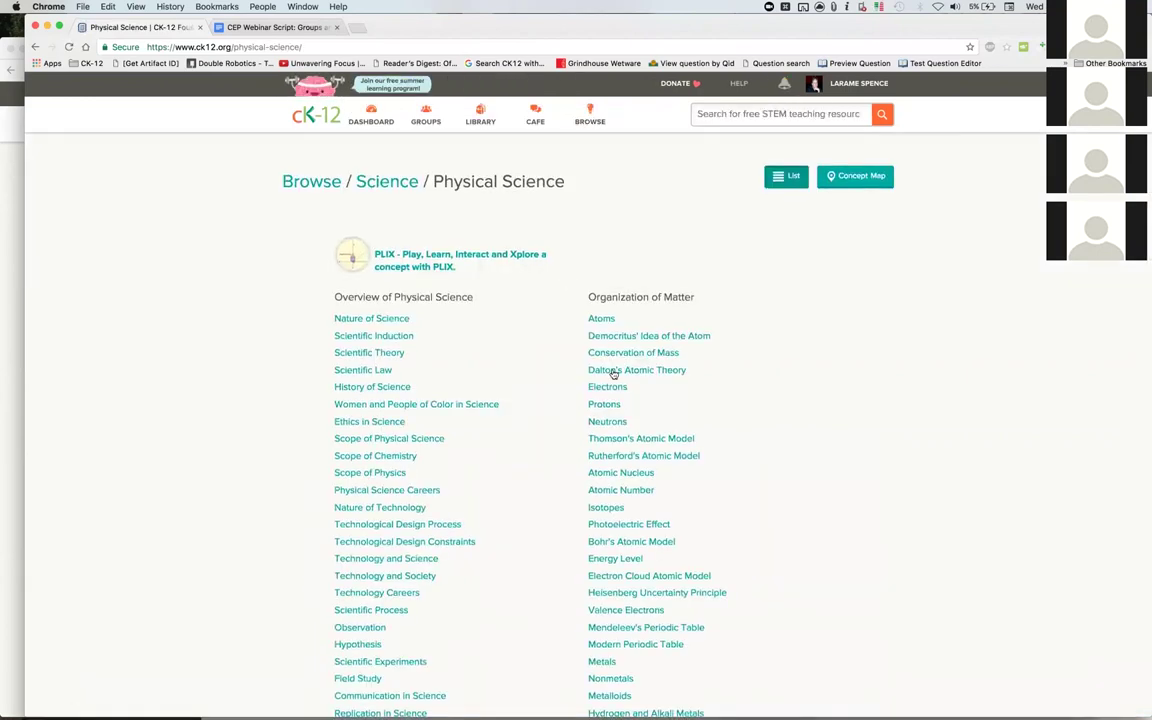
- Open the Conservation of Mass lesson from Organization of Matter and start the preview of its practice quiz
{"action": "left_click", "coordinate": [613, 388]}
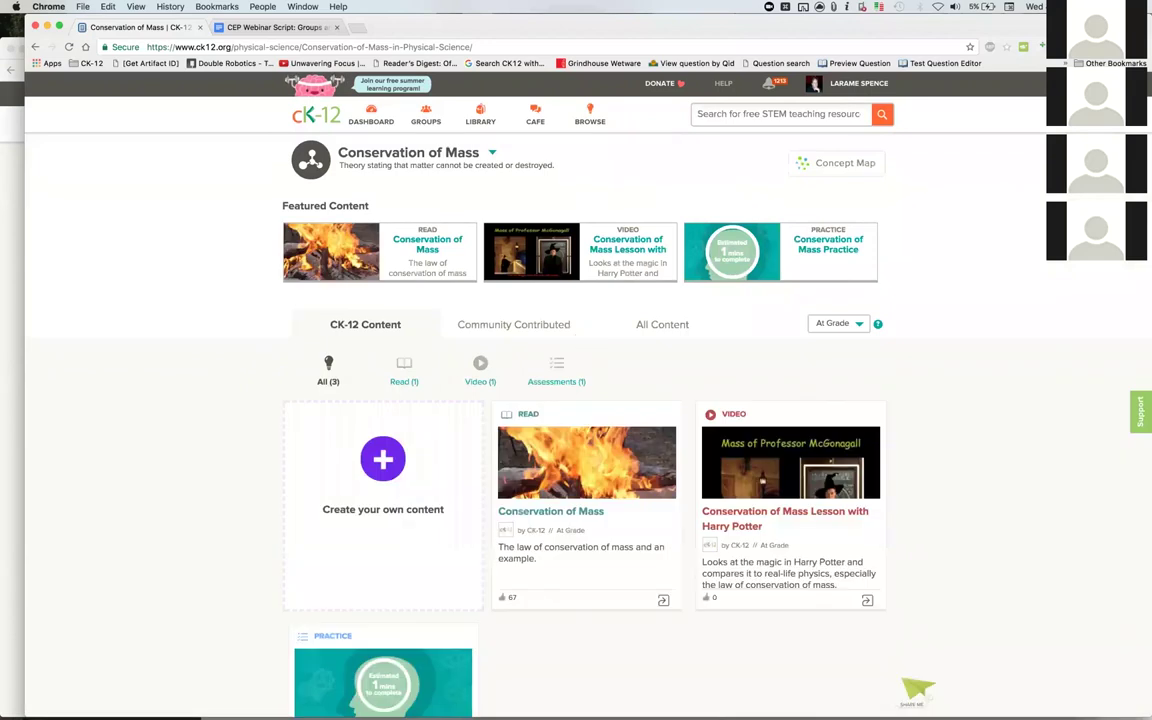
{"action": "left_click", "coordinate": [383, 680]}
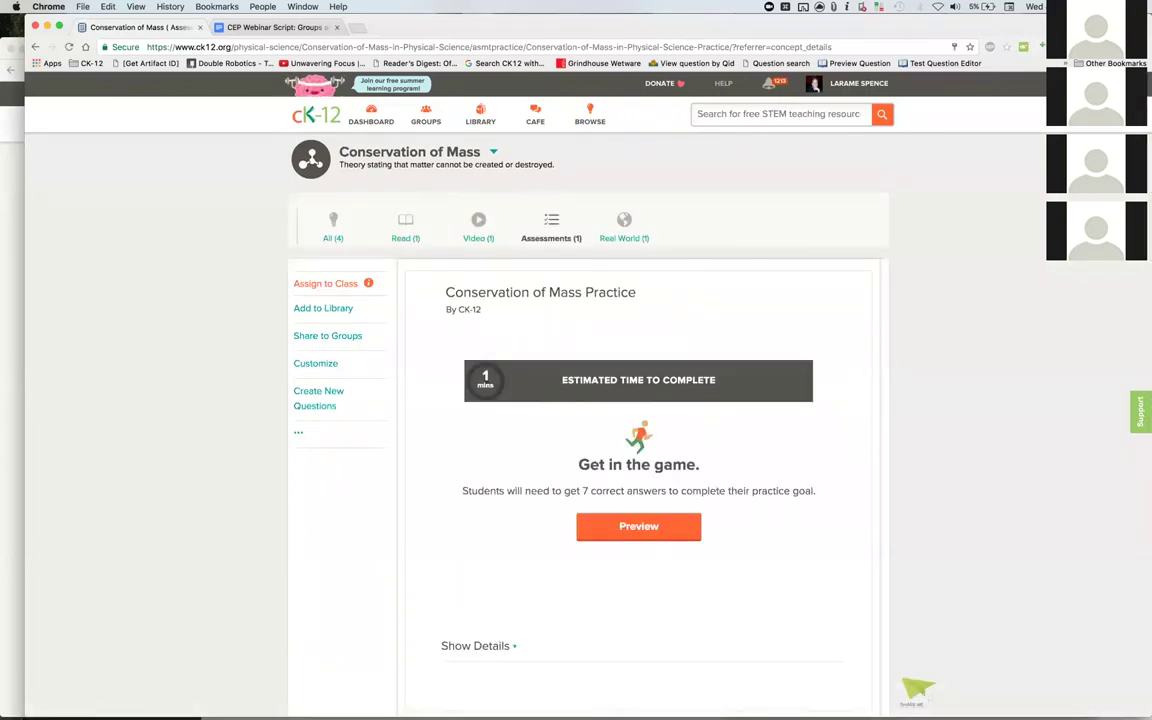
{"action": "left_click", "coordinate": [638, 526]}
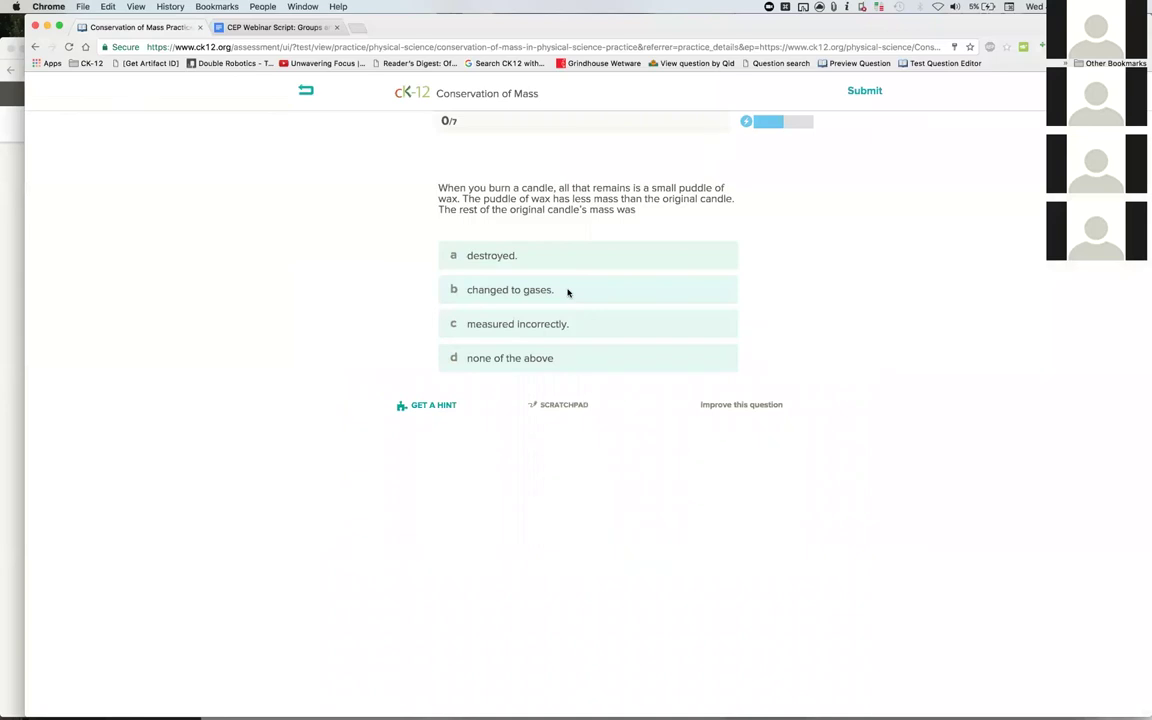
- Answer the burning candle question with "changed to gases", continue to the following question, and show its hint
{"action": "left_click", "coordinate": [567, 291]}
{"action": "left_click", "coordinate": [586, 403]}
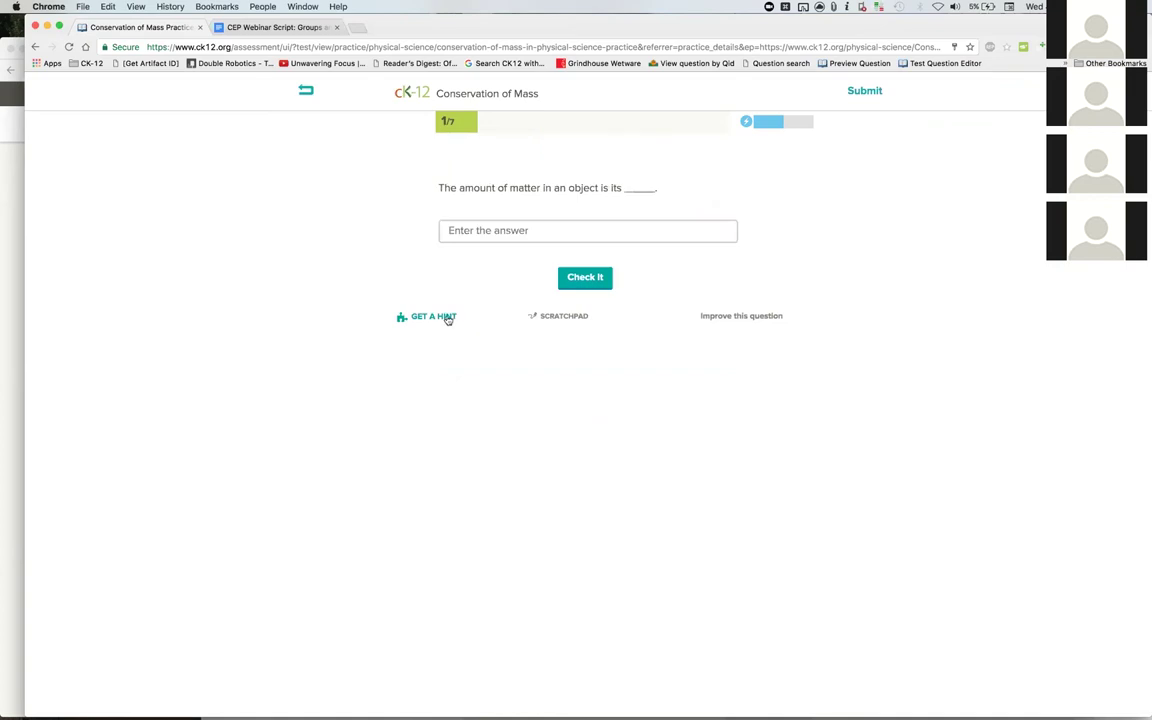
{"action": "left_click", "coordinate": [434, 316]}
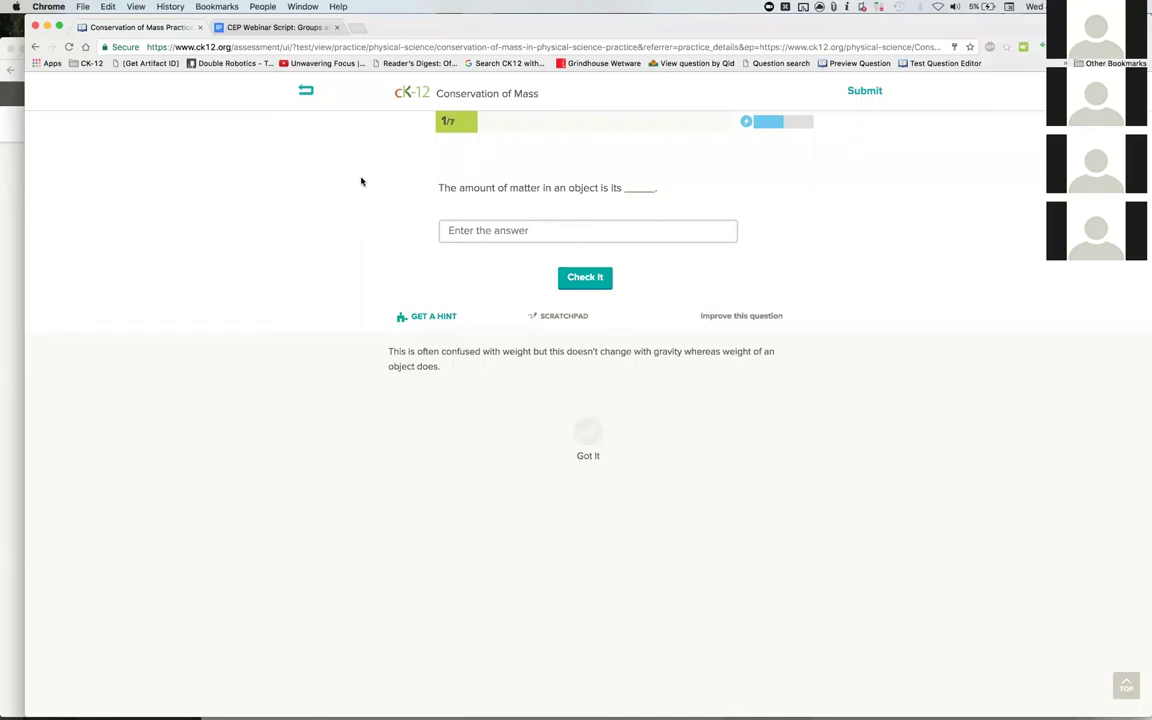
{"action": "left_click_drag", "start_coordinate": [69, 26], "coordinate": [73, 32]}
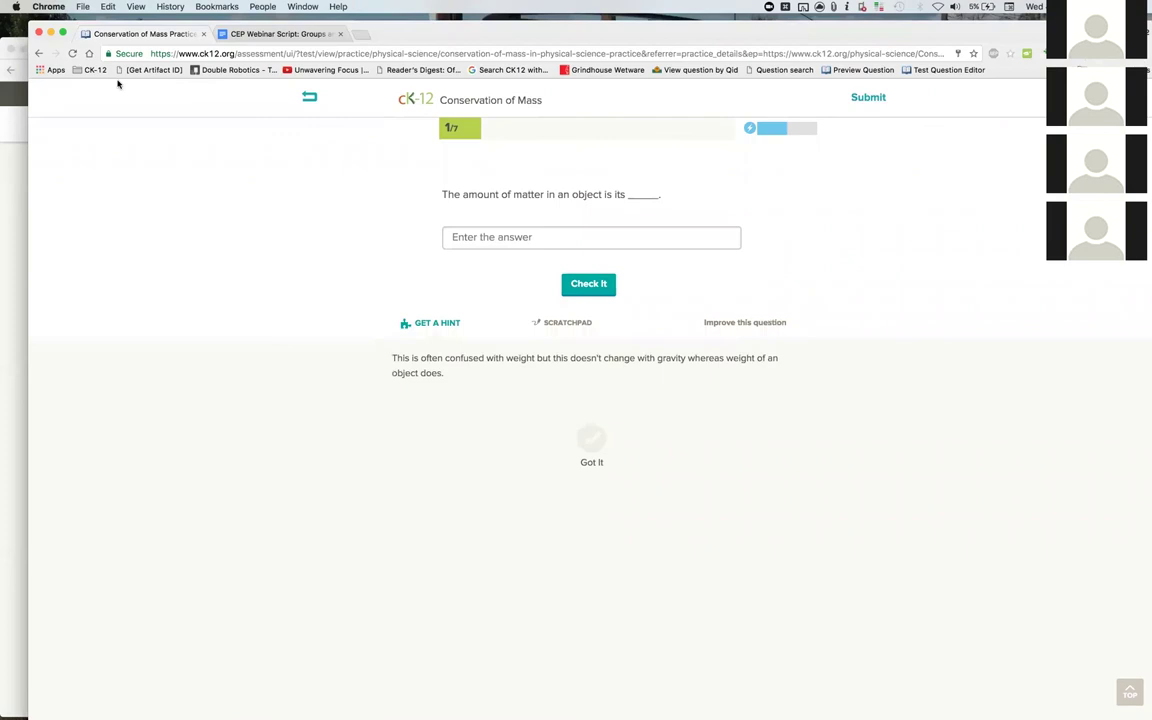